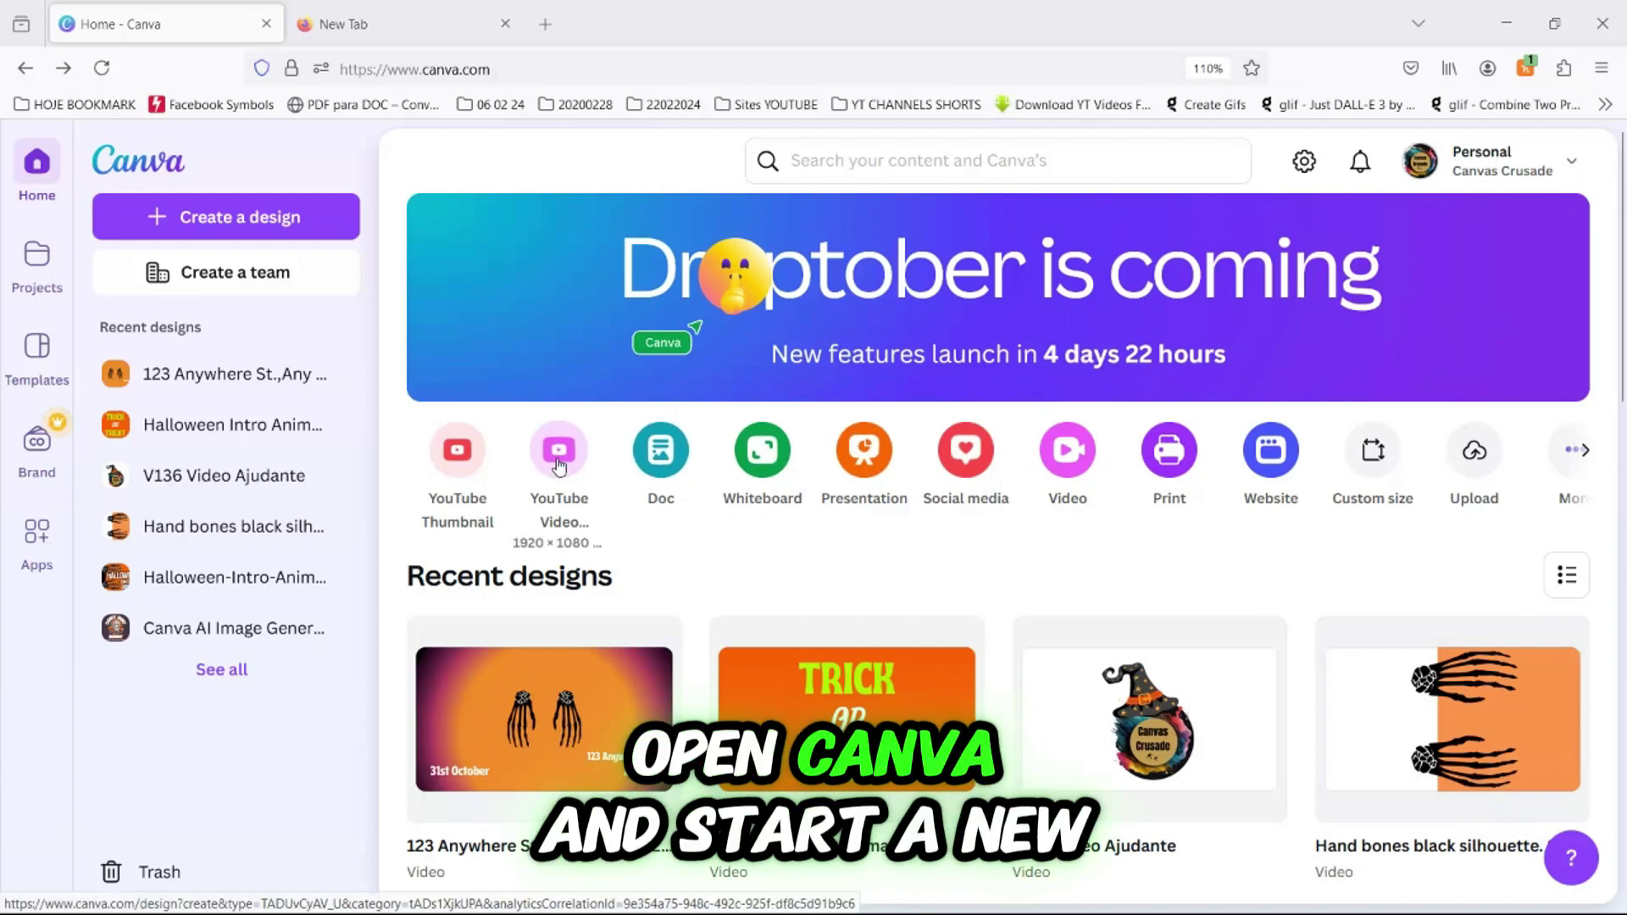
# Step: Create a blank YouTube video design and title it "Halloween Intro Animation"
pyautogui.click(558, 463)
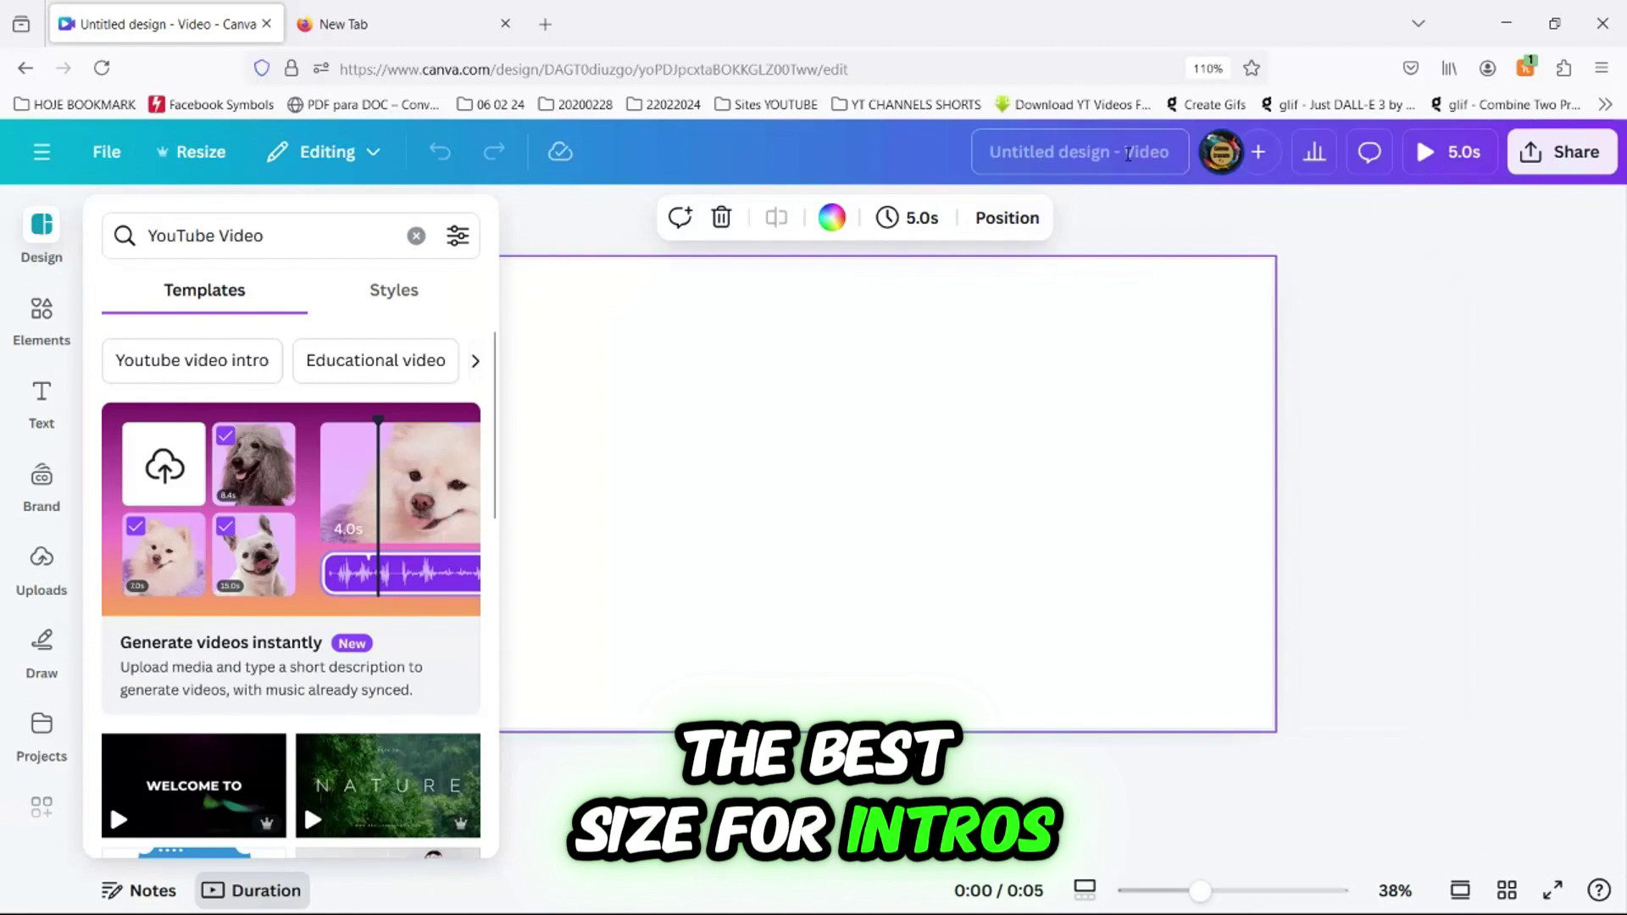
pyautogui.click(1128, 153)
pyautogui.write('Hallowee')
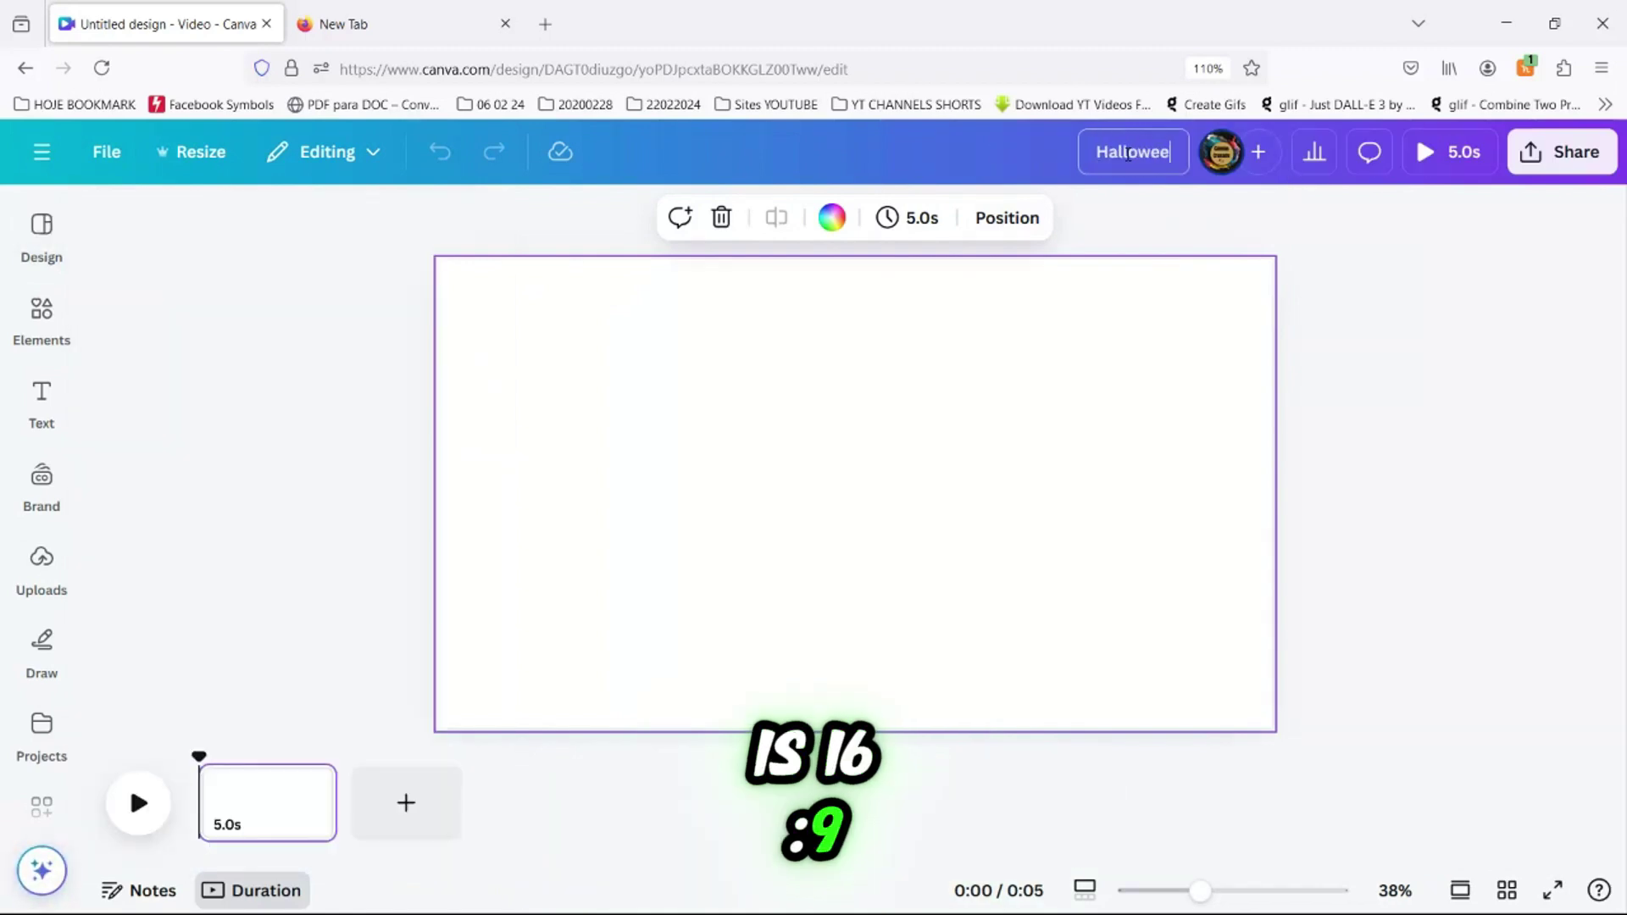
pyautogui.write('n Intro Animation')
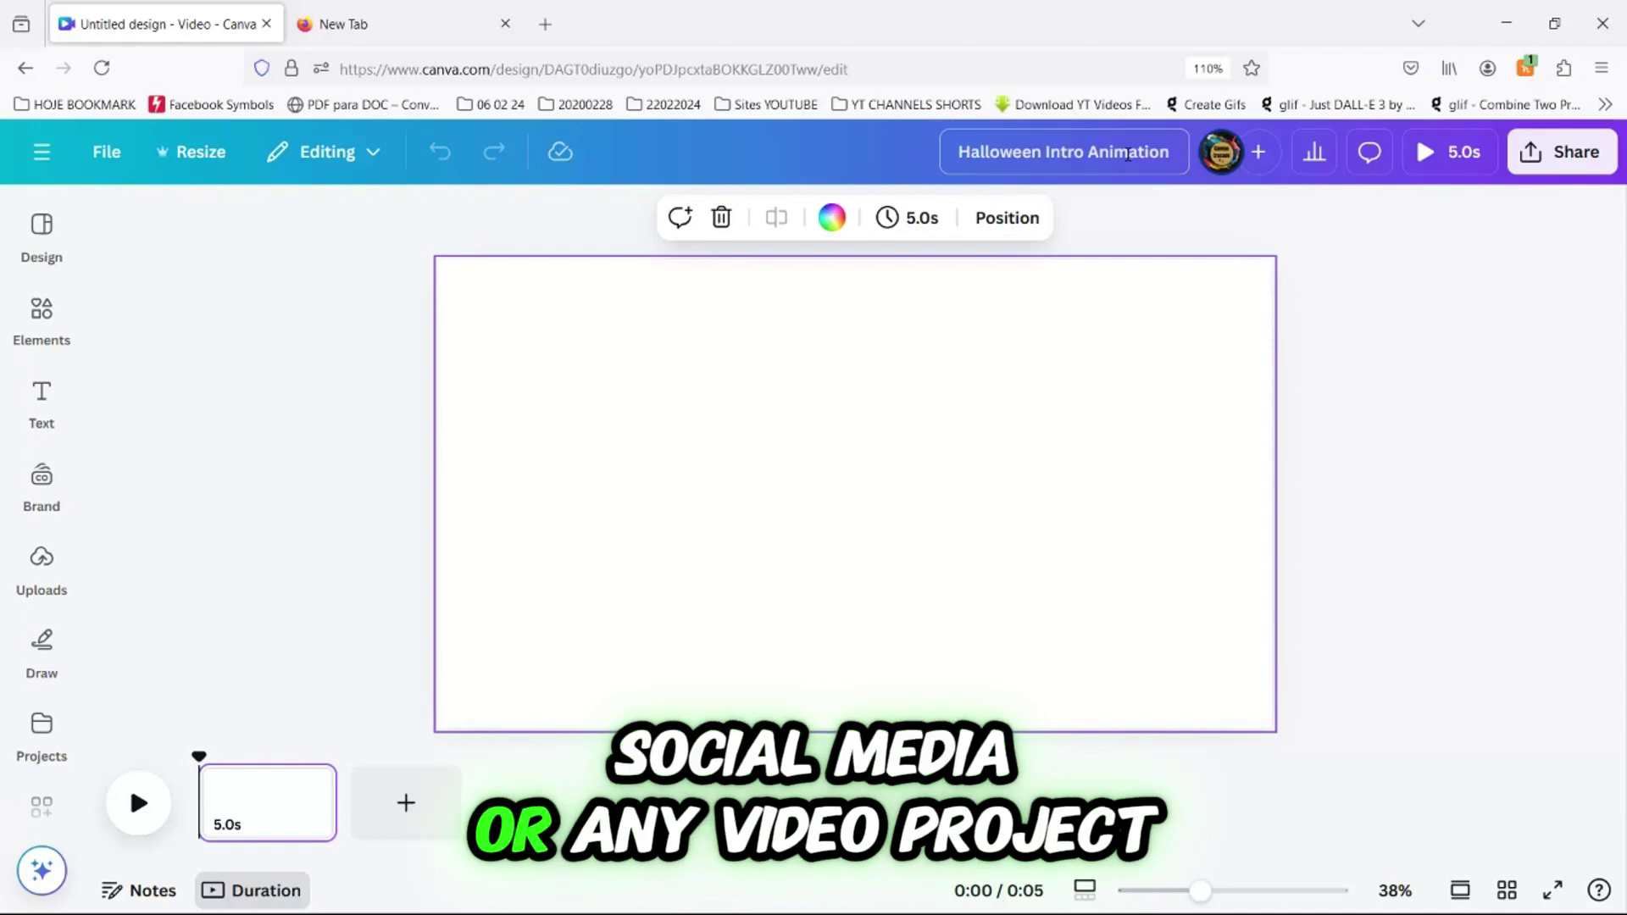
# Step: Search the elements for "Hand bones black silhouette" graphics and add the pair of skeleton hands to the page
pyautogui.click(38, 316)
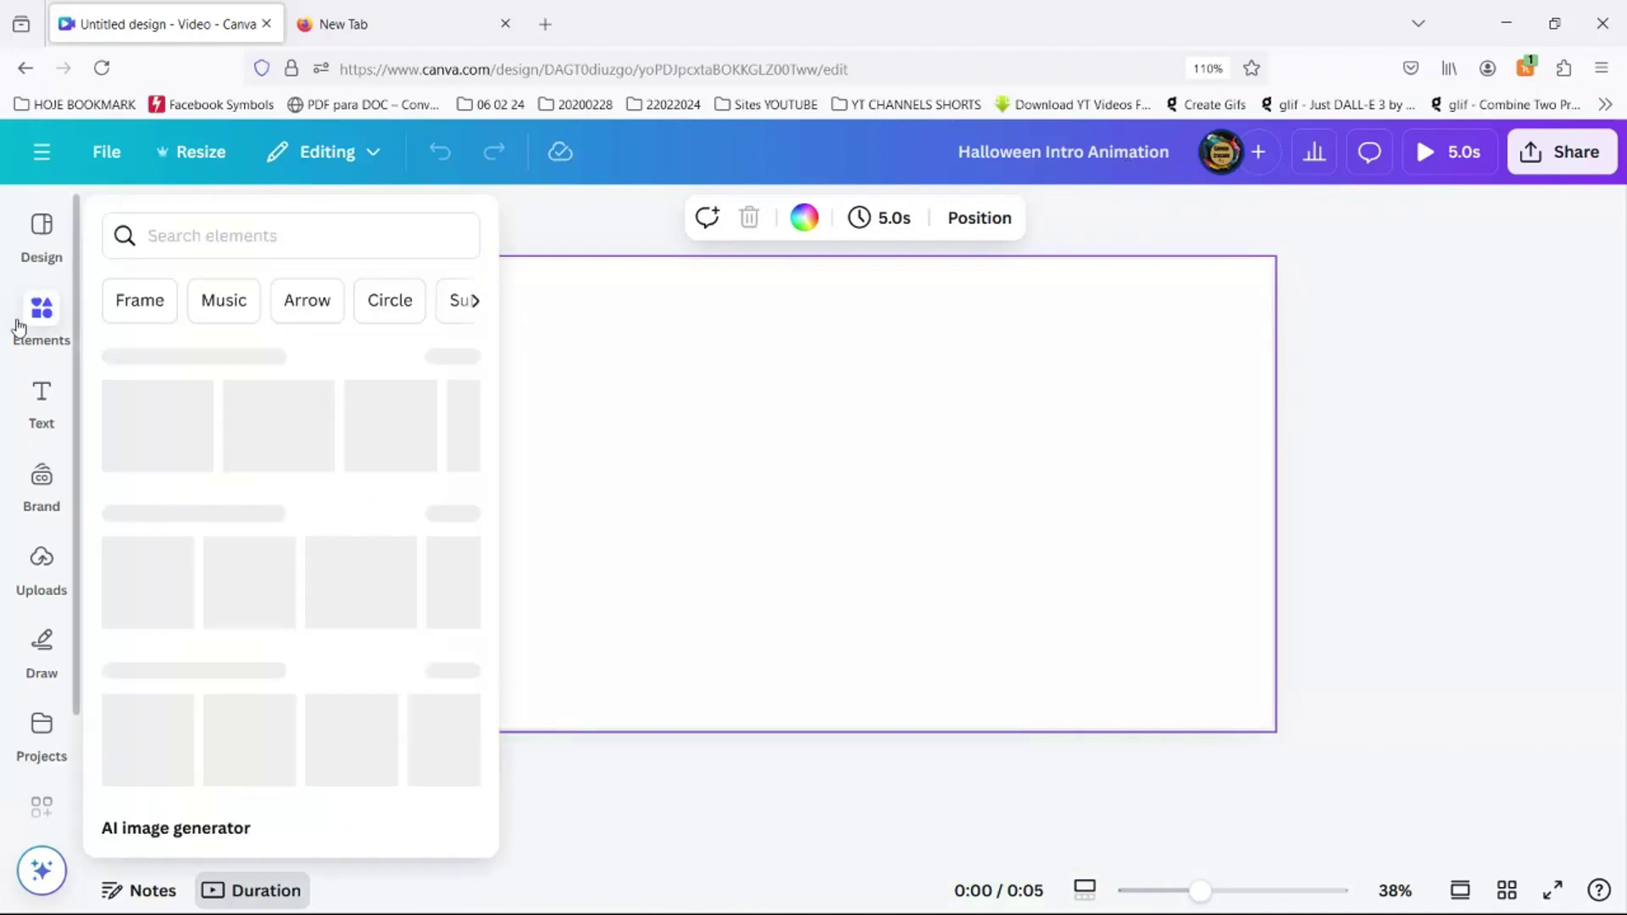
pyautogui.click(198, 229)
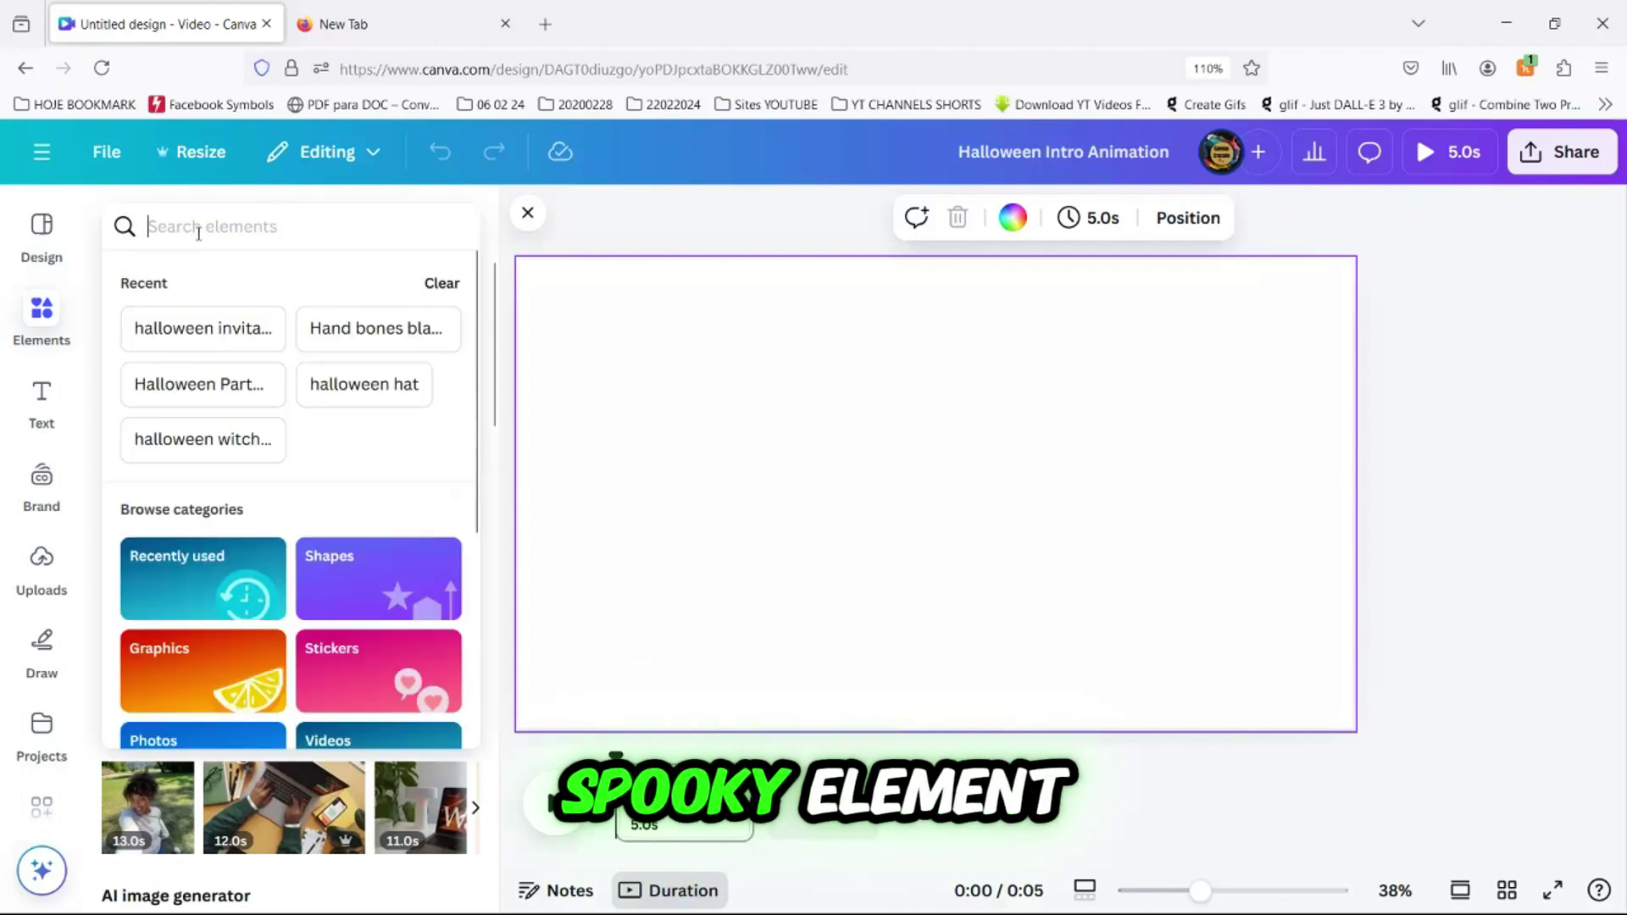
pyautogui.write('h')
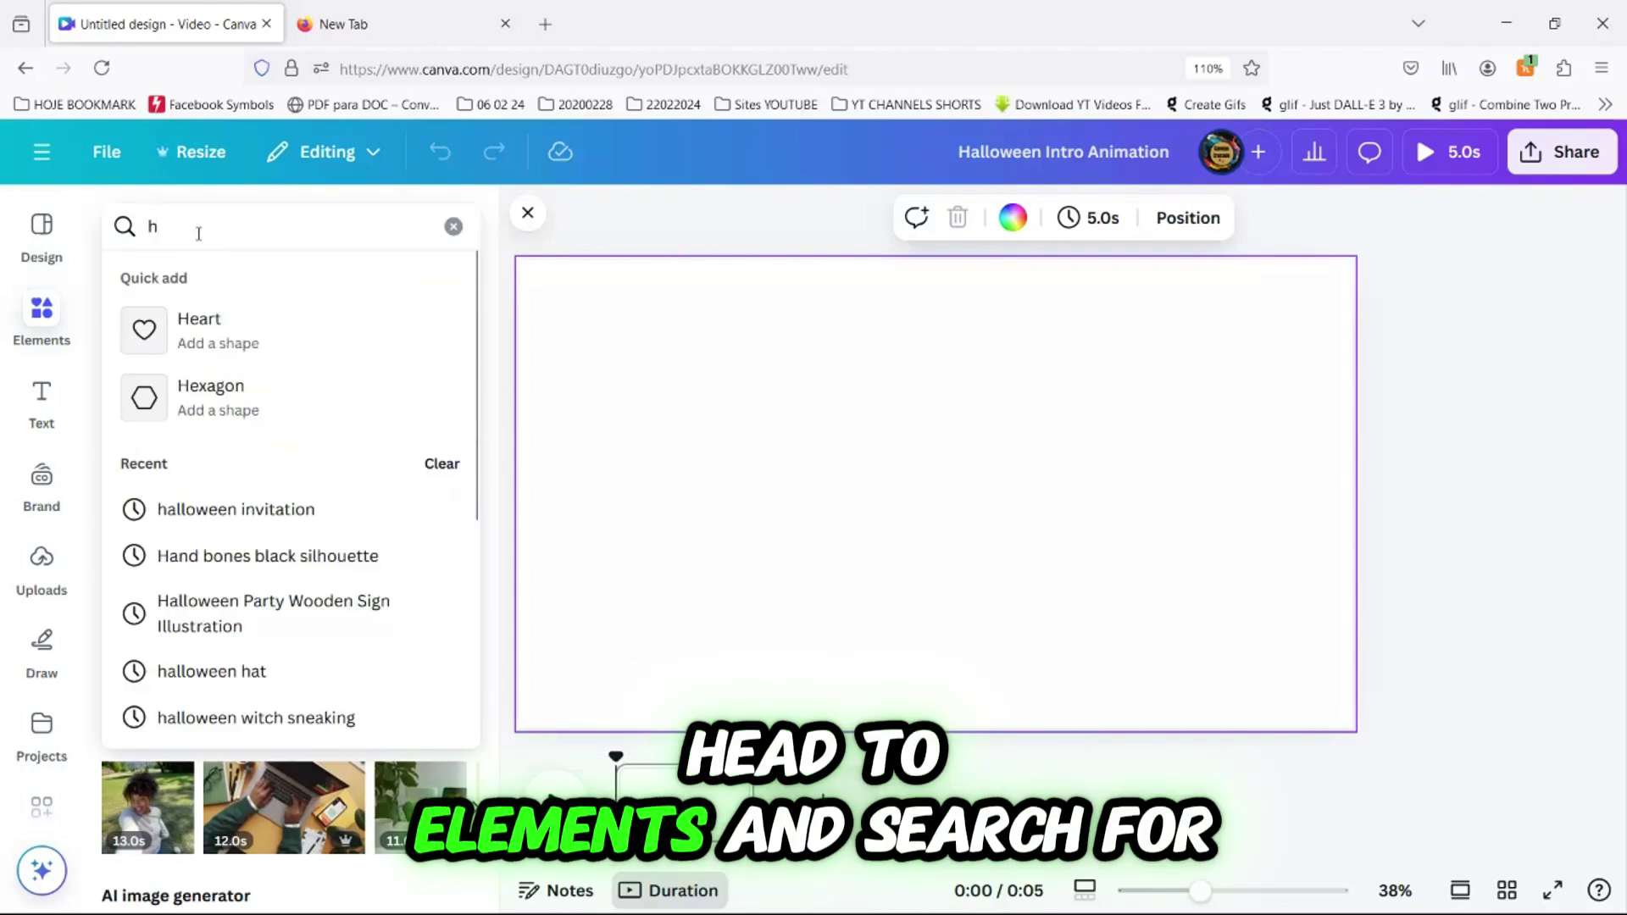
pyautogui.click(268, 560)
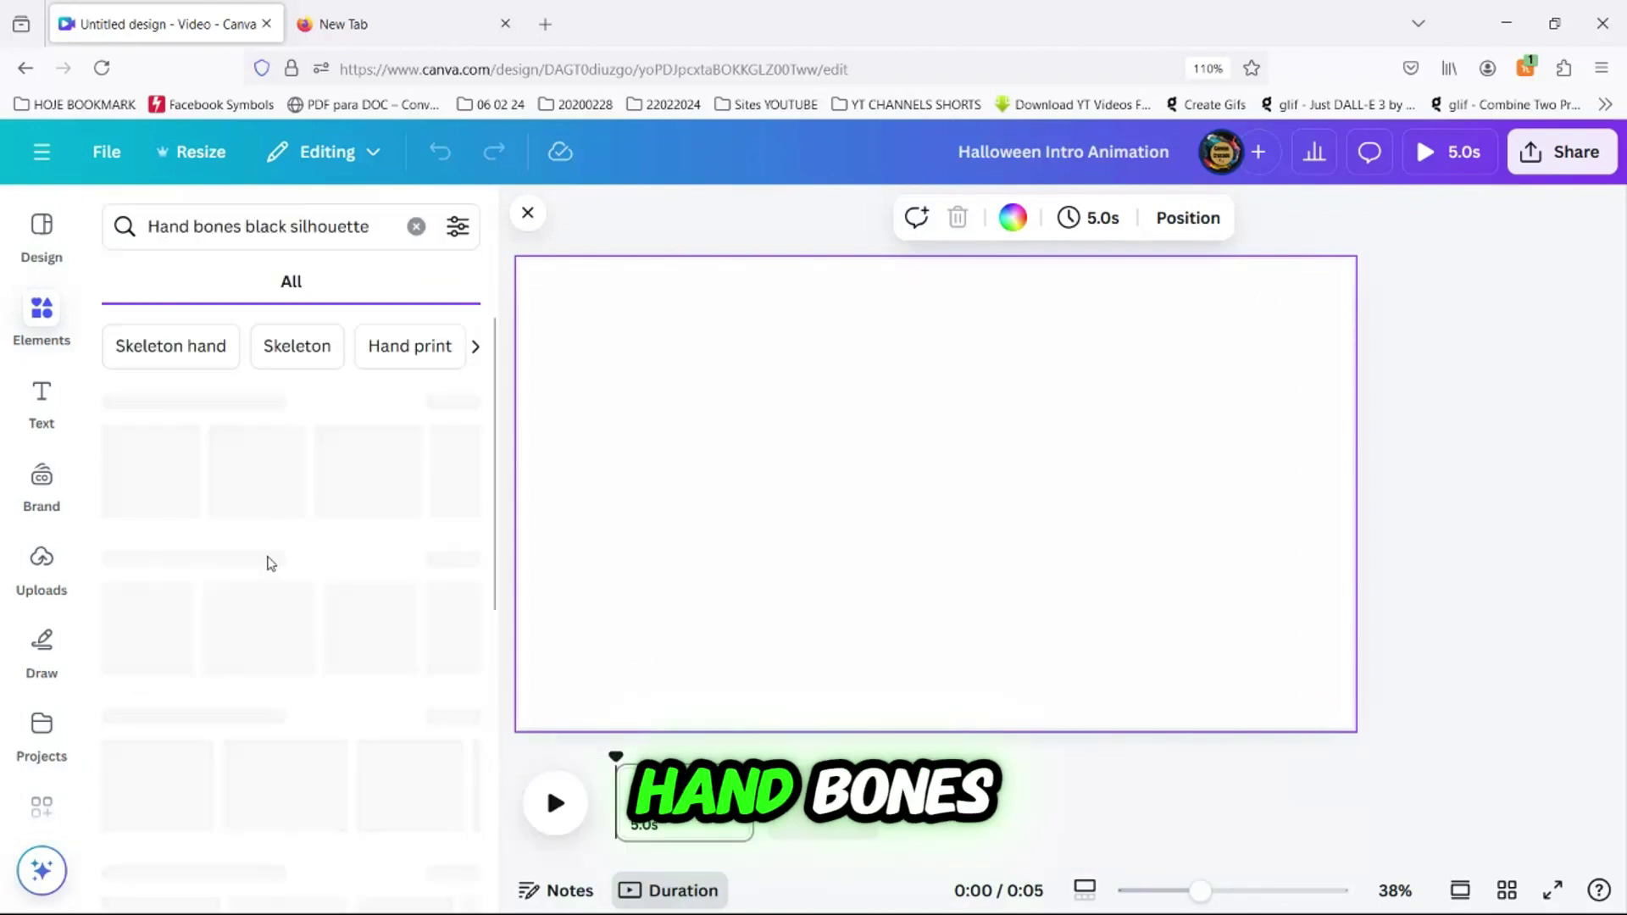
pyautogui.click(451, 403)
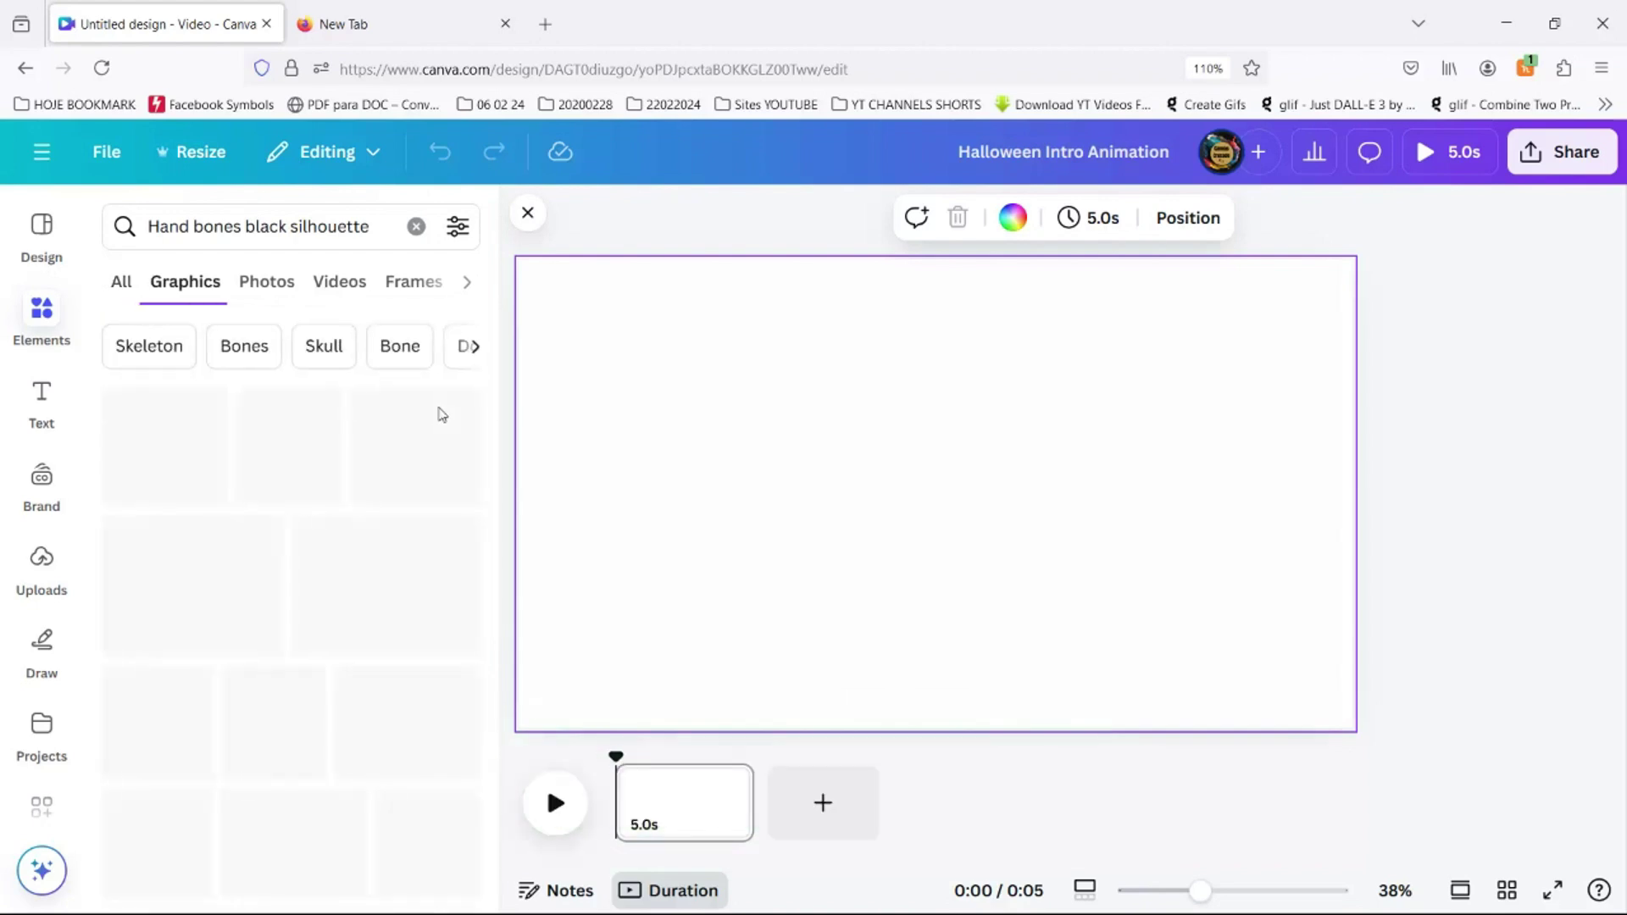
pyautogui.click(265, 458)
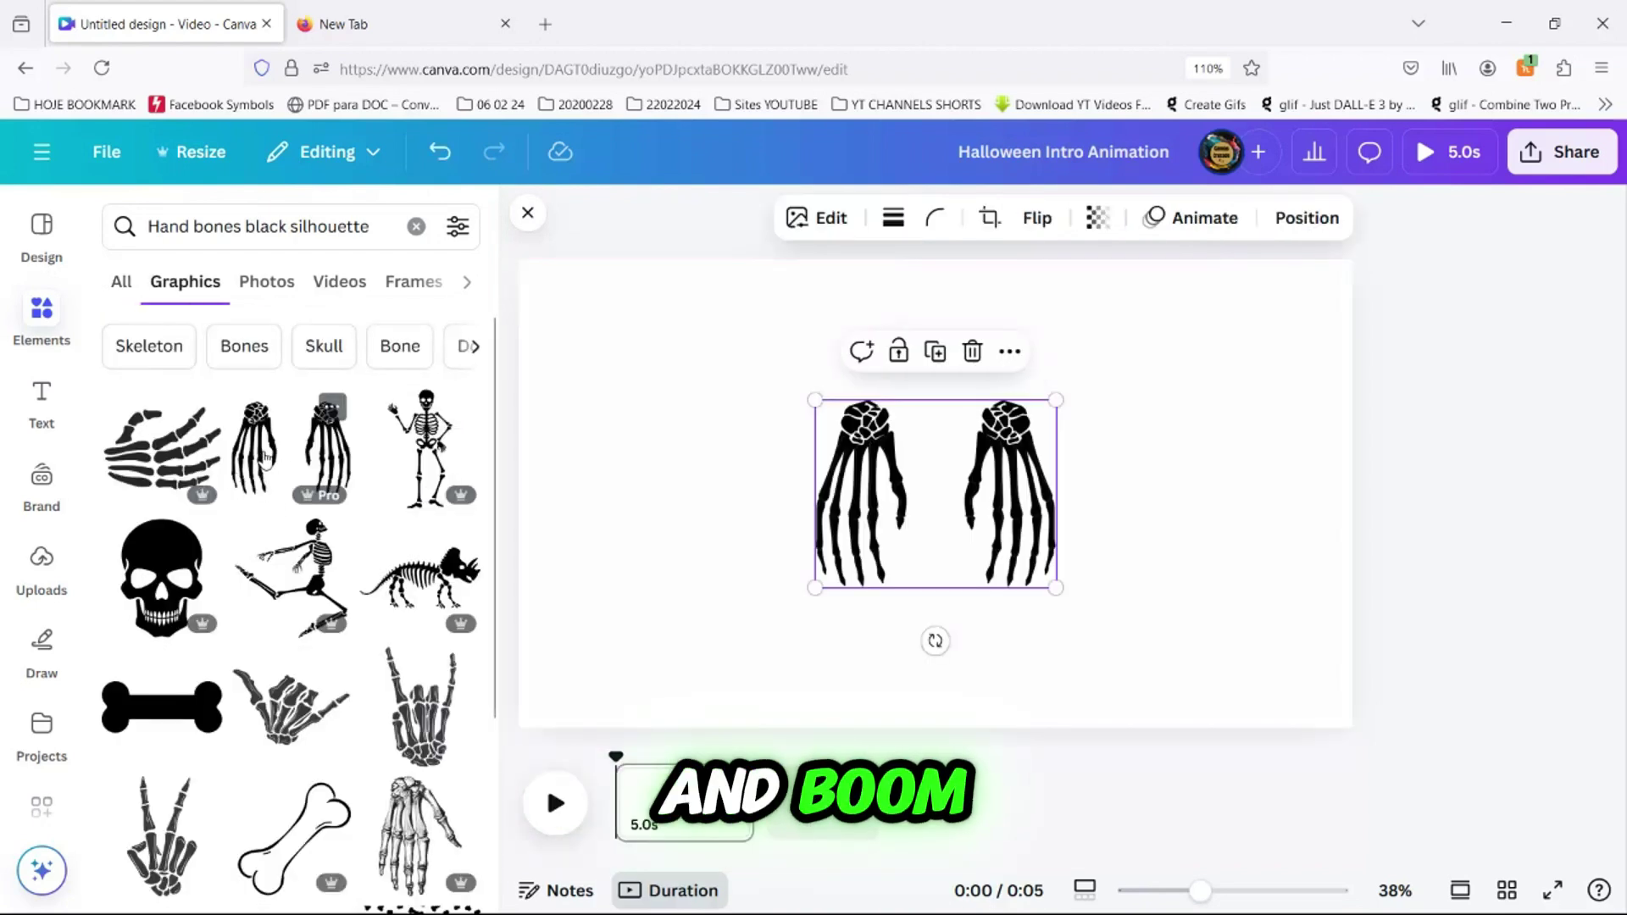
# Step: Rotate the skeleton hands so the fingers point right, enlarge them to nearly page height and place them on the page's left half
pyautogui.moveTo(935, 640); pyautogui.dragTo(1102, 491)
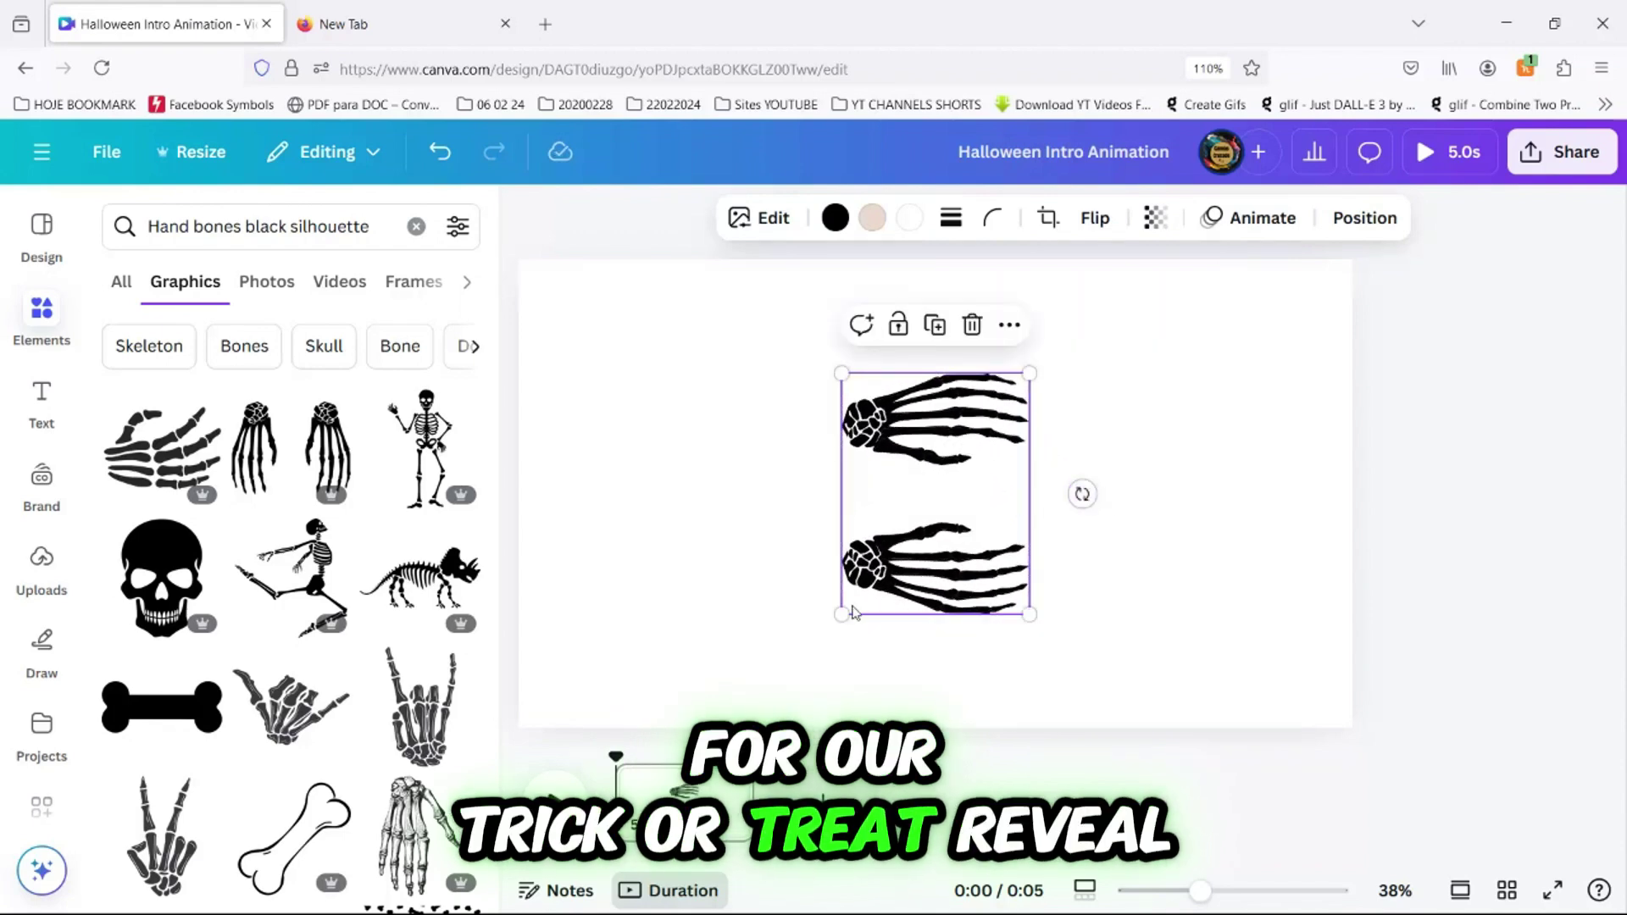
pyautogui.moveTo(842, 614); pyautogui.dragTo(767, 707)
pyautogui.moveTo(1034, 368); pyautogui.dragTo(1103, 280)
pyautogui.moveTo(982, 468); pyautogui.dragTo(765, 465)
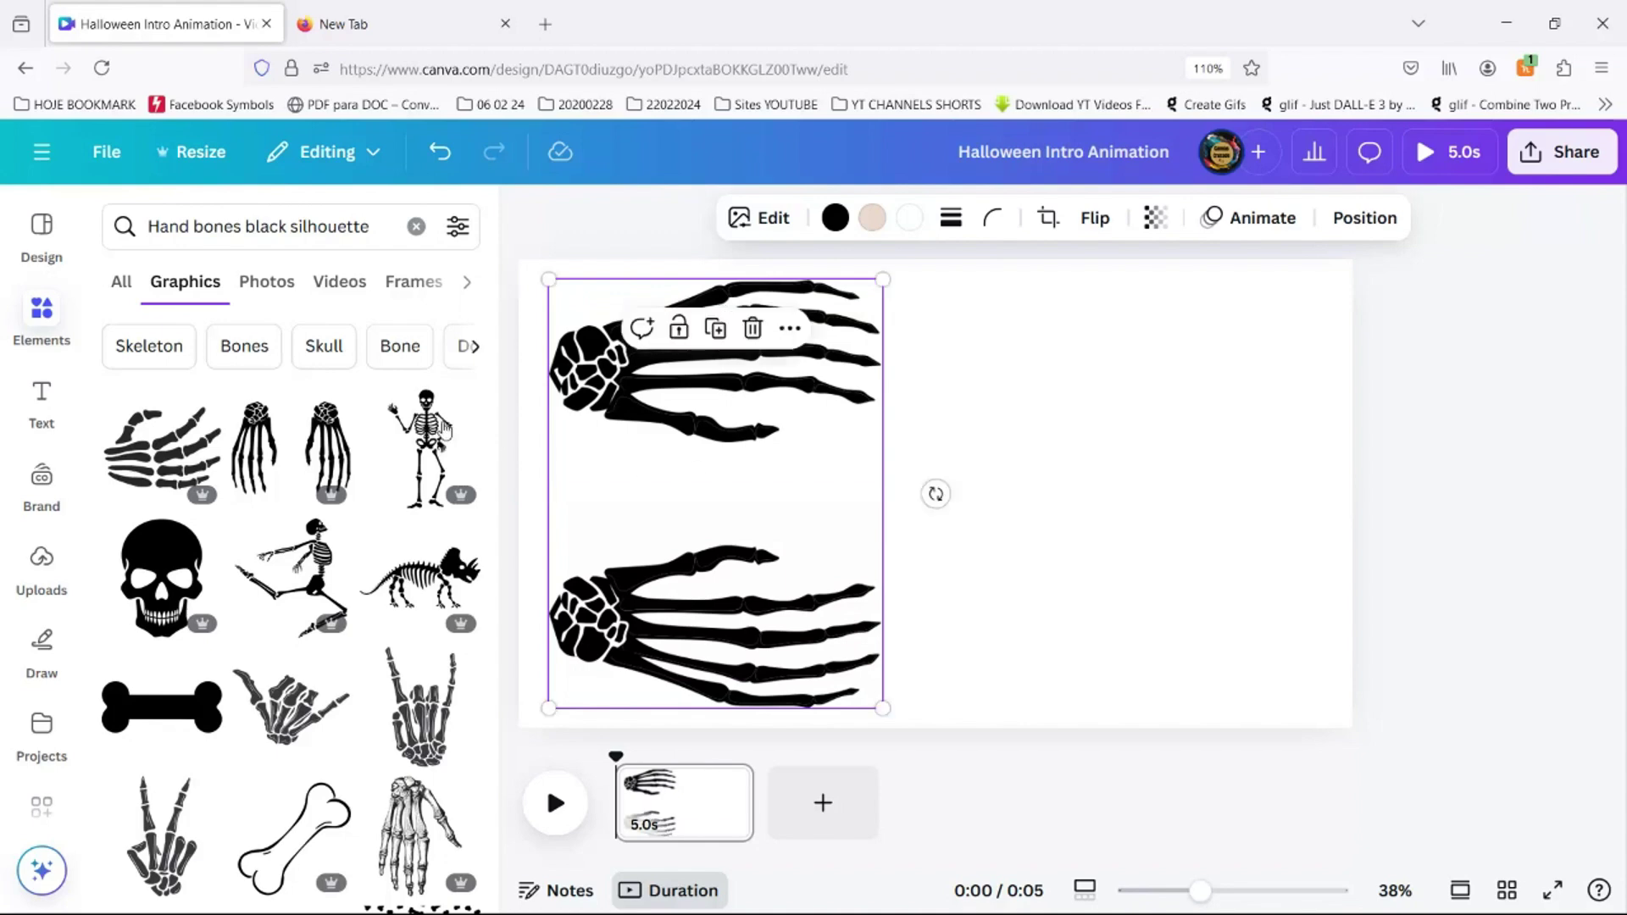
# Step: Add a square shape to the page and fill it with the Brand Kit orange
pyautogui.click(37, 323)
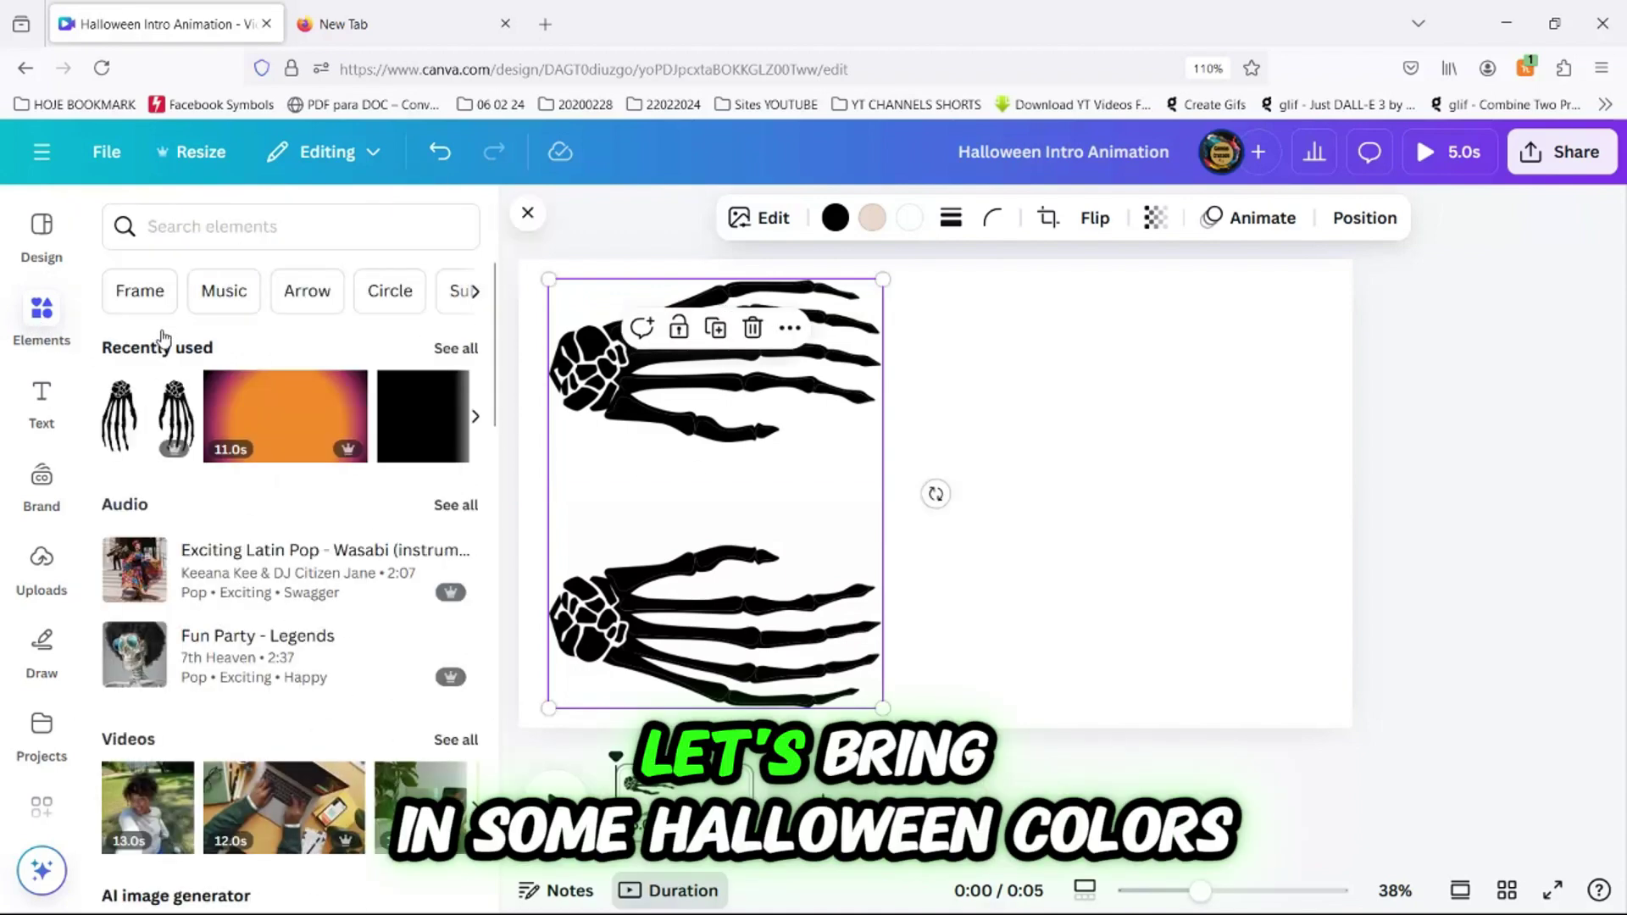
pyautogui.scroll(-5, 170, 338)
pyautogui.scroll(-9, 174, 341)
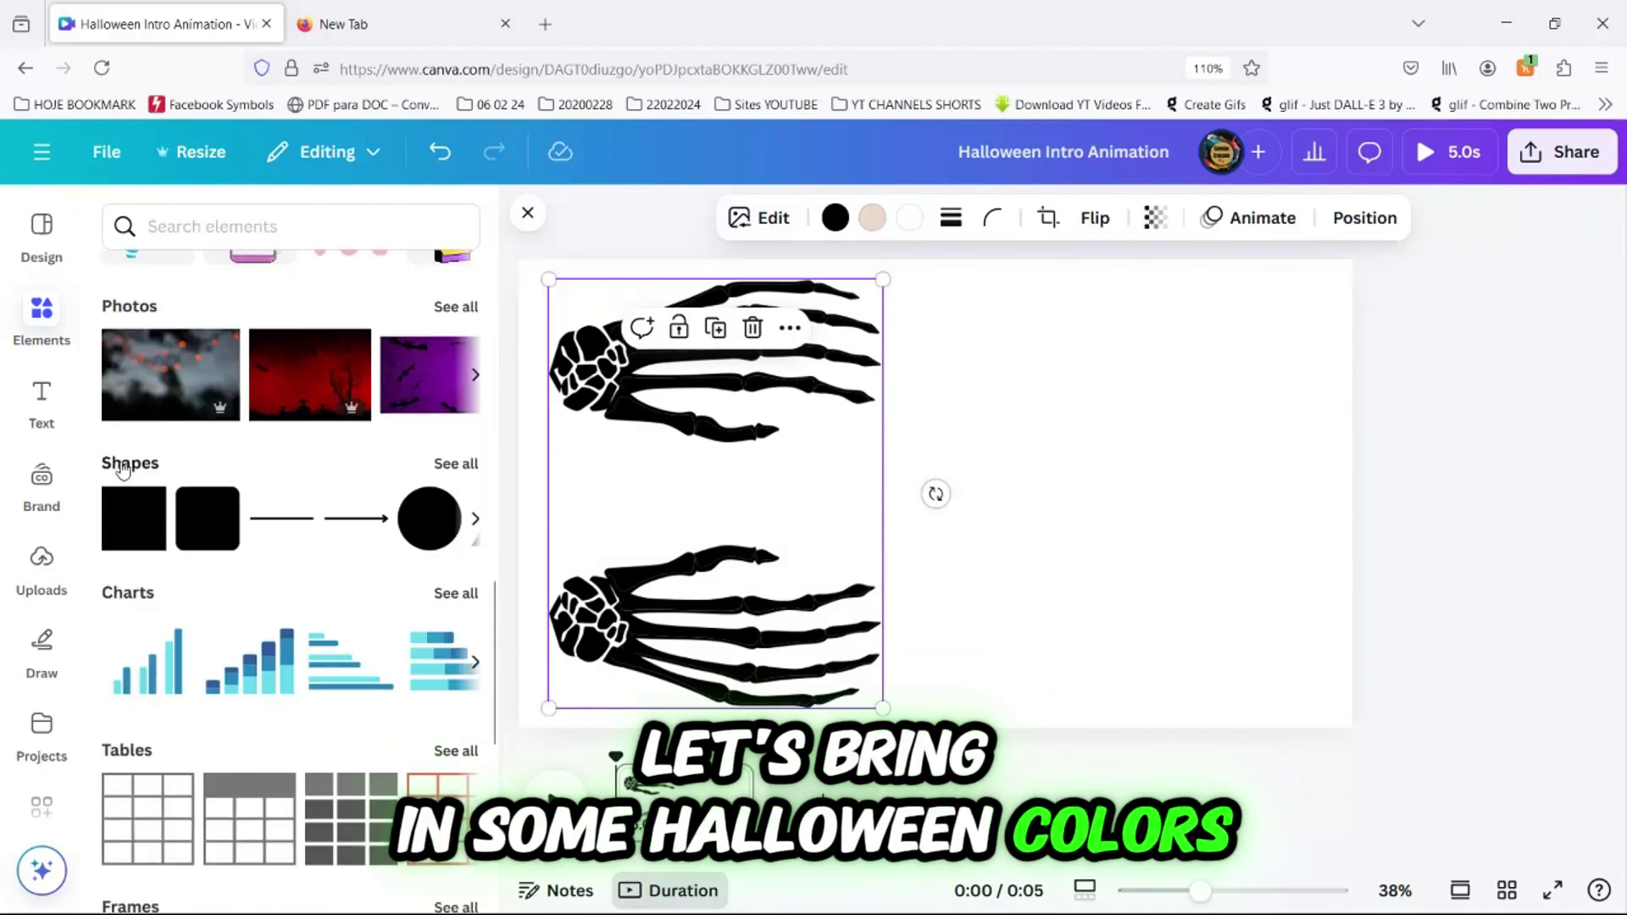
pyautogui.click(128, 534)
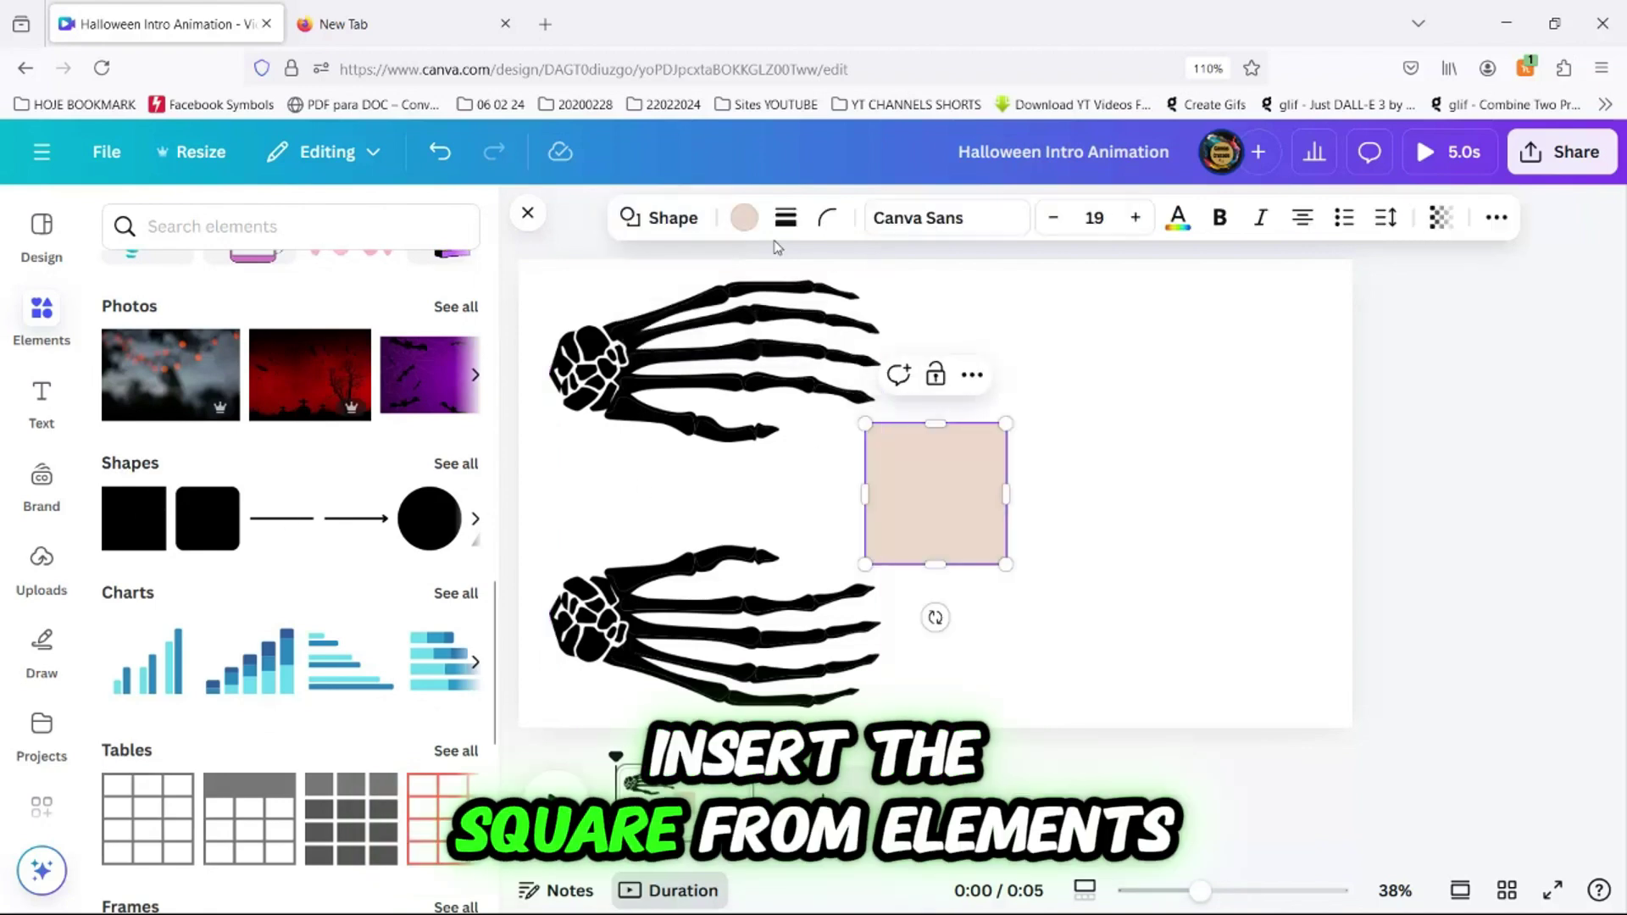
pyautogui.click(750, 221)
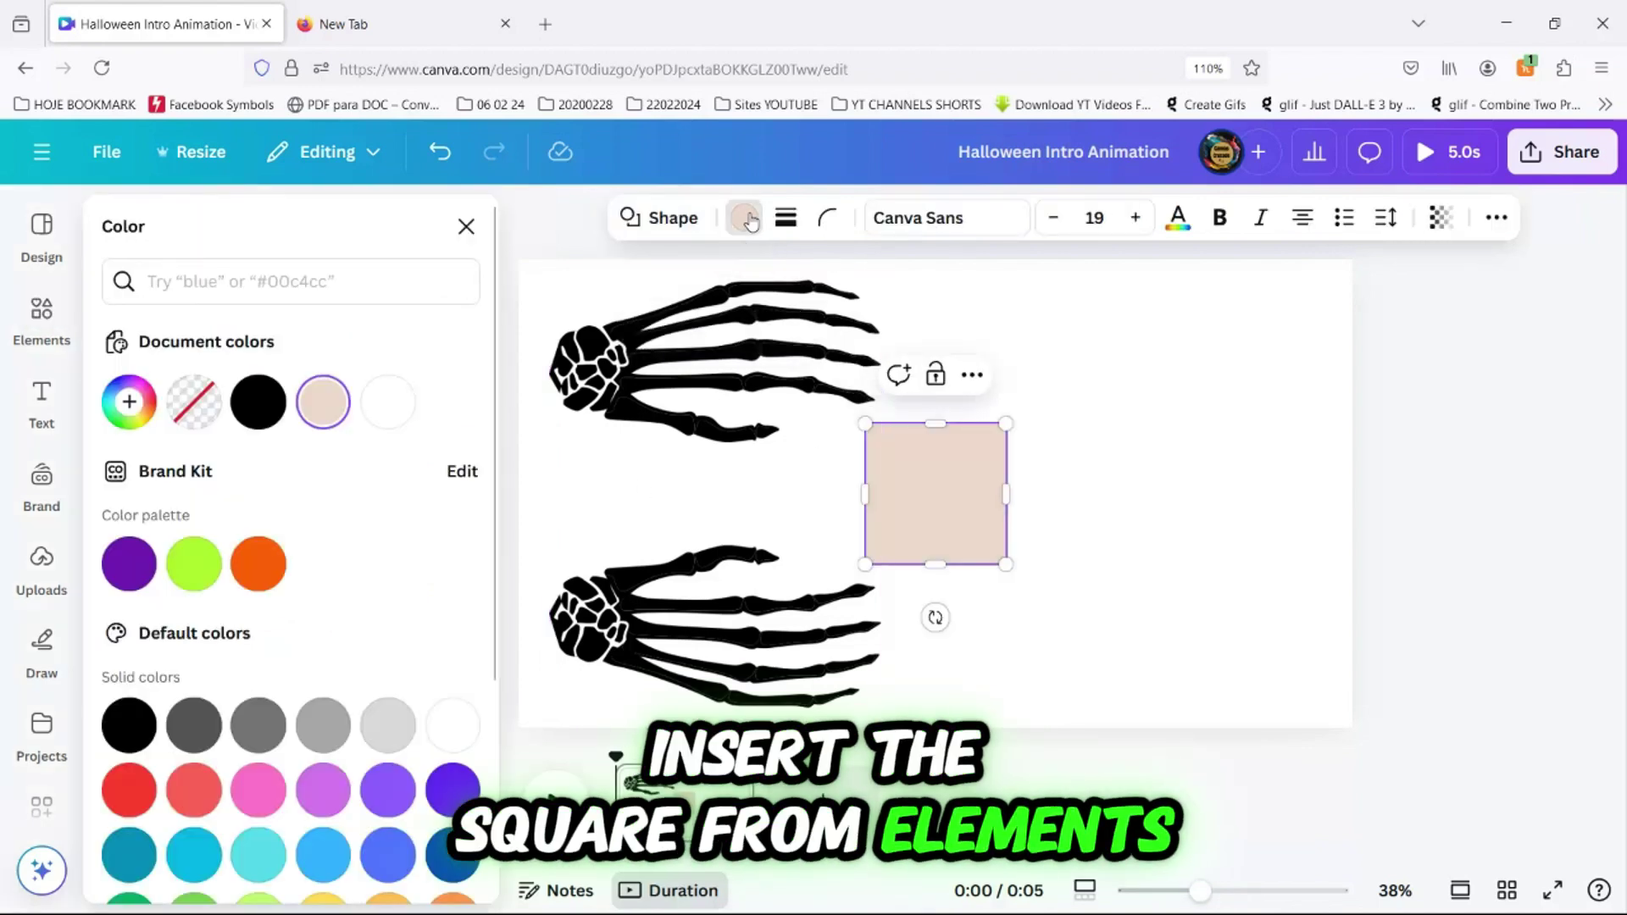
pyautogui.click(258, 566)
# Step: Stretch the orange square to full page height, from the hands' wrists to well past the page's right edge
pyautogui.moveTo(864, 494); pyautogui.dragTo(634, 495)
pyautogui.moveTo(826, 566); pyautogui.dragTo(826, 721)
pyautogui.moveTo(826, 417); pyautogui.dragTo(805, 262)
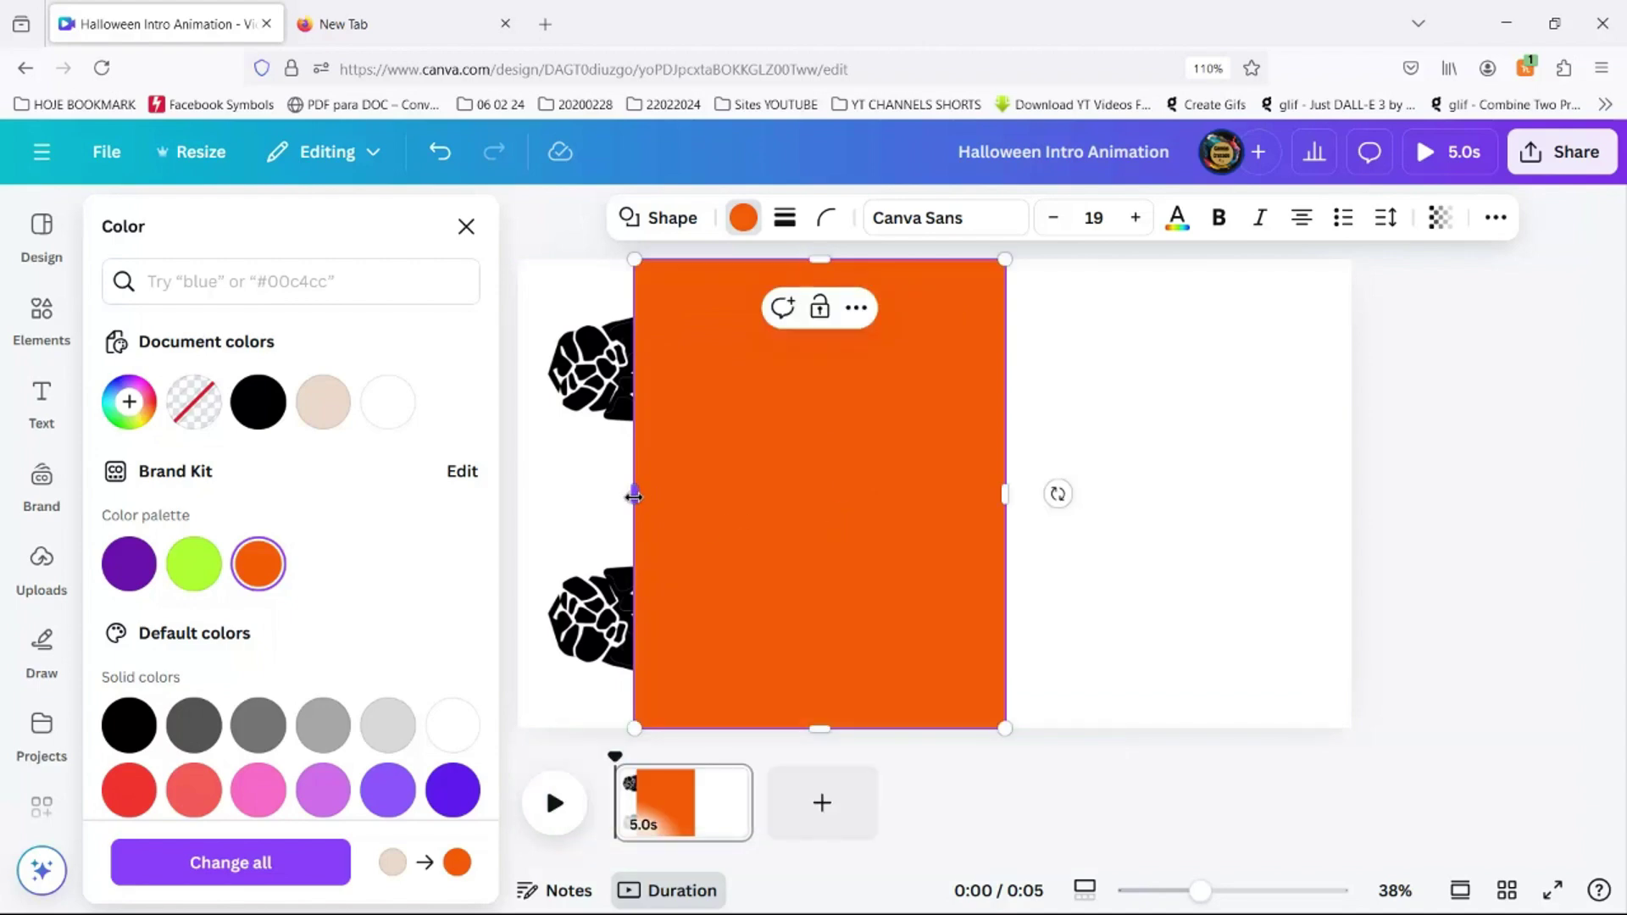
pyautogui.moveTo(634, 497); pyautogui.dragTo(630, 498)
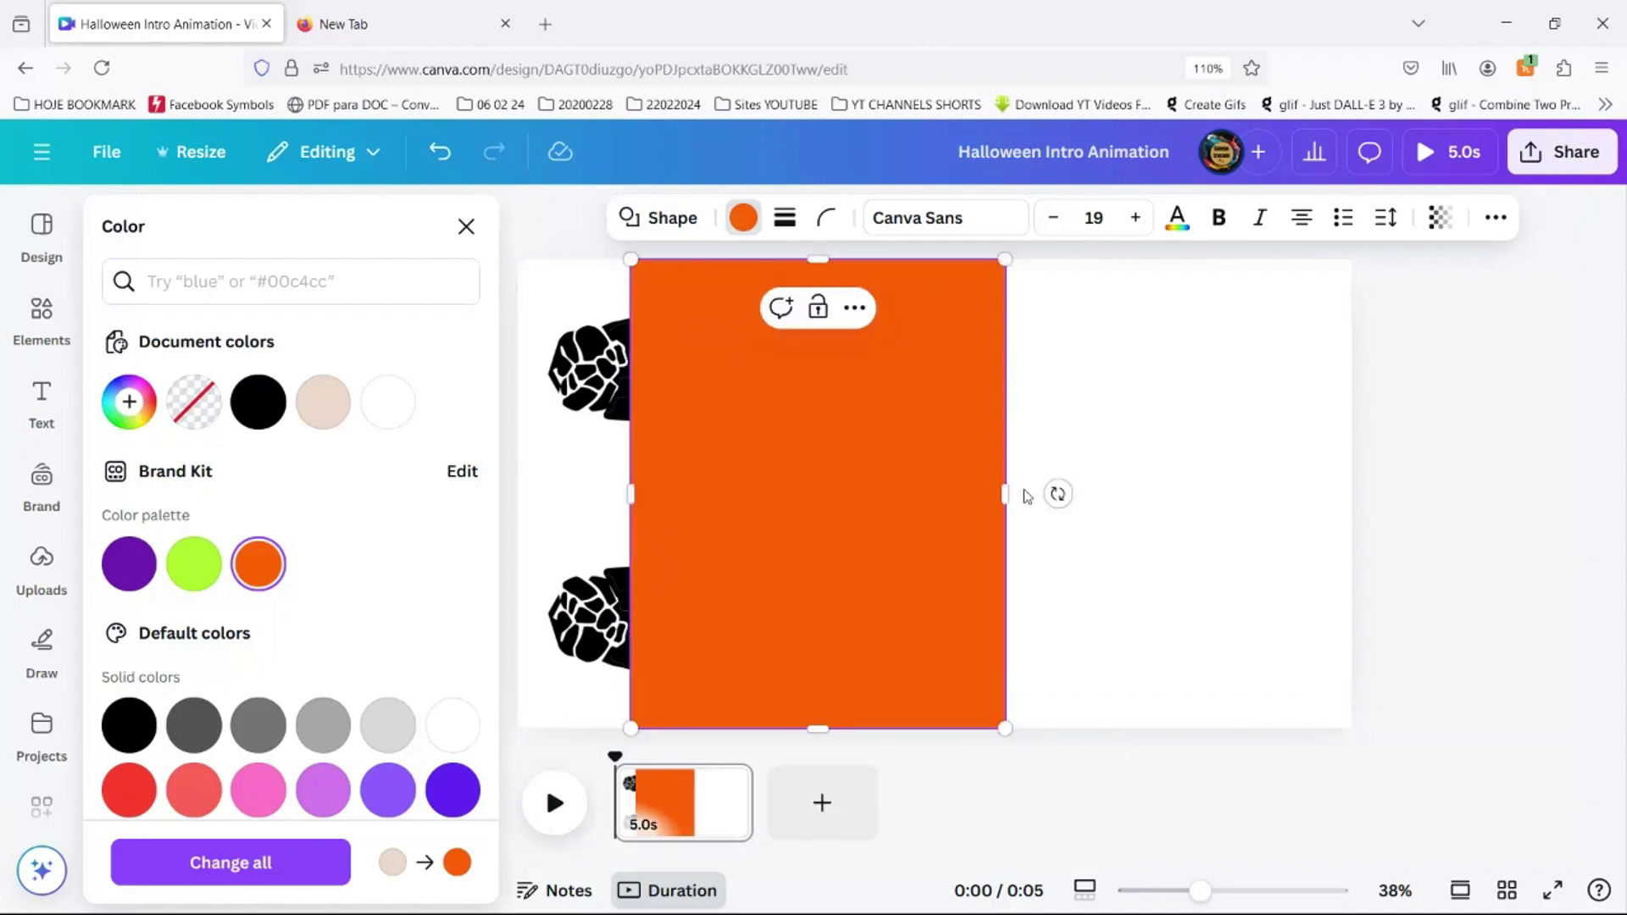
pyautogui.moveTo(1009, 491); pyautogui.dragTo(1597, 462)
pyautogui.keyDown('ctrl'); pyautogui.scroll(-2, 1502, 472); pyautogui.keyUp('ctrl')
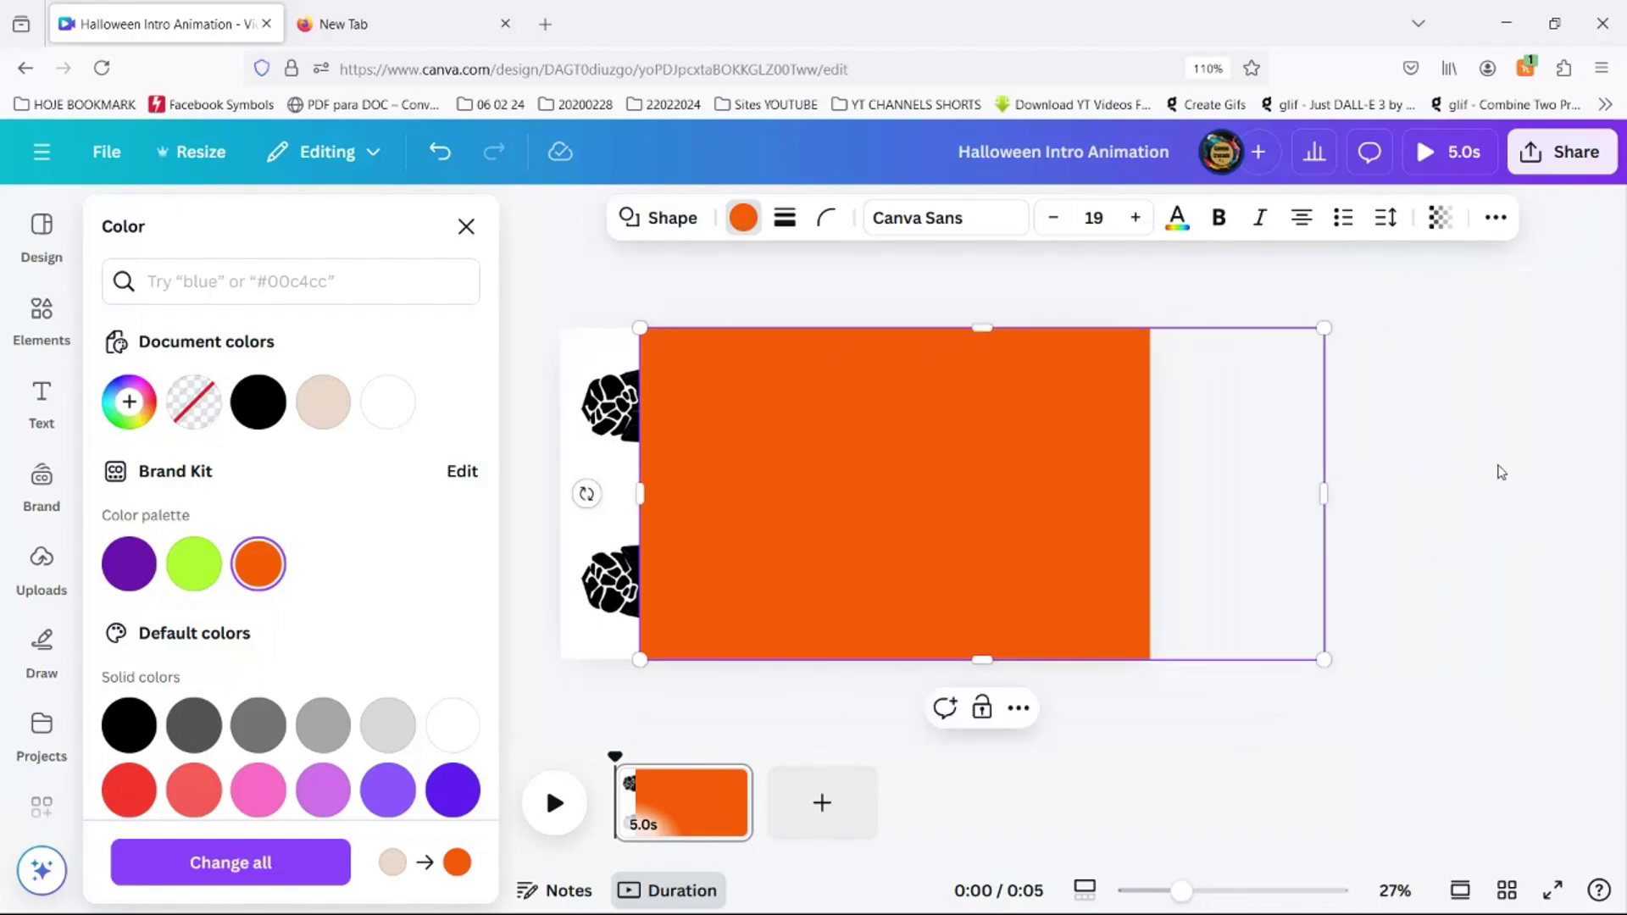
pyautogui.moveTo(1323, 490); pyautogui.dragTo(1531, 490)
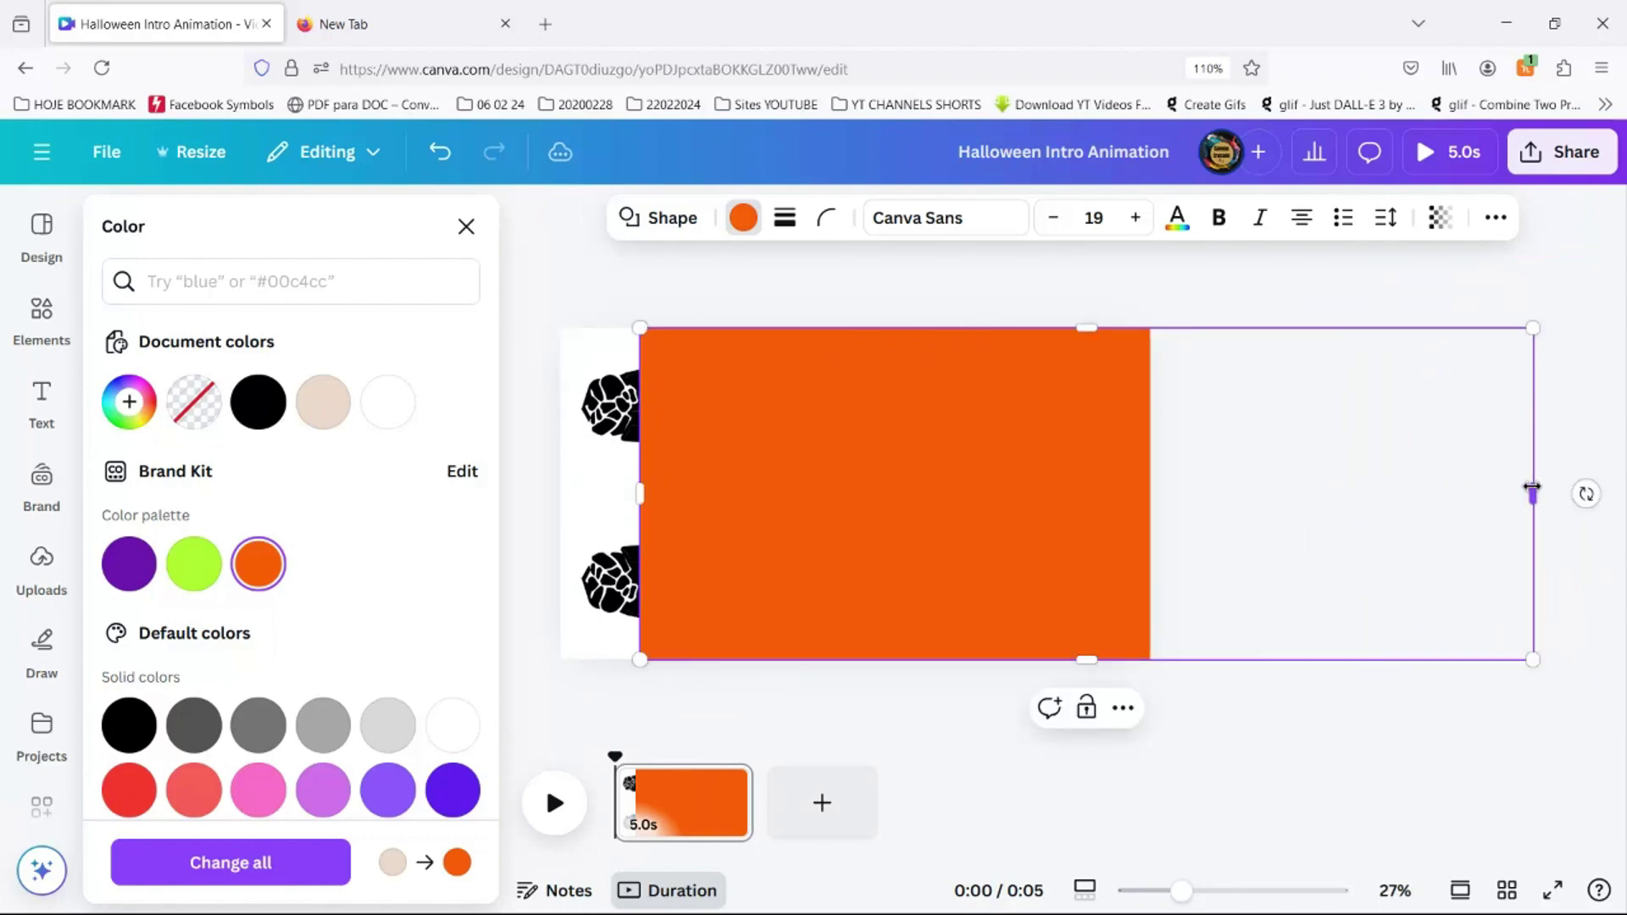
pyautogui.scroll(2, 1318, 521)
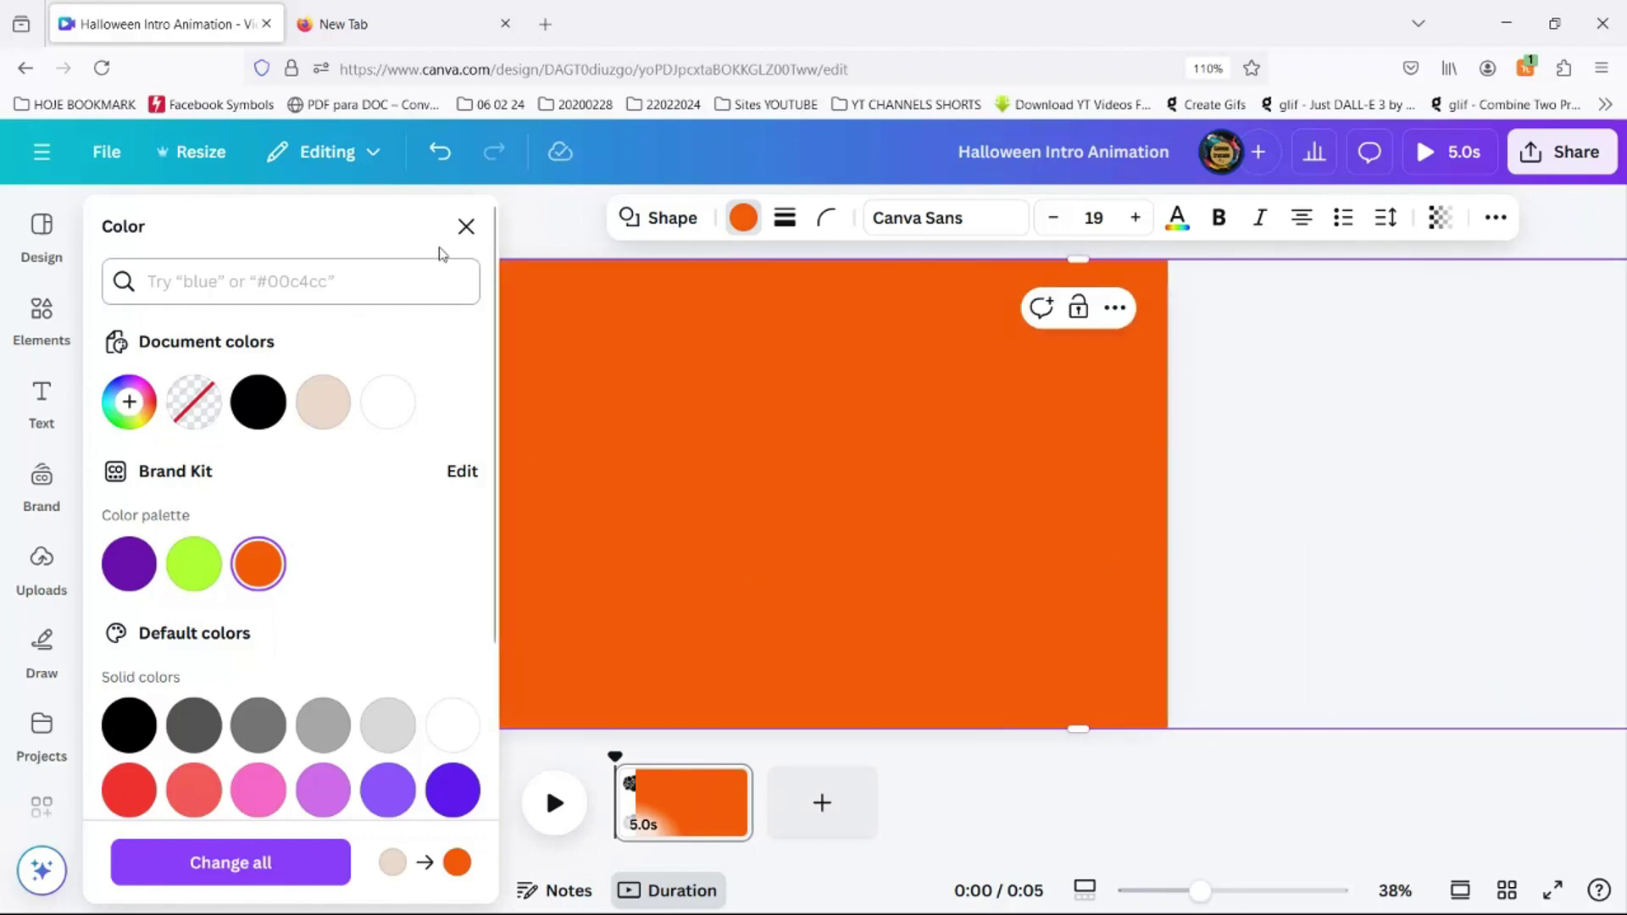
pyautogui.click(558, 307)
pyautogui.click(526, 212)
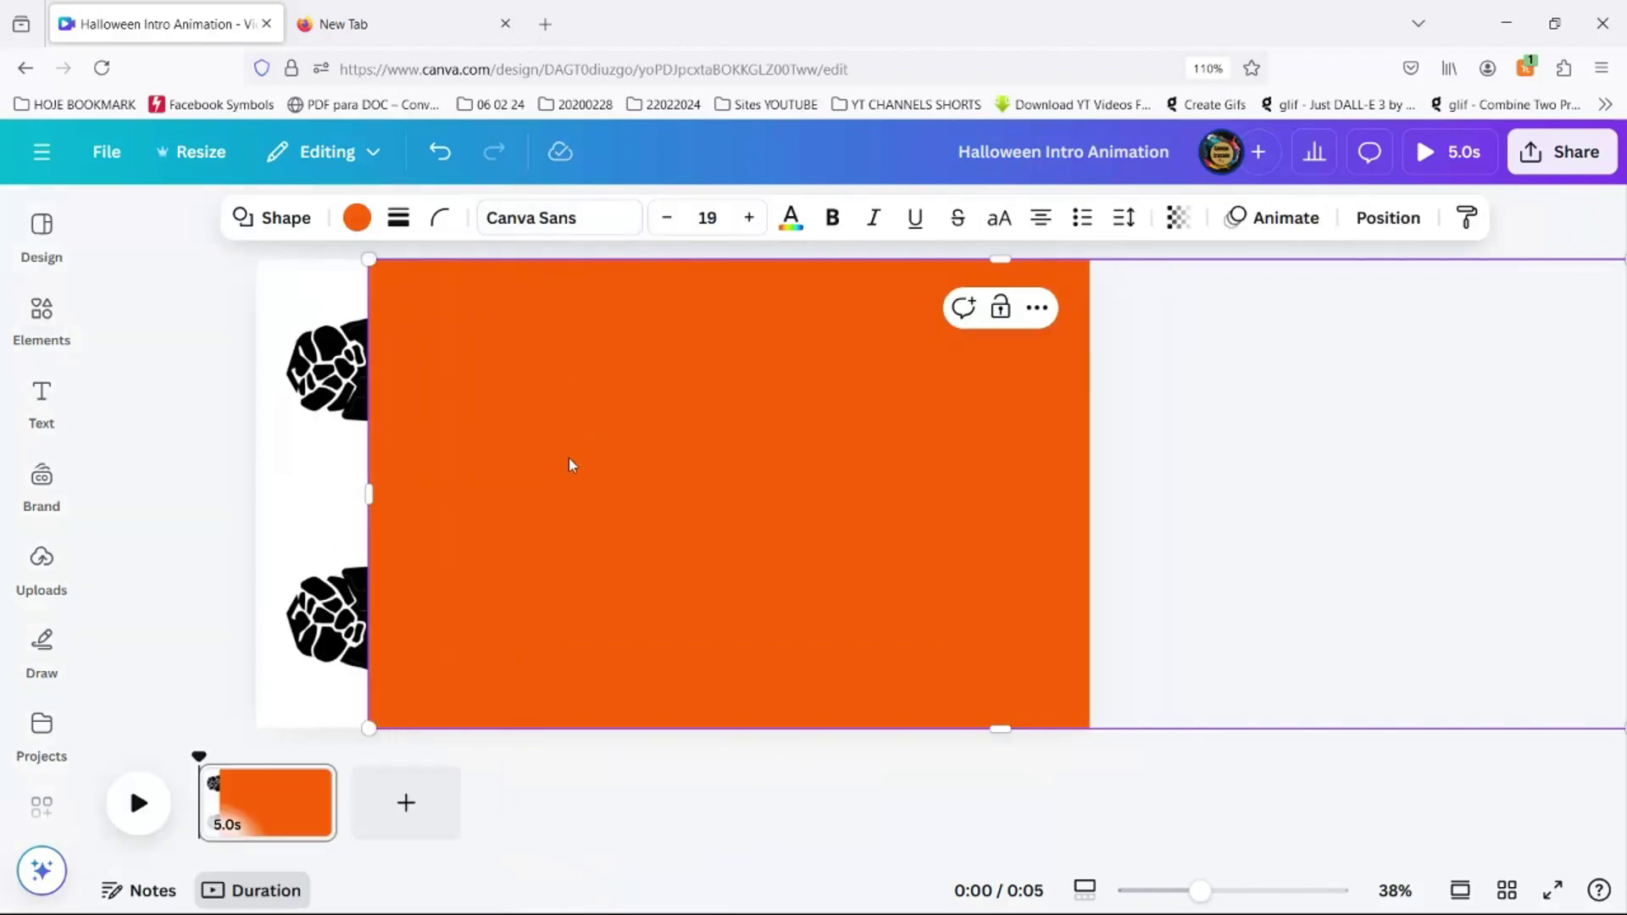
pyautogui.click(212, 450)
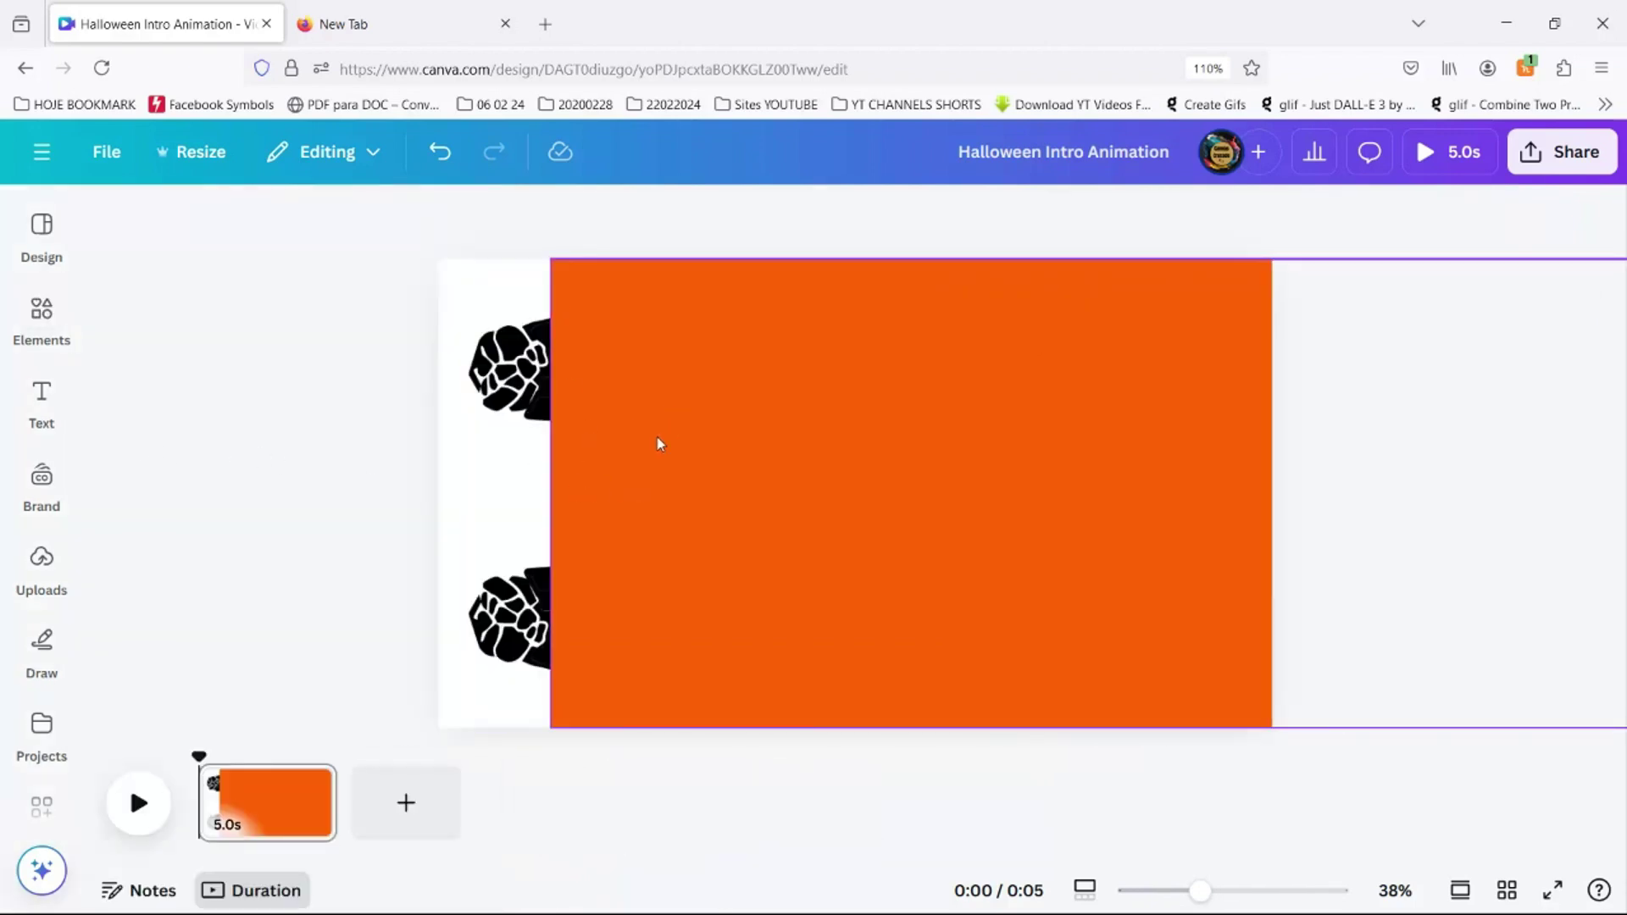
# Step: Duplicate the skeleton hands, align the copy over the original and crop it to the upper hand's top four fingers
pyautogui.click(526, 371)
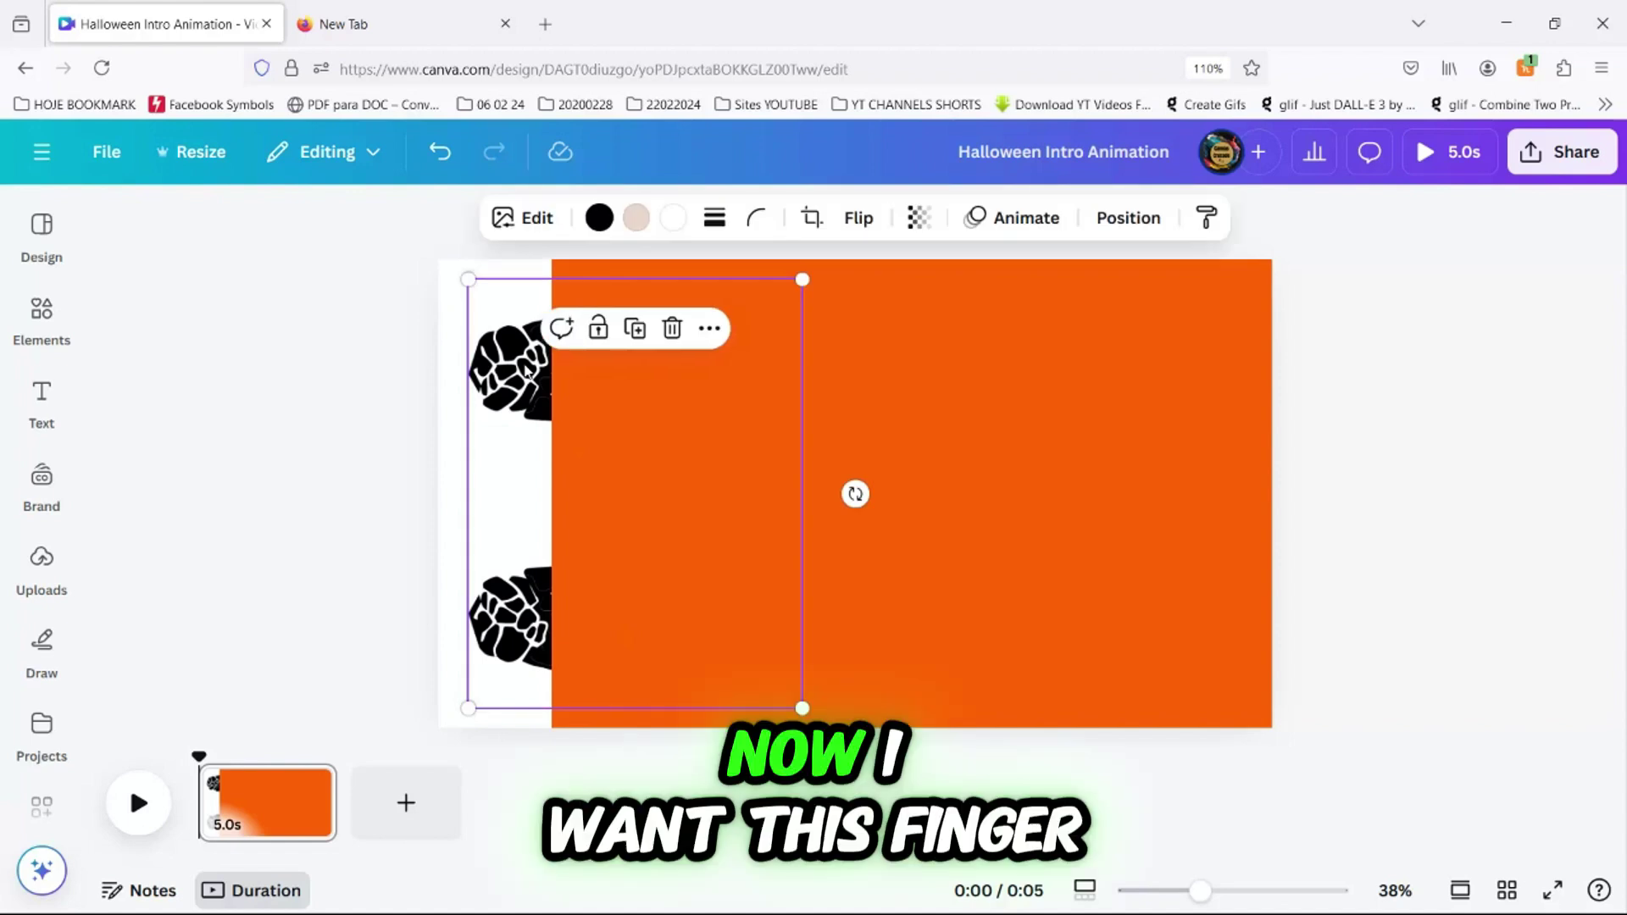
pyautogui.click(634, 331)
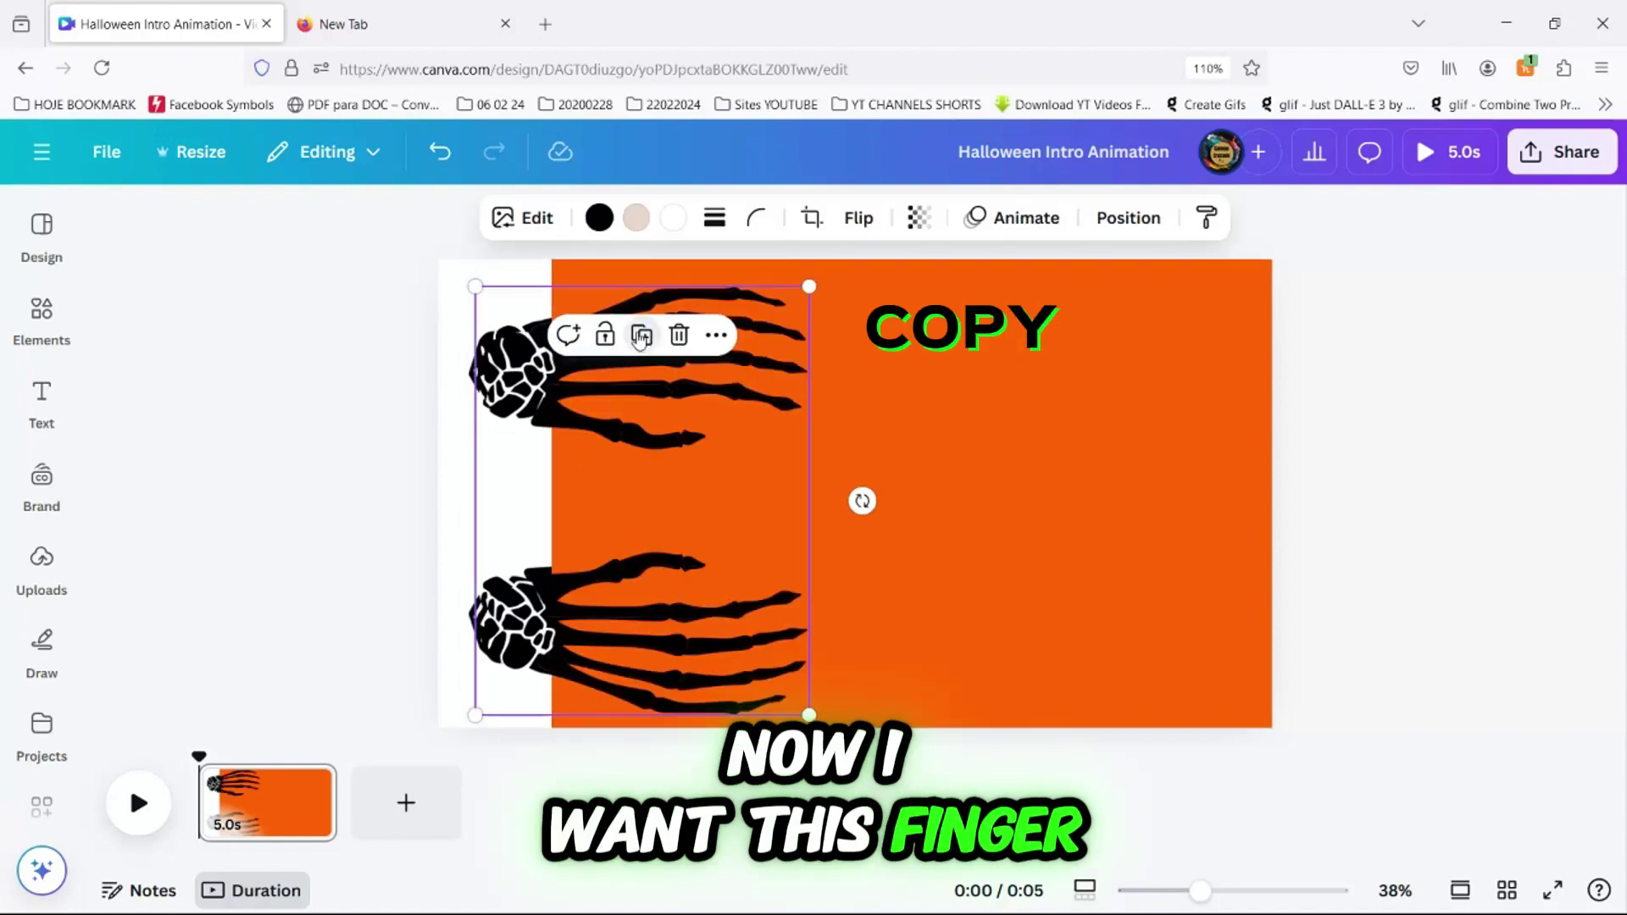
pyautogui.moveTo(504, 390)
pyautogui.mouseDown()
pyautogui.moveTo(634, 377)
pyautogui.moveTo(502, 381)
pyautogui.mouseUp()
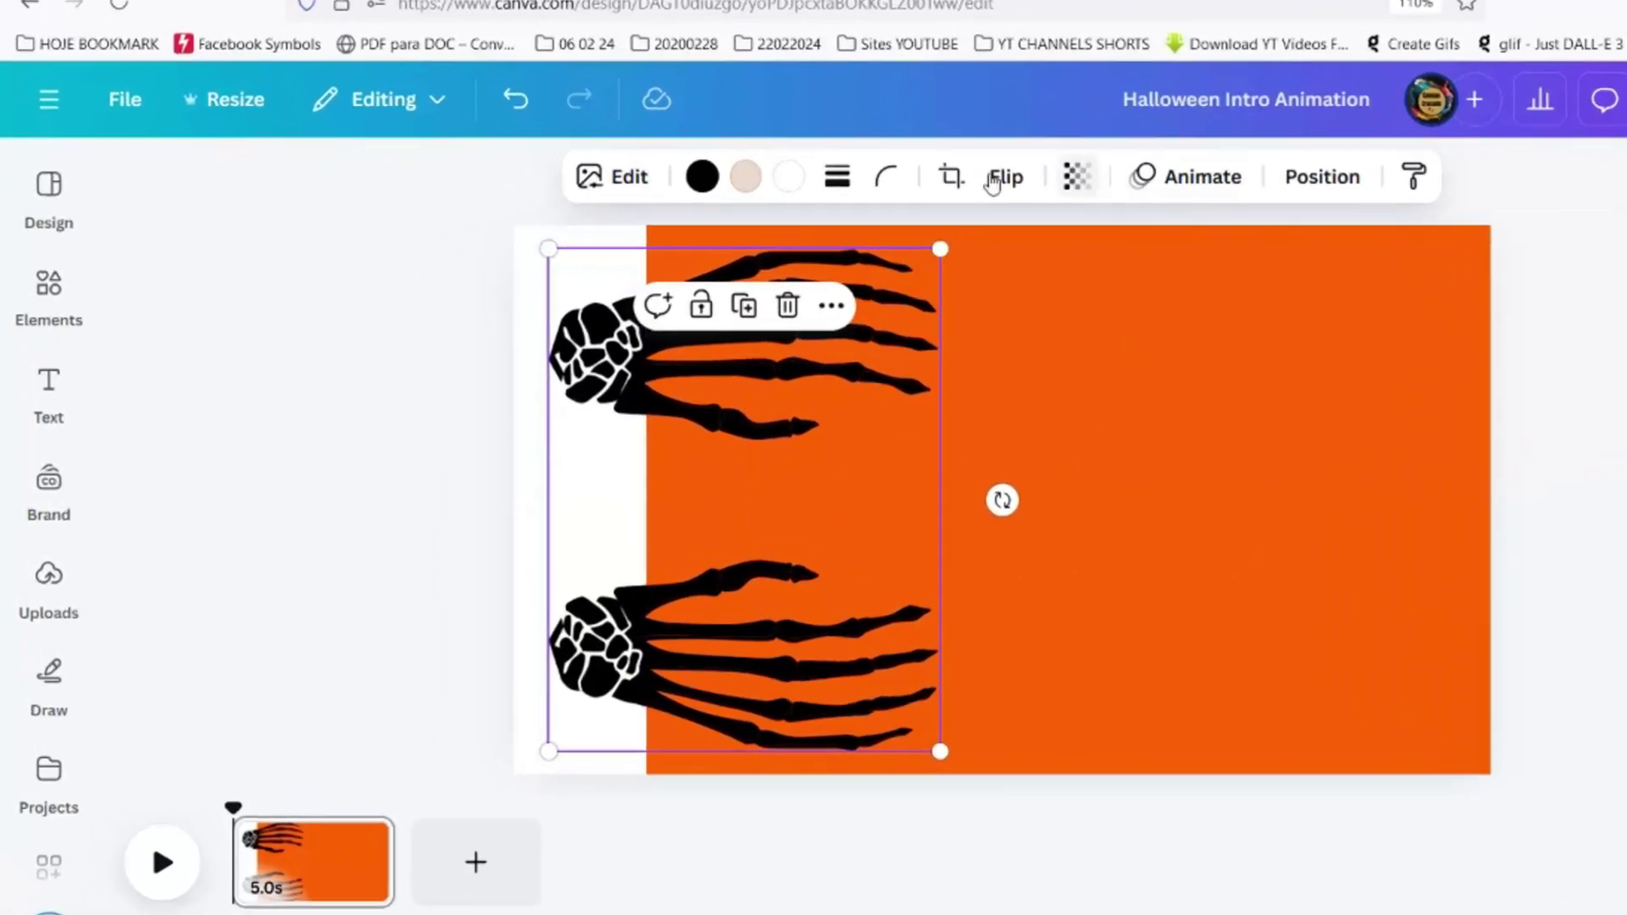
pyautogui.click(951, 177)
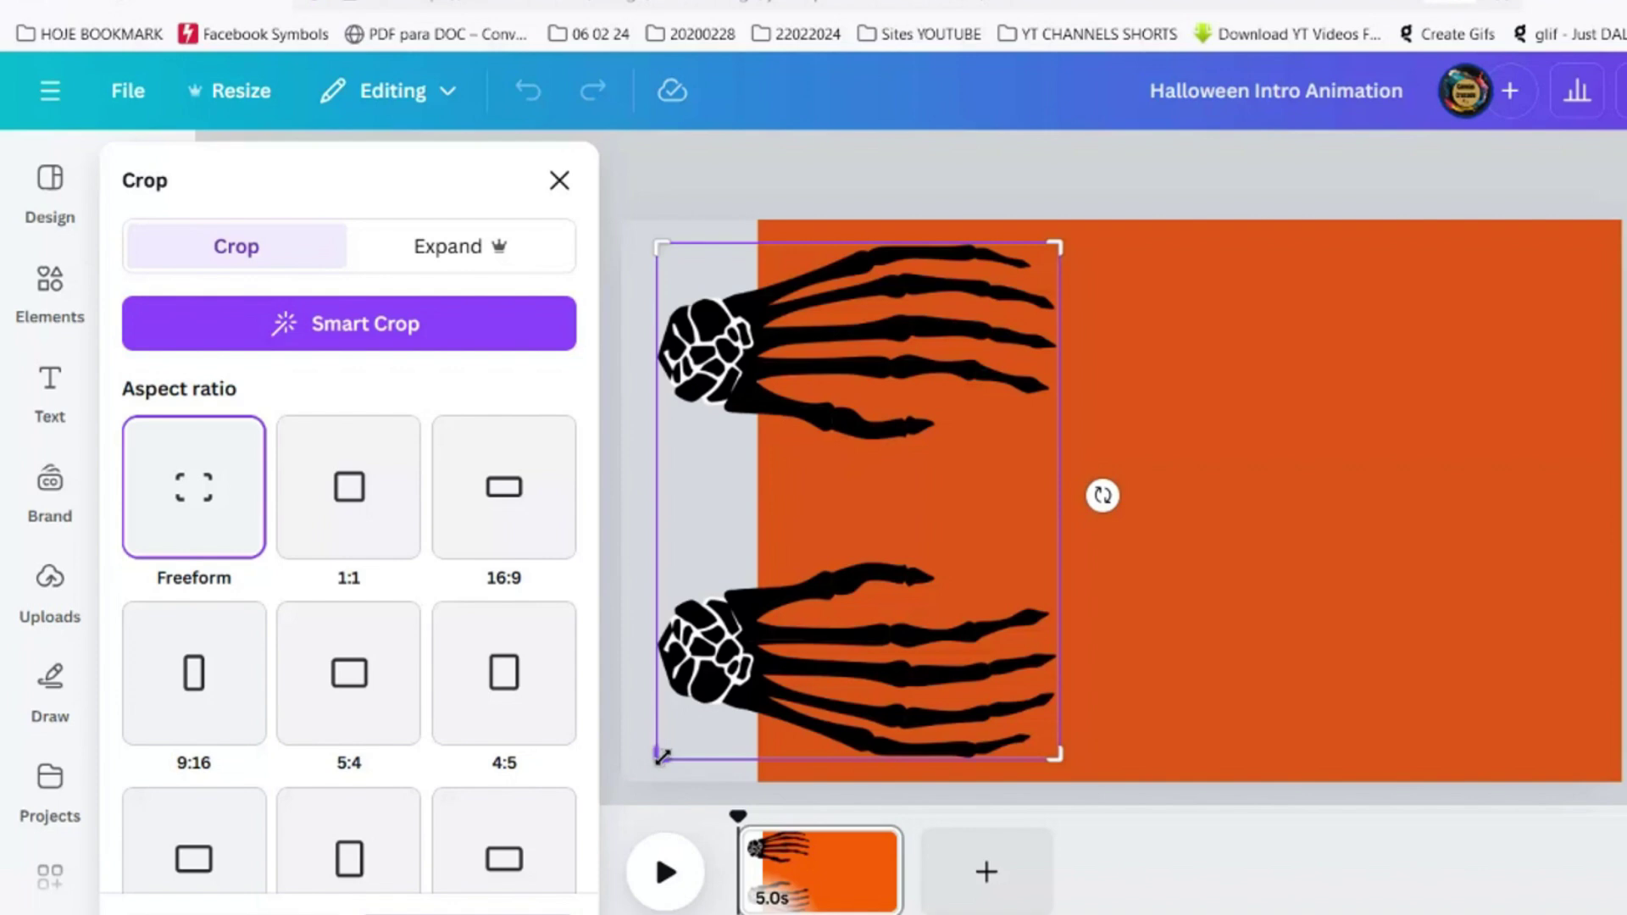
pyautogui.moveTo(662, 756); pyautogui.dragTo(653, 381)
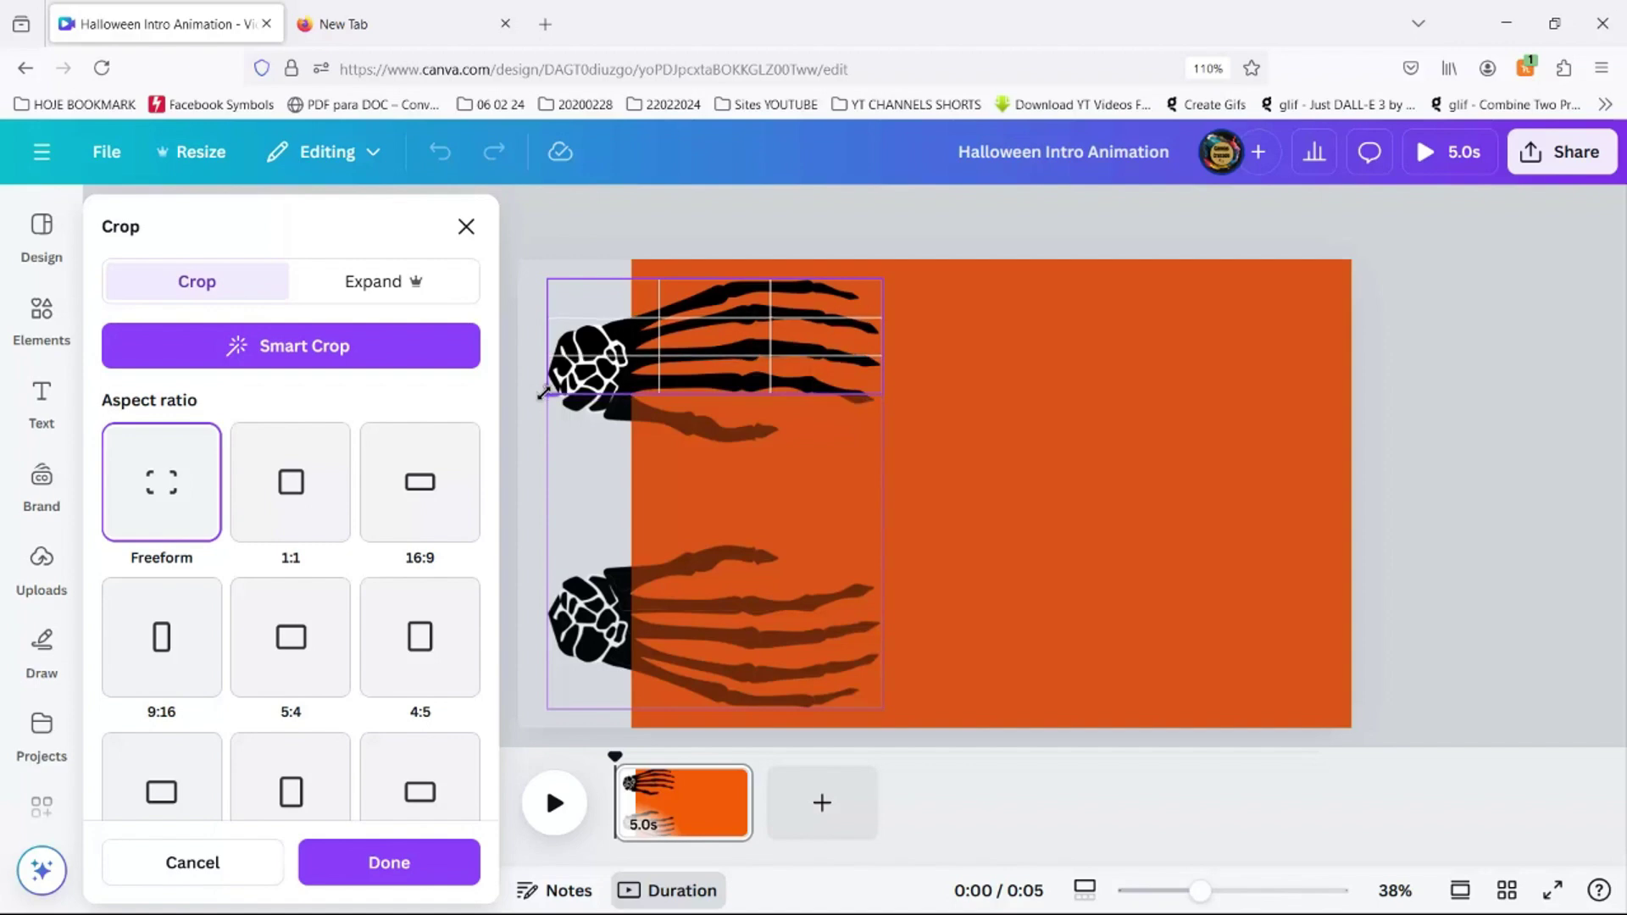
pyautogui.moveTo(544, 392); pyautogui.dragTo(544, 392)
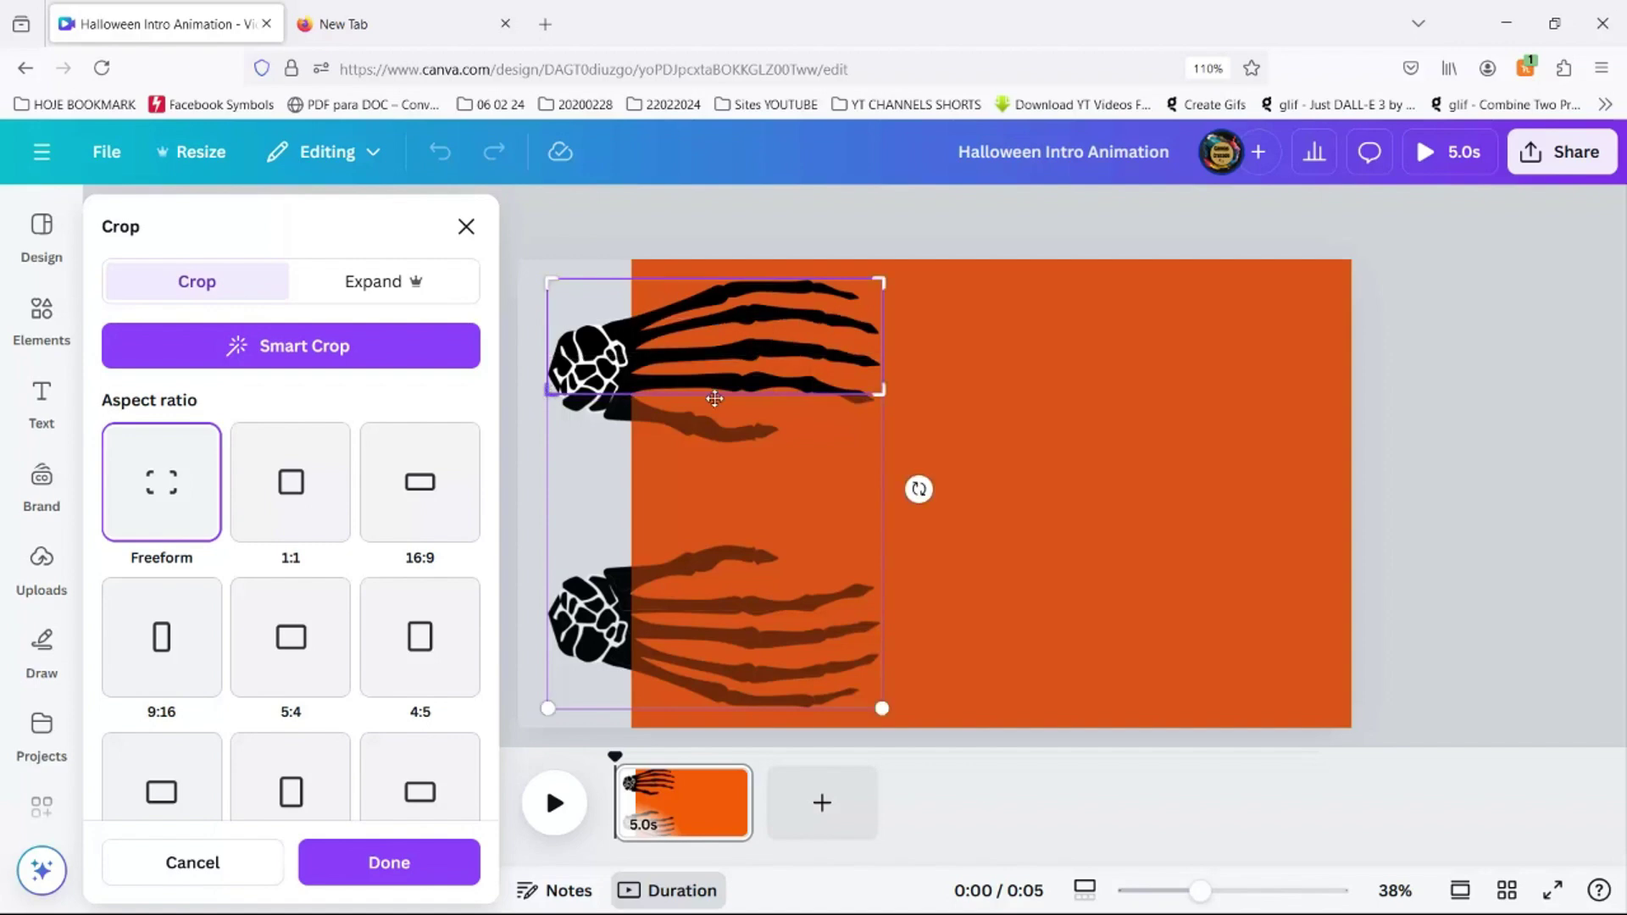
pyautogui.click(383, 864)
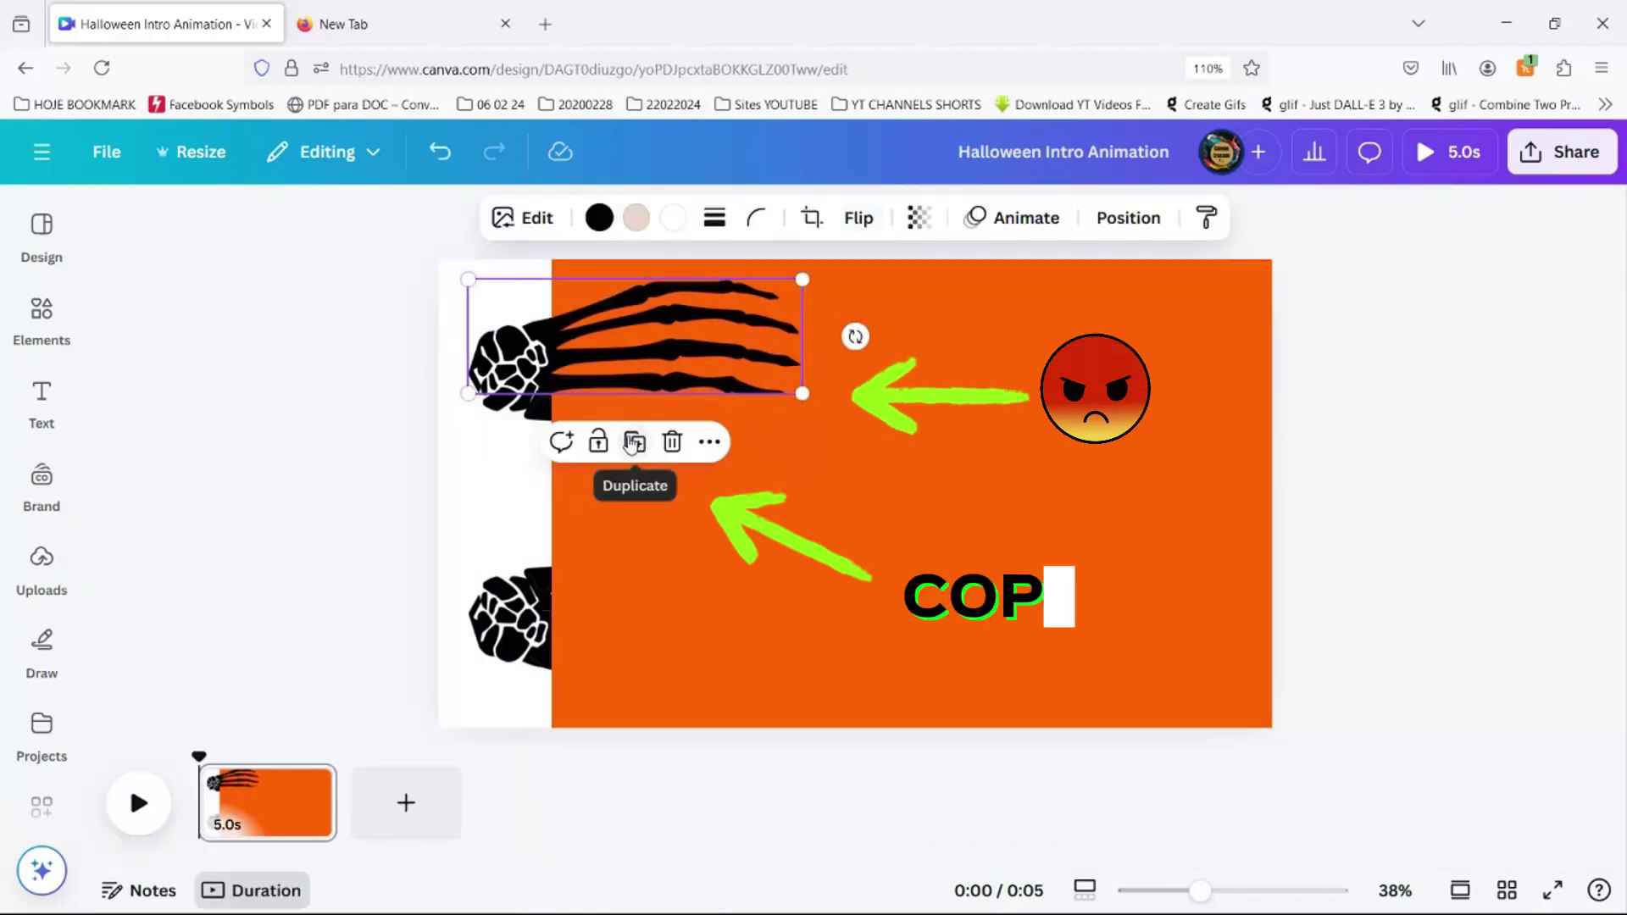
# Step: Duplicate the cropped hand, align the copy exactly on top and crop it to the finger ends, including the whole fourth fingertip
pyautogui.click(634, 441)
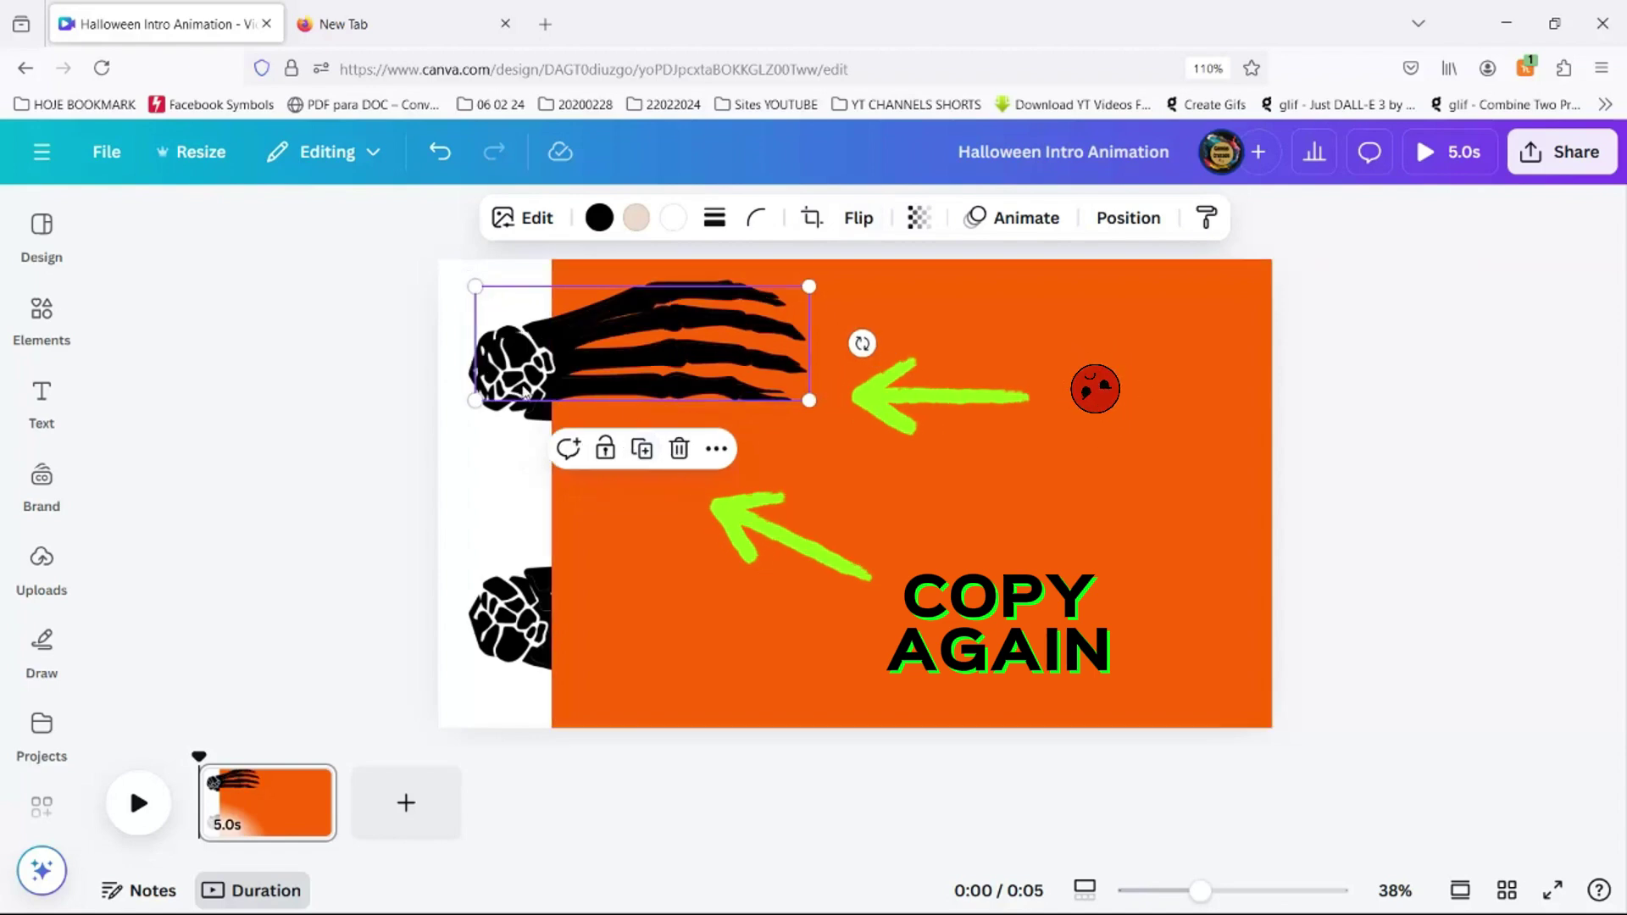
pyautogui.moveTo(529, 383); pyautogui.dragTo(522, 376)
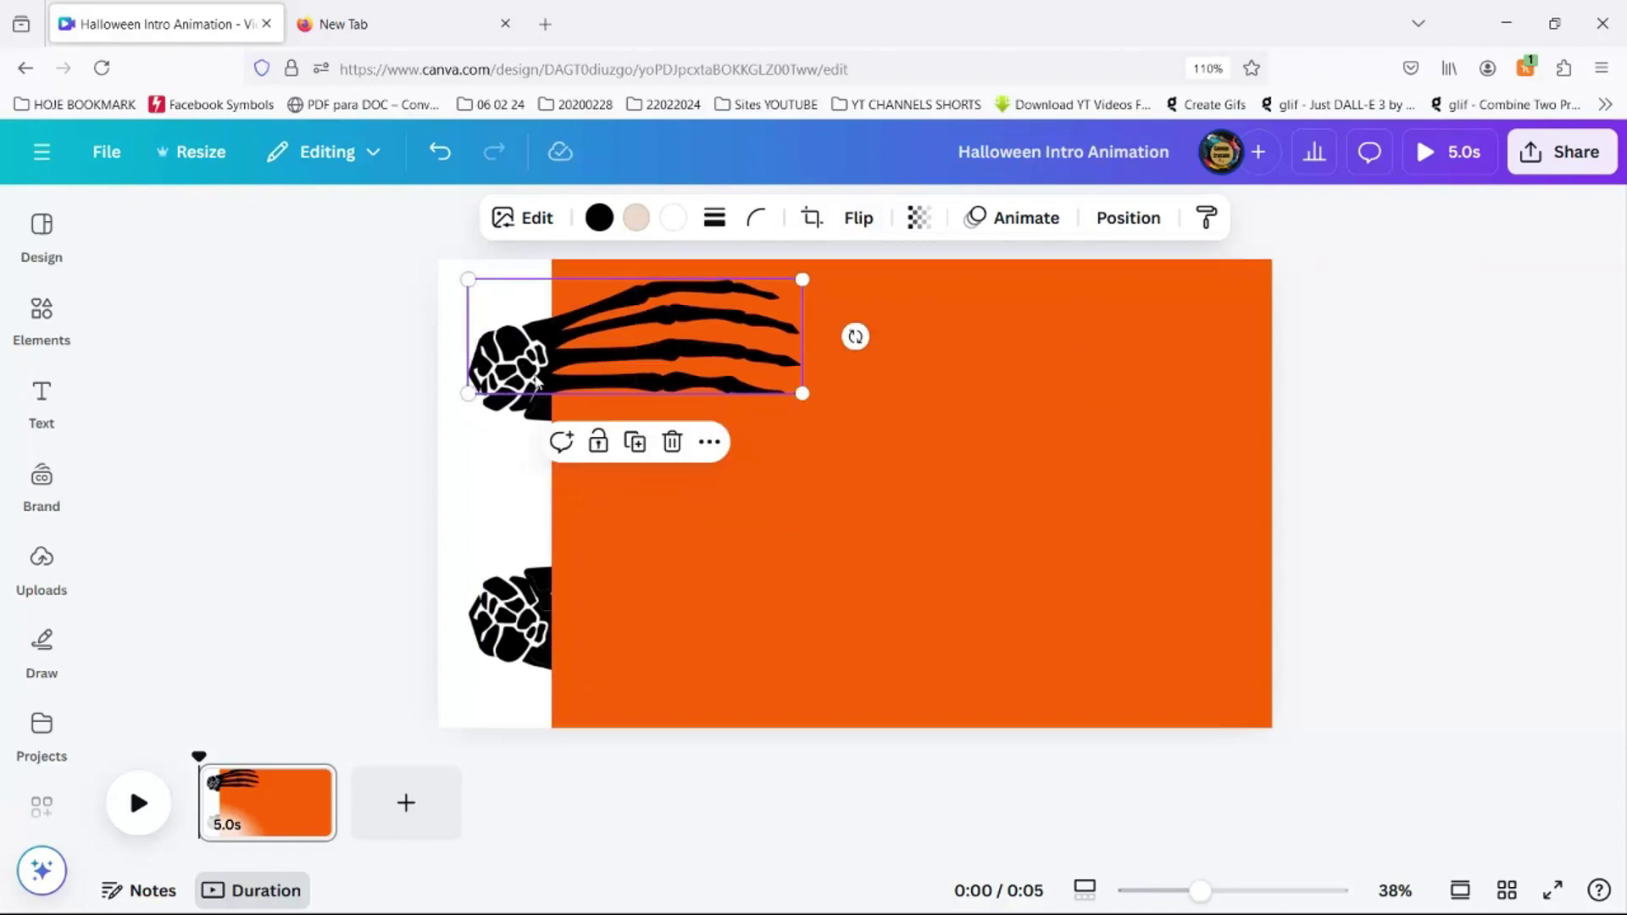
pyautogui.click(812, 218)
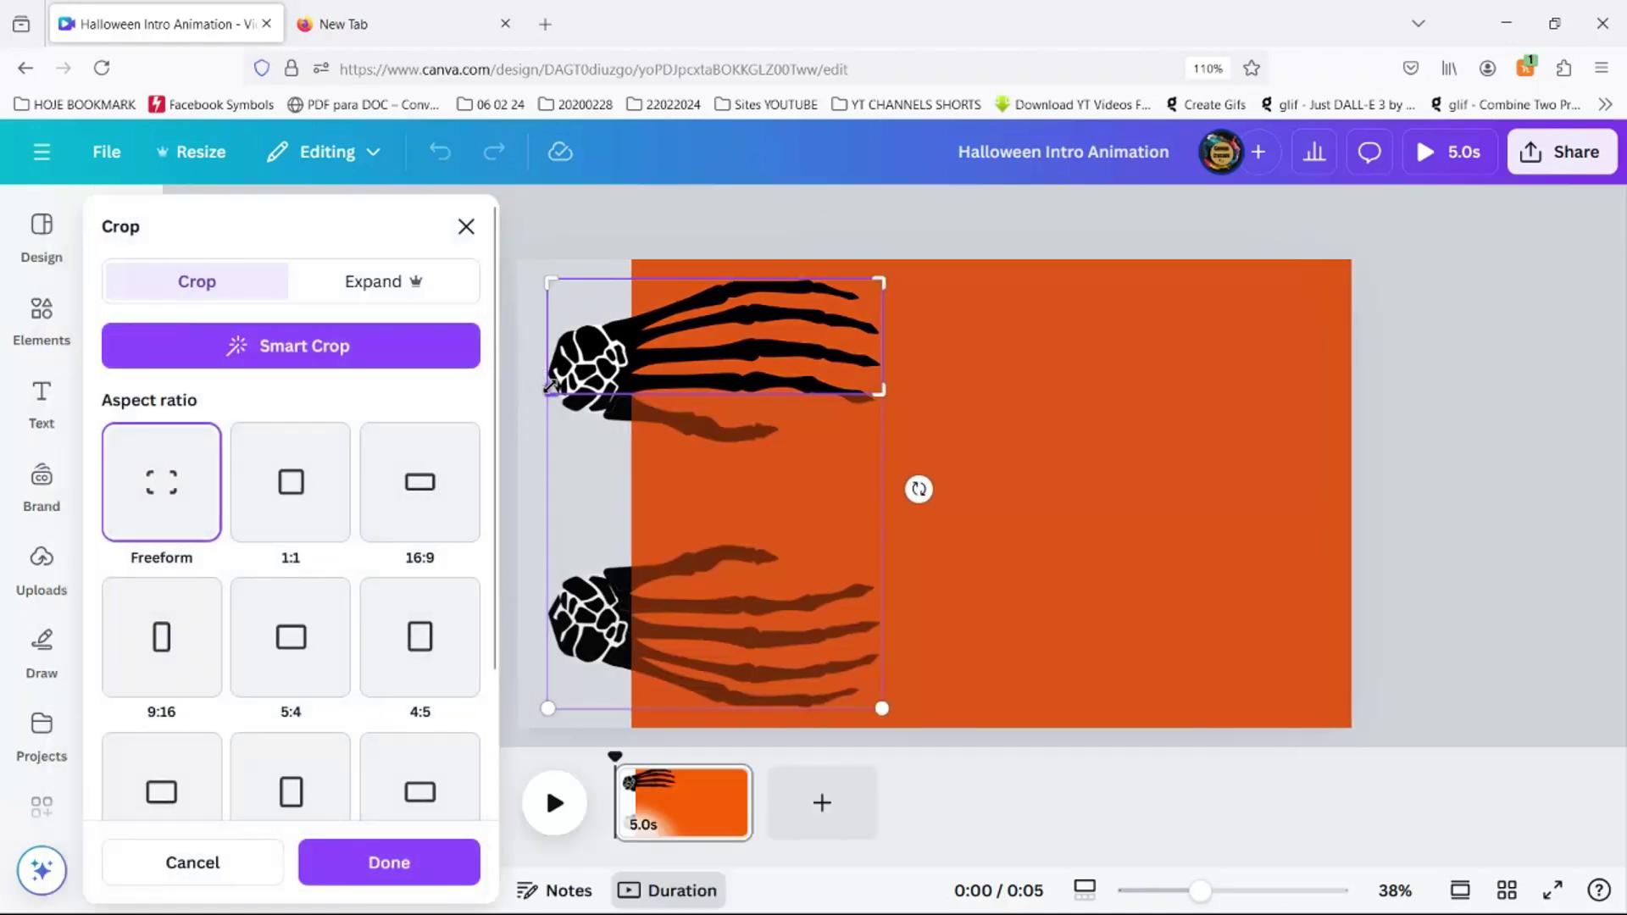
pyautogui.moveTo(549, 386); pyautogui.dragTo(655, 393)
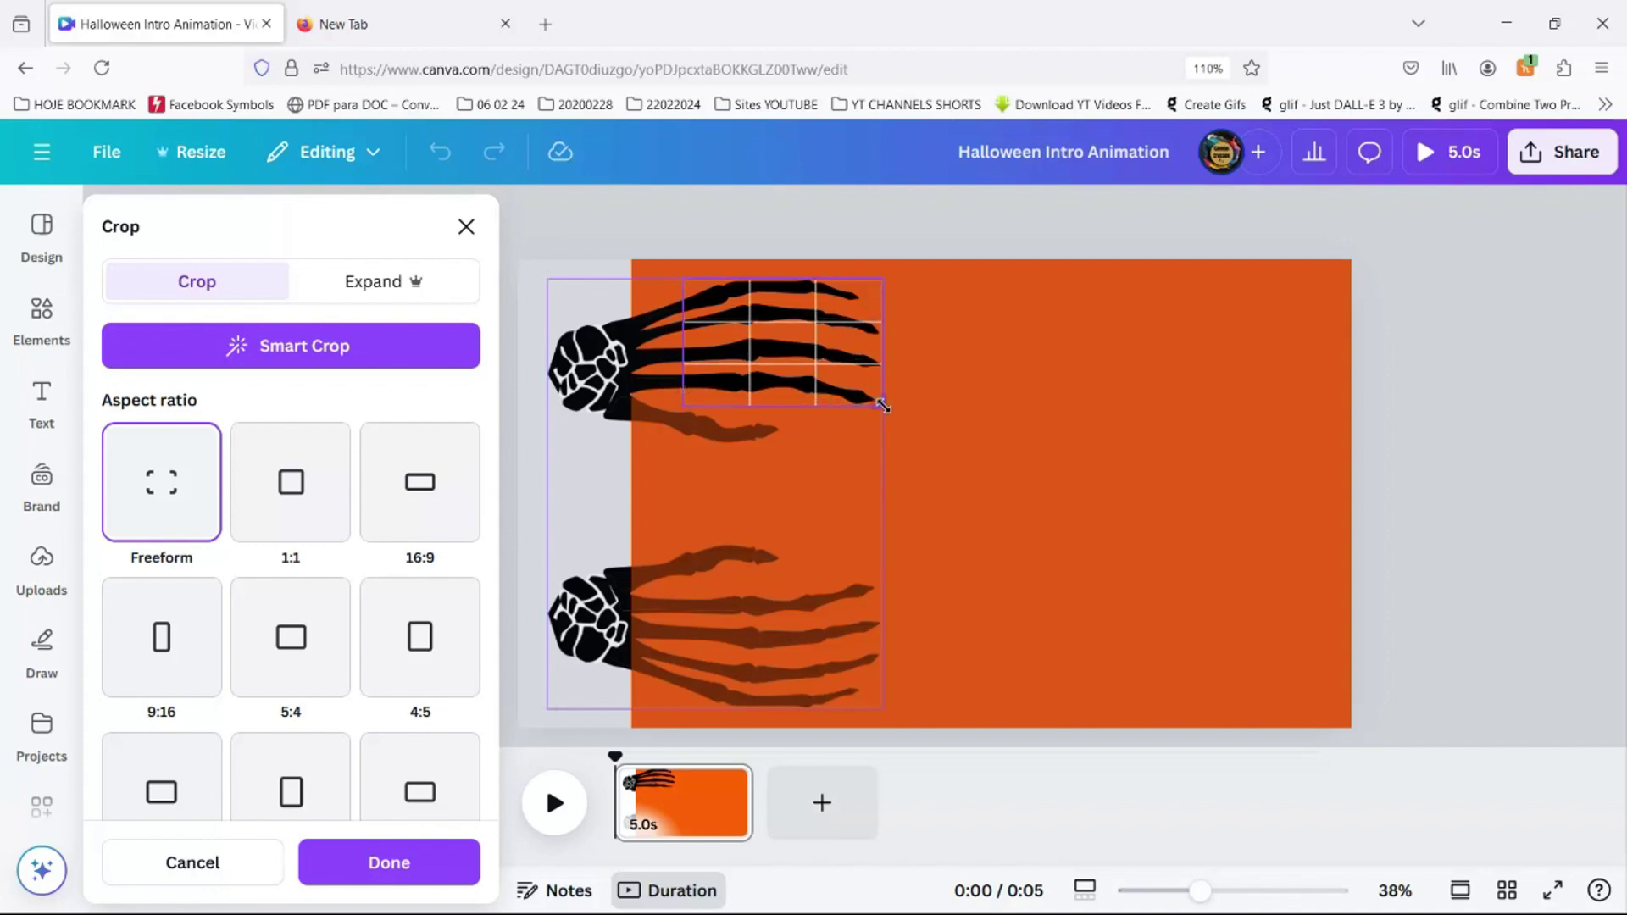
pyautogui.click(374, 860)
# Step: Duplicate the full skeleton hands, align the copy over the original and crop it to the lower hand's bottom four fingers
pyautogui.click(965, 513)
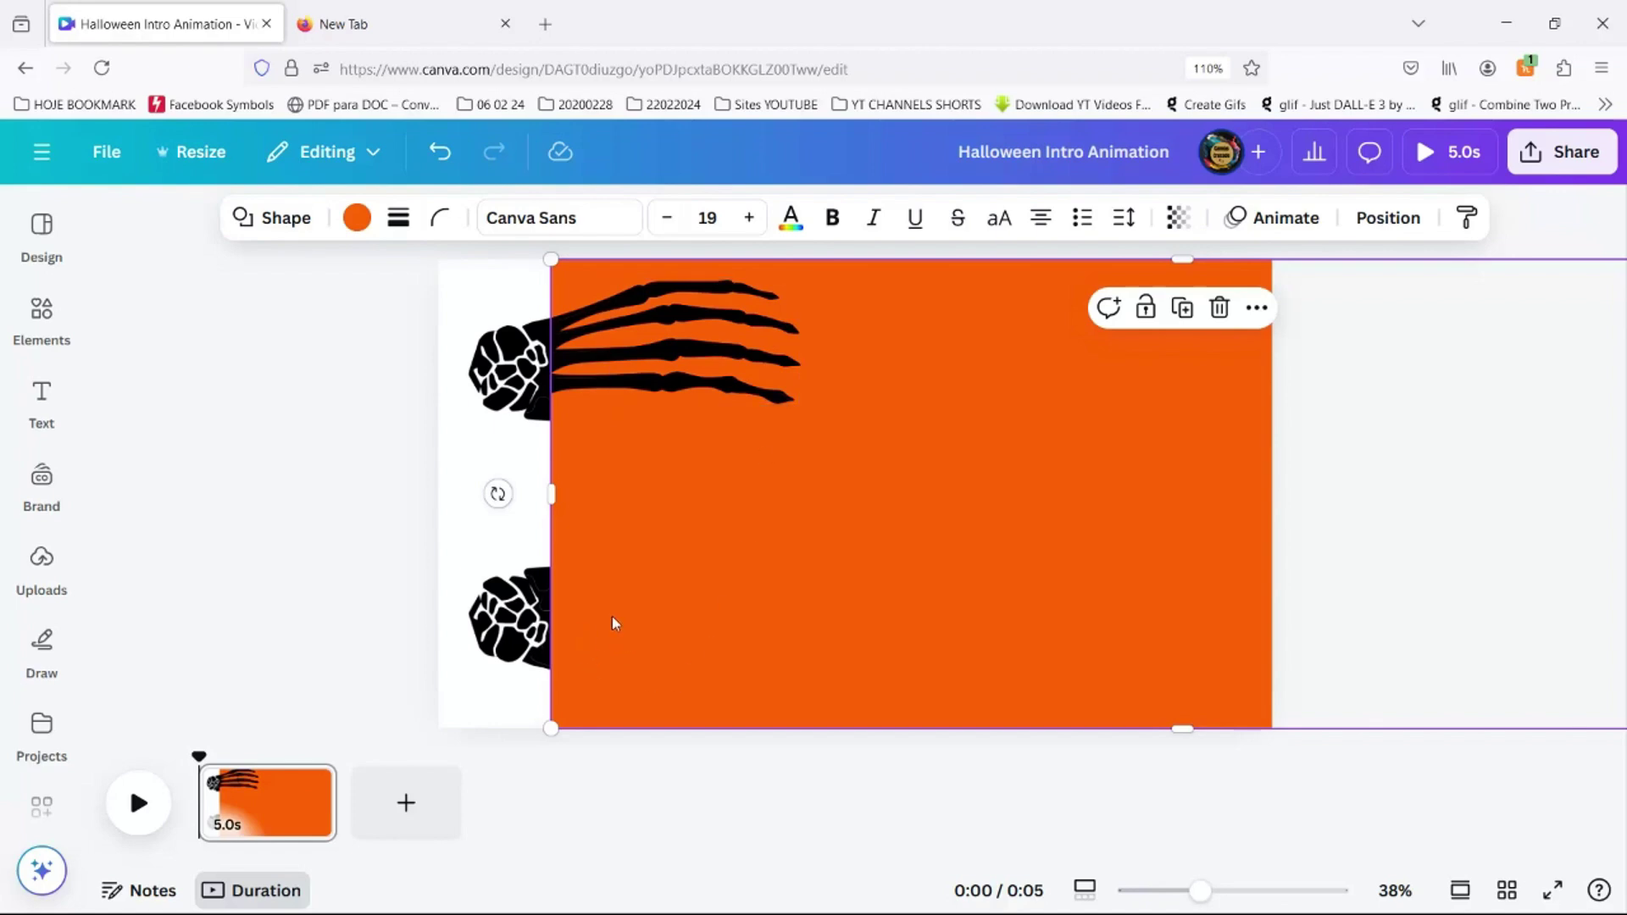
pyautogui.click(500, 644)
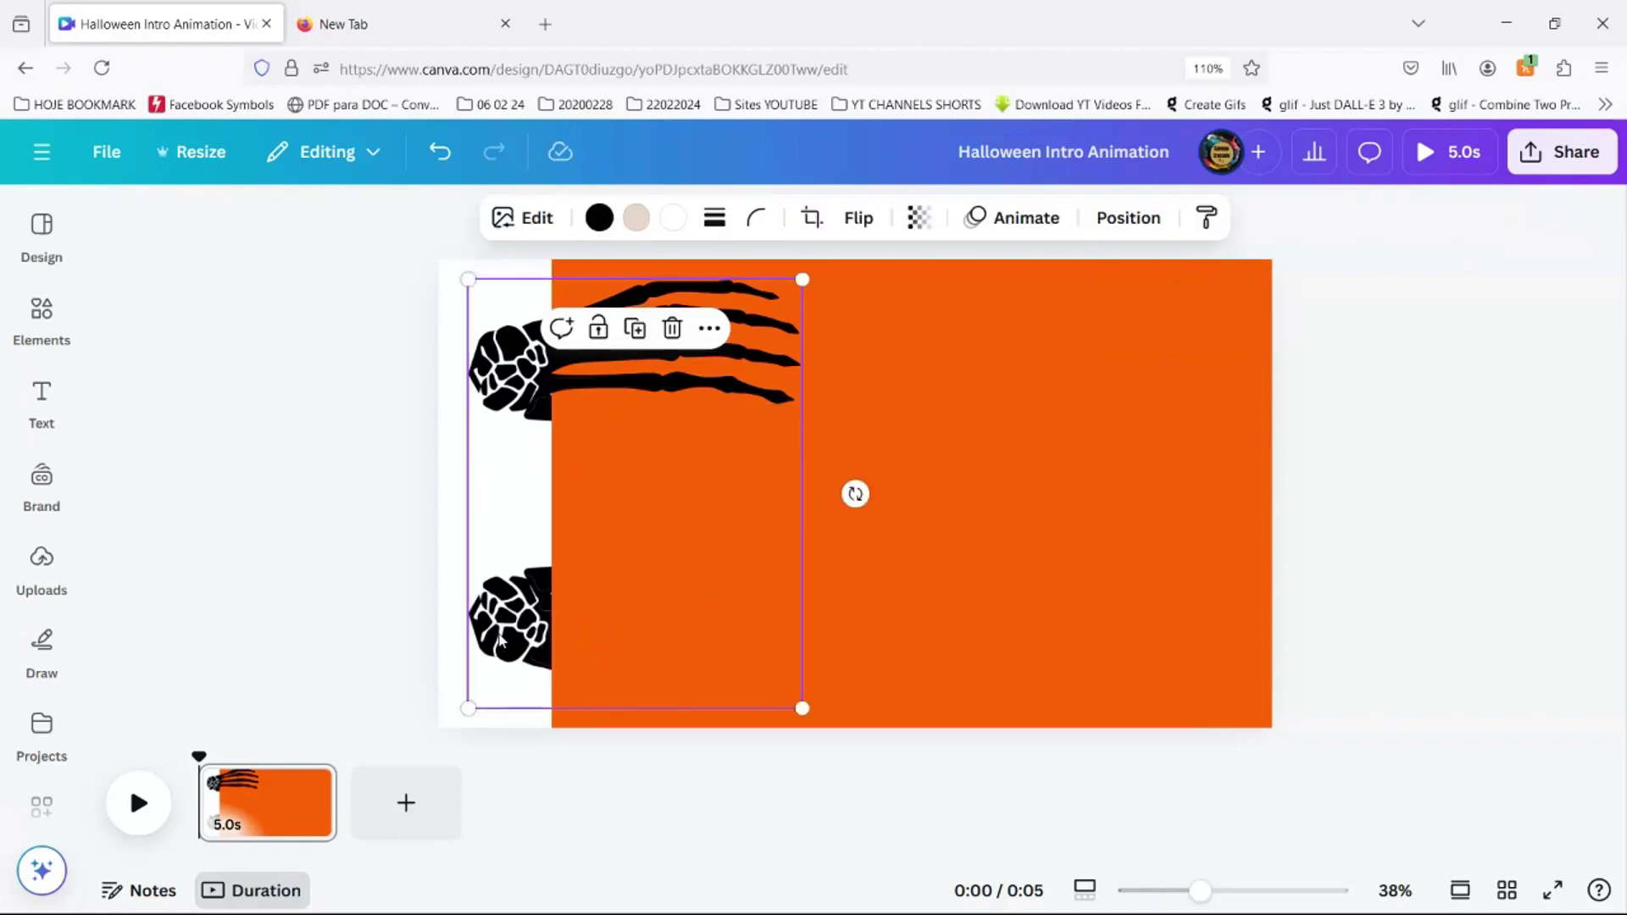
pyautogui.click(635, 330)
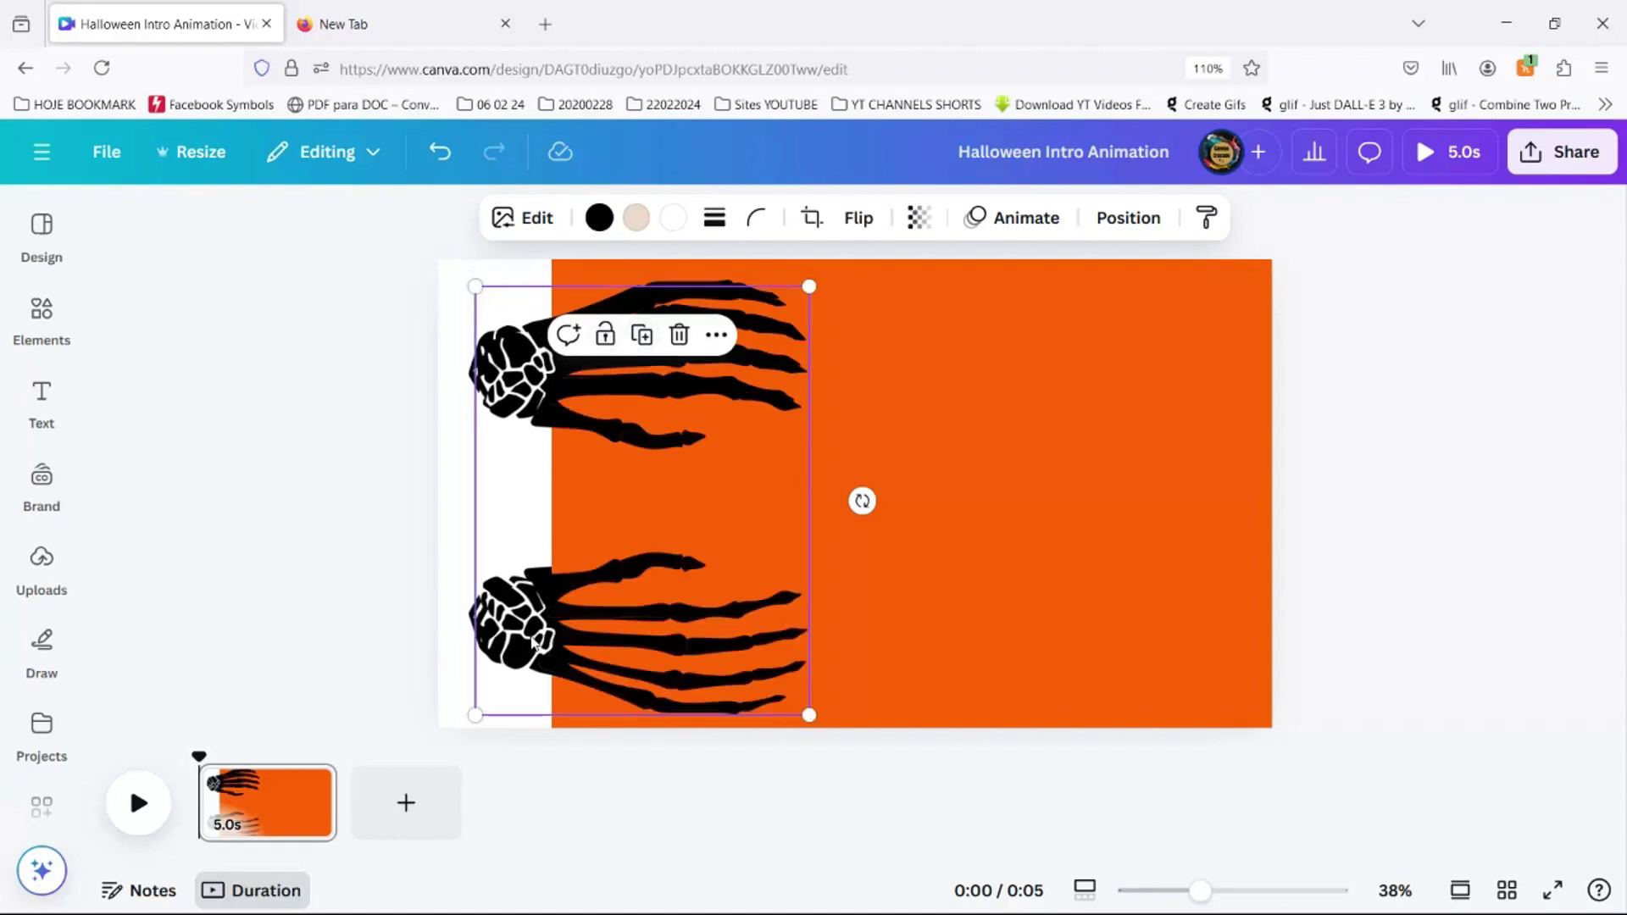
pyautogui.moveTo(534, 645); pyautogui.dragTo(520, 623)
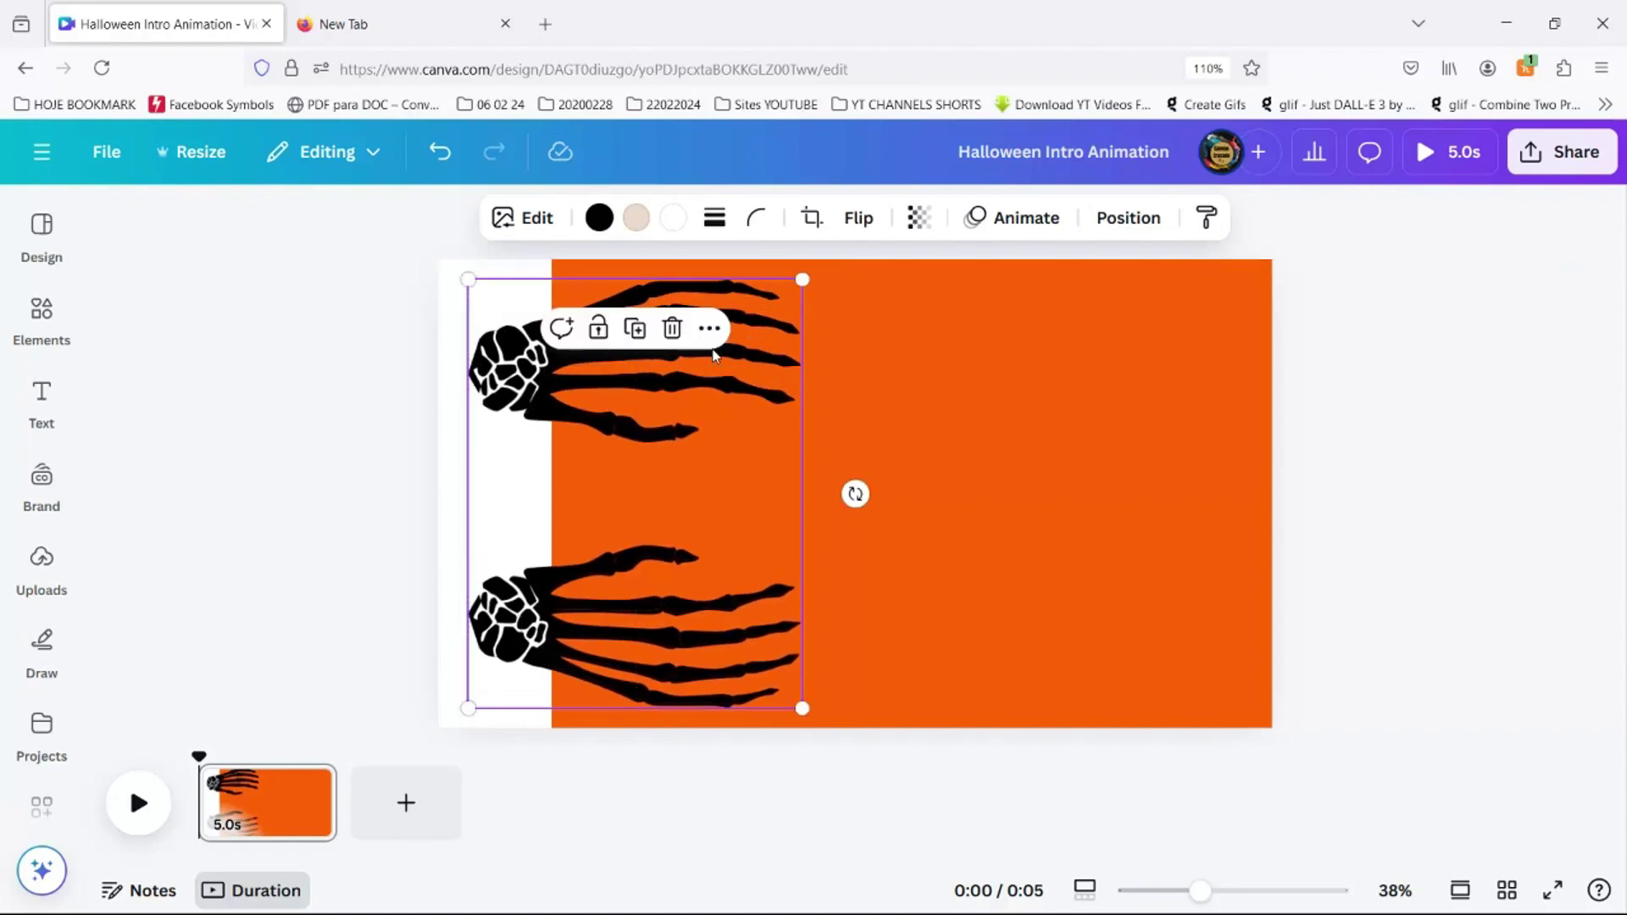
pyautogui.click(810, 220)
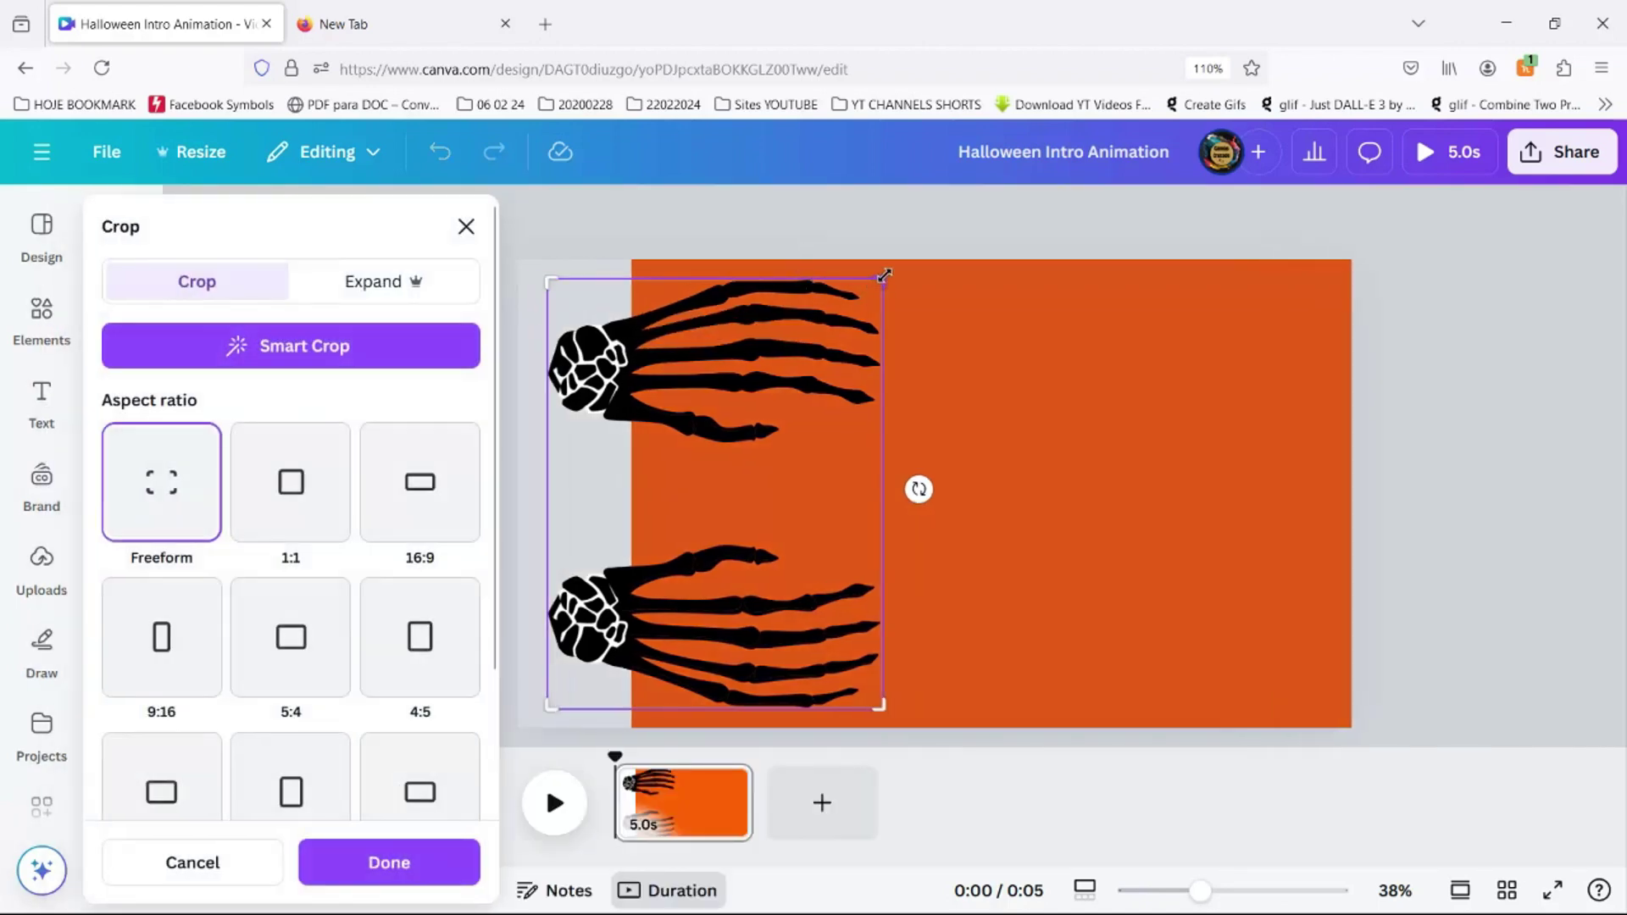
pyautogui.moveTo(885, 275); pyautogui.dragTo(894, 595)
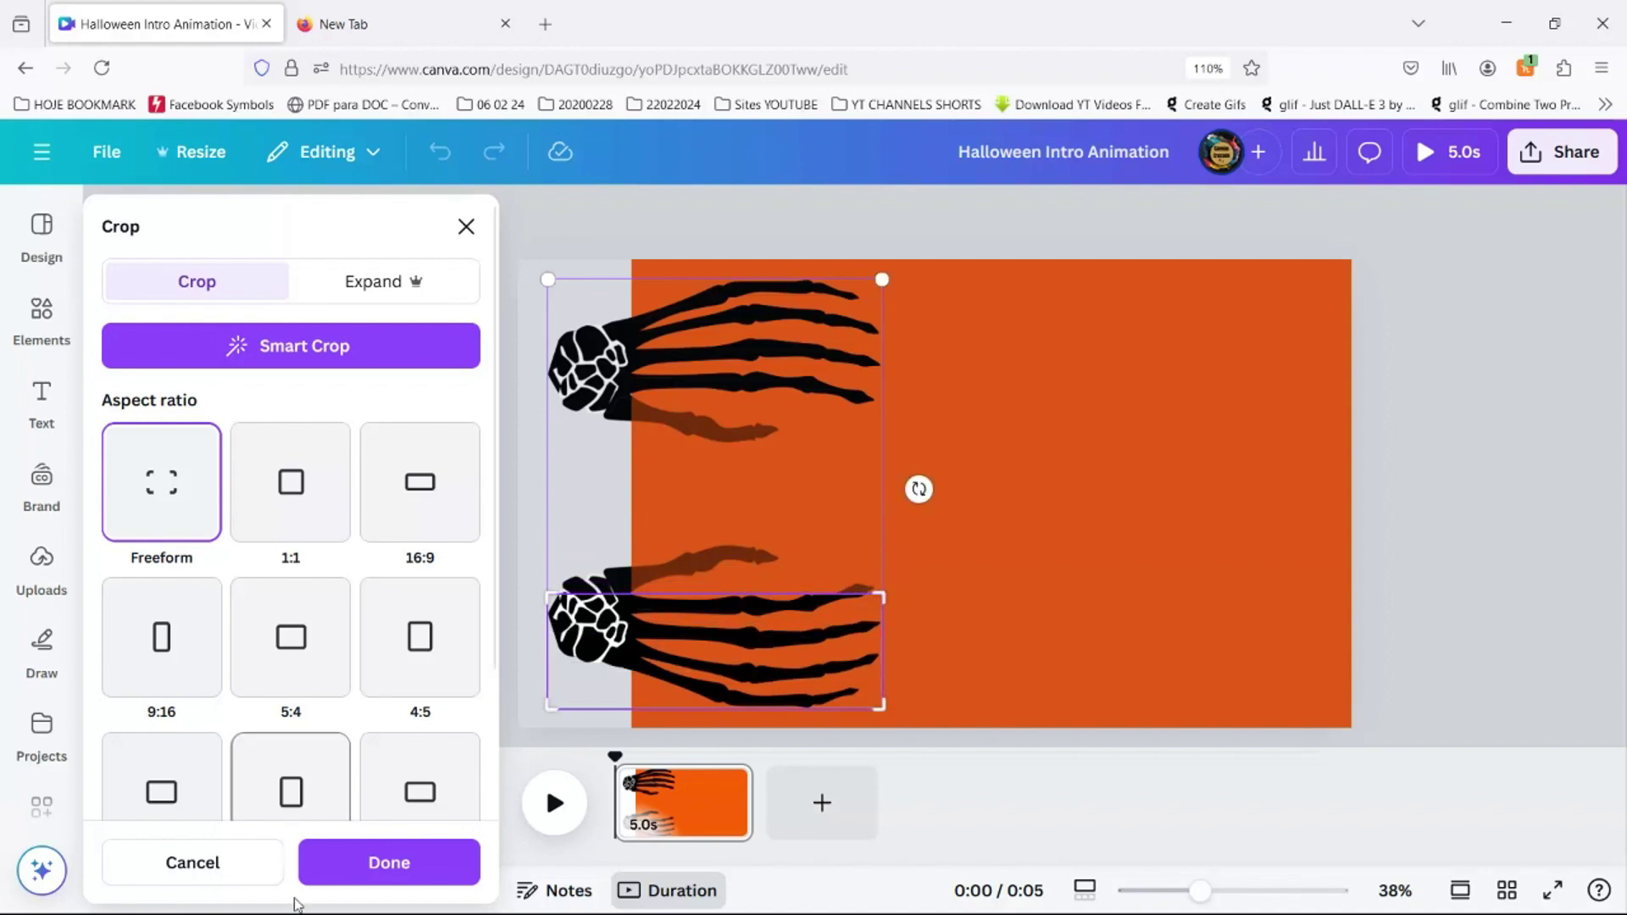
pyautogui.click(364, 870)
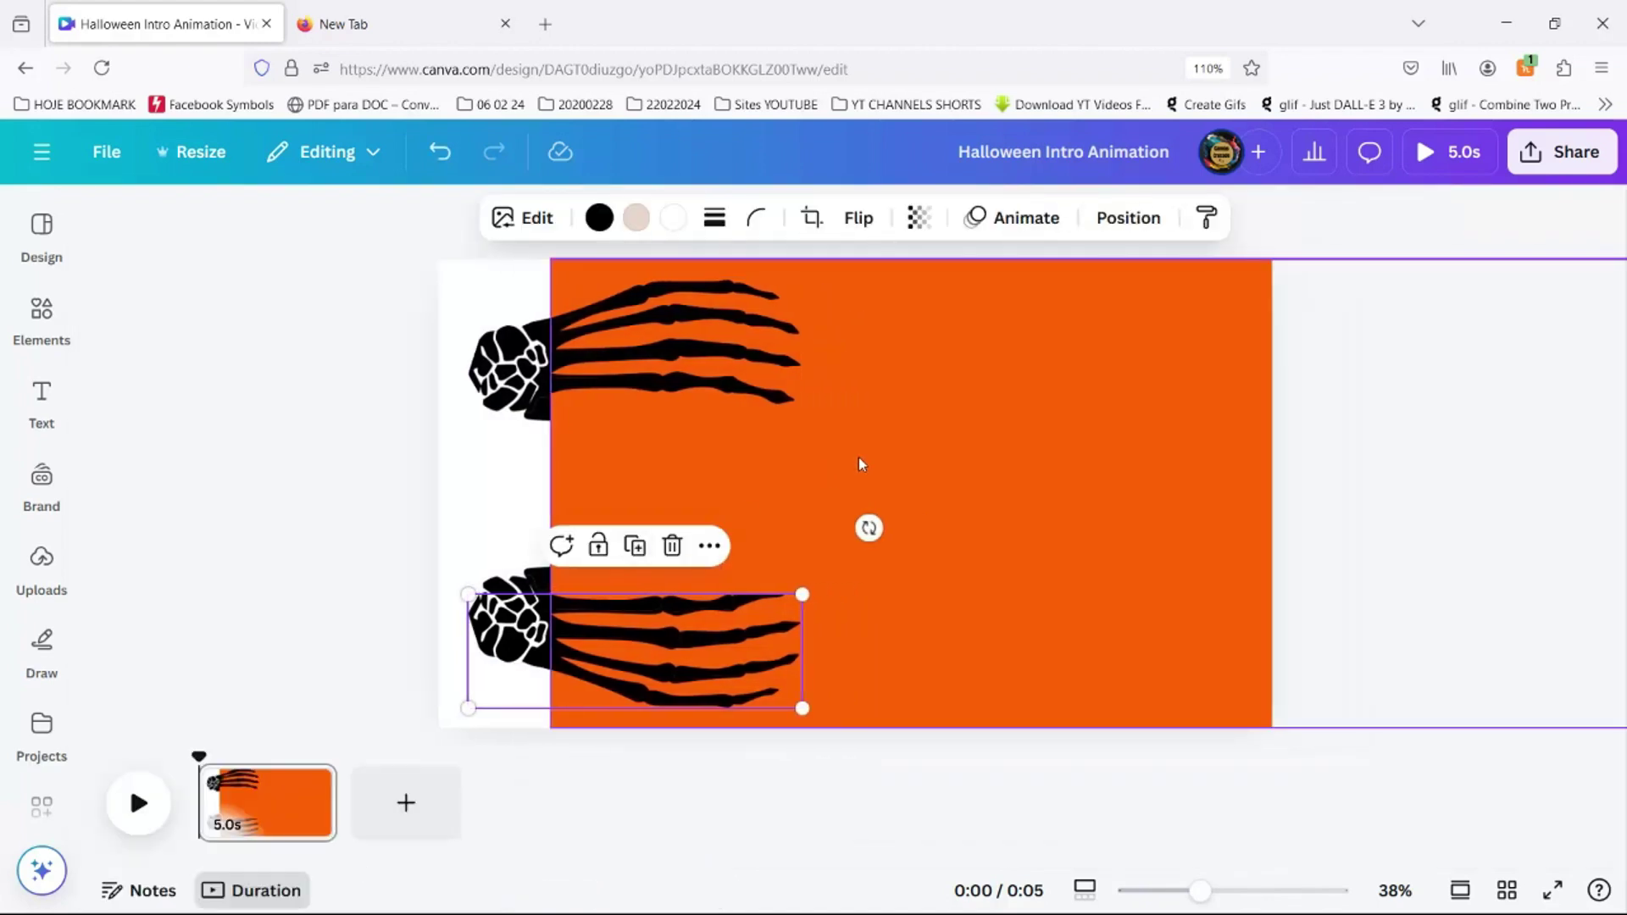
pyautogui.click(861, 462)
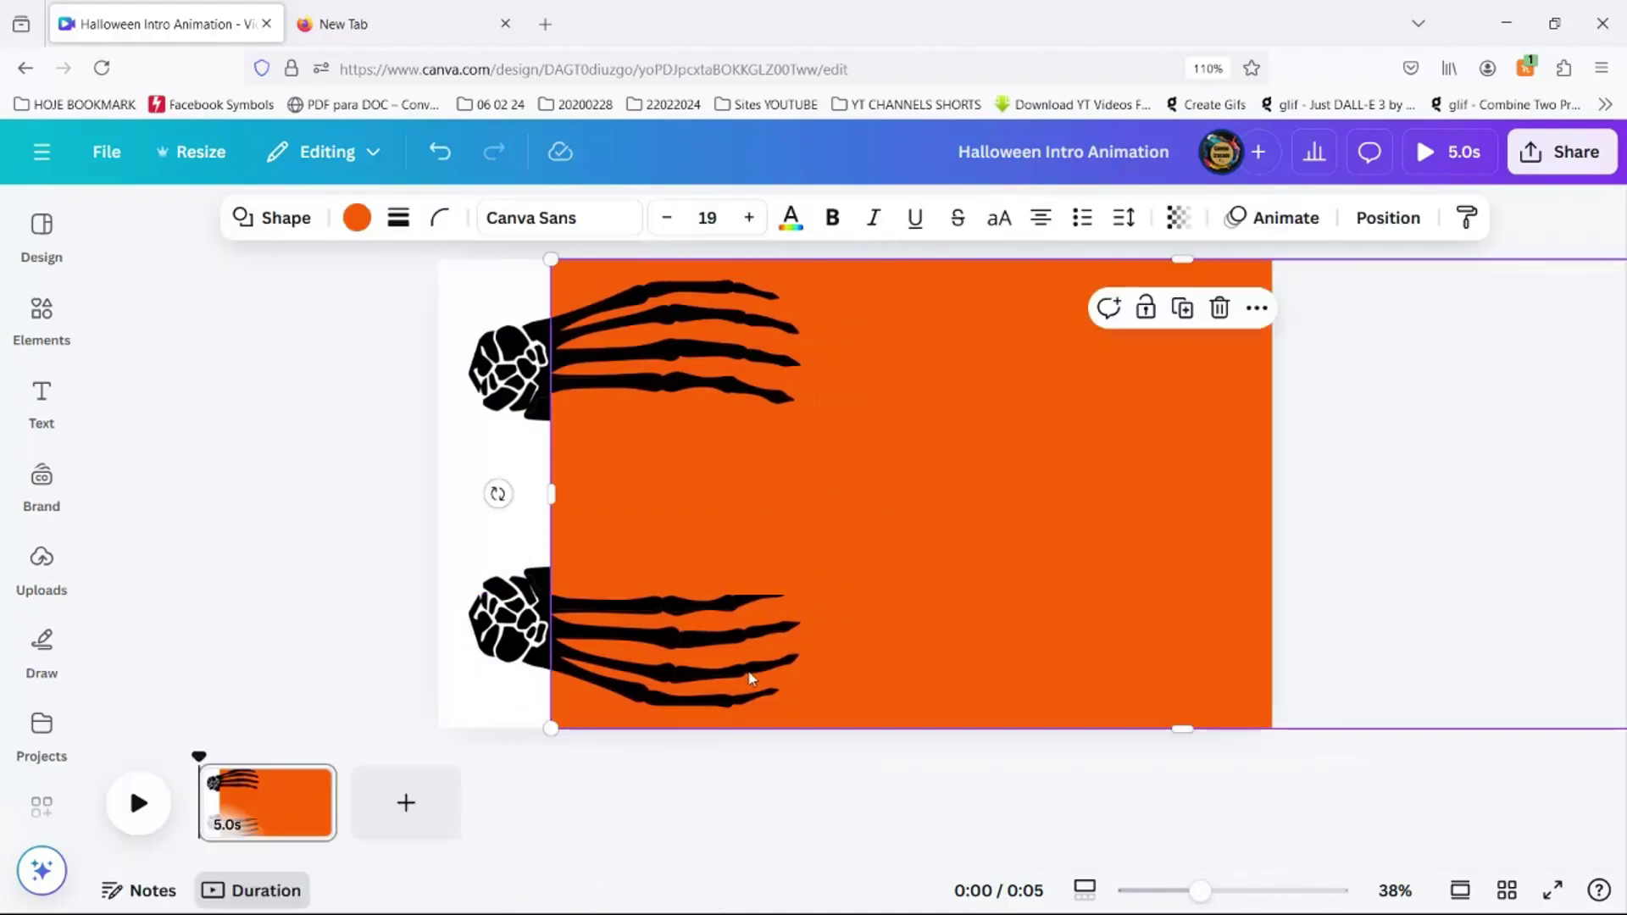
# Step: Duplicate the cropped lower hand, align the copy exactly on top and crop it to the finger ends, including the whole uppermost fingertip
pyautogui.click(681, 631)
pyautogui.click(636, 551)
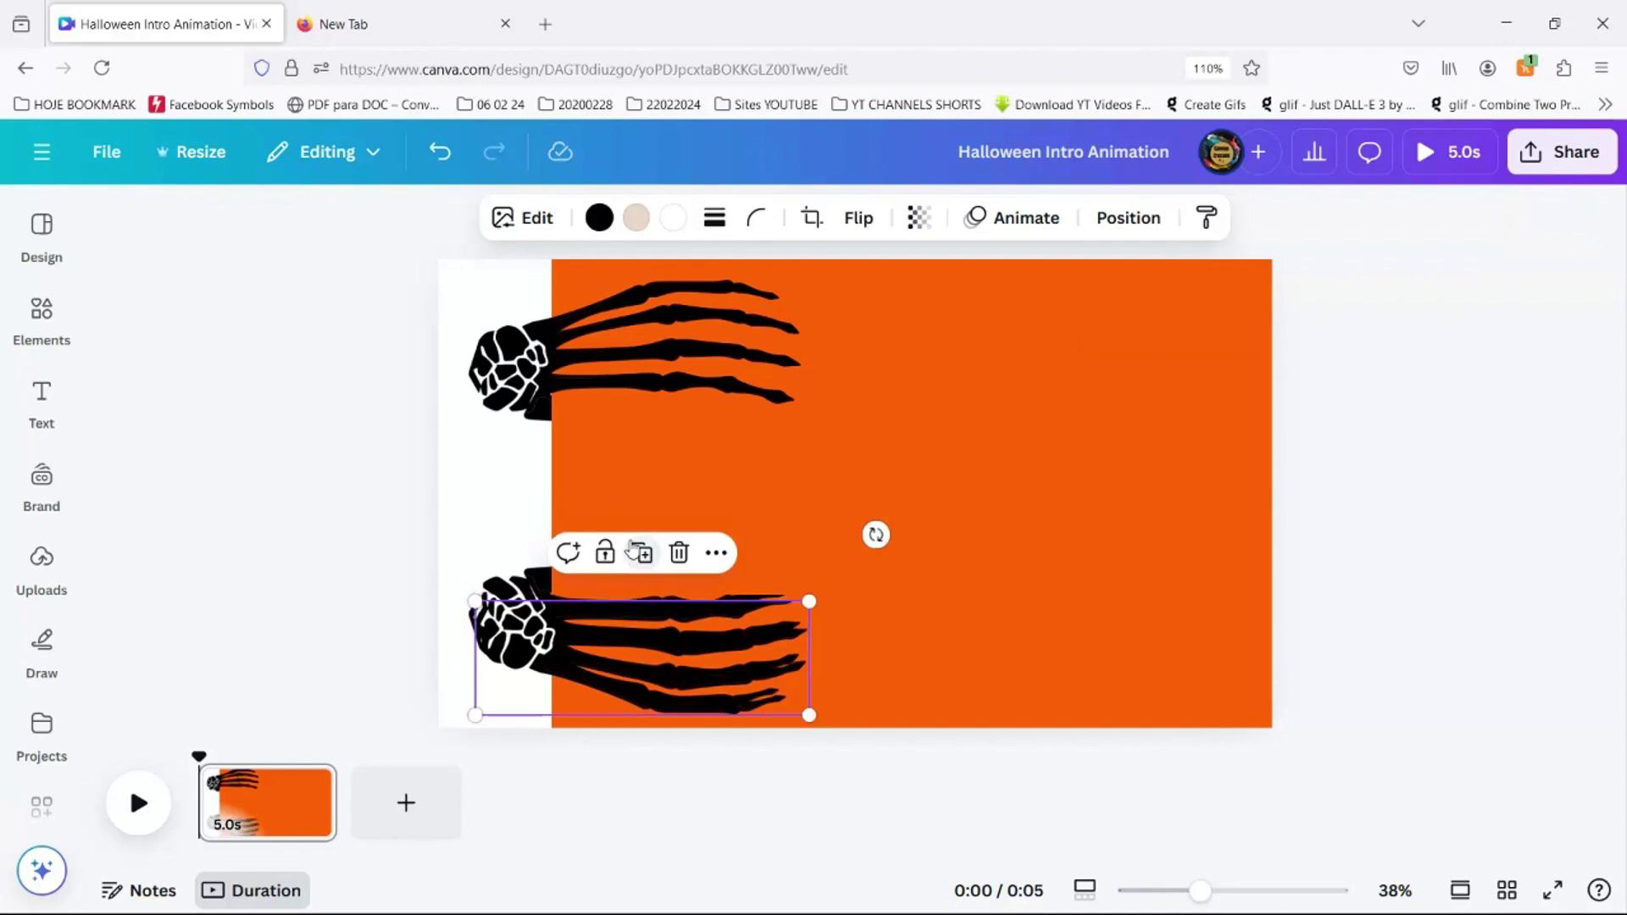
pyautogui.moveTo(654, 679); pyautogui.dragTo(645, 659)
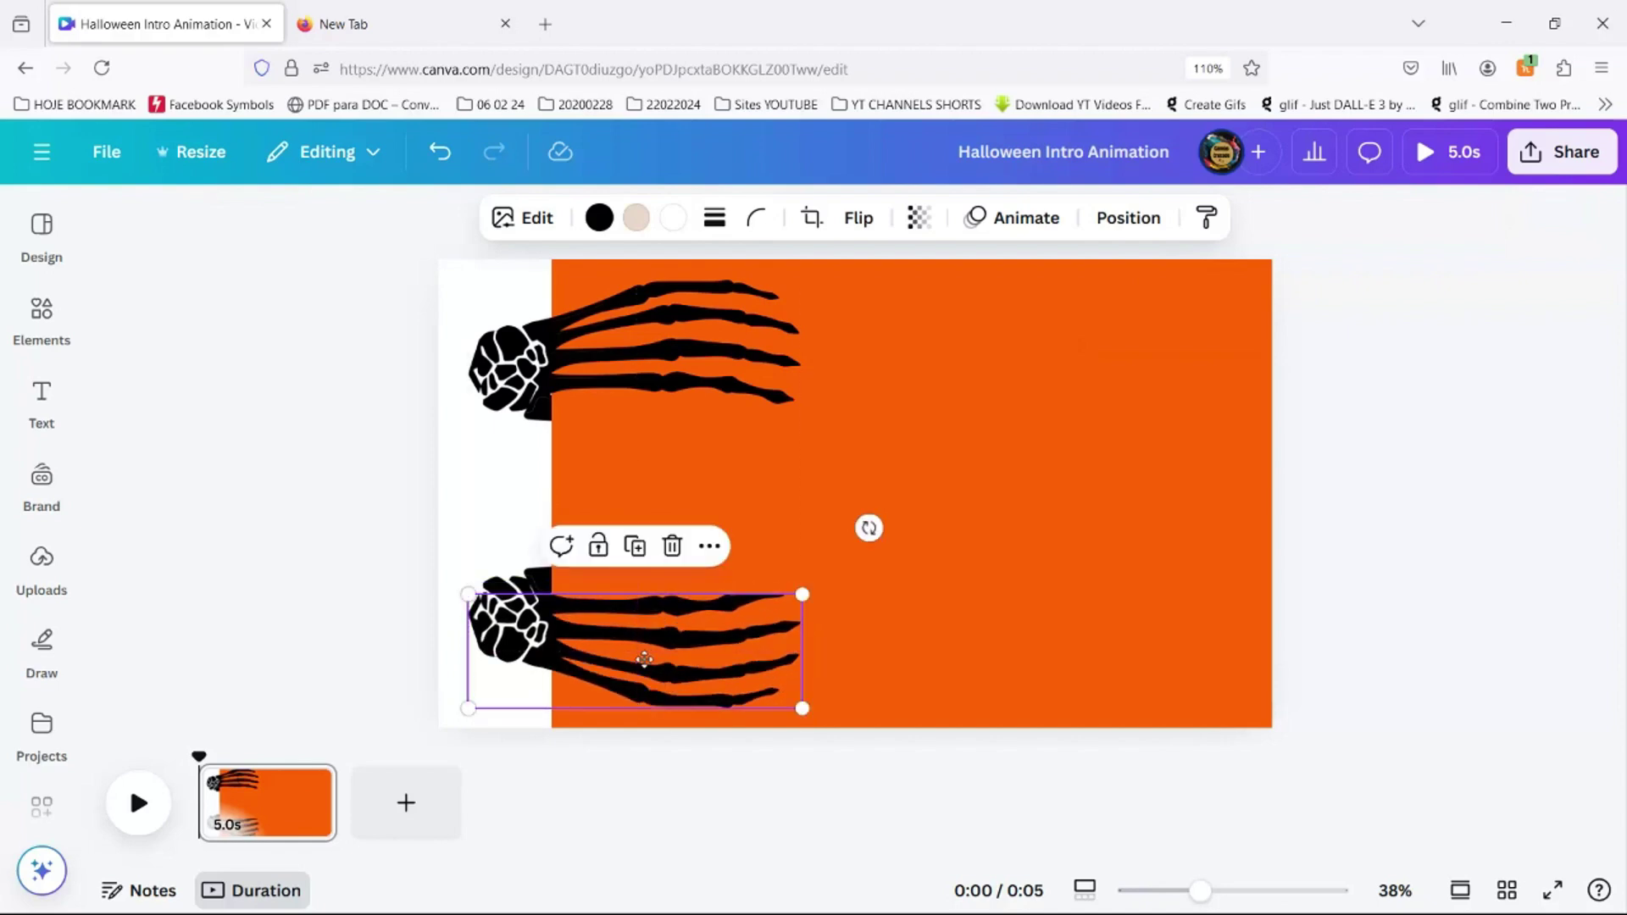
pyautogui.click(812, 219)
pyautogui.moveTo(543, 598); pyautogui.dragTo(654, 566)
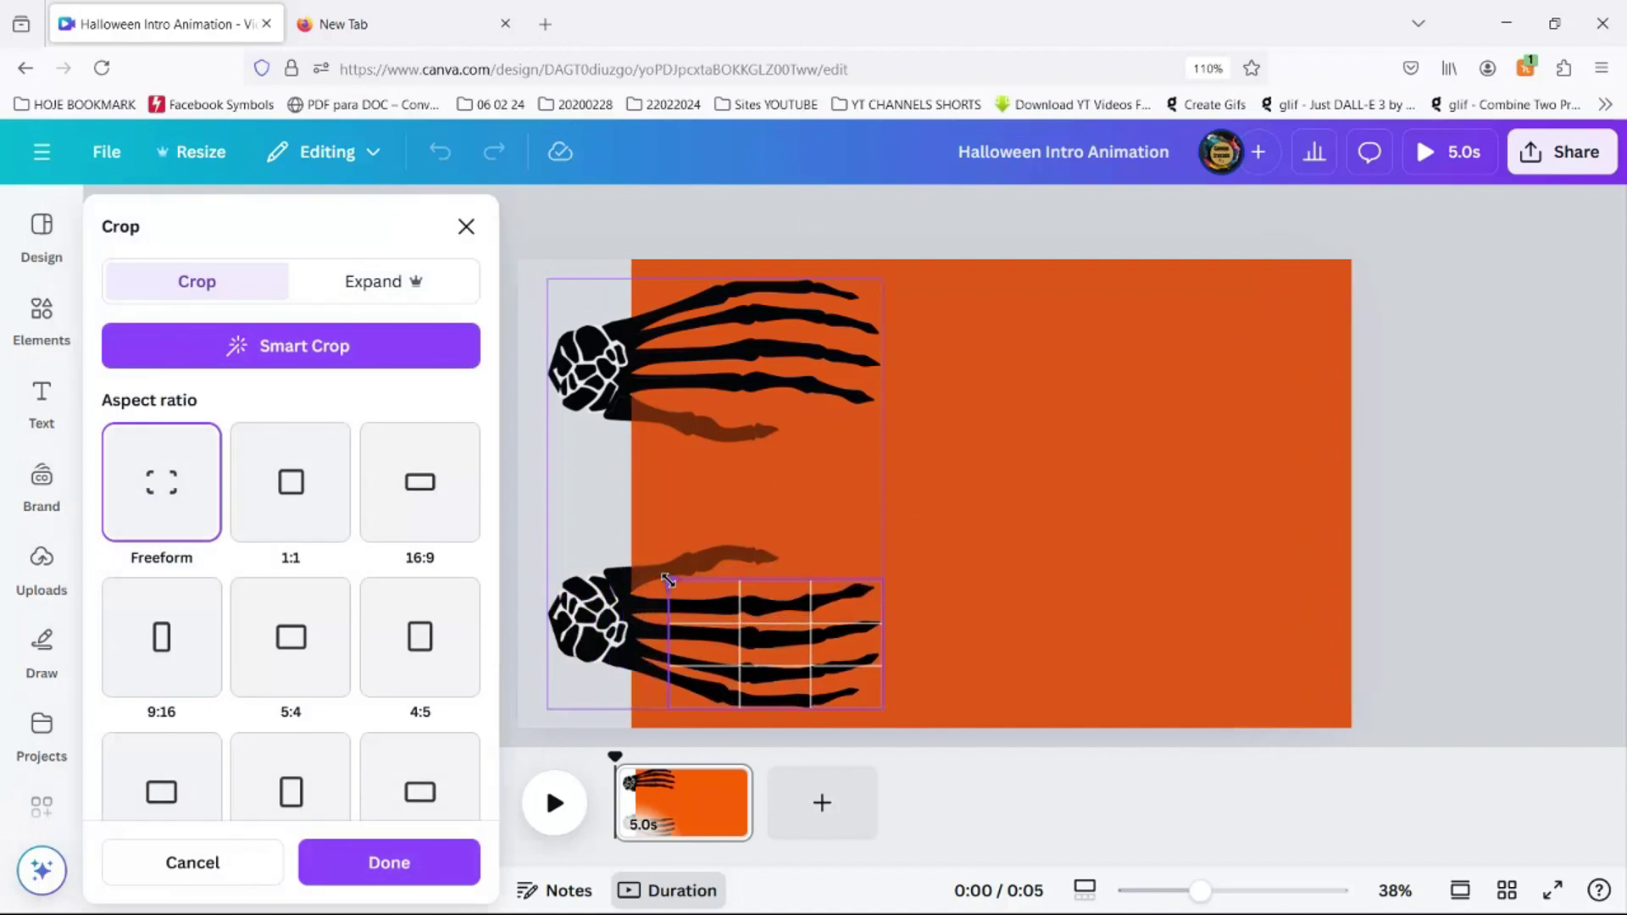
pyautogui.moveTo(670, 580); pyautogui.dragTo(673, 583)
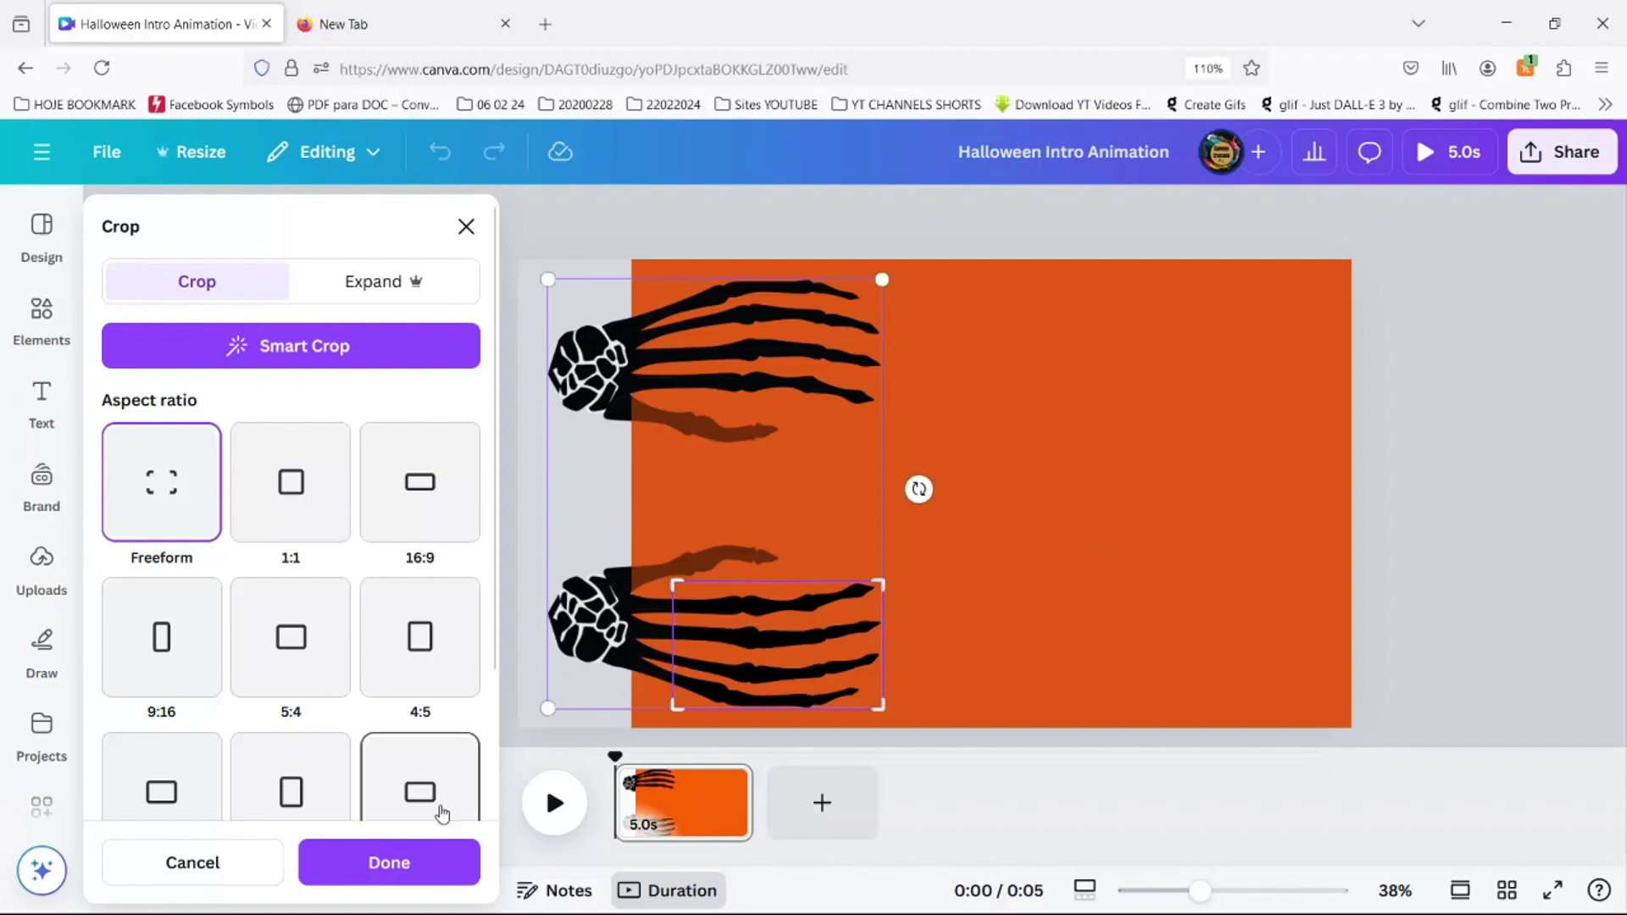
pyautogui.click(428, 864)
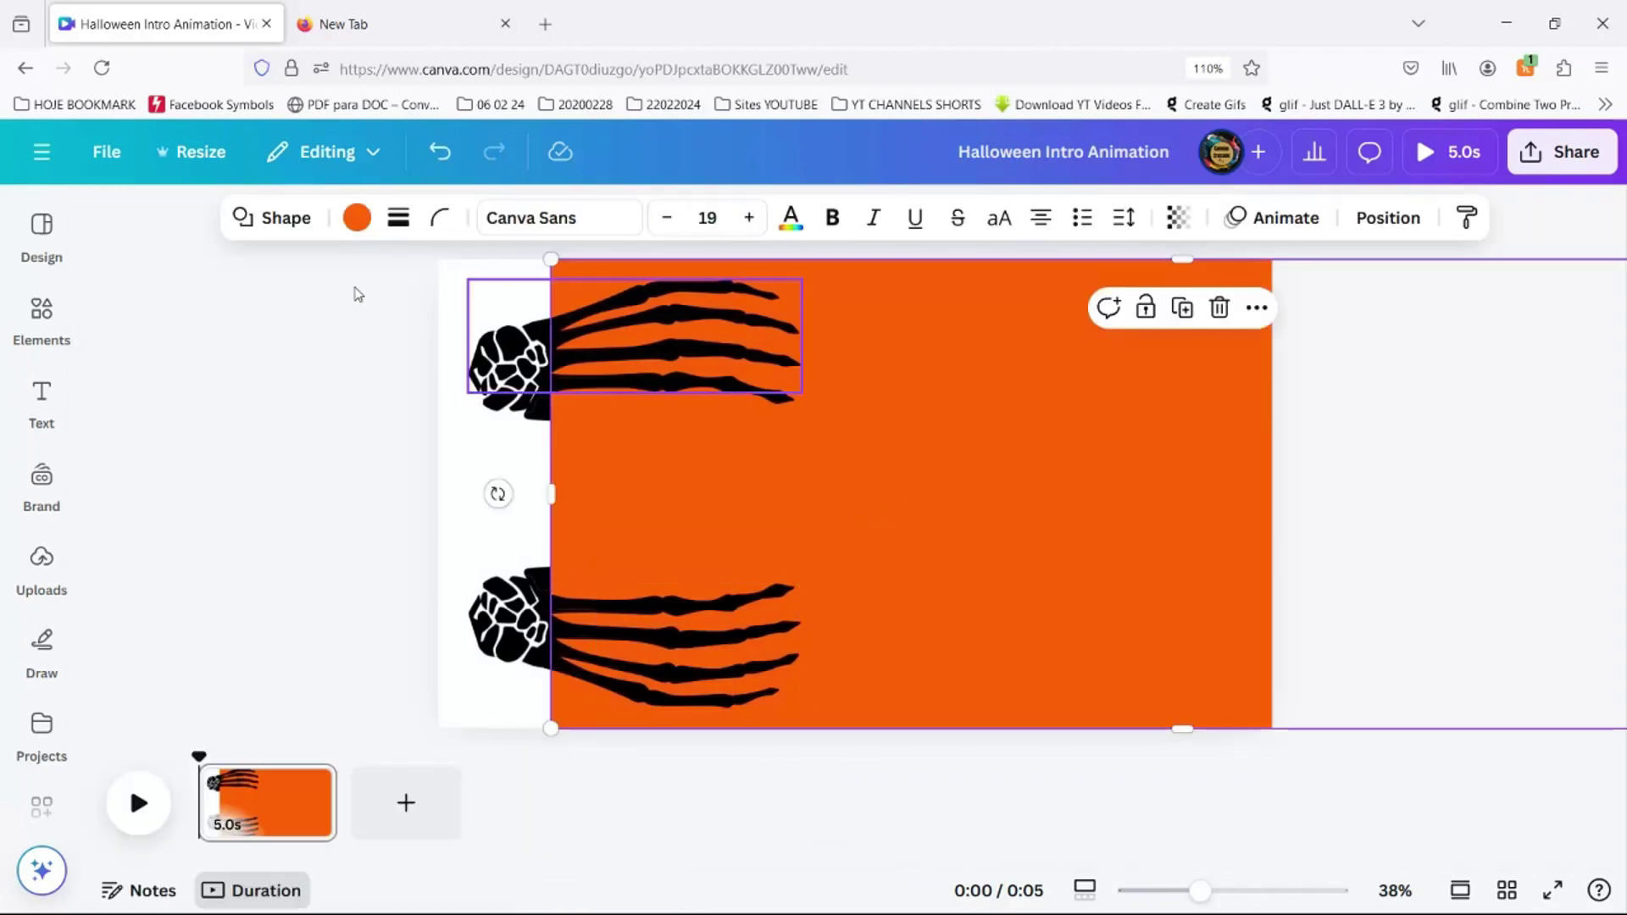
# Step: Group all the hand pieces with the orange panel and shift the group so the wrists nearly touch the page's left edge
pyautogui.moveTo(321, 302)
pyautogui.mouseDown()
pyautogui.moveTo(838, 447)
pyautogui.moveTo(1004, 575)
pyautogui.moveTo(1086, 668)
pyautogui.mouseUp()
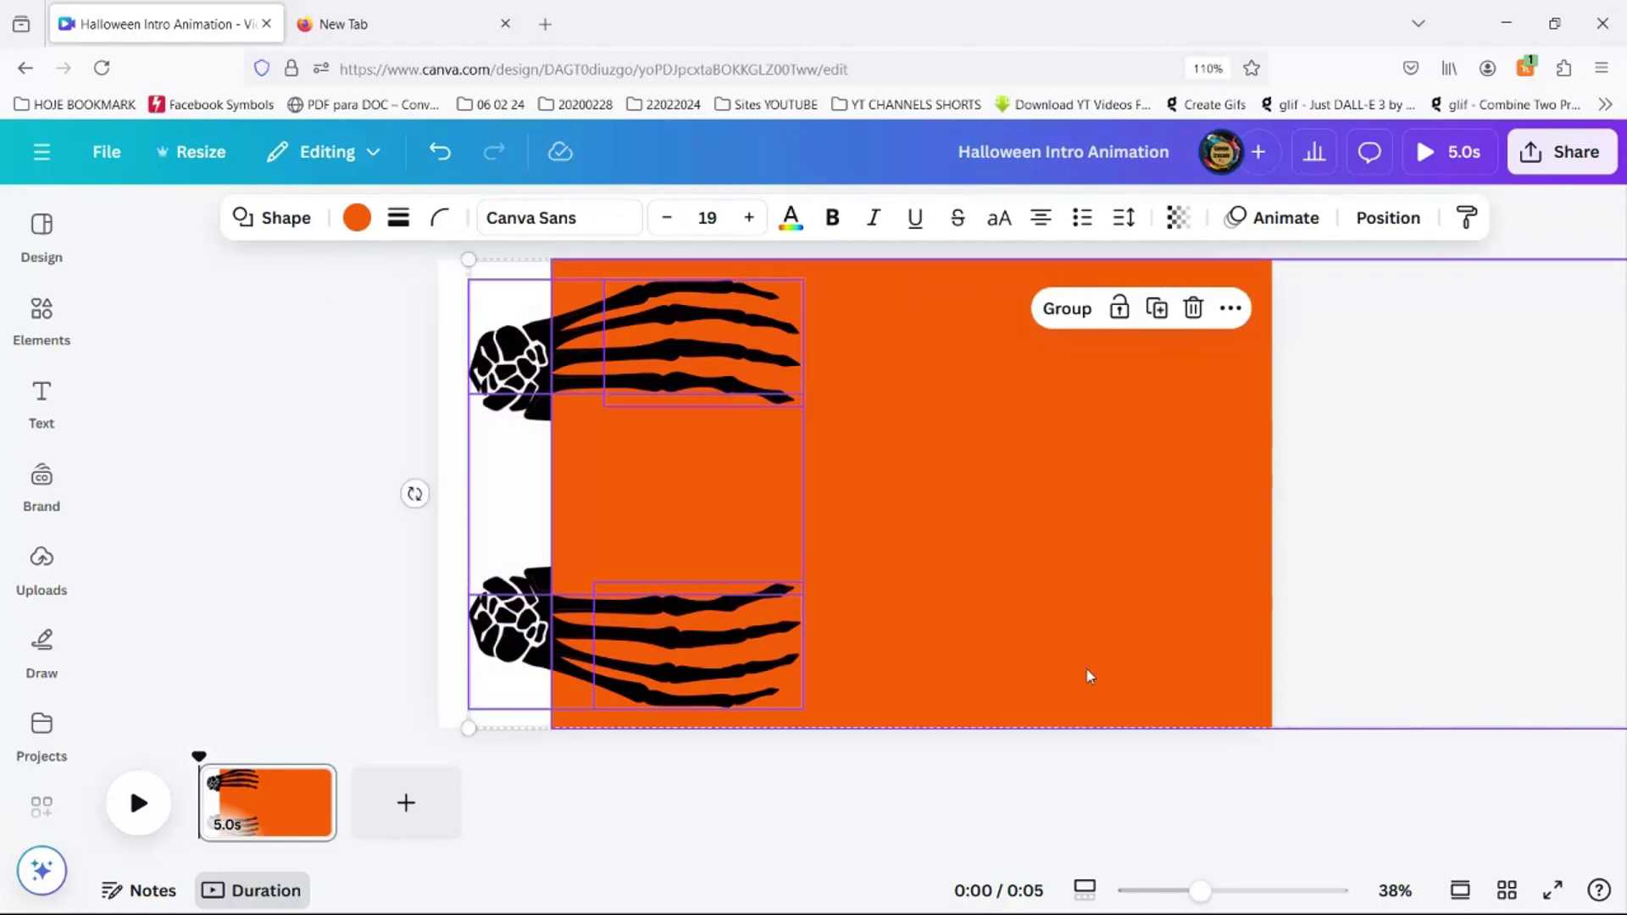
pyautogui.click(1069, 310)
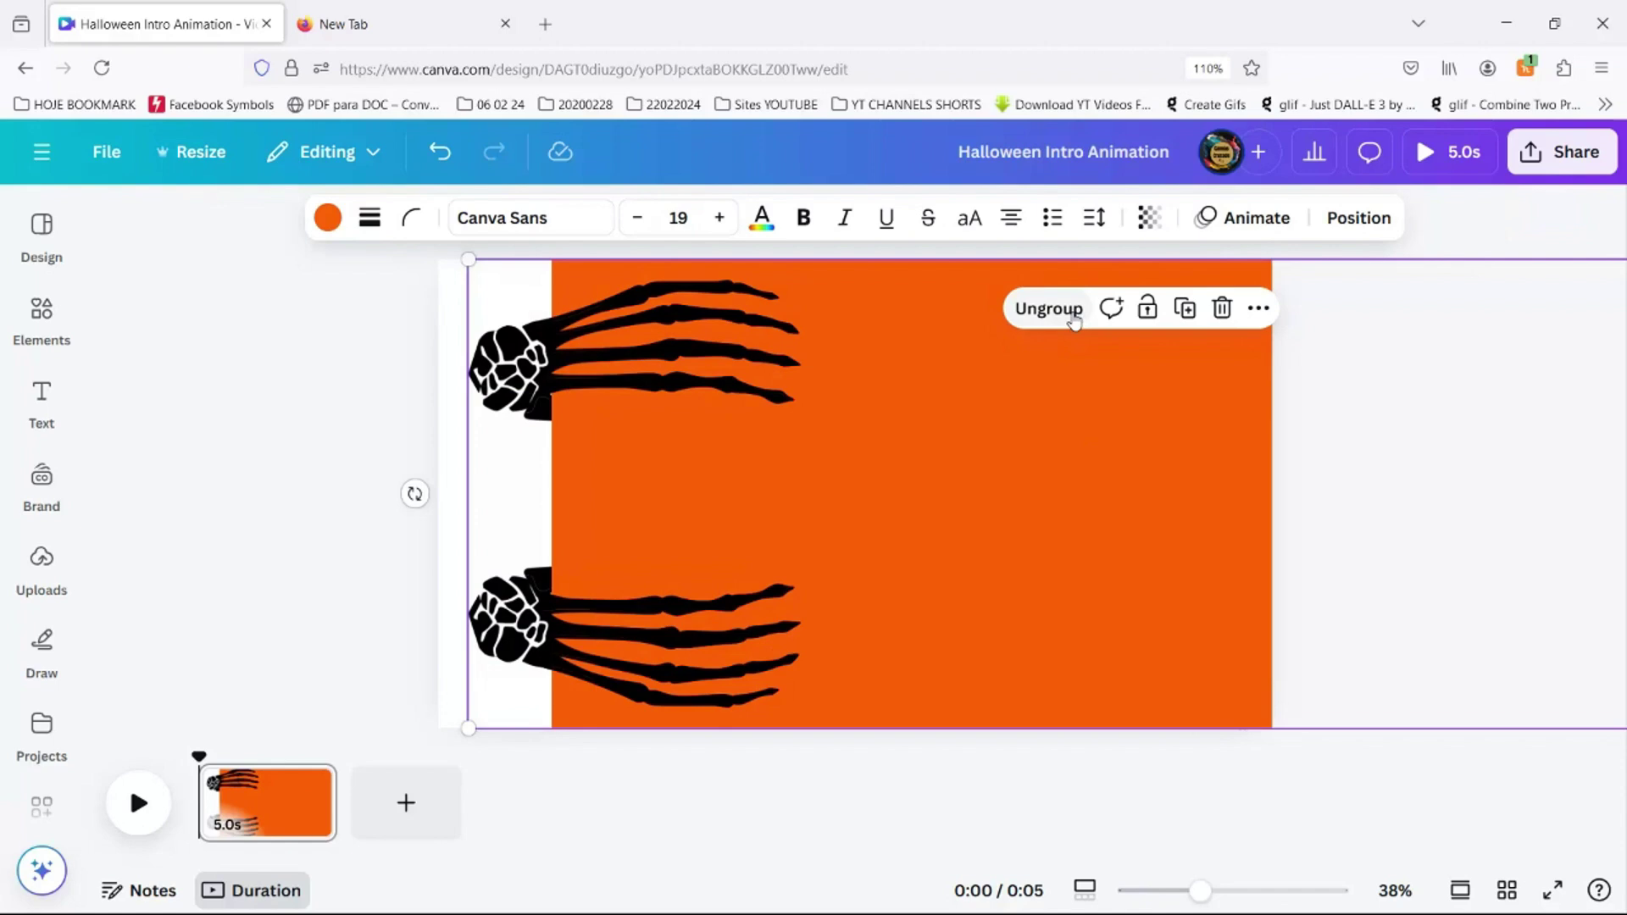
pyautogui.moveTo(921, 455)
pyautogui.mouseDown()
pyautogui.moveTo(1100, 472)
pyautogui.moveTo(896, 449)
pyautogui.mouseUp()
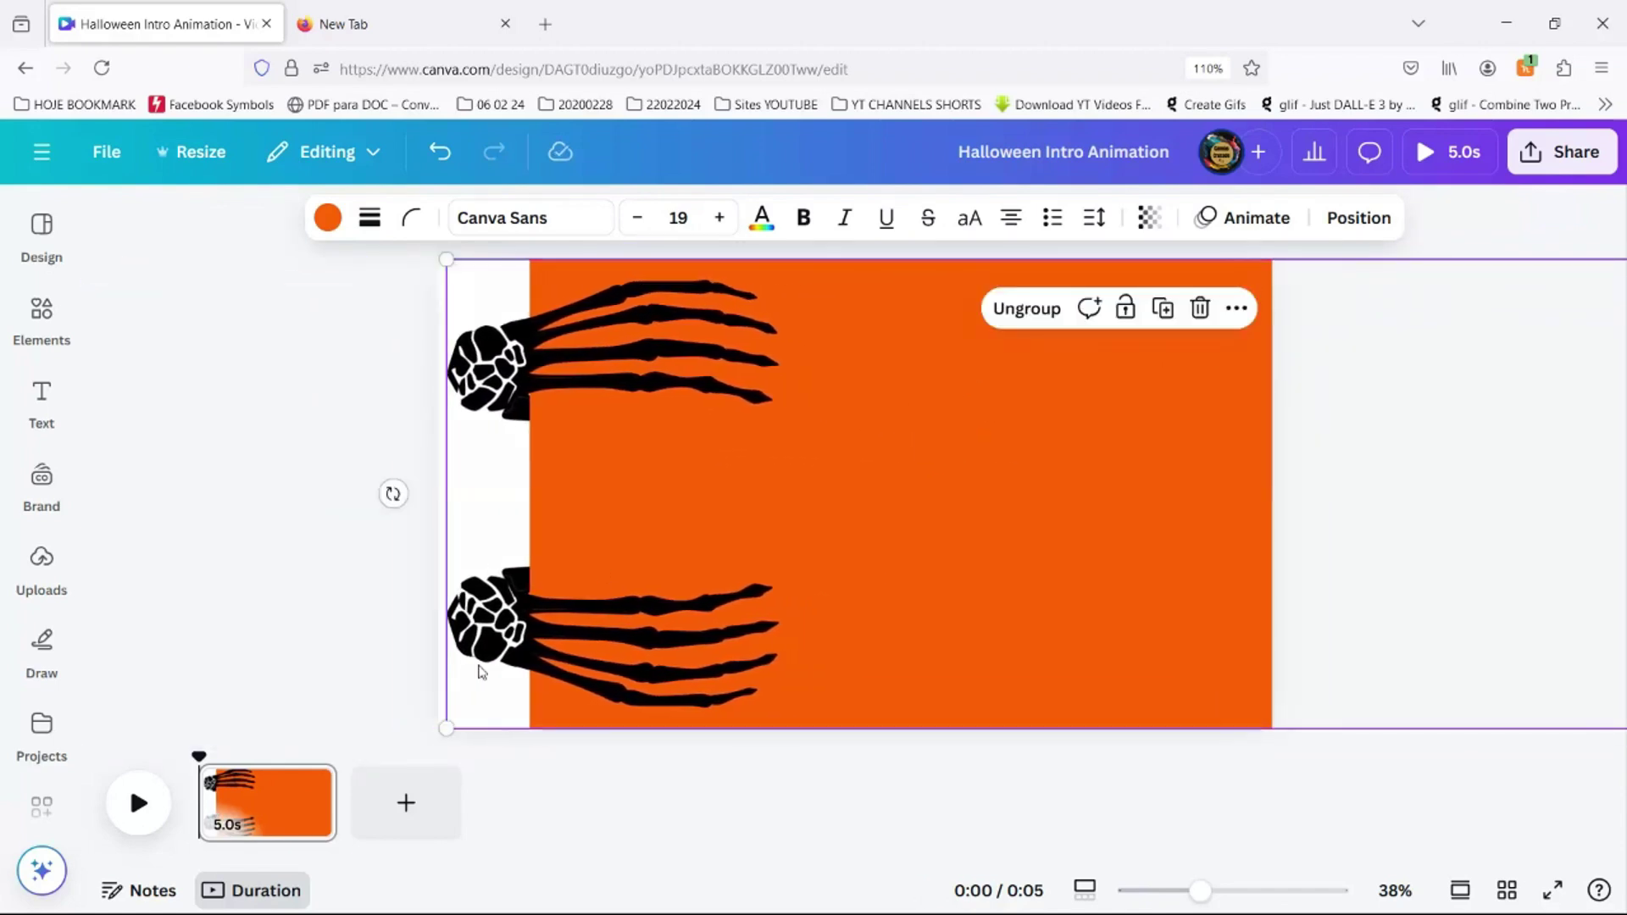
# Step: Duplicate the page, and on the first page slide the group left until orange fills it and only the fingertips remain at the edge
pyautogui.click(306, 785)
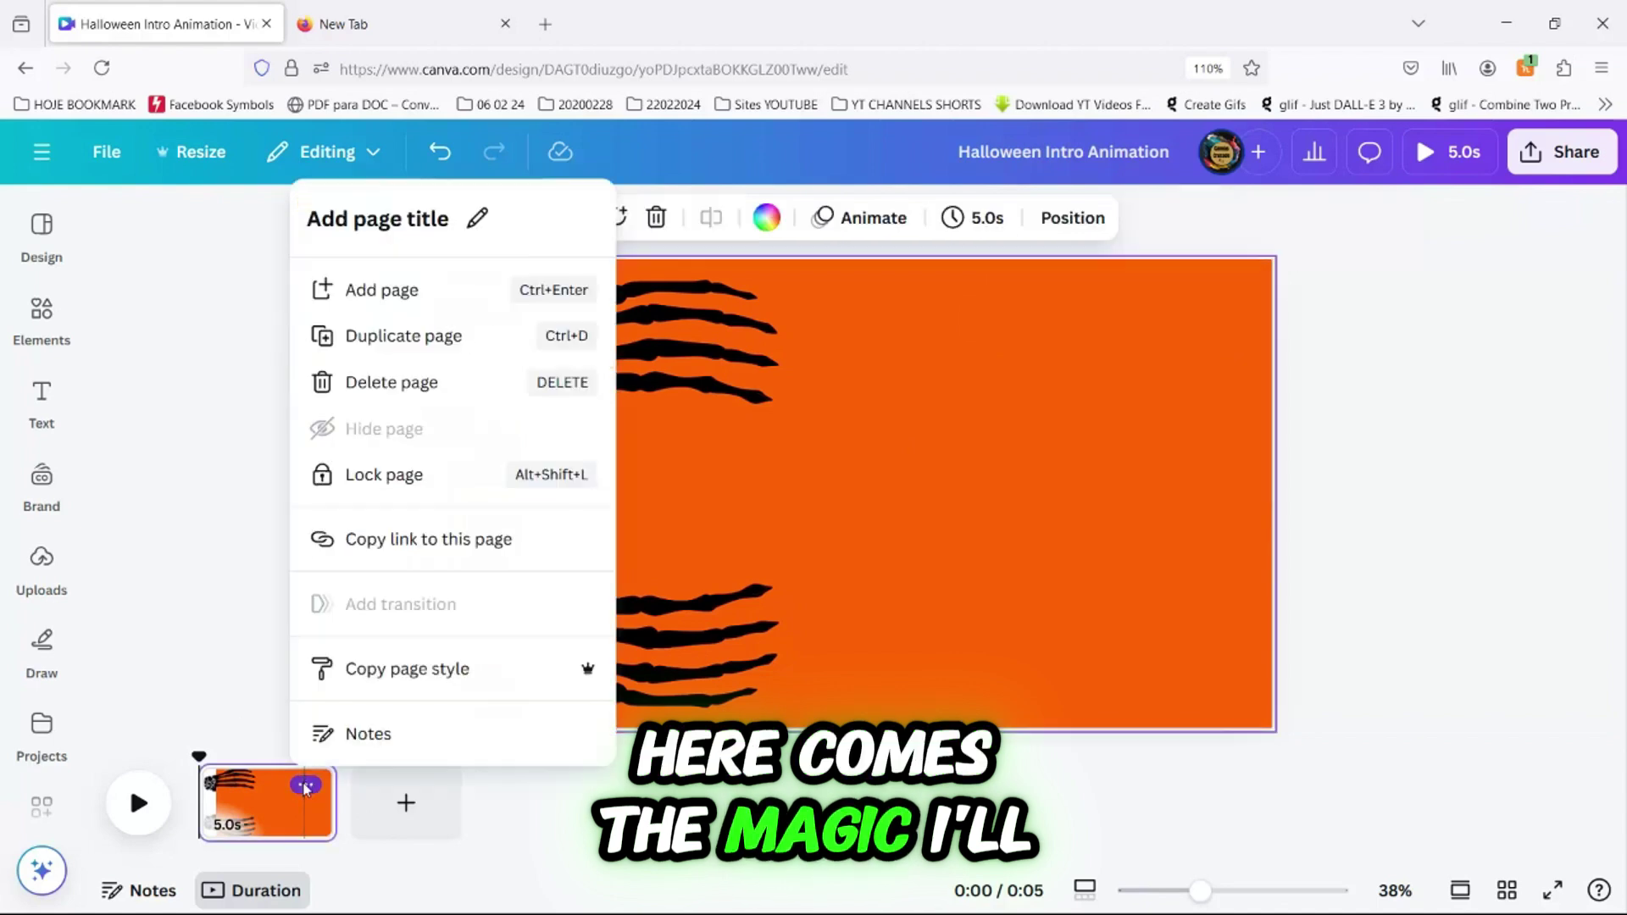
pyautogui.click(373, 337)
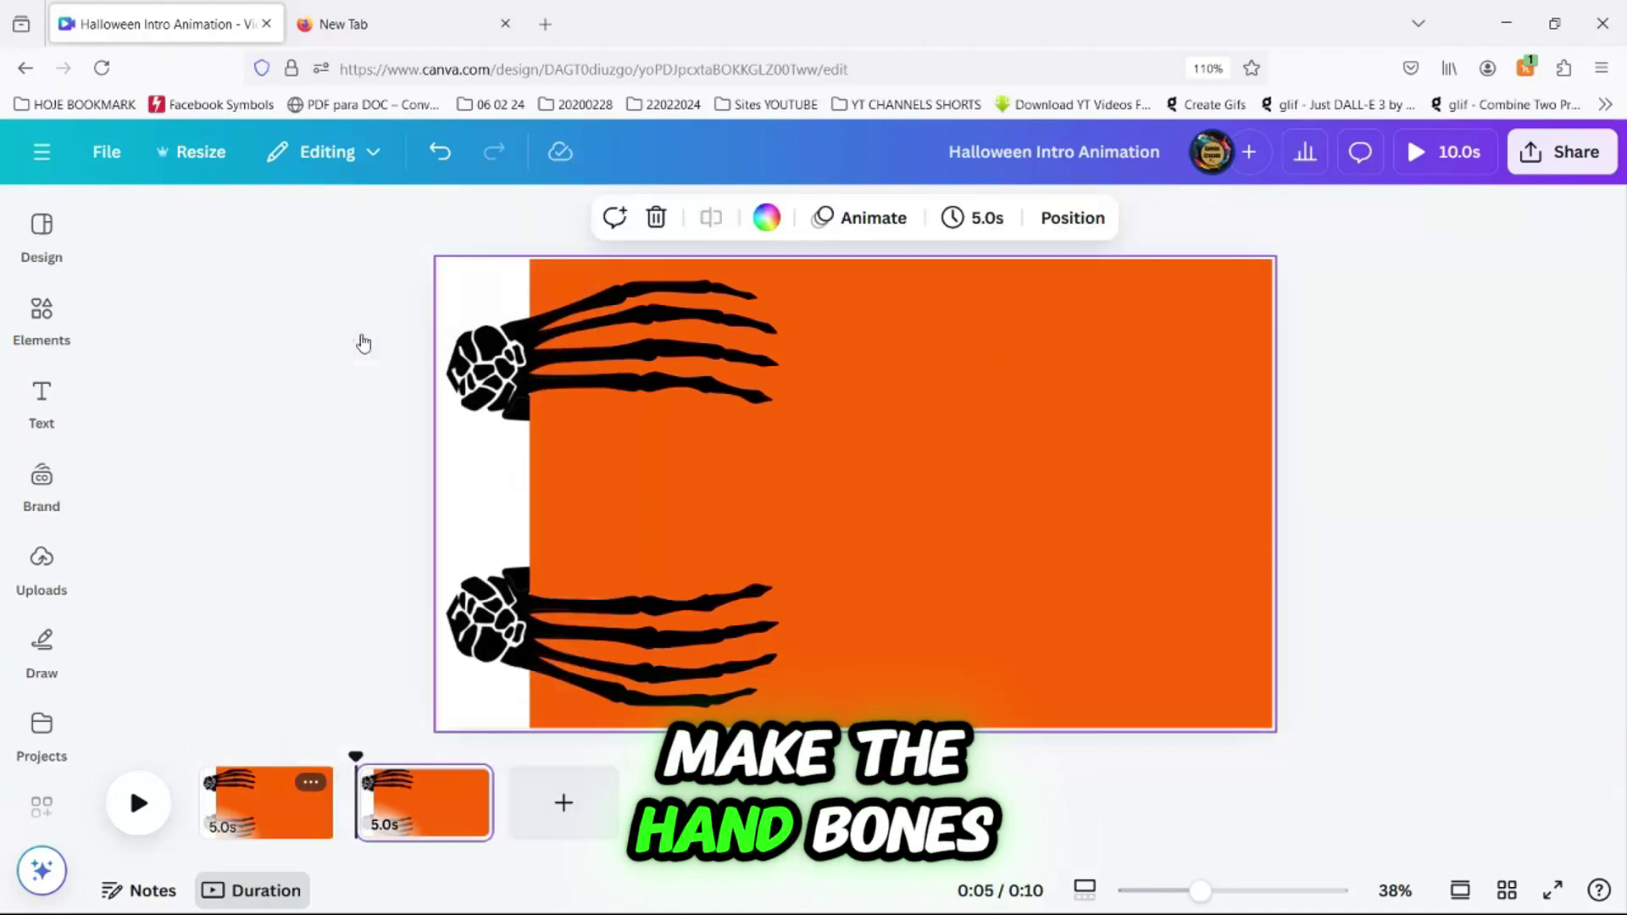
pyautogui.click(251, 803)
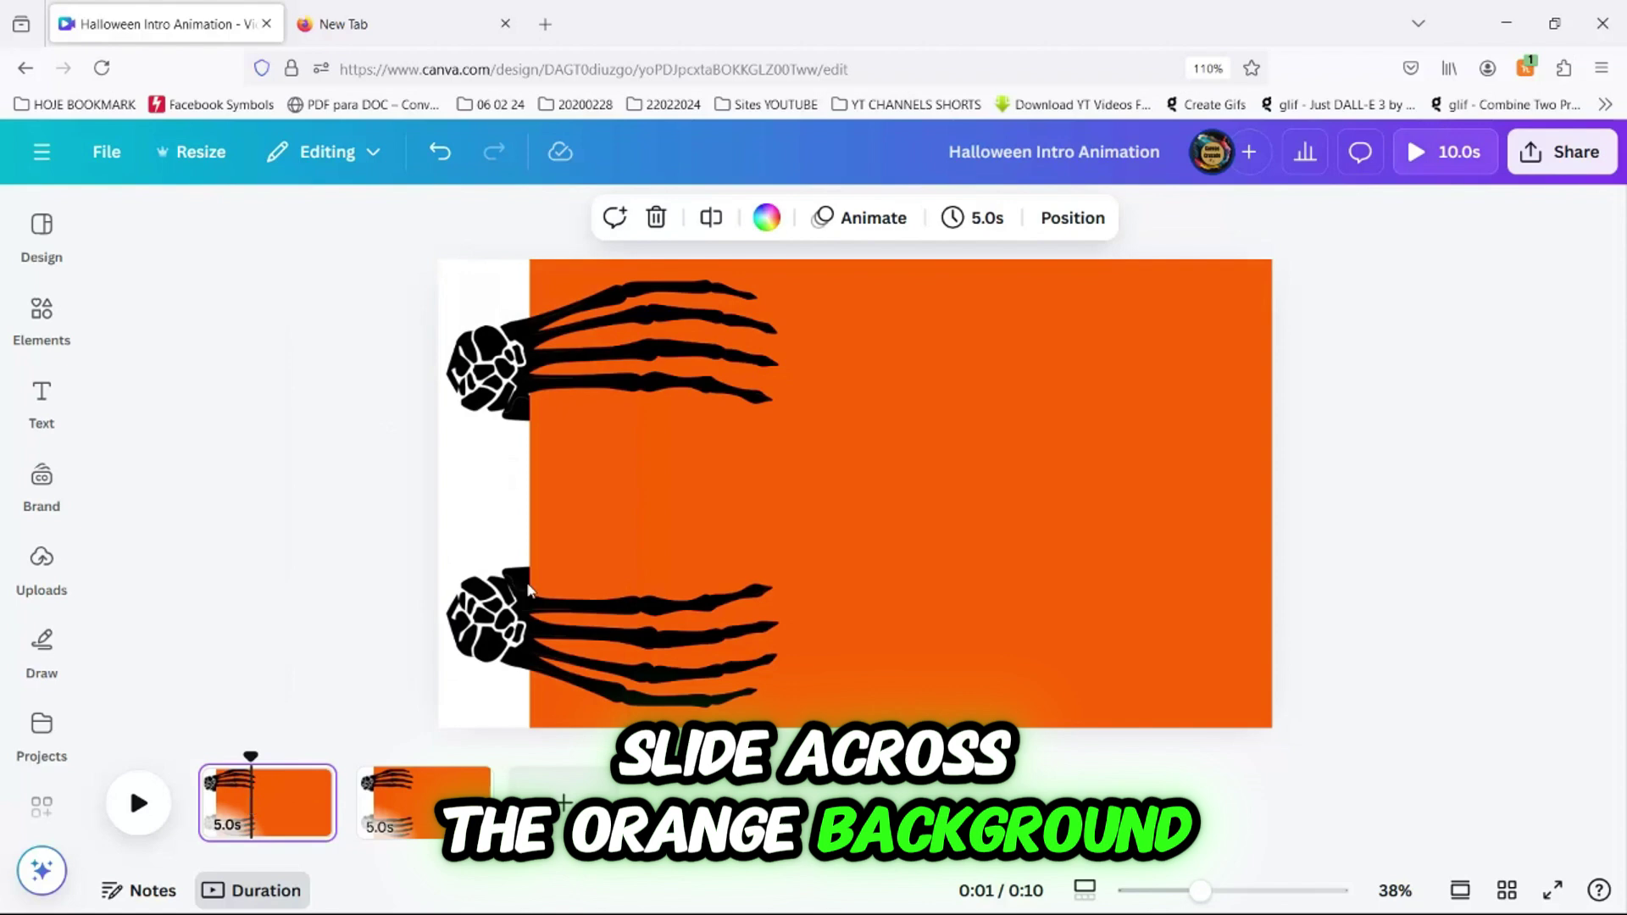
pyautogui.click(1106, 503)
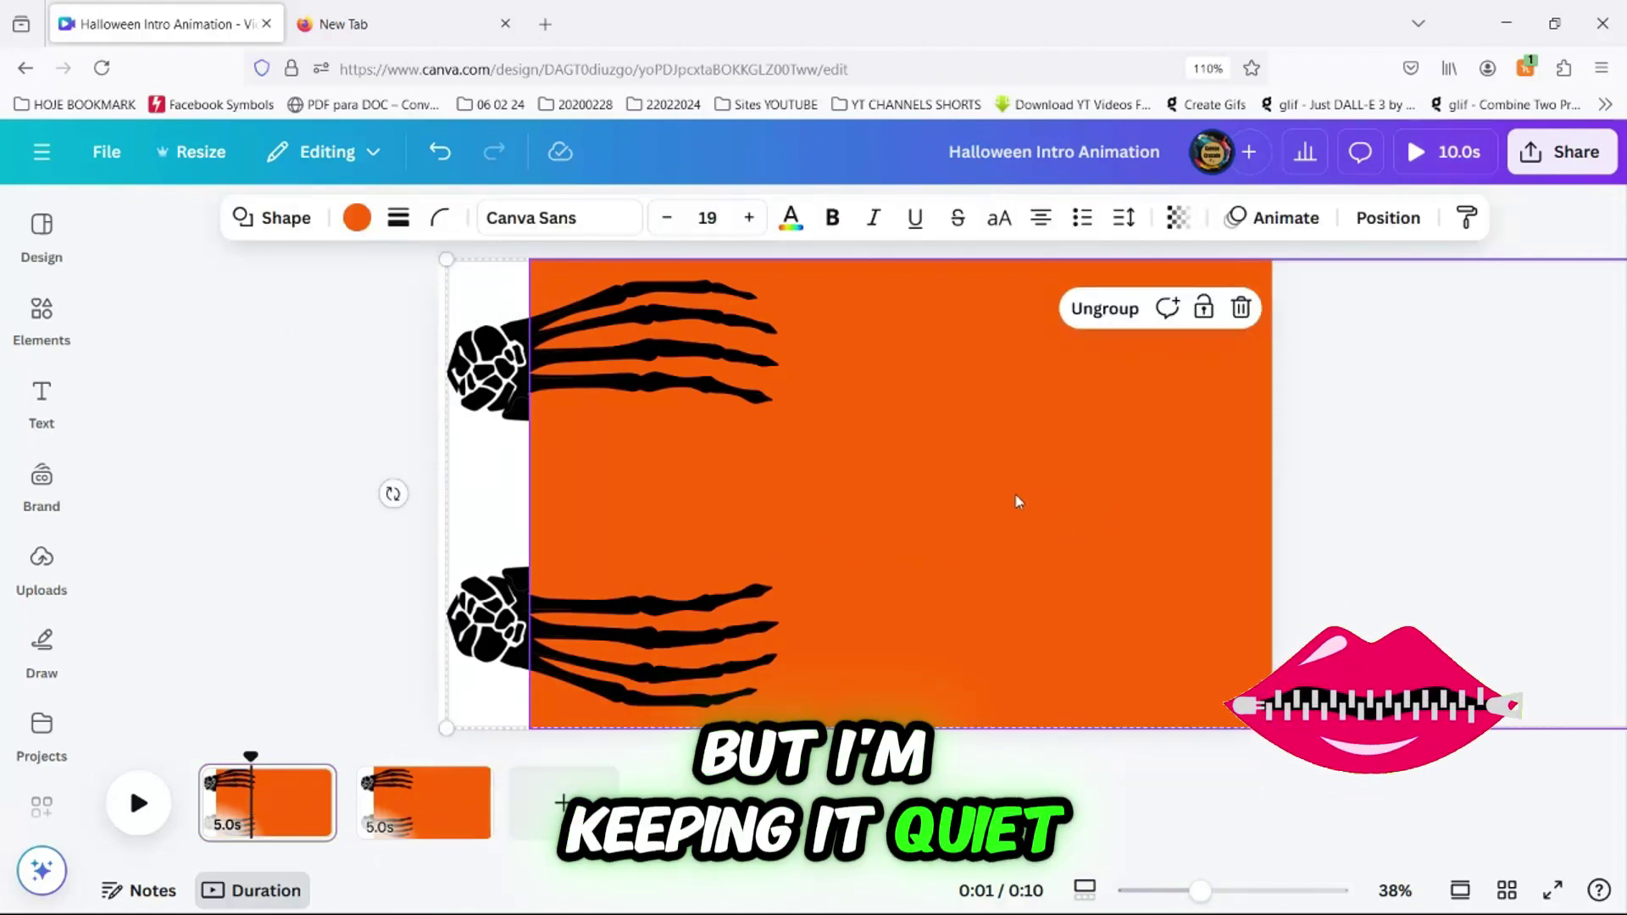
pyautogui.moveTo(1100, 499); pyautogui.dragTo(757, 452)
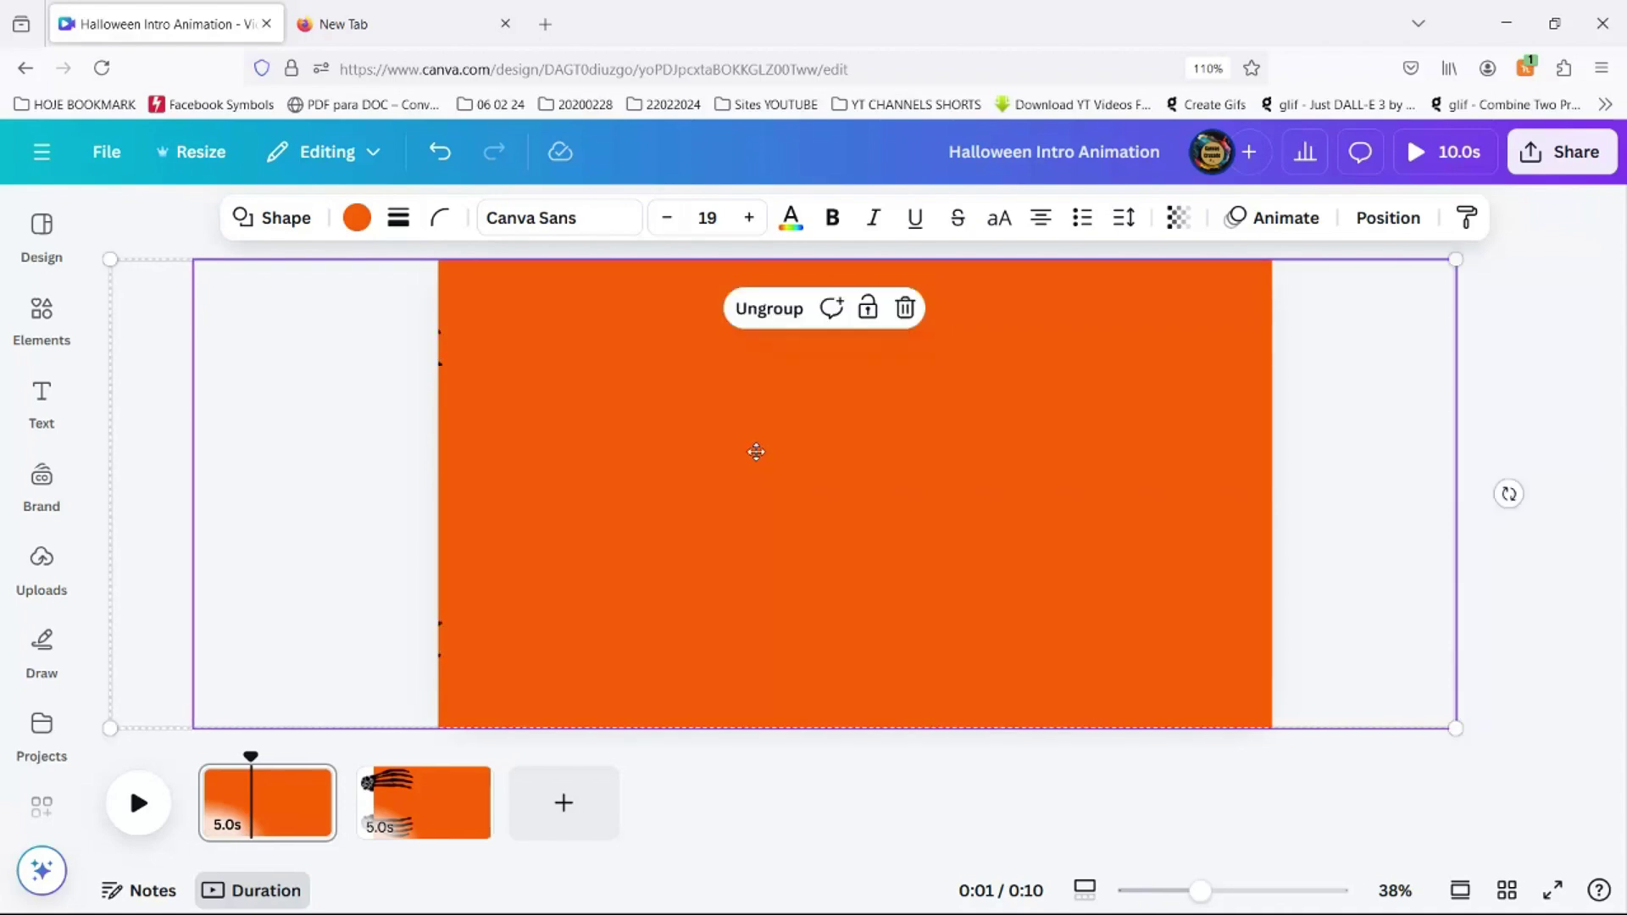
# Step: Add a heading reading "TRICK" to the first page
pyautogui.click(245, 794)
pyautogui.click(742, 358)
pyautogui.click(41, 400)
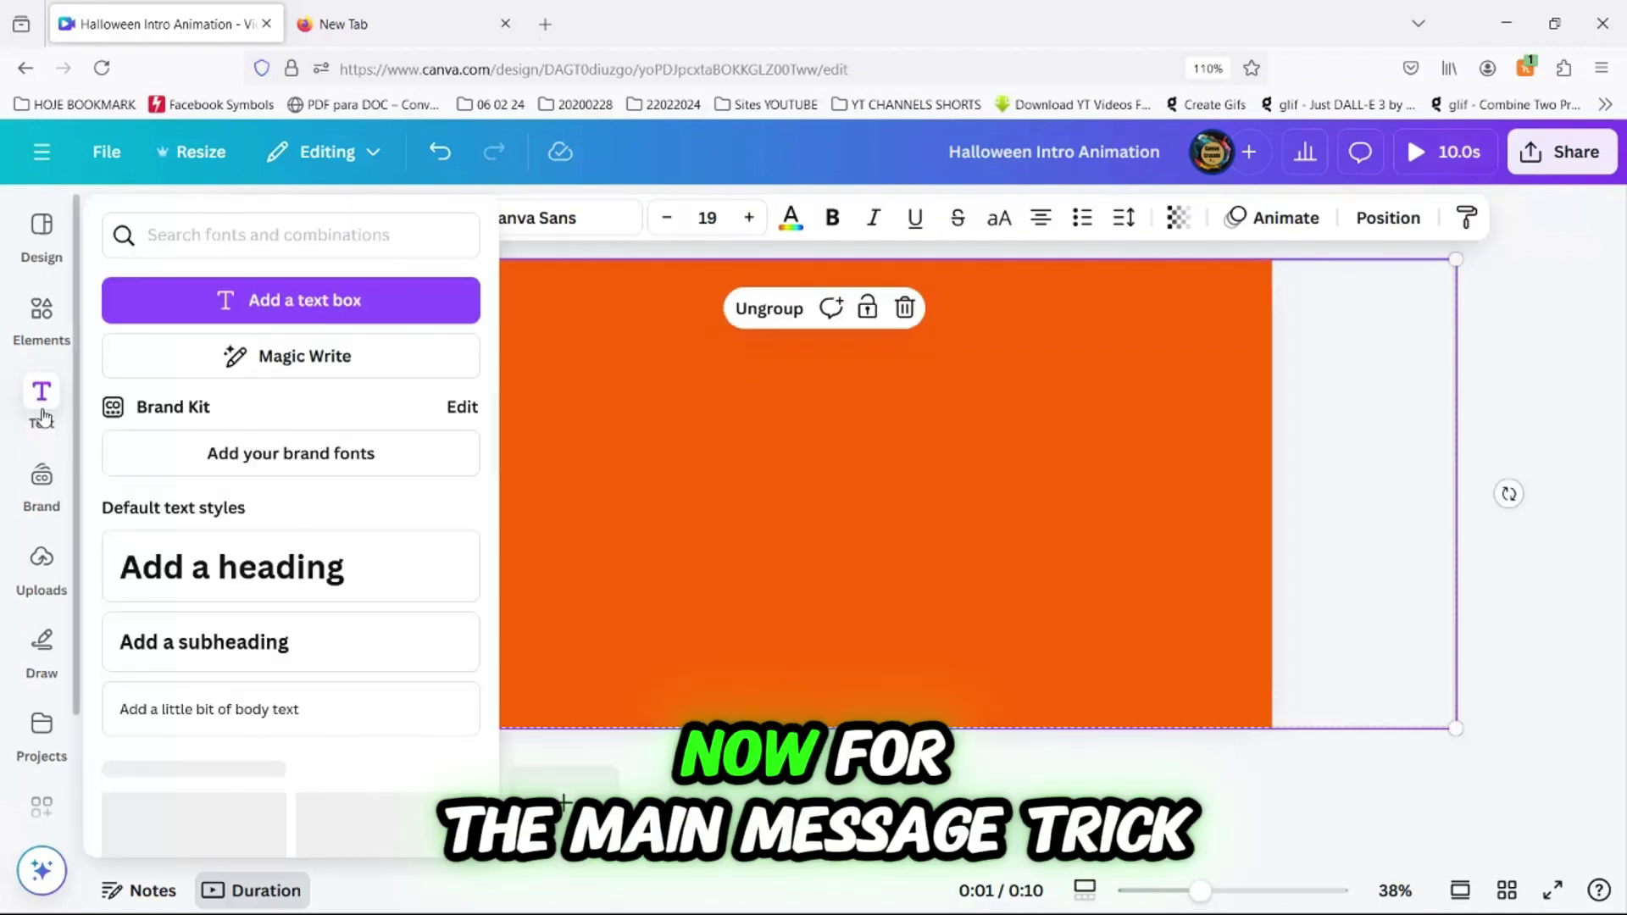
pyautogui.click(254, 566)
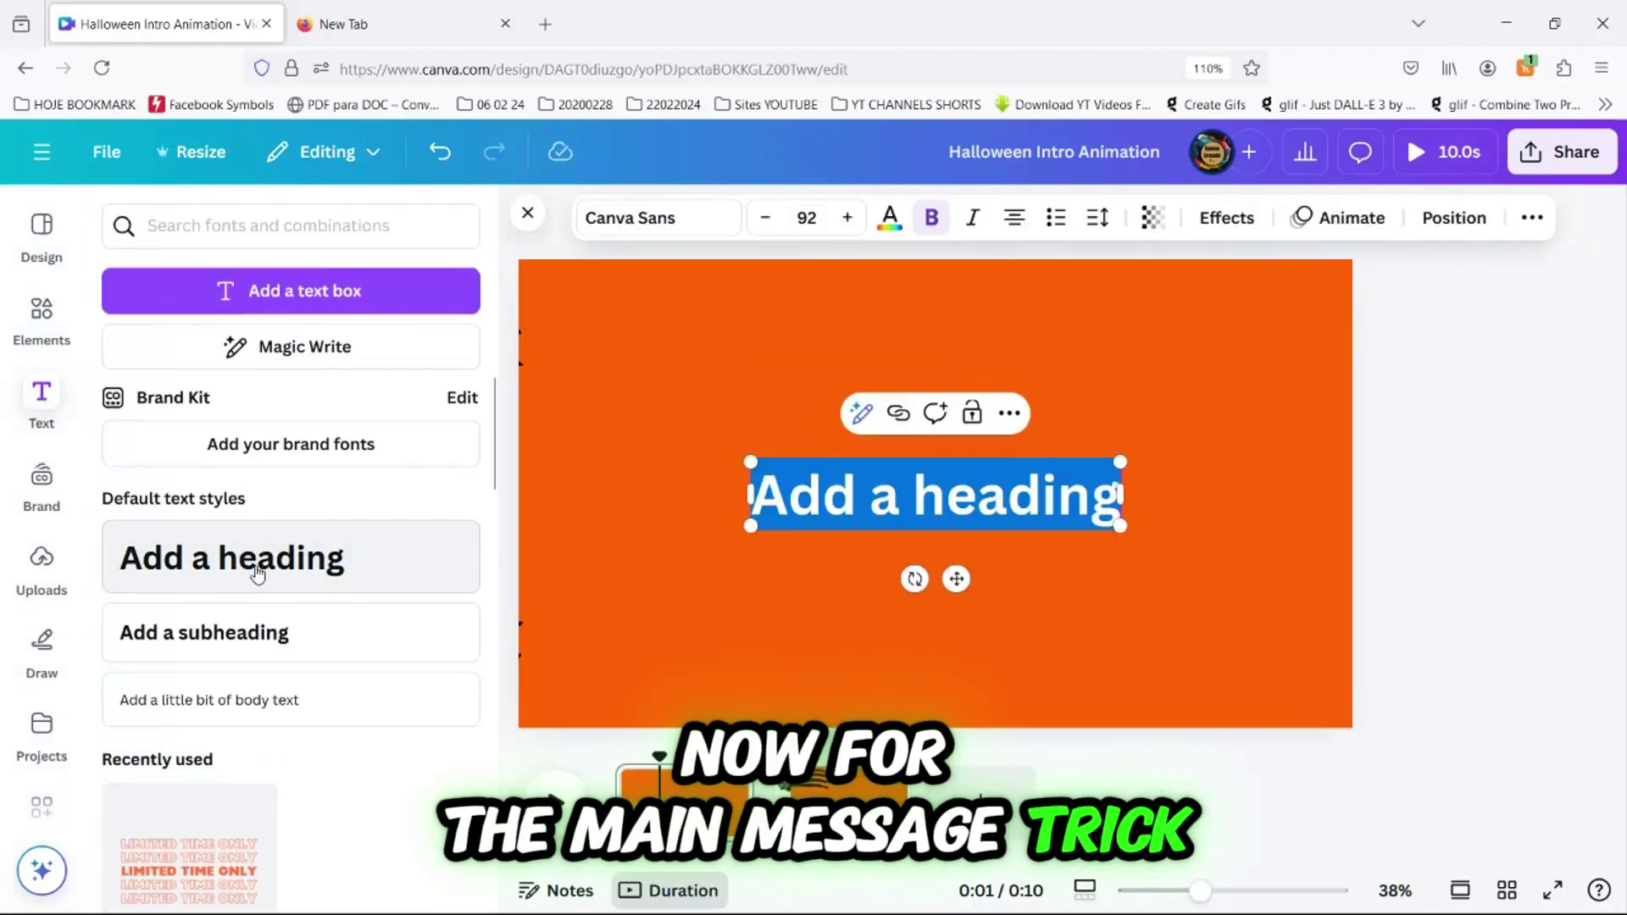
pyautogui.write('T')
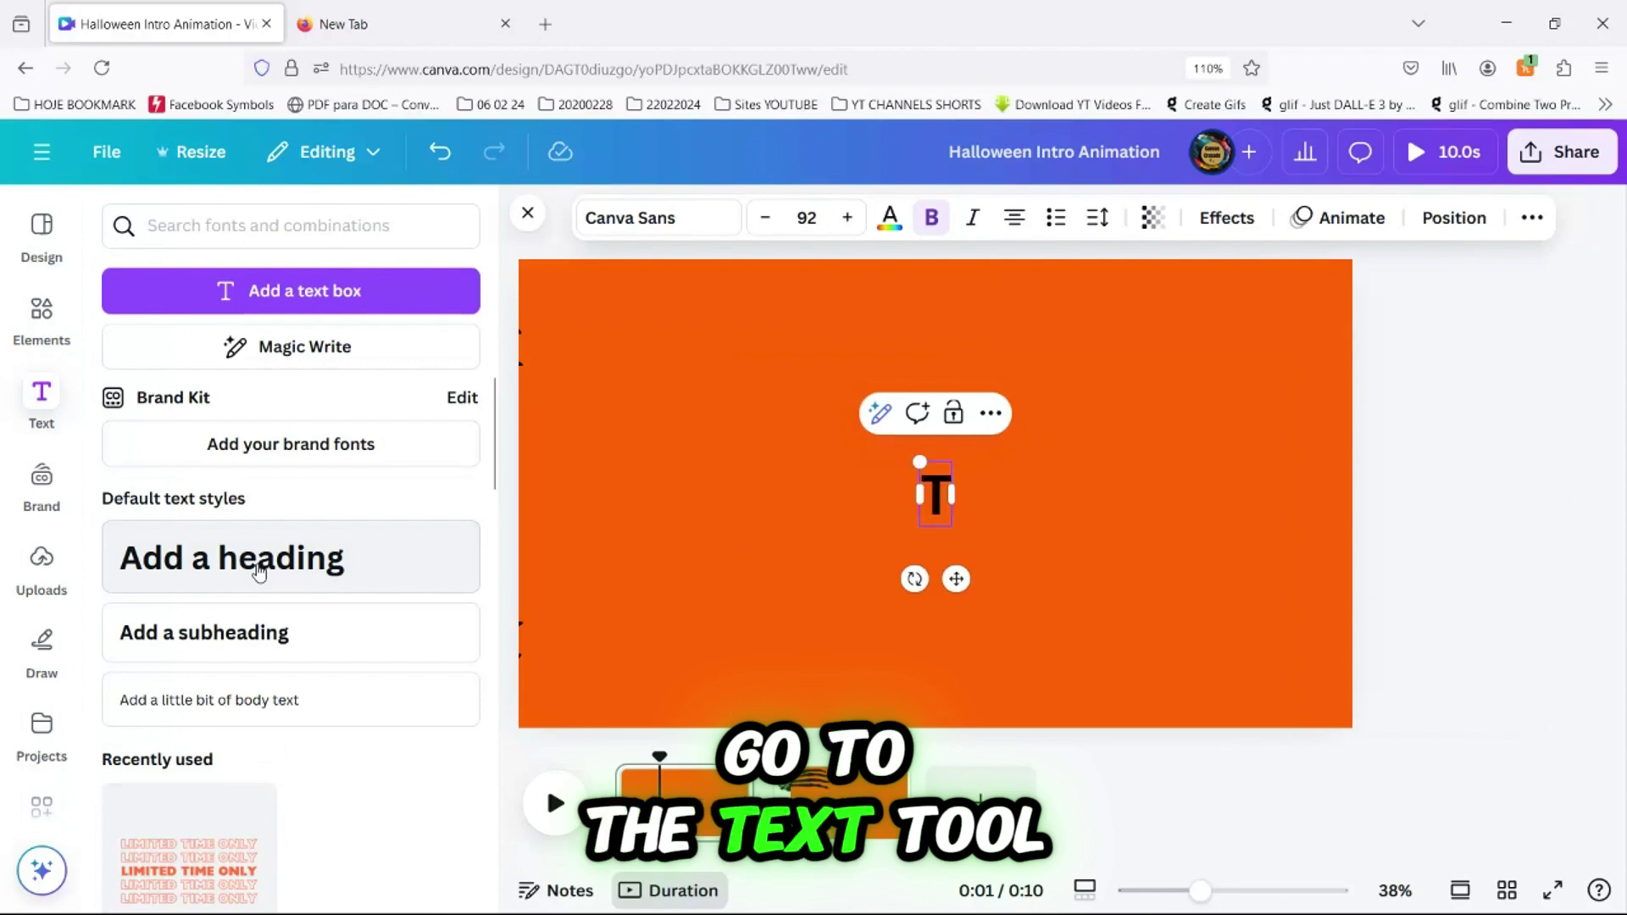
pyautogui.write('RICK')
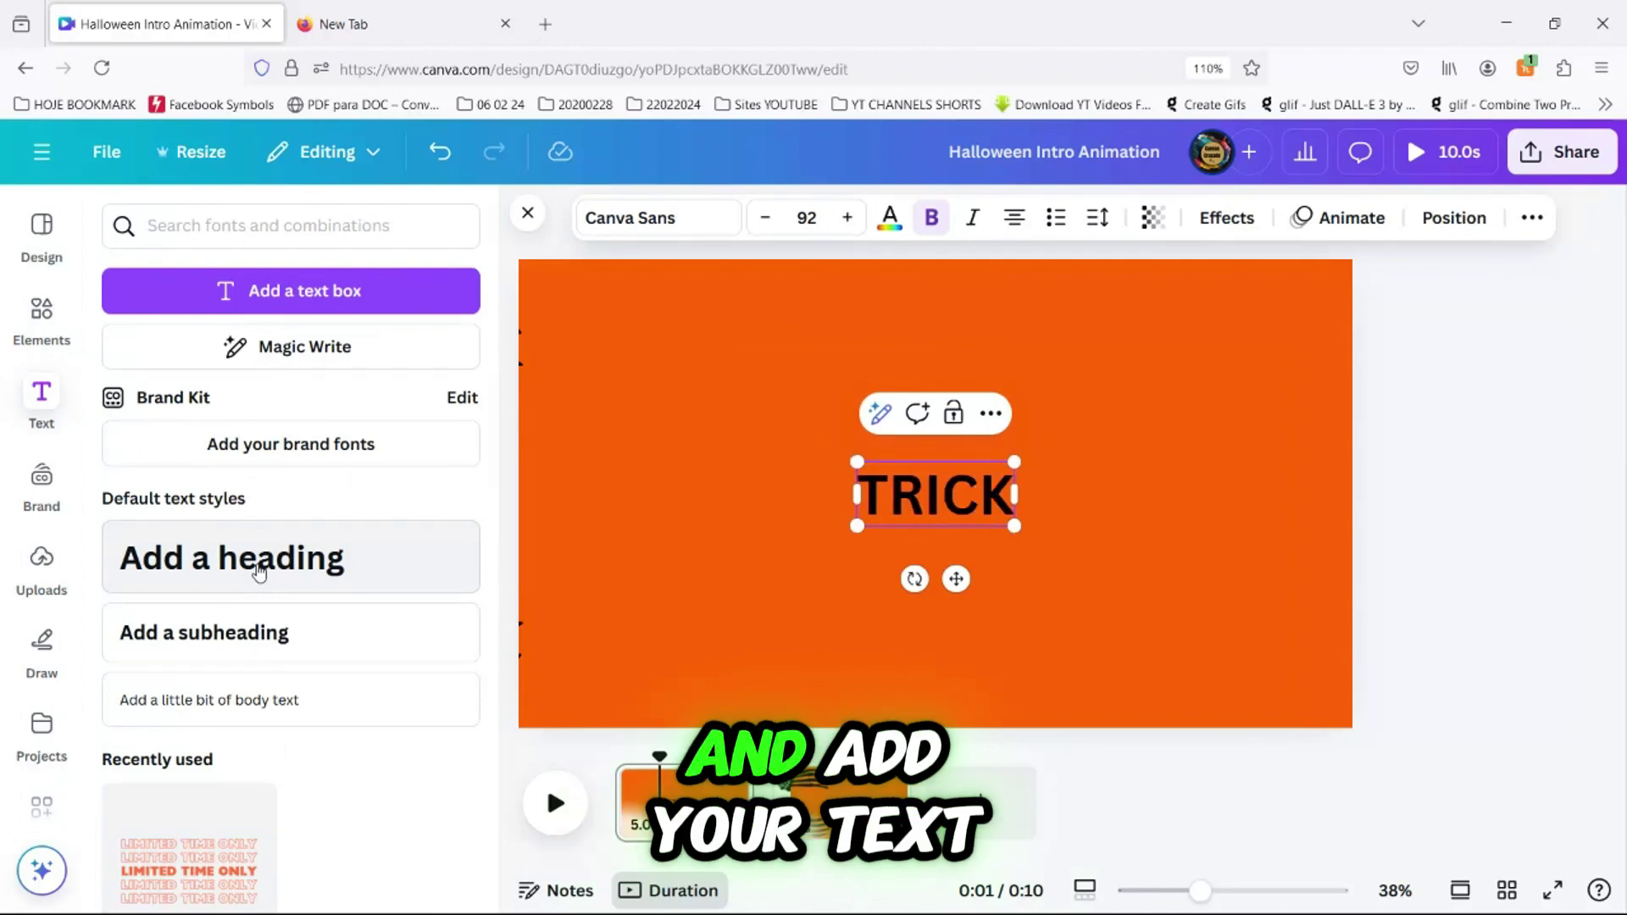
# Step: Set the TRICK heading in the Tropika font at size 250
pyautogui.click(649, 217)
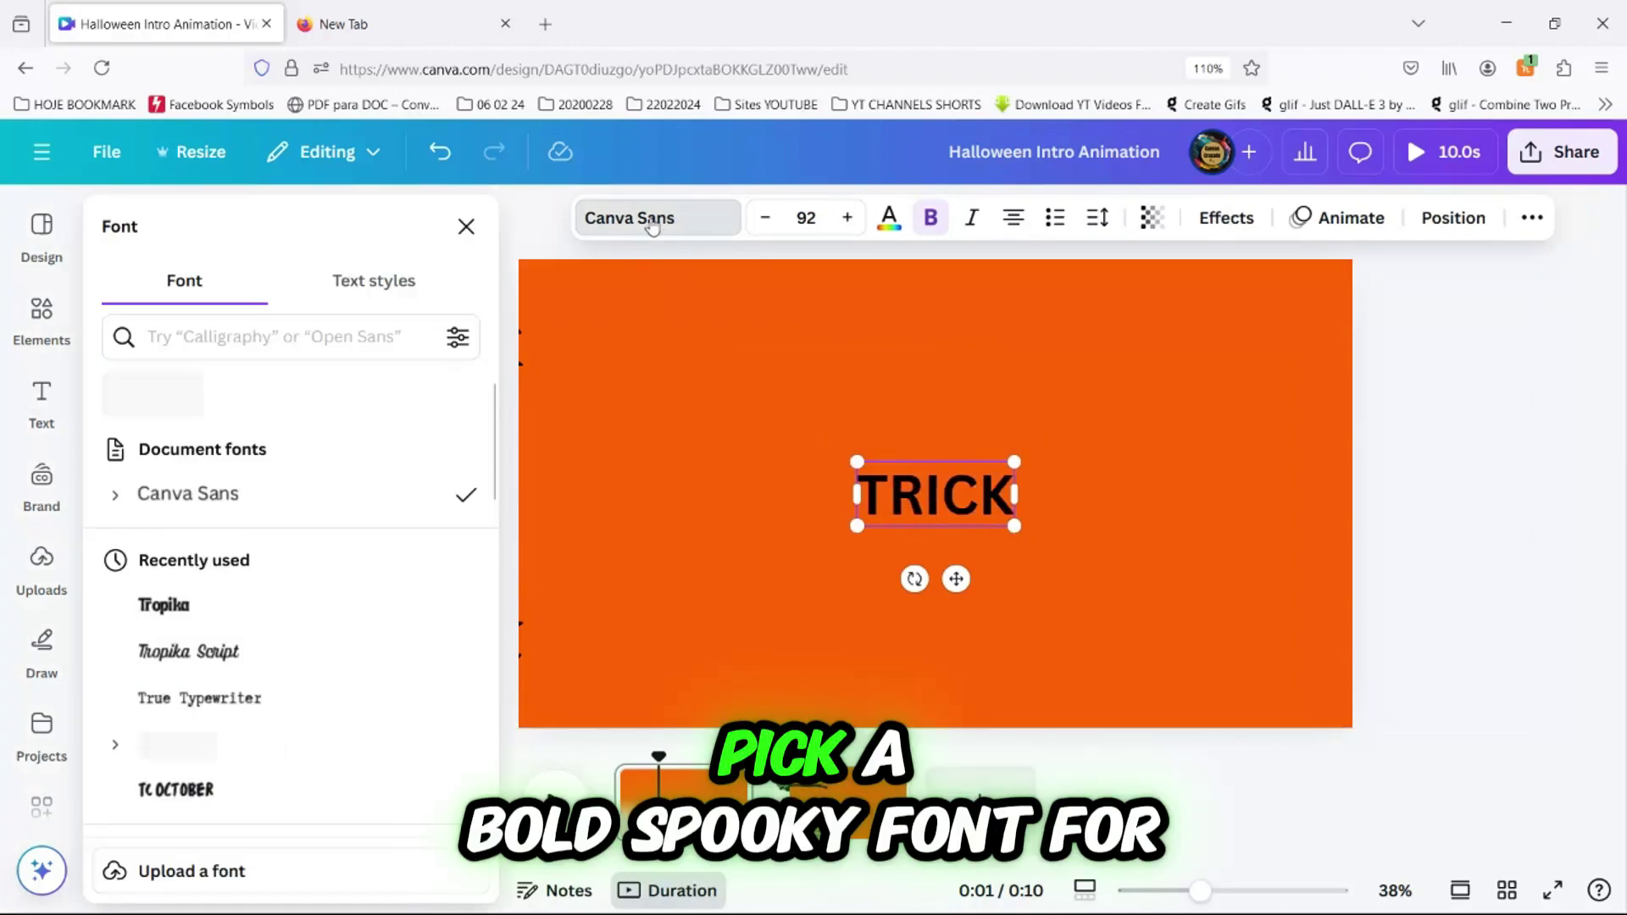
pyautogui.click(206, 339)
pyautogui.write('TR')
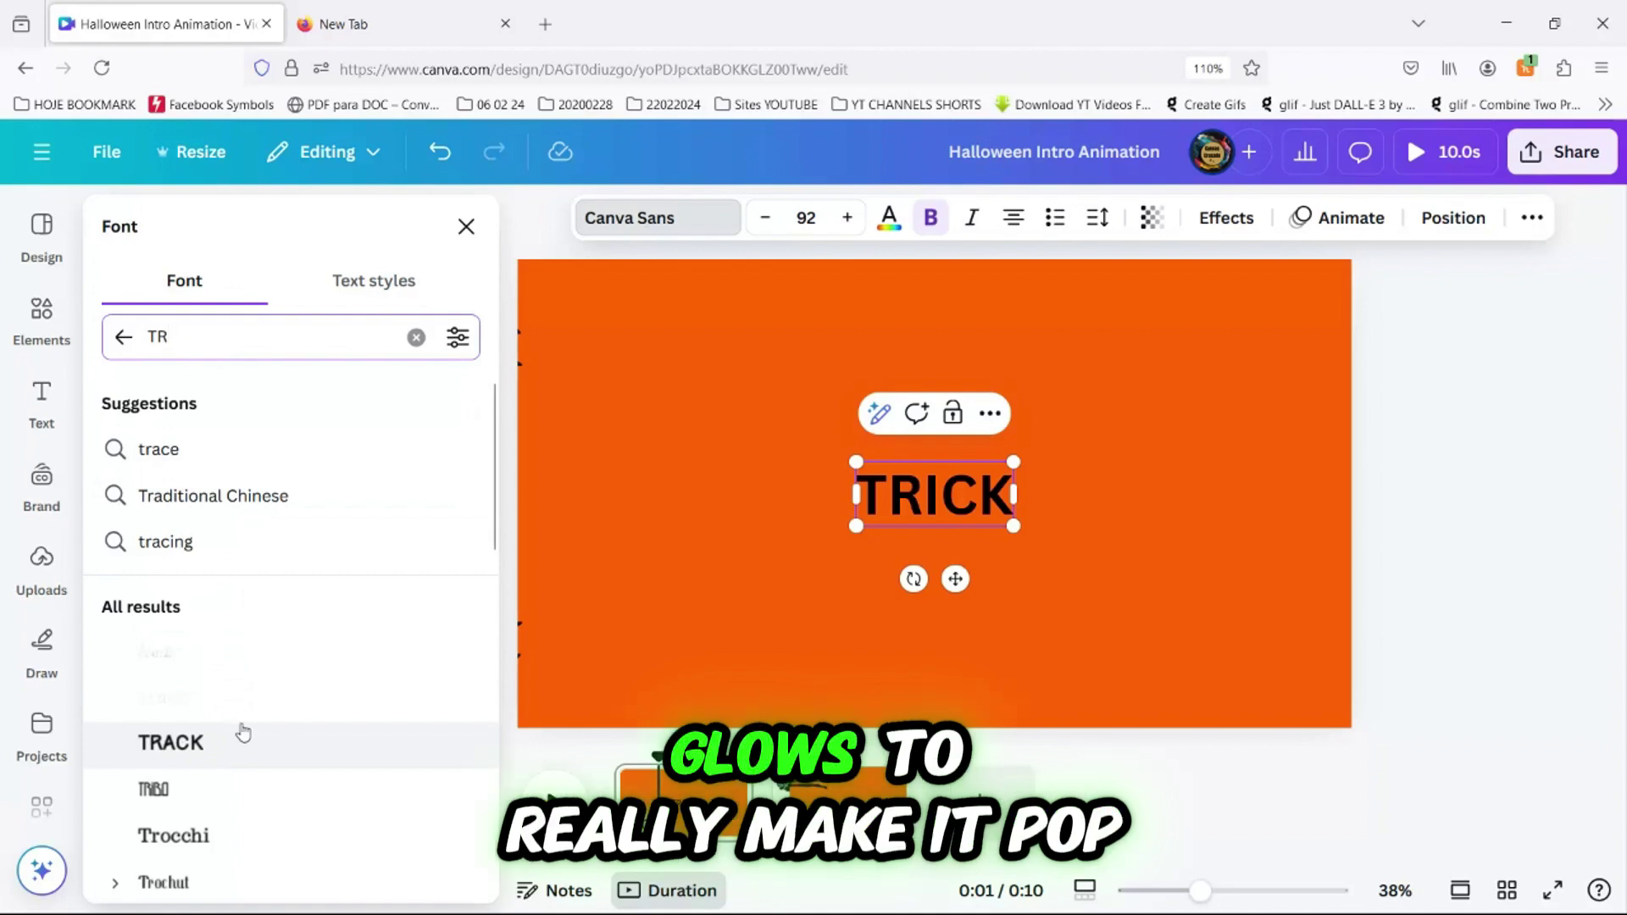
pyautogui.write('O')
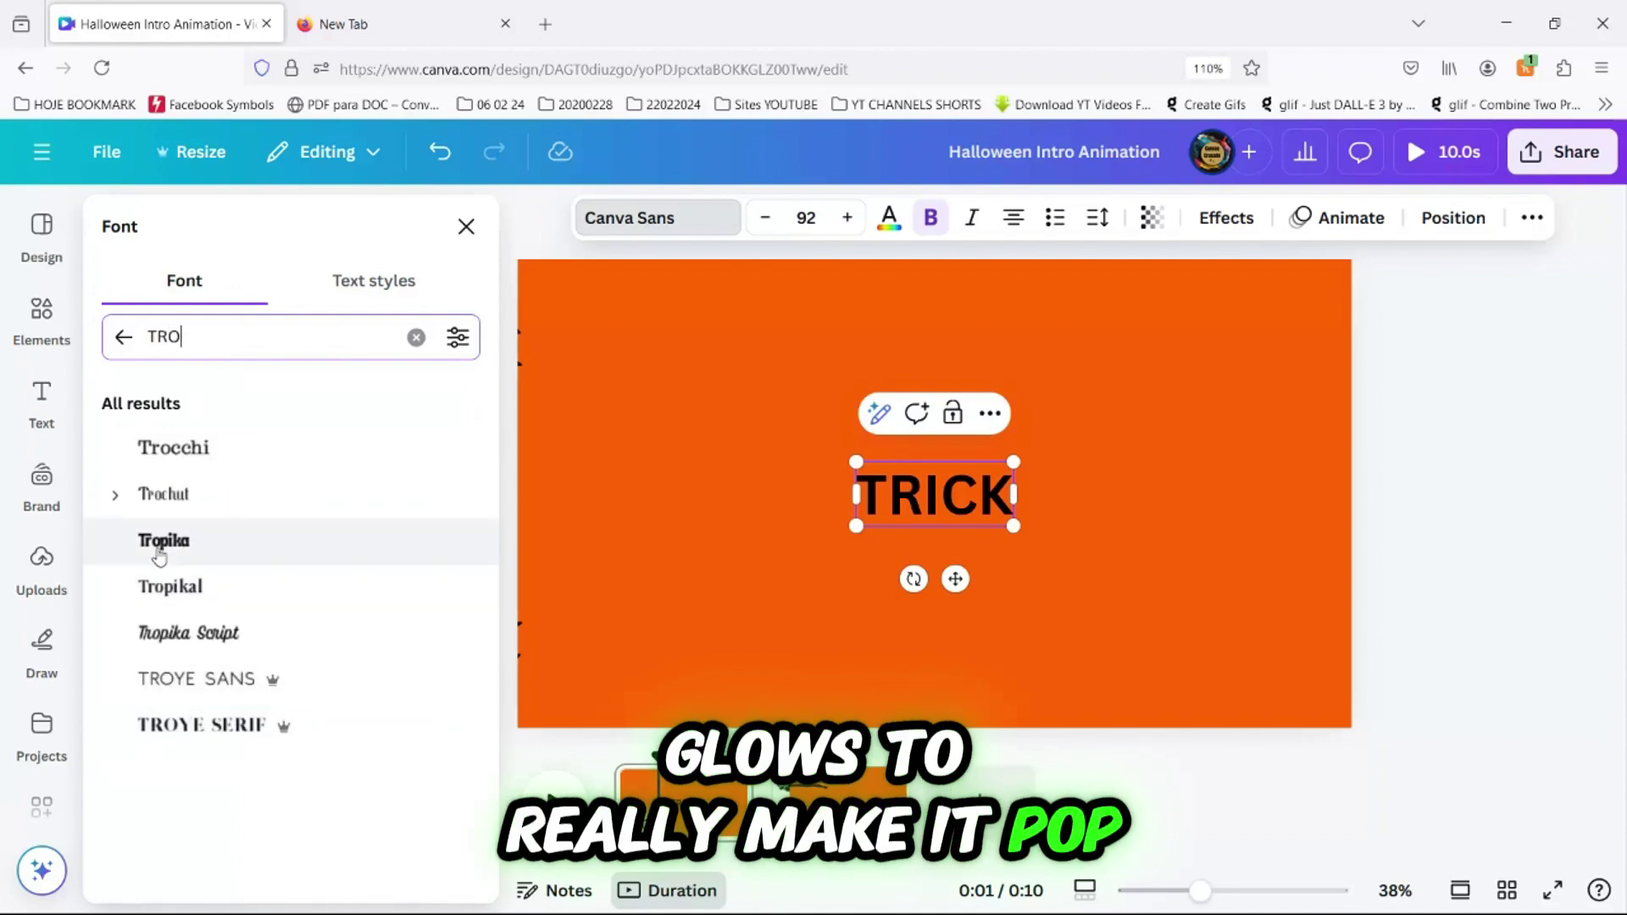
pyautogui.click(163, 547)
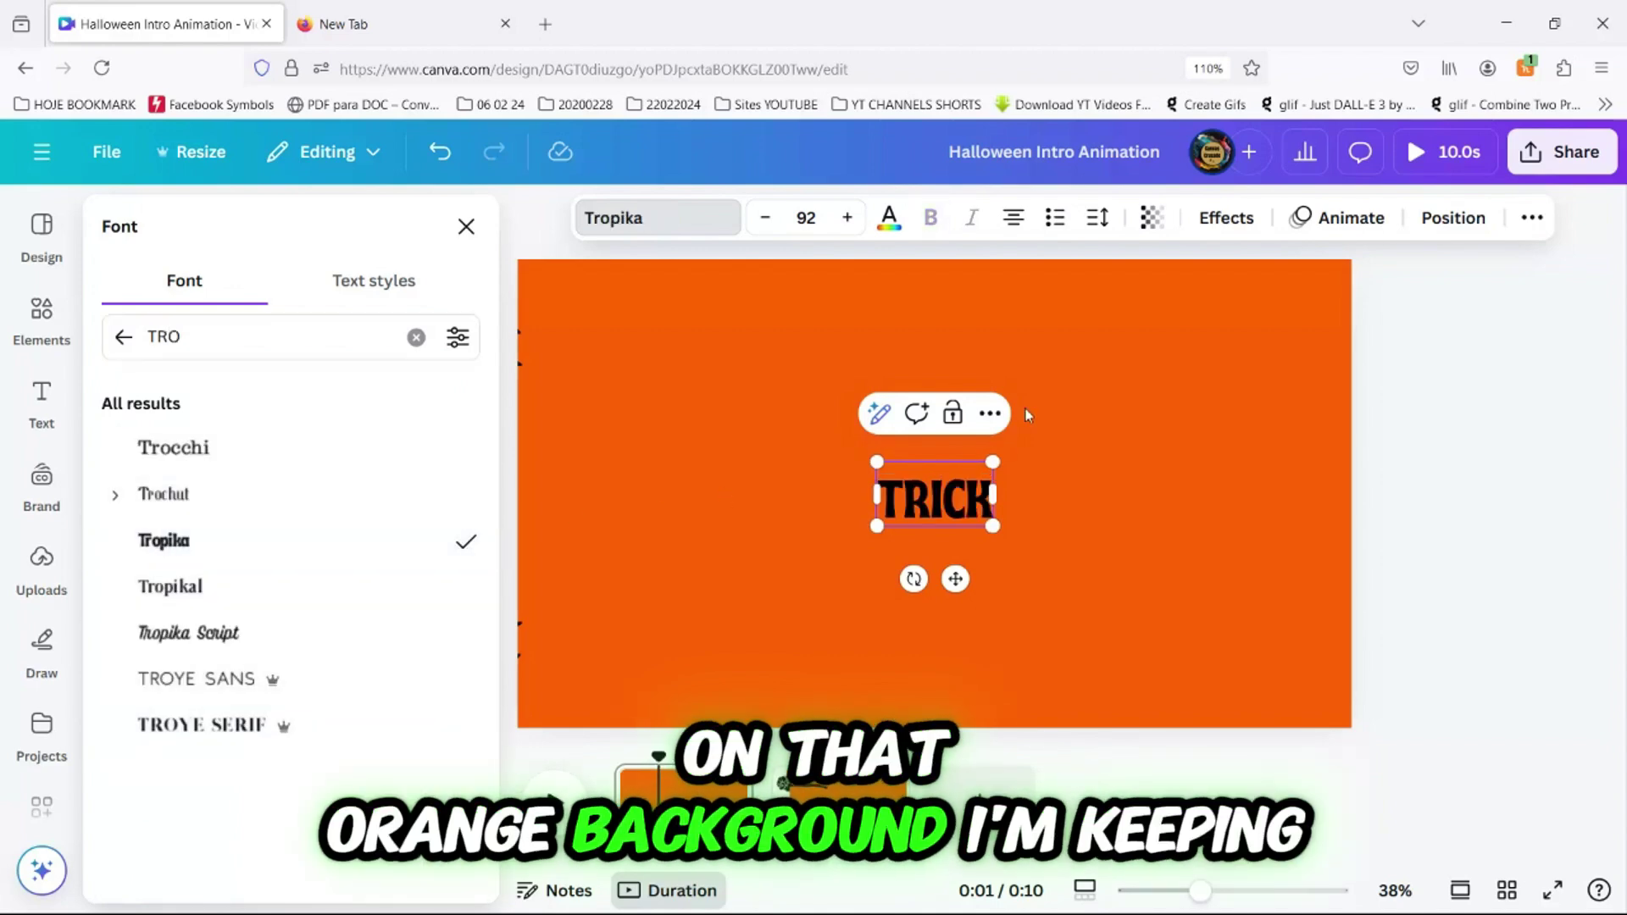
pyautogui.click(810, 217)
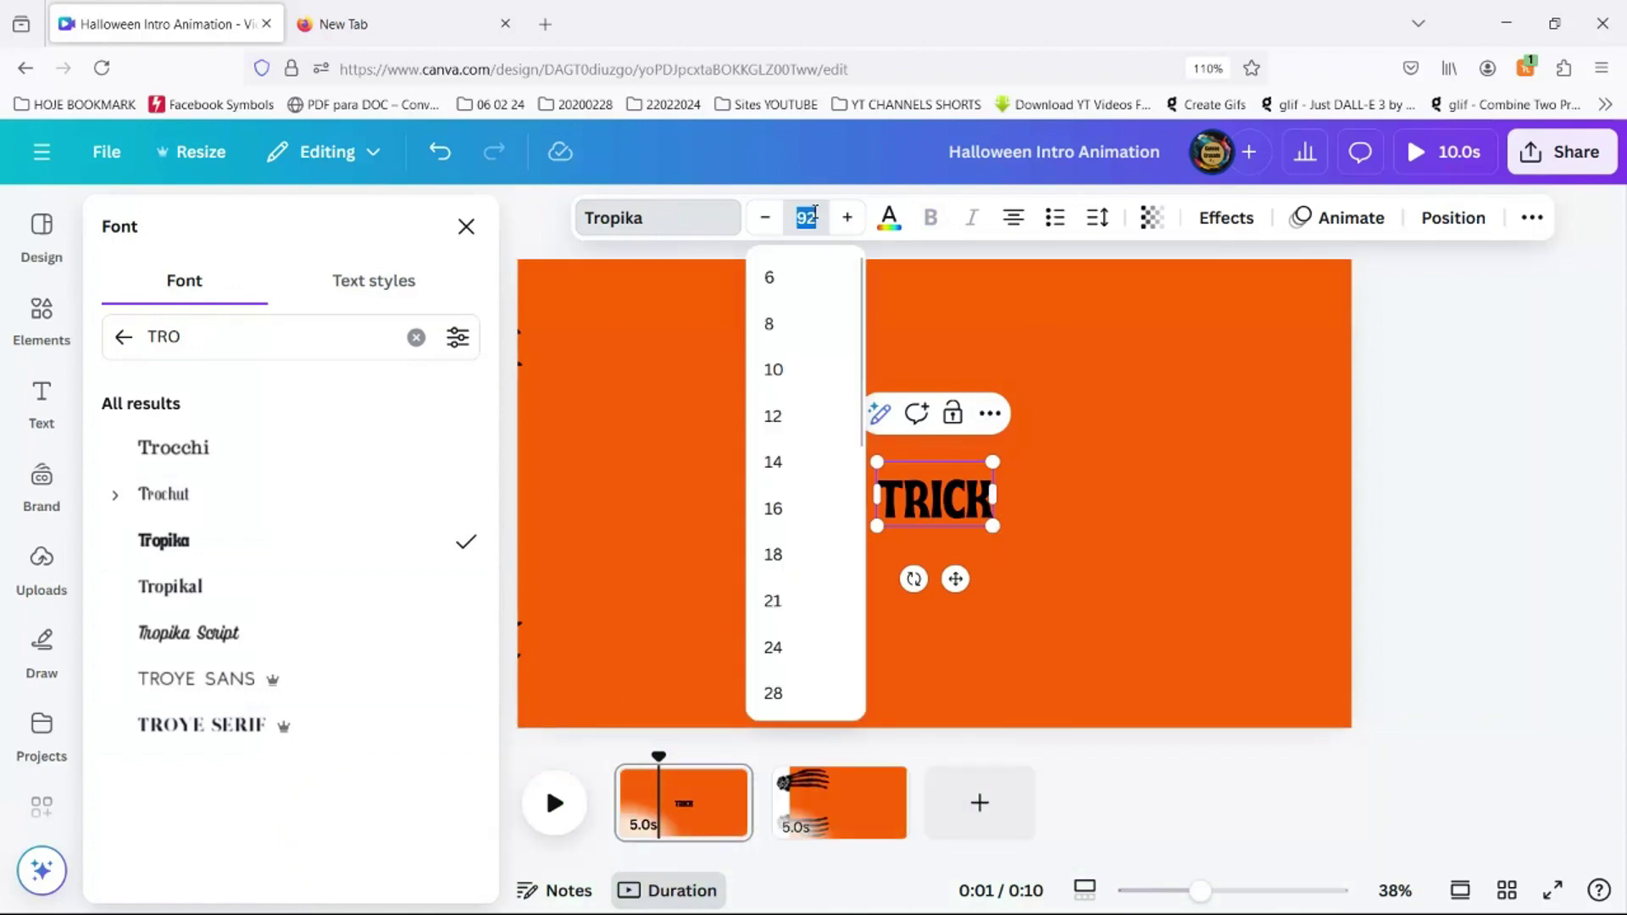
pyautogui.write('250')
pyautogui.press('Return')
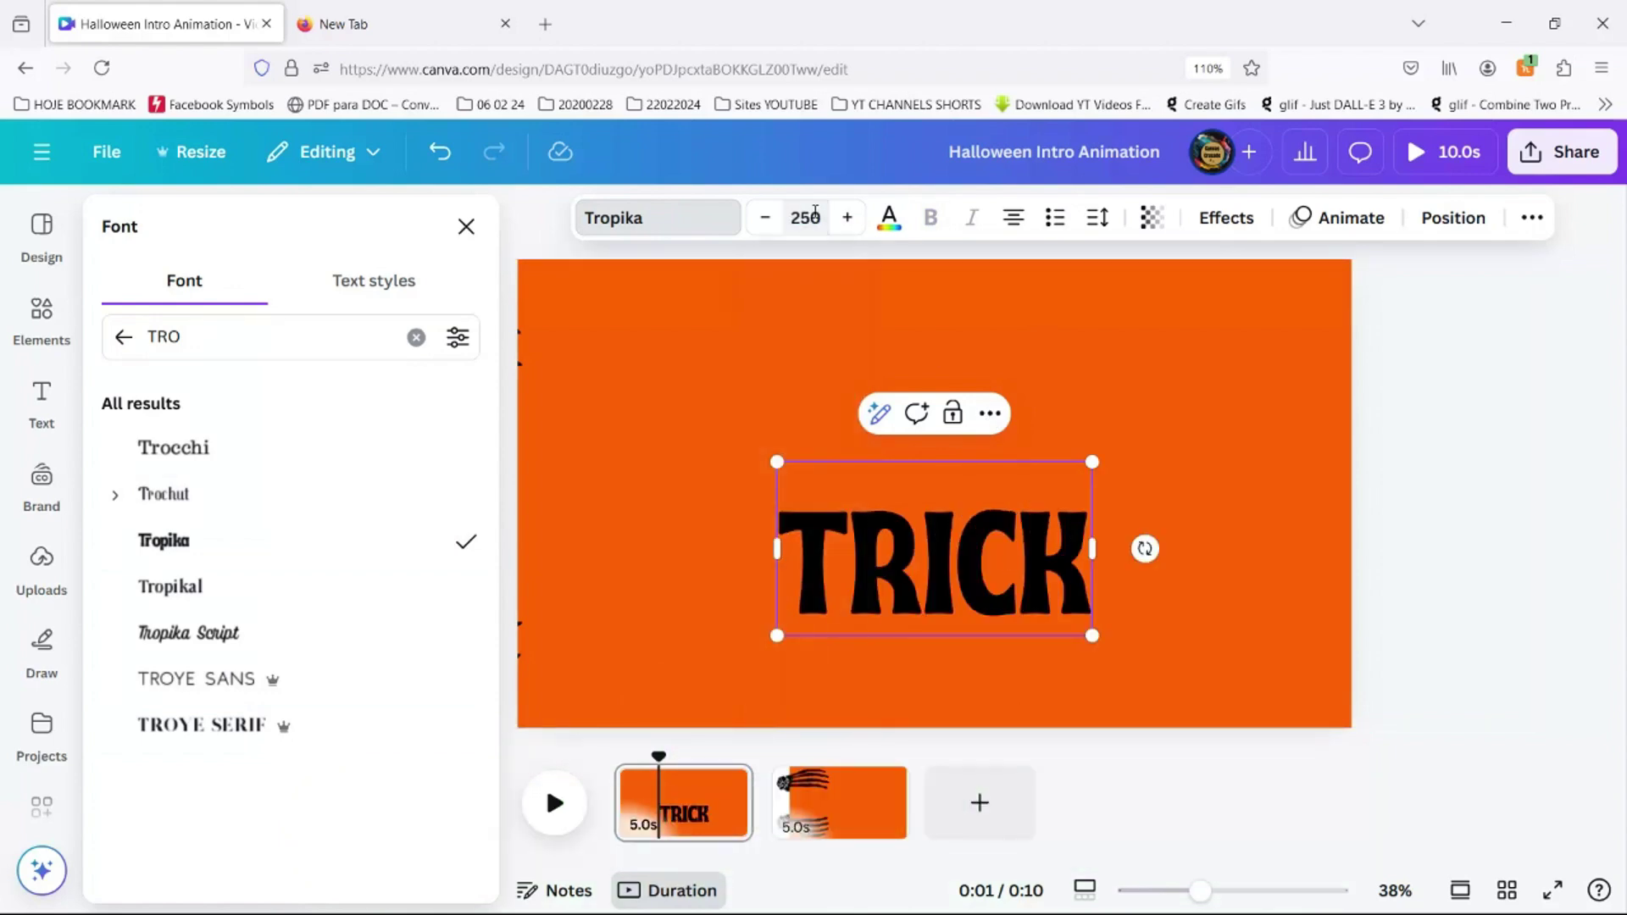
# Step: Colour the whole word TRICK with the Brand Kit purple
pyautogui.click(889, 218)
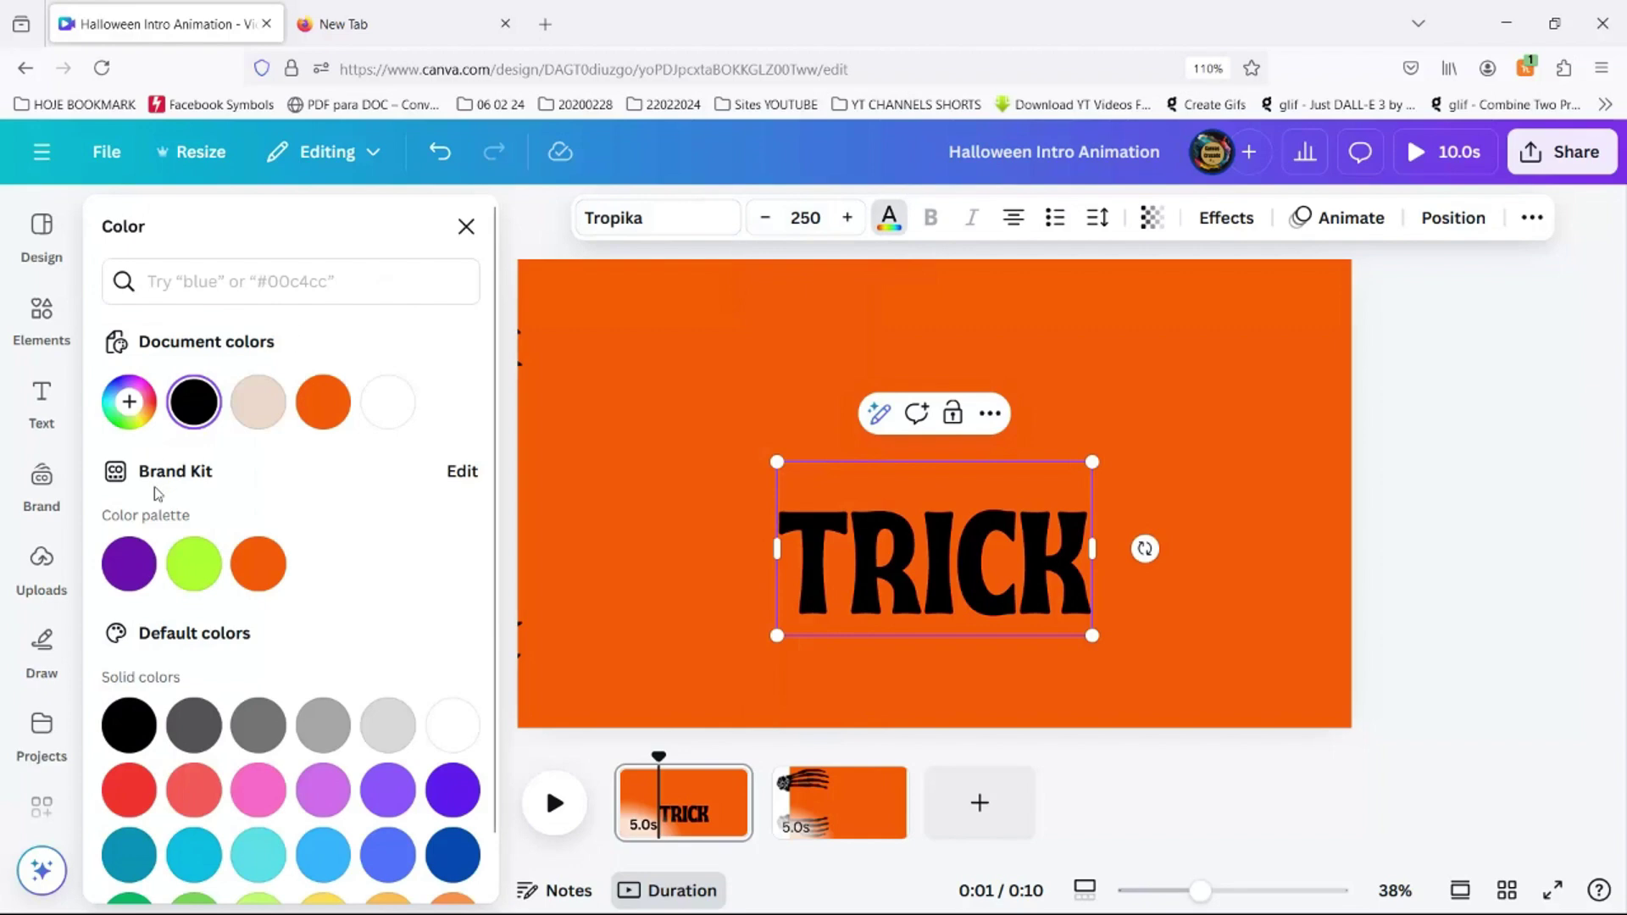
pyautogui.click(127, 569)
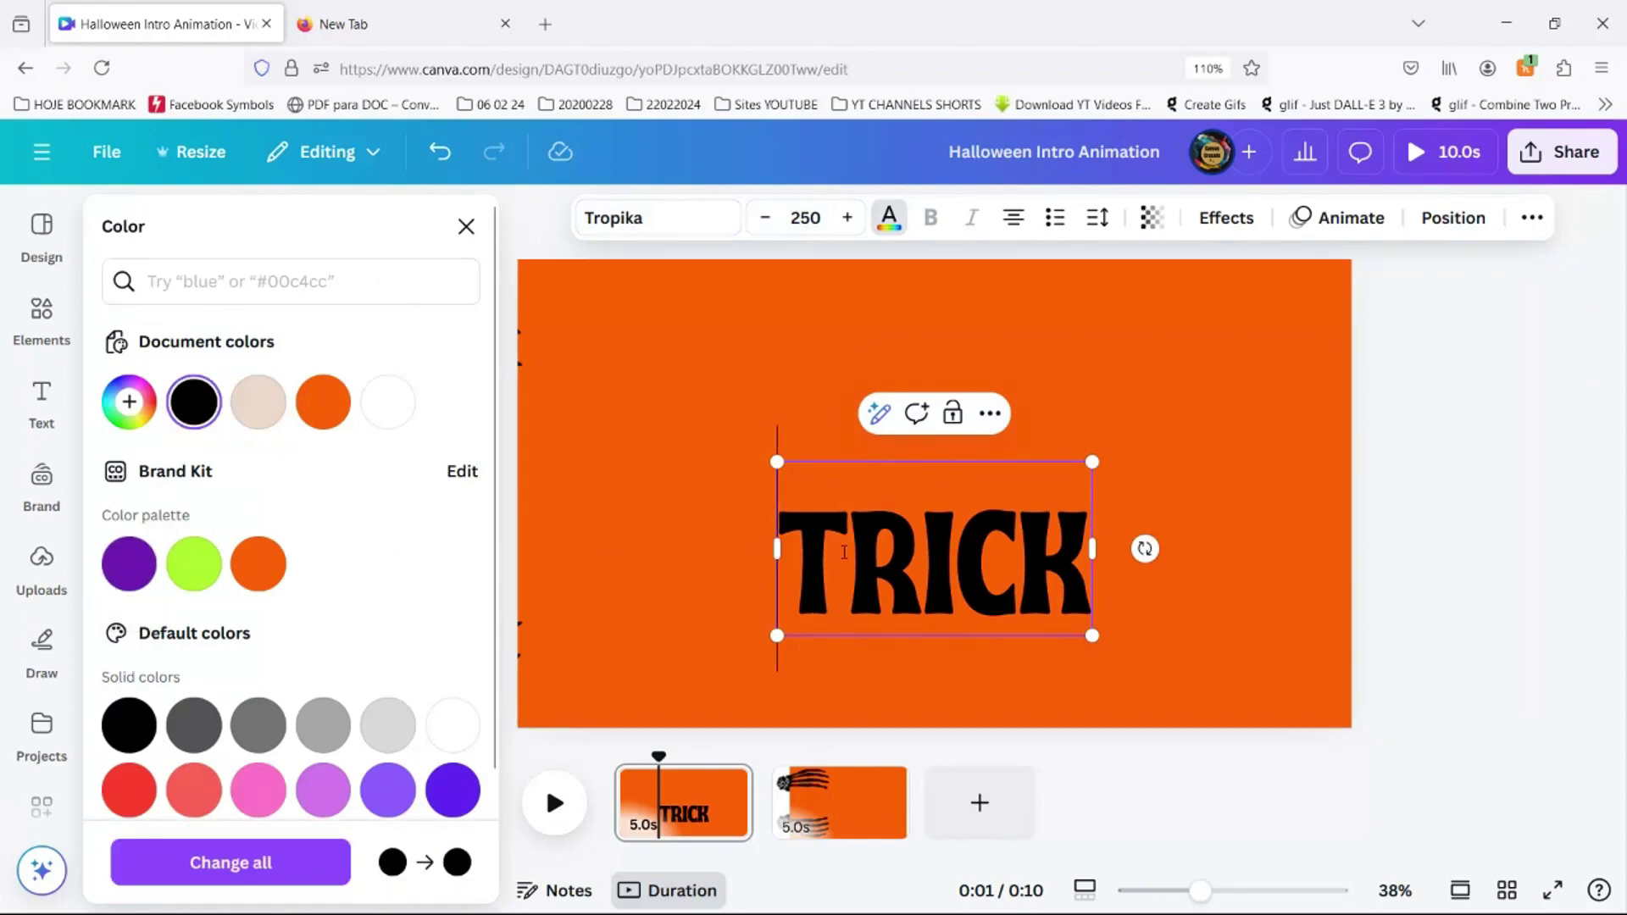
pyautogui.moveTo(781, 553); pyautogui.dragTo(1066, 551)
pyautogui.click(132, 567)
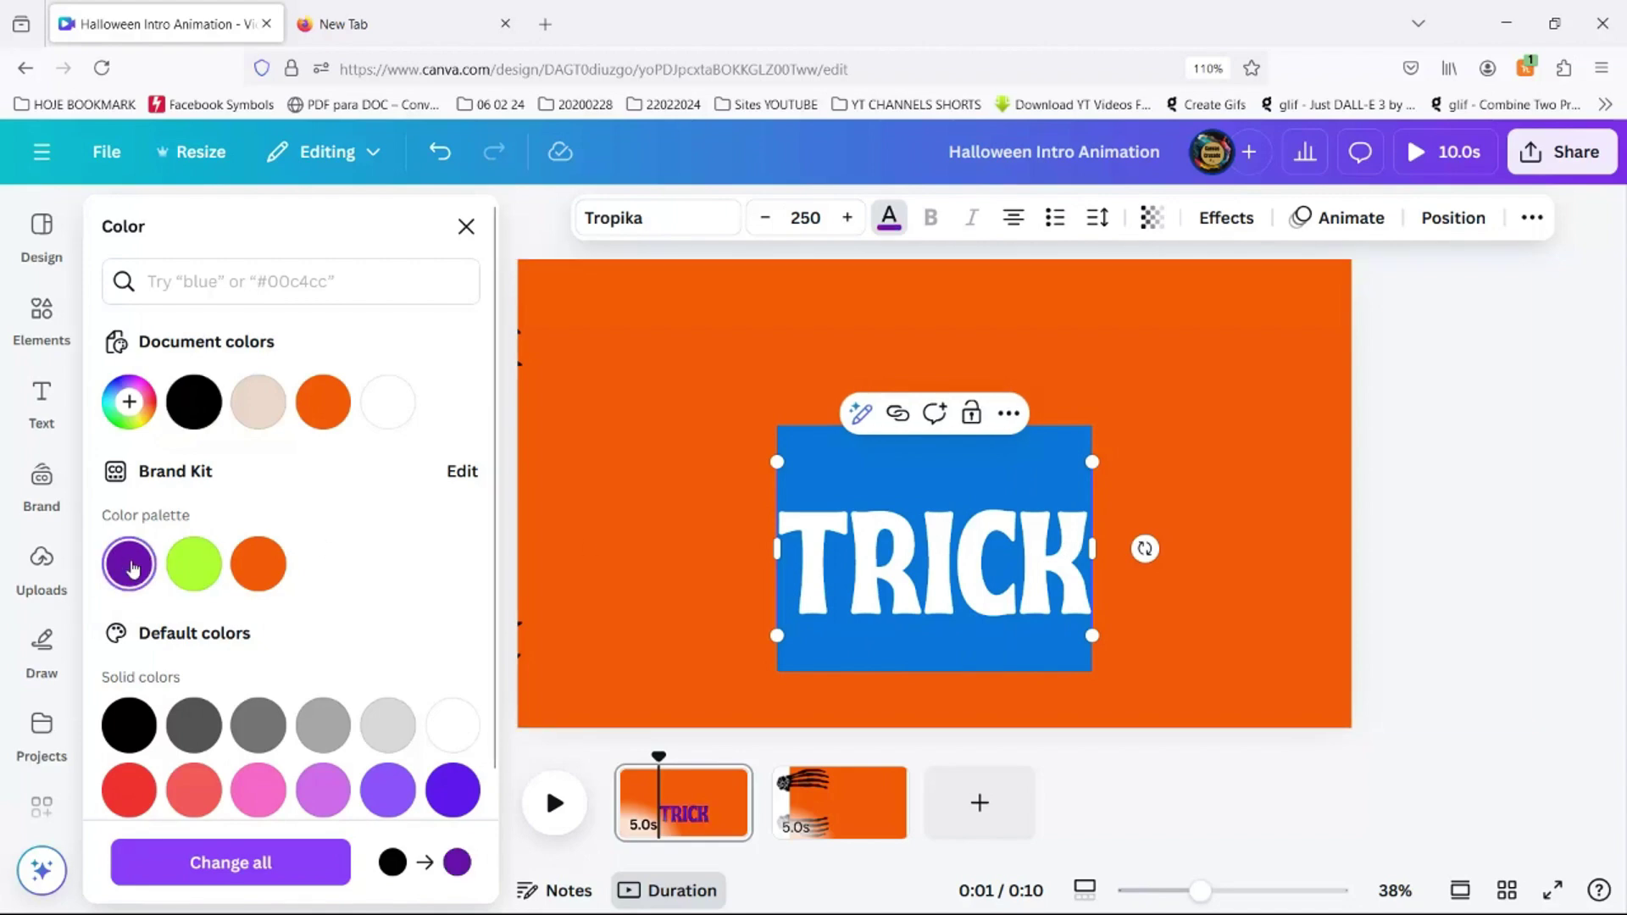
pyautogui.click(988, 478)
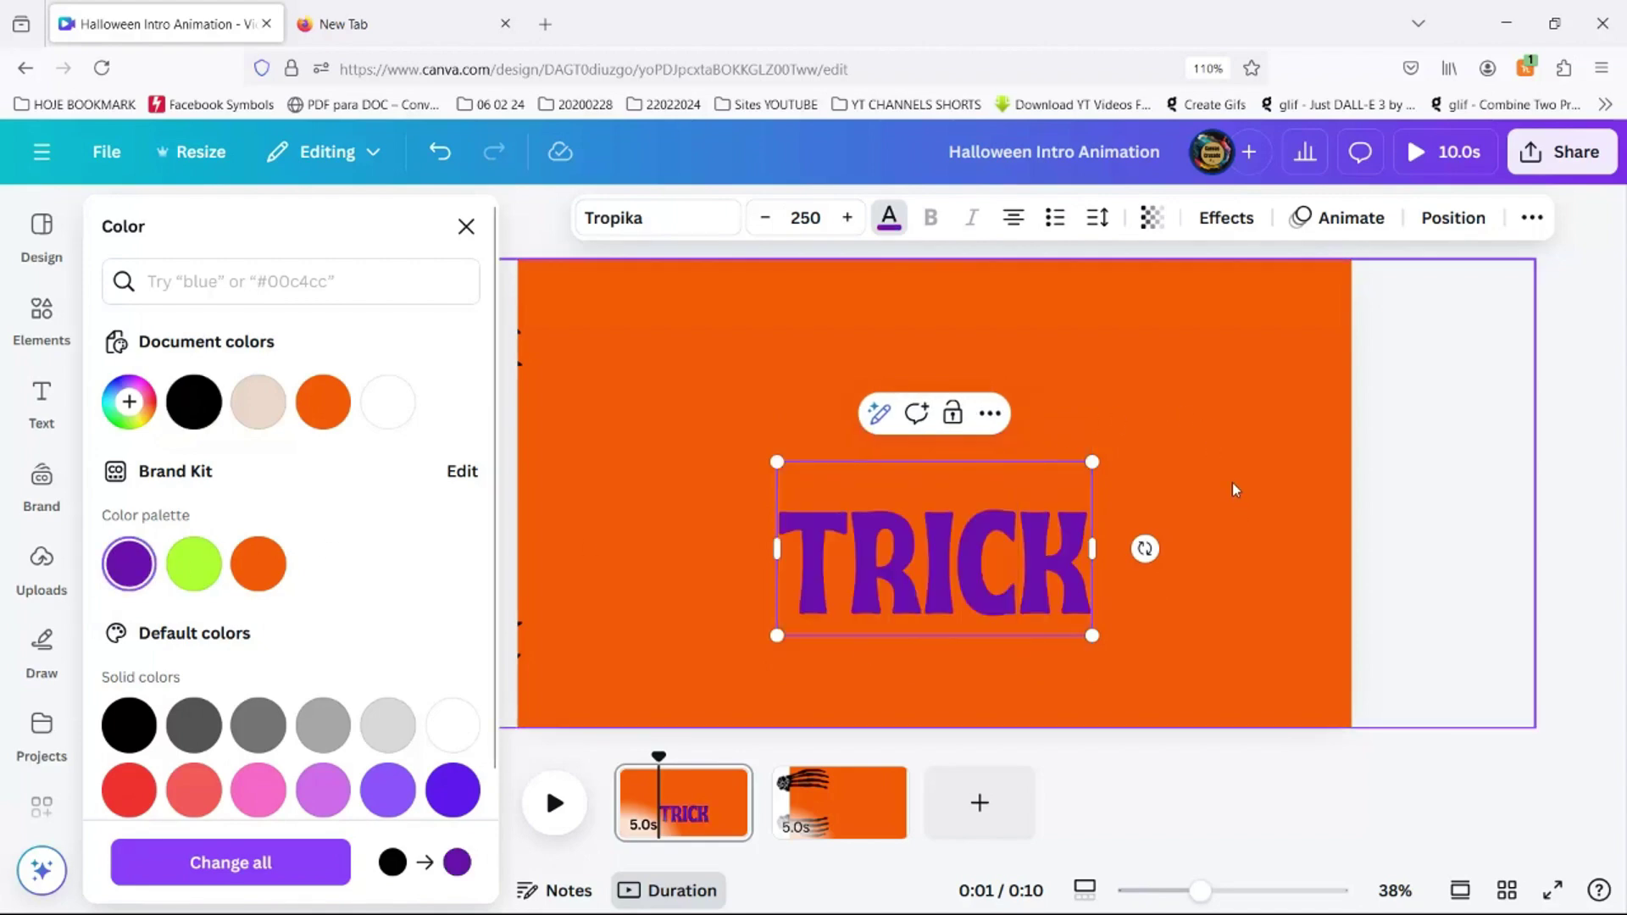
# Step: Move the TRICK heading straight up to the upper edge of the first page, keeping it horizontally centred
pyautogui.click(1188, 459)
pyautogui.click(995, 602)
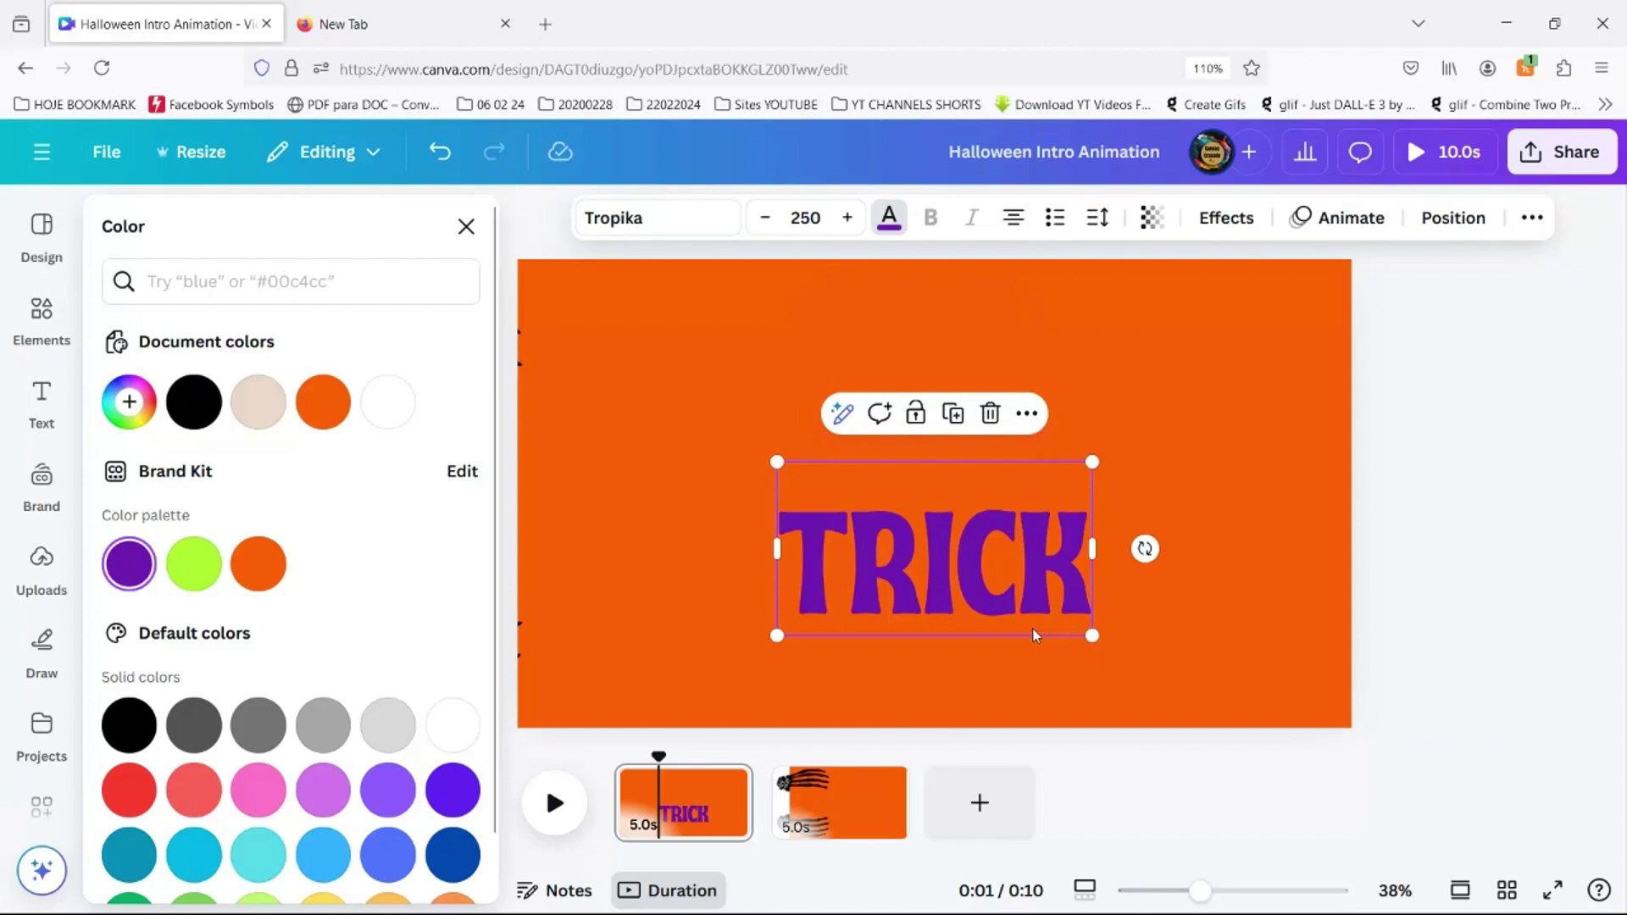
pyautogui.moveTo(1034, 629); pyautogui.dragTo(1028, 426)
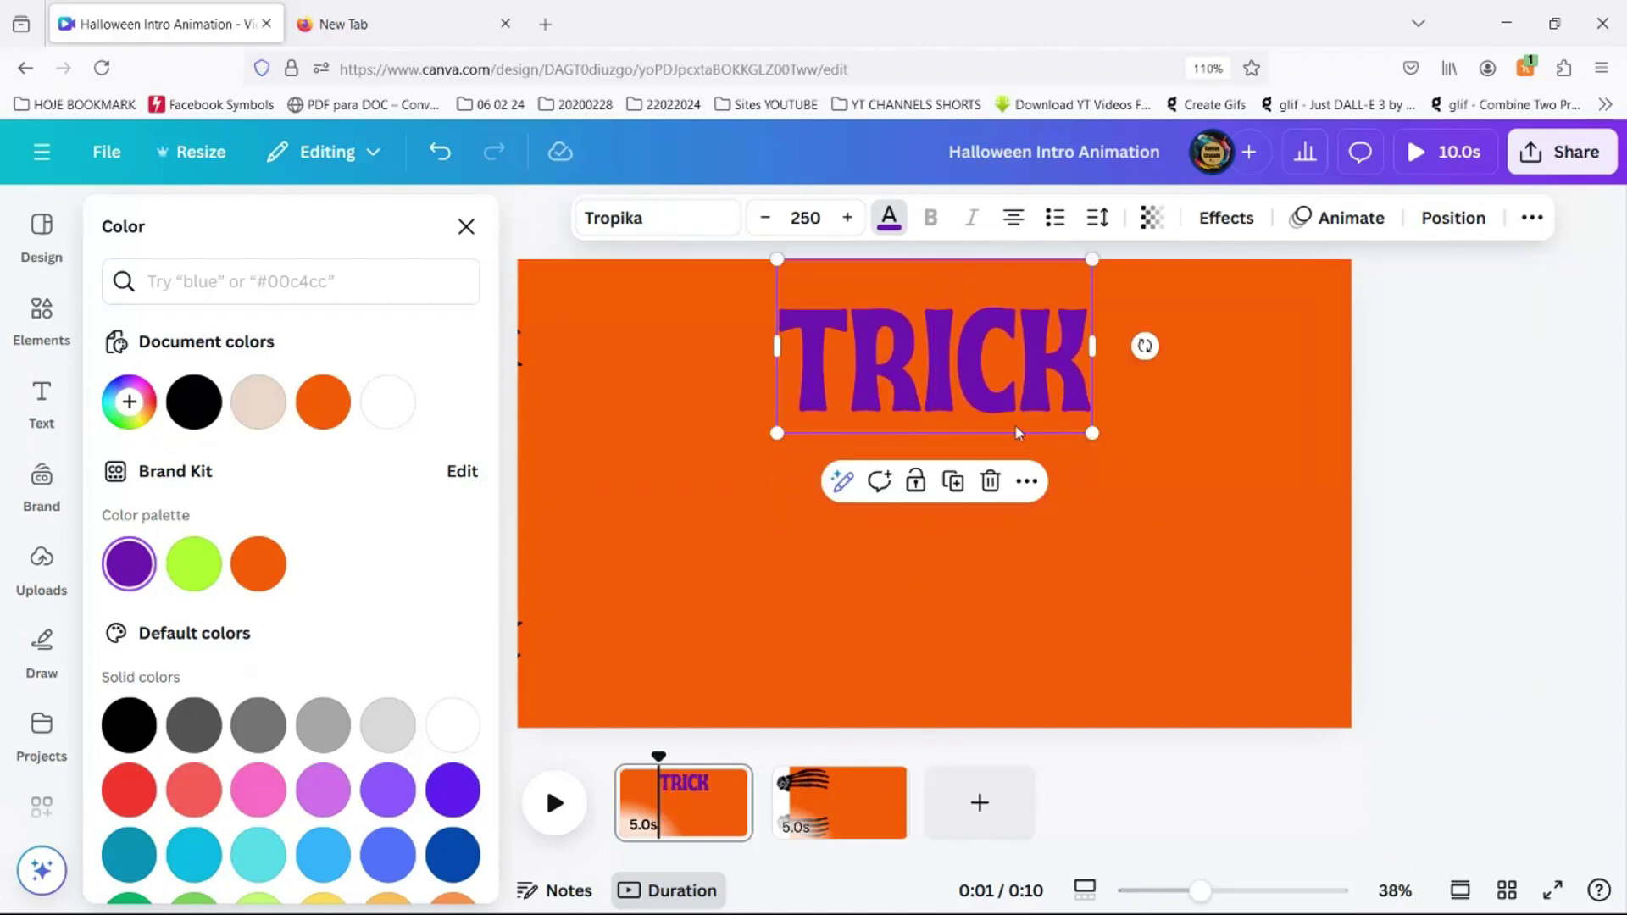
# Step: Apply the Scrapbook animation to the TRICK heading and add the Wiggle add-on effect
pyautogui.click(1227, 219)
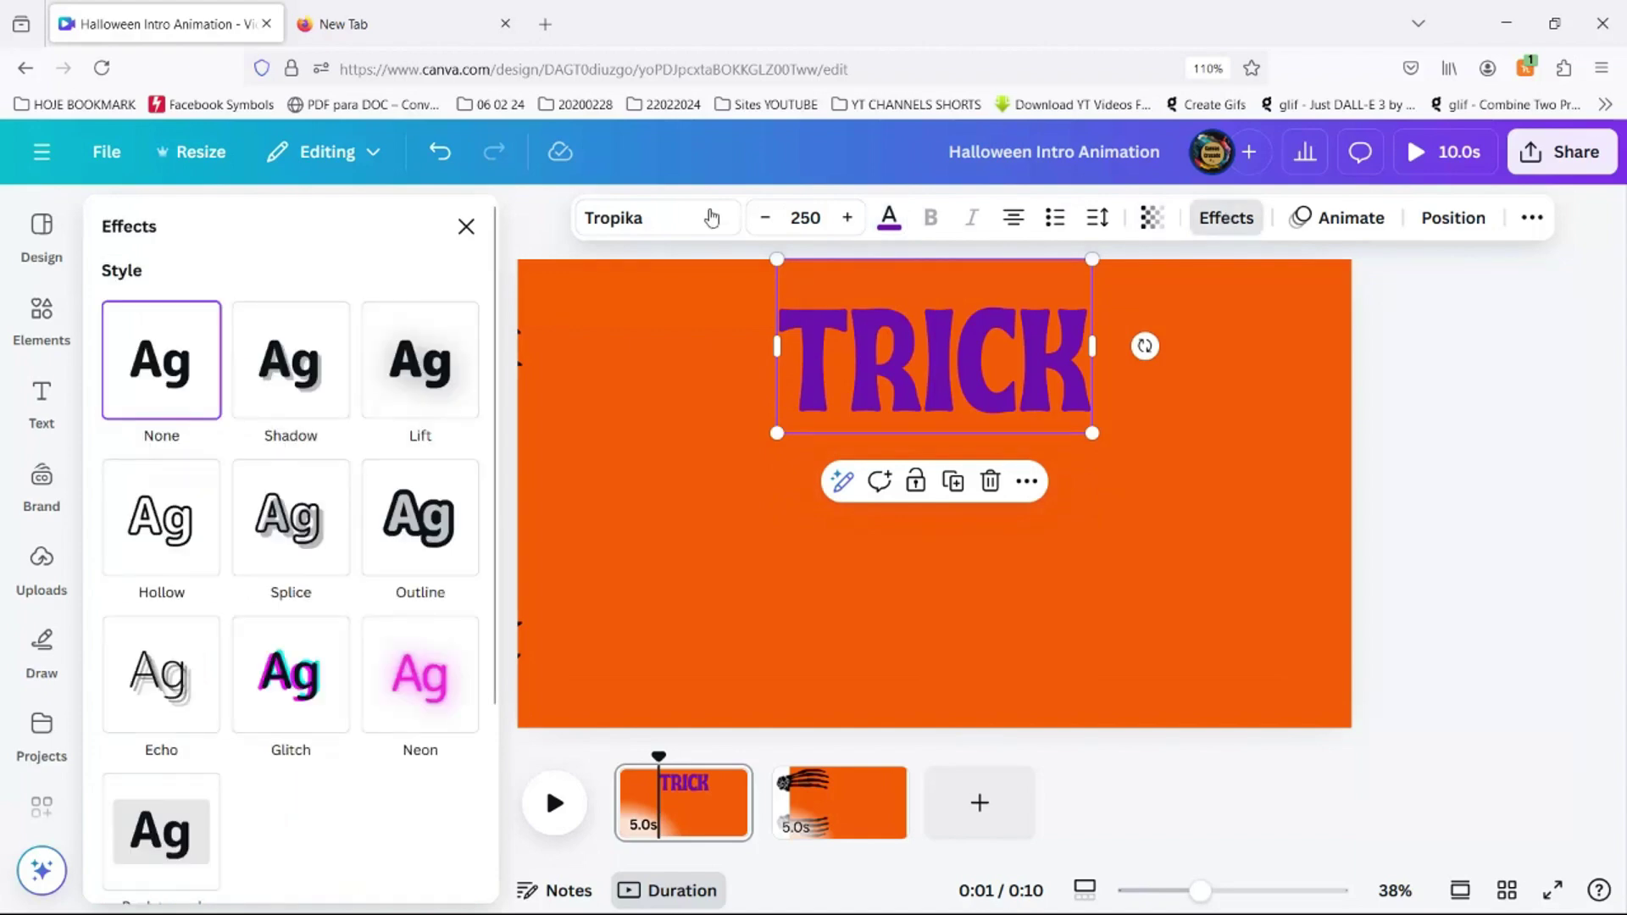
pyautogui.click(1339, 218)
pyautogui.scroll(-10, 284, 471)
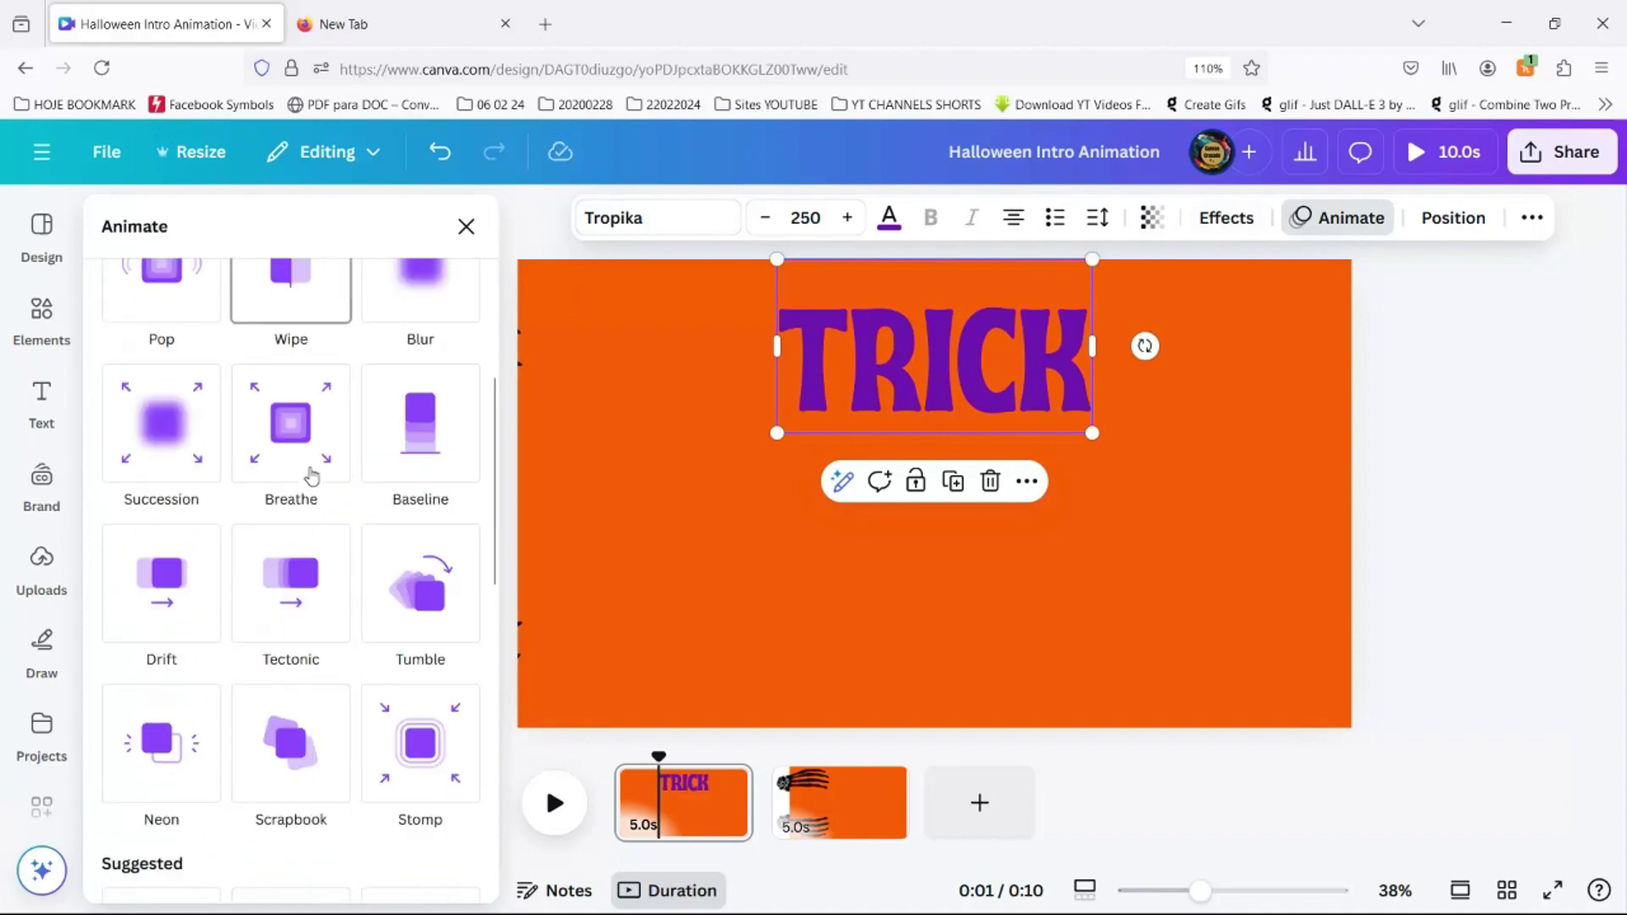
pyautogui.click(290, 383)
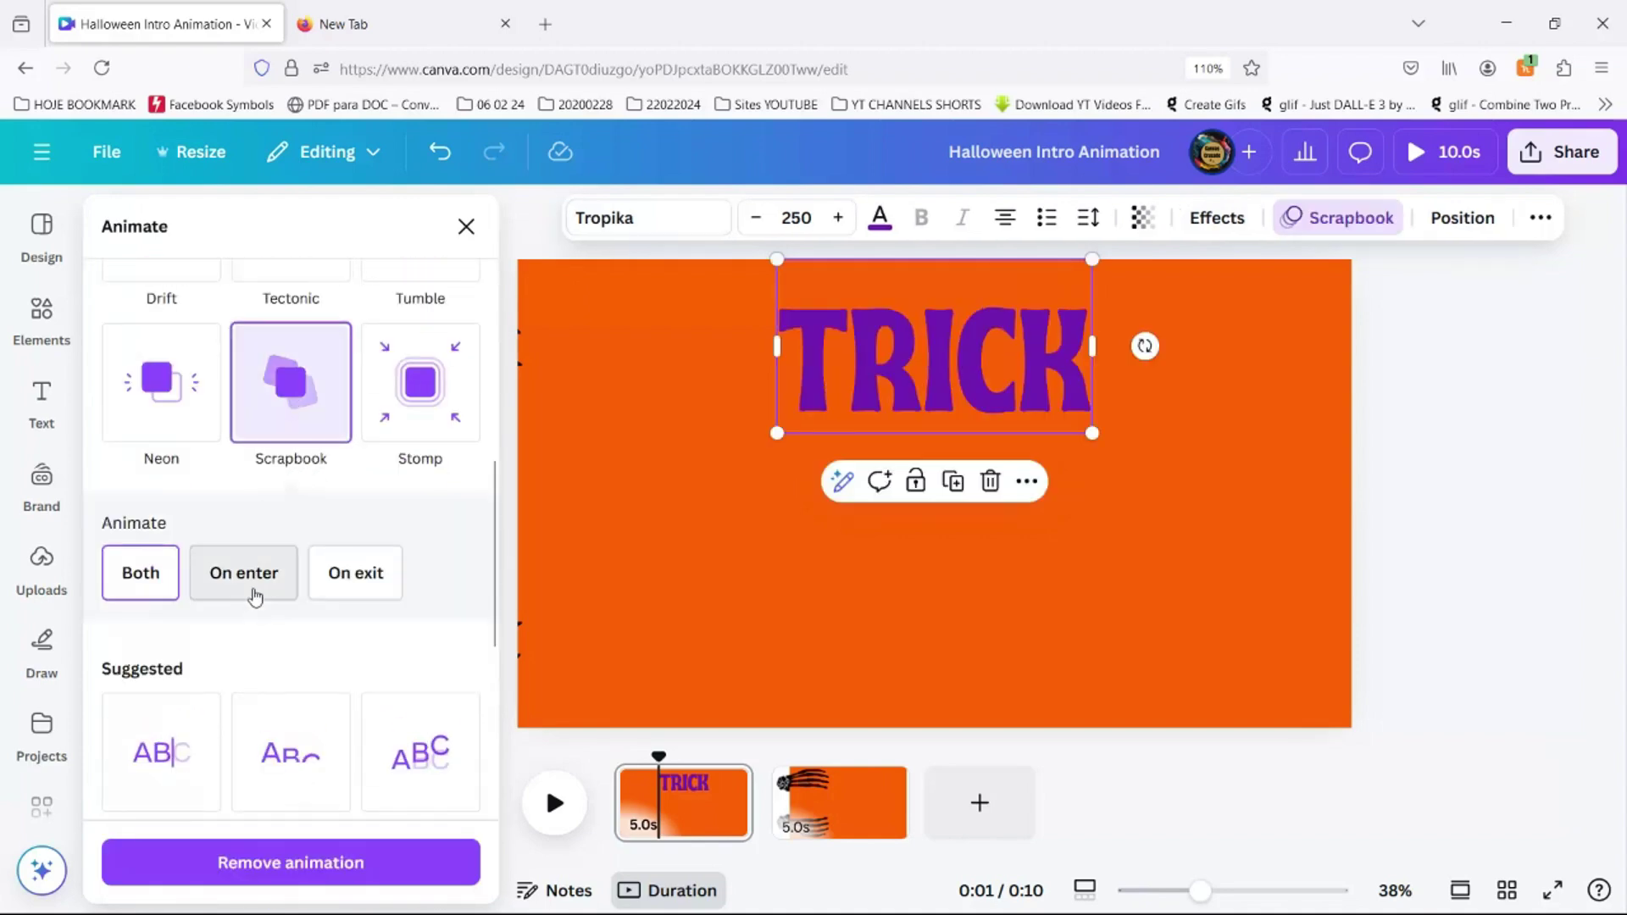
pyautogui.scroll(-8, 249, 559)
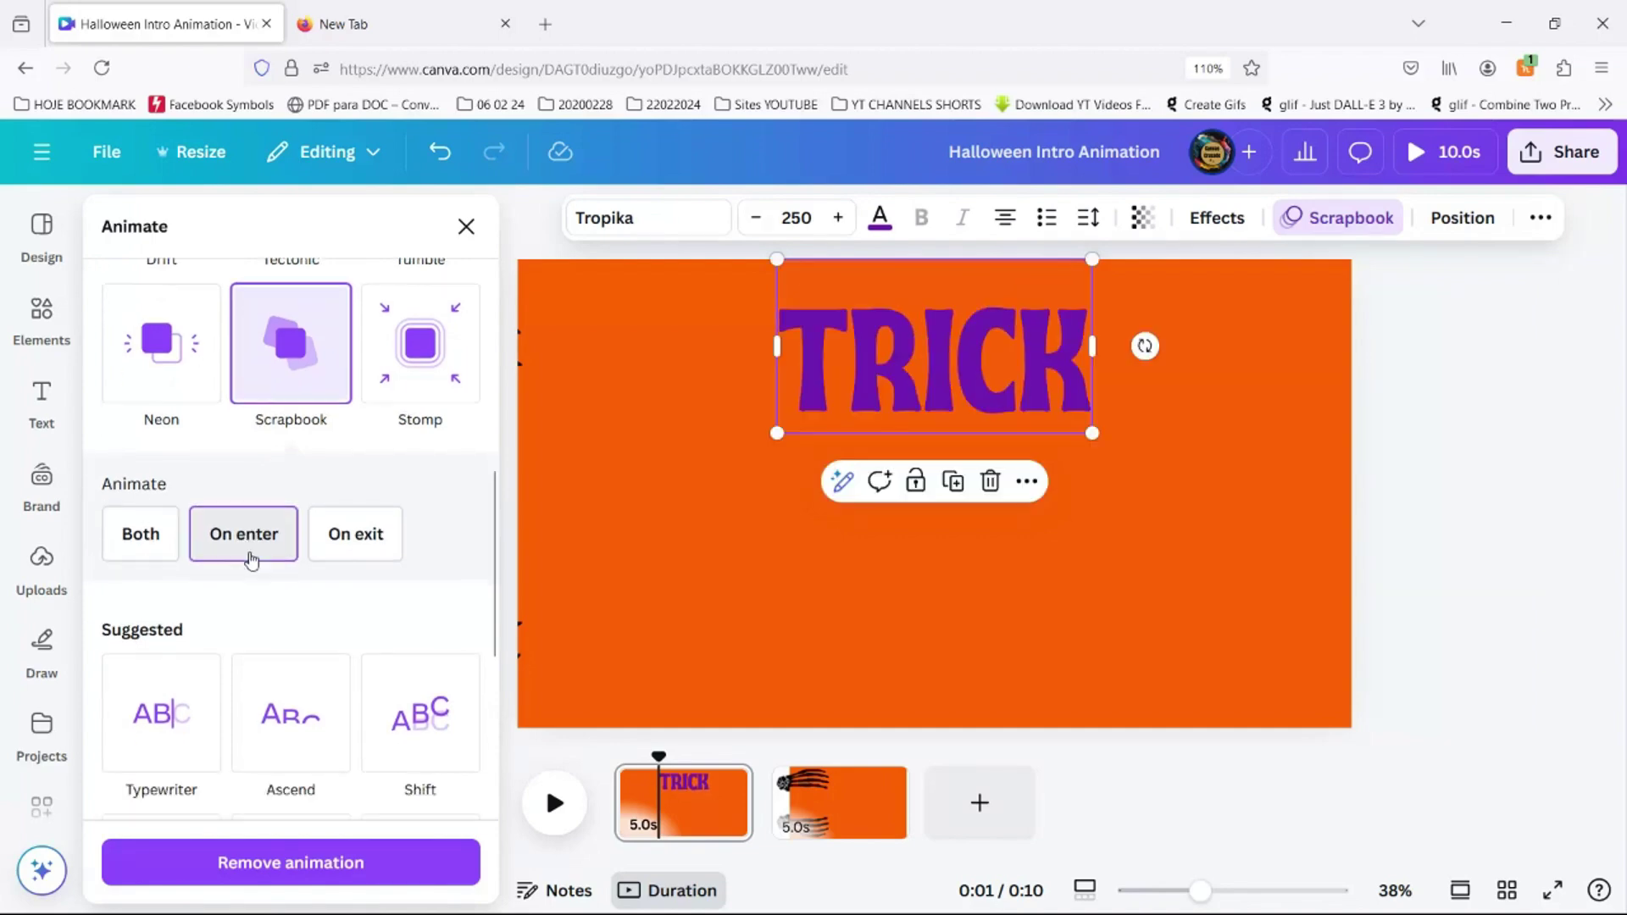
pyautogui.scroll(-3, 251, 551)
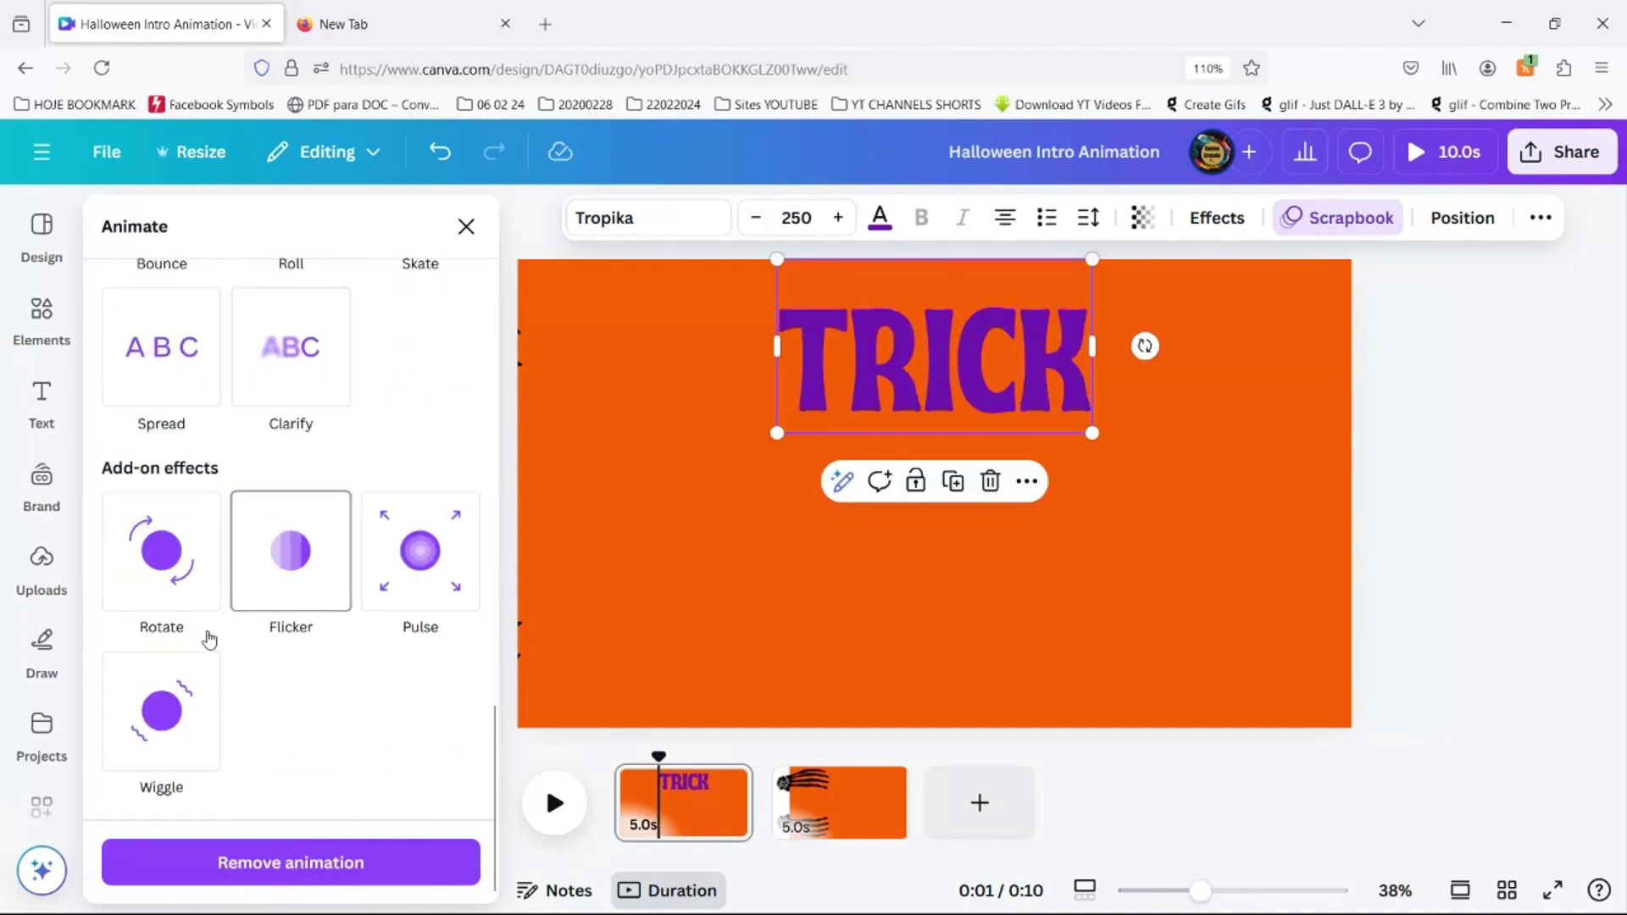
pyautogui.click(170, 718)
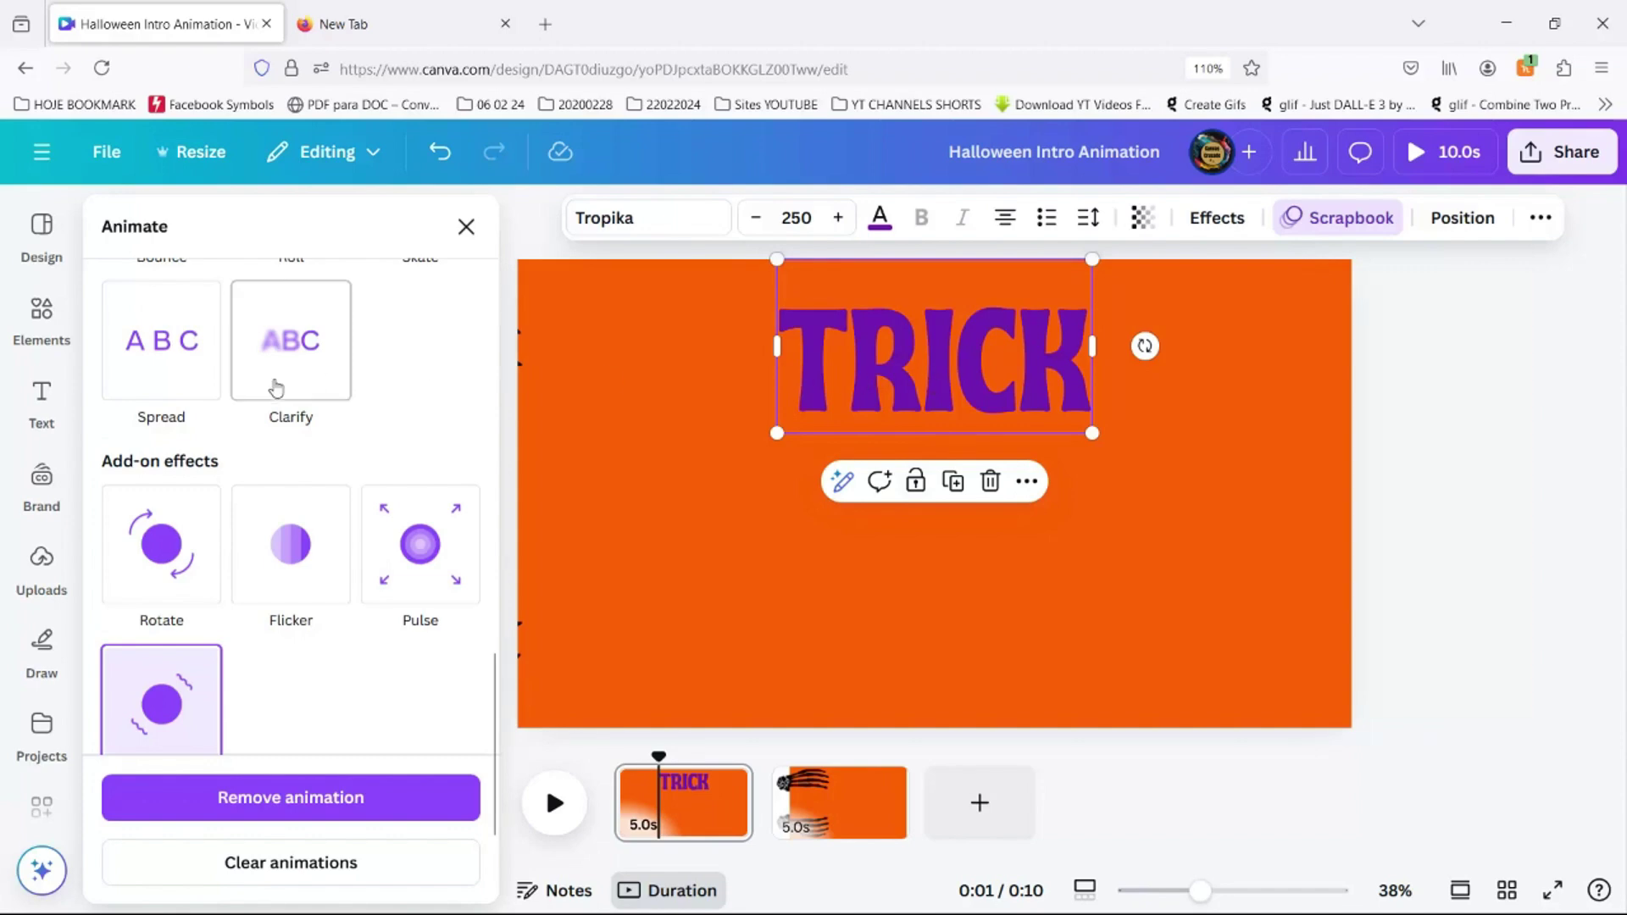
# Step: Set the Scrapbook animation on TRICK to run both on enter and on exit
pyautogui.scroll(10, 275, 389)
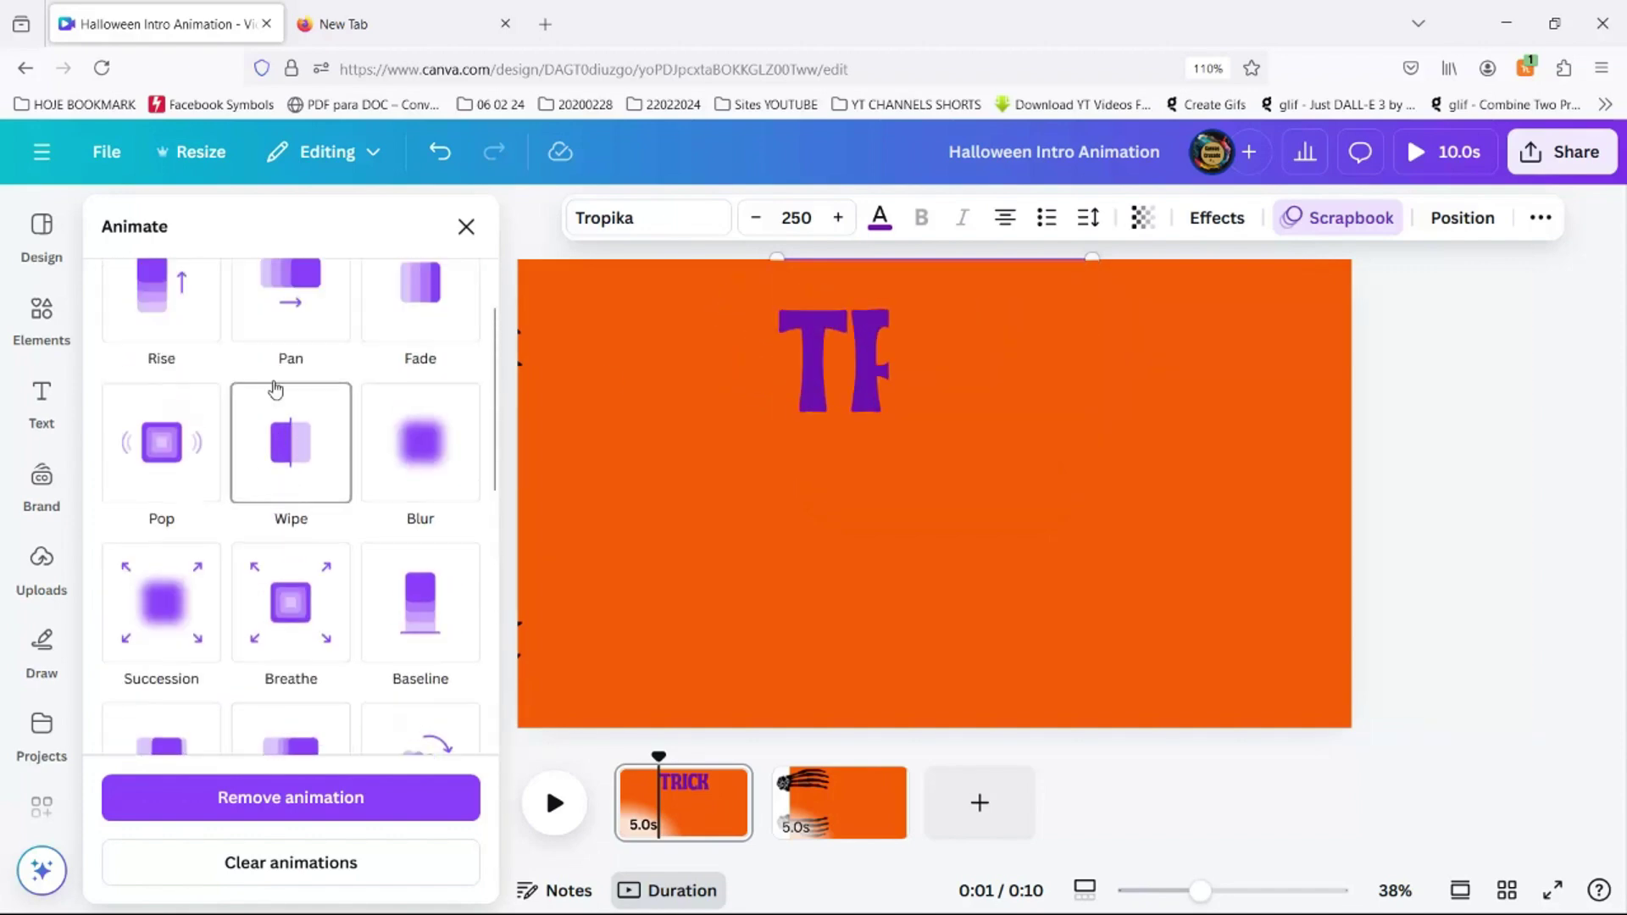
pyautogui.scroll(3, 276, 389)
pyautogui.scroll(-10, 271, 391)
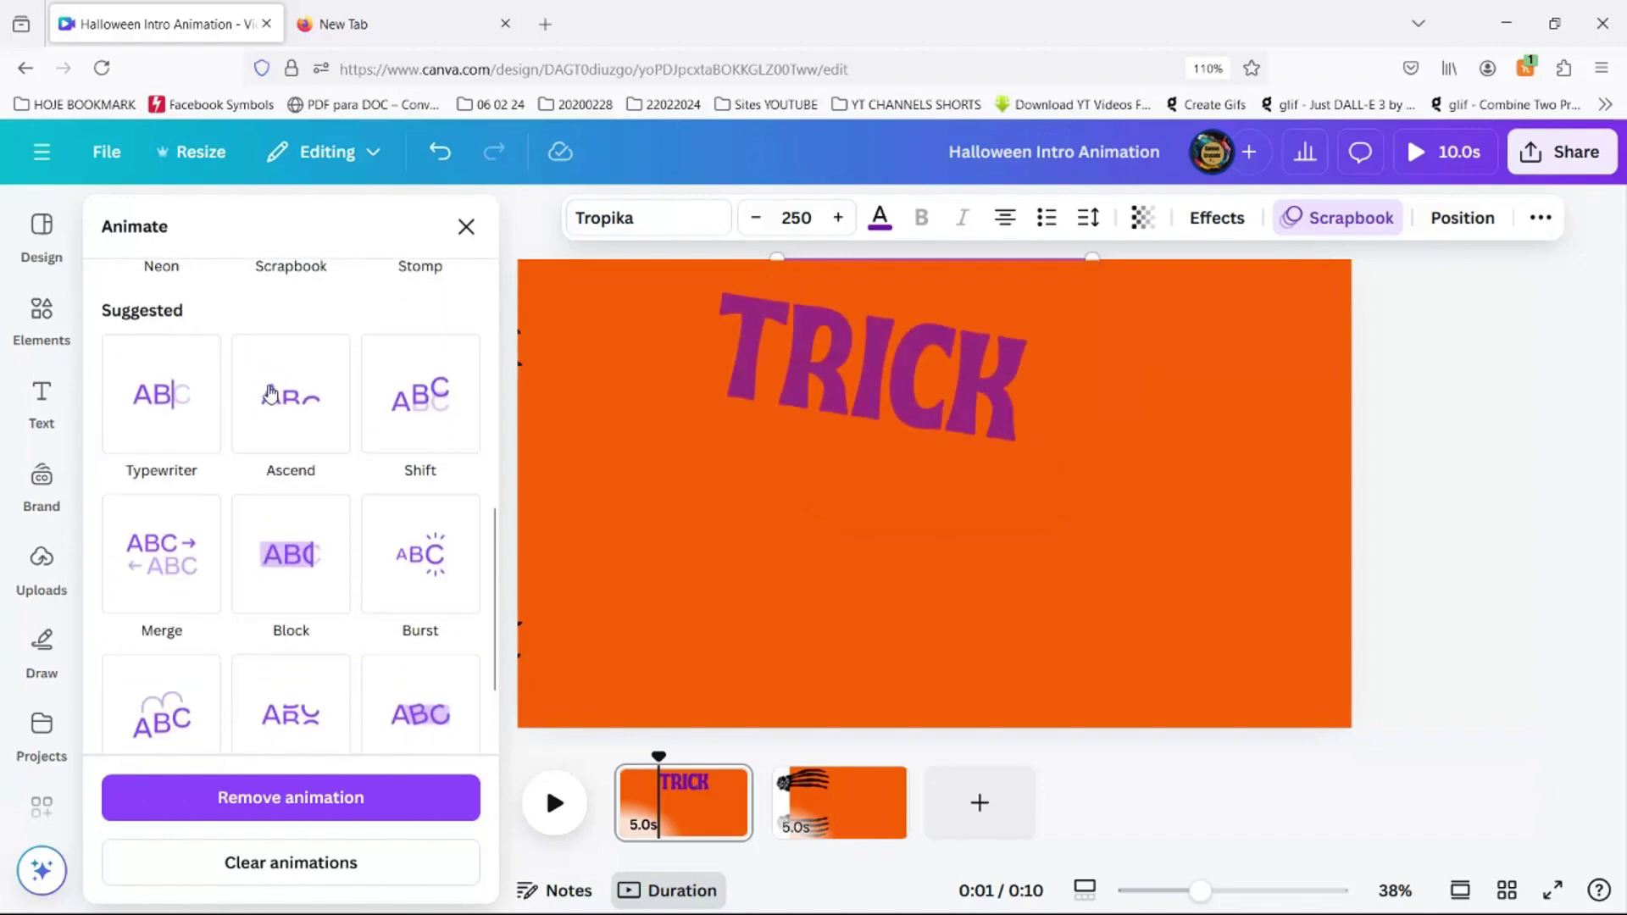
pyautogui.scroll(3, 270, 391)
pyautogui.click(281, 422)
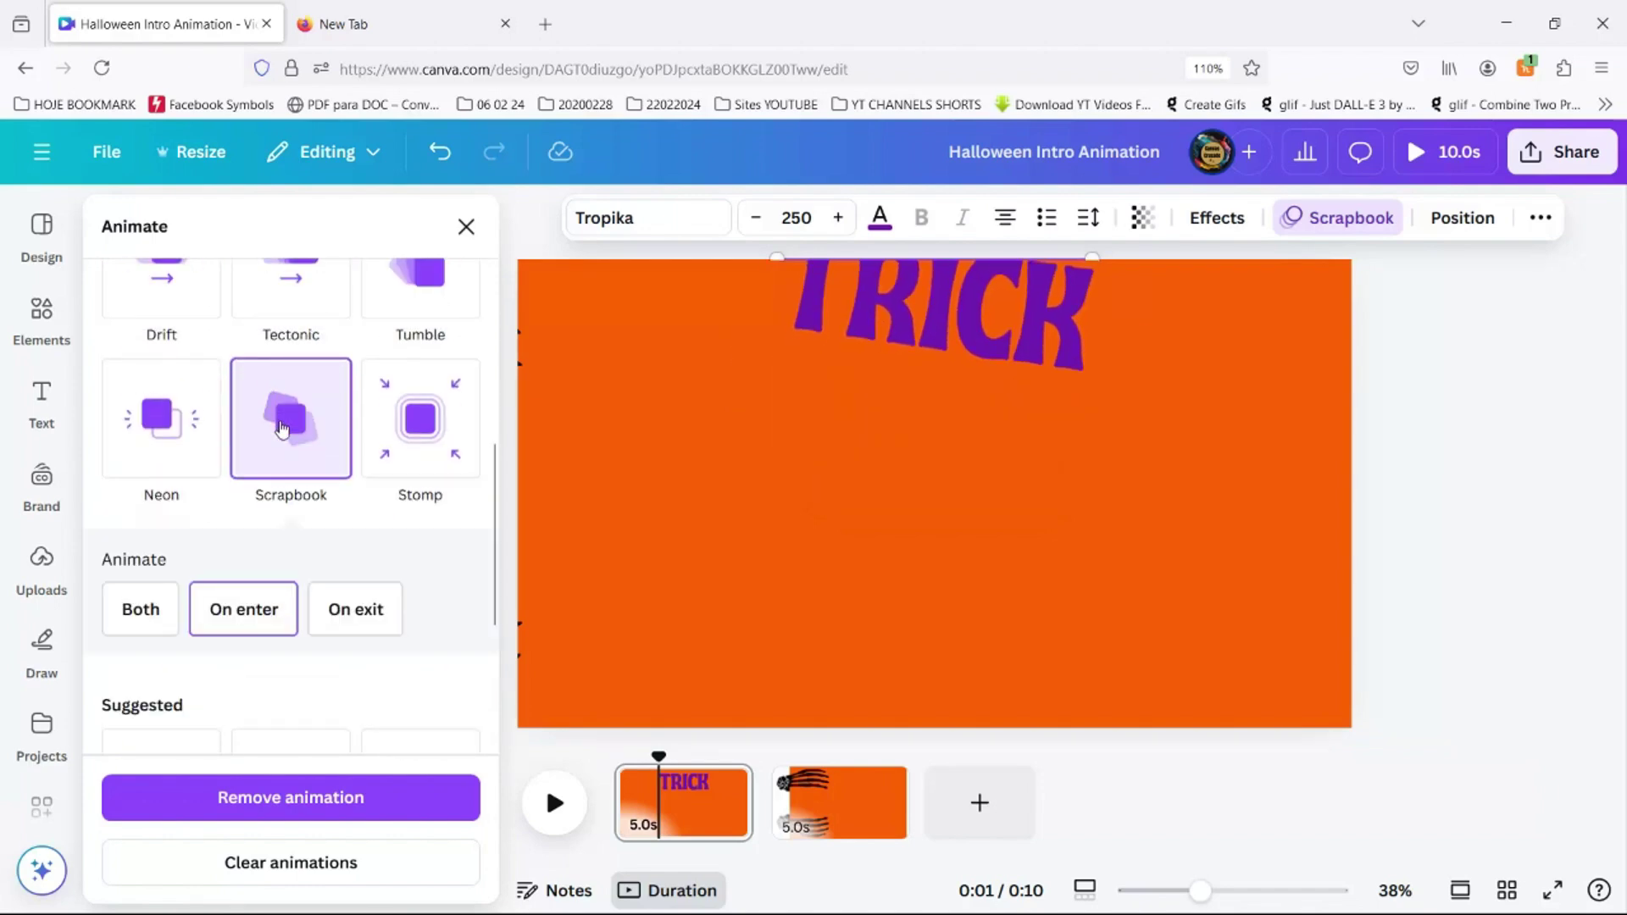
pyautogui.click(133, 612)
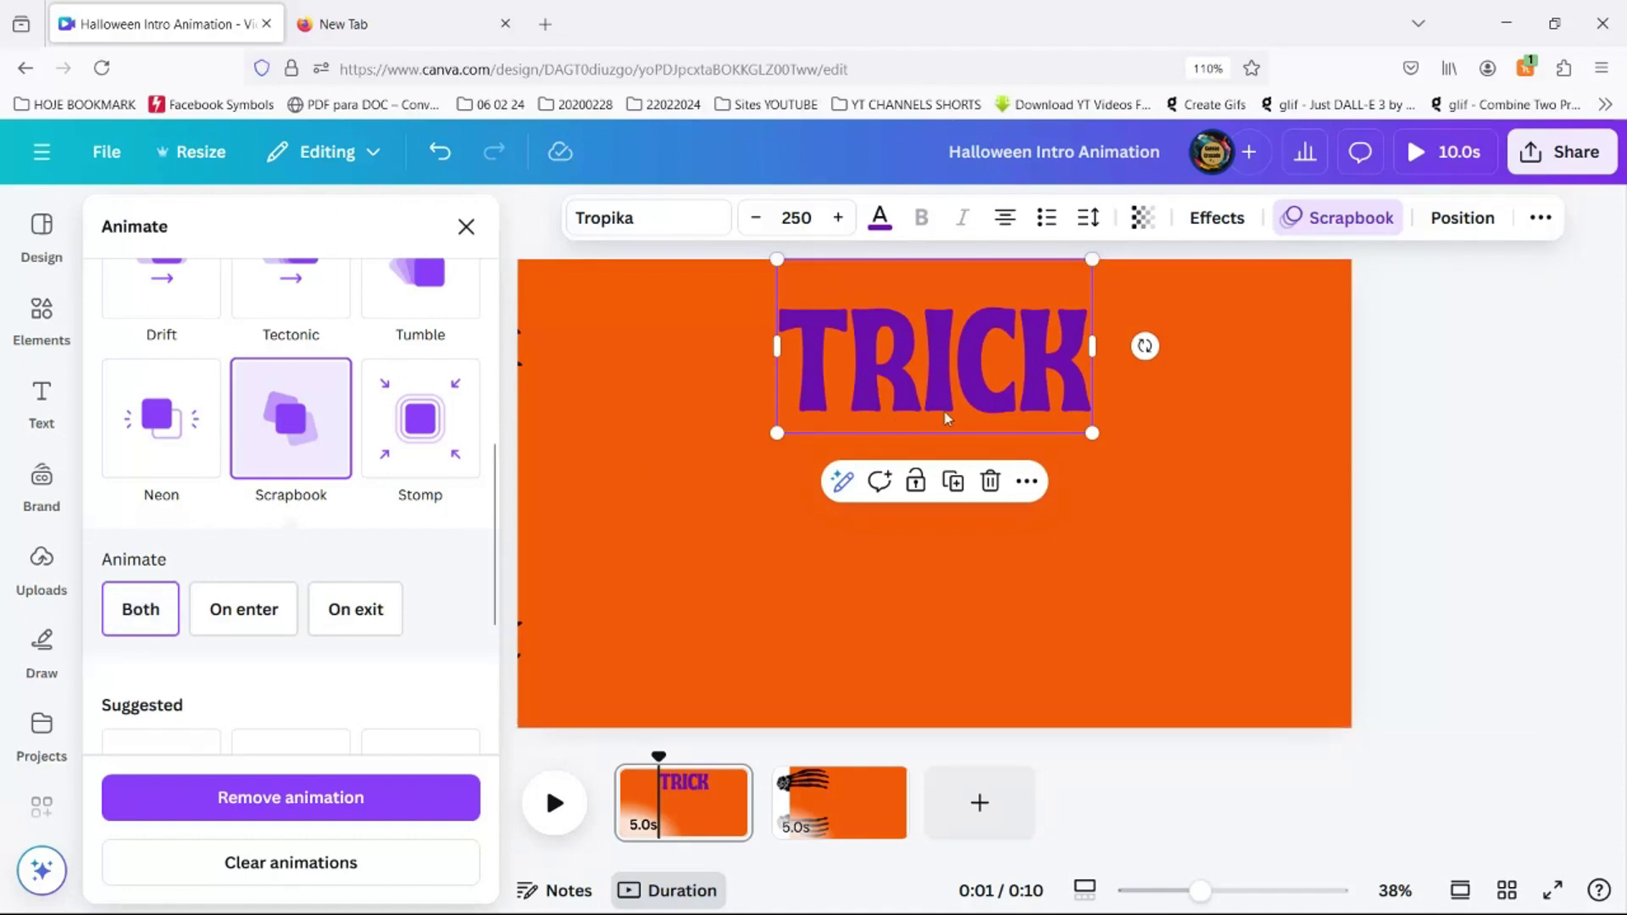
# Step: Duplicate the TRICK heading, place the copy centred near the page's lower edge, and change its text to "TREAT"
pyautogui.click(953, 483)
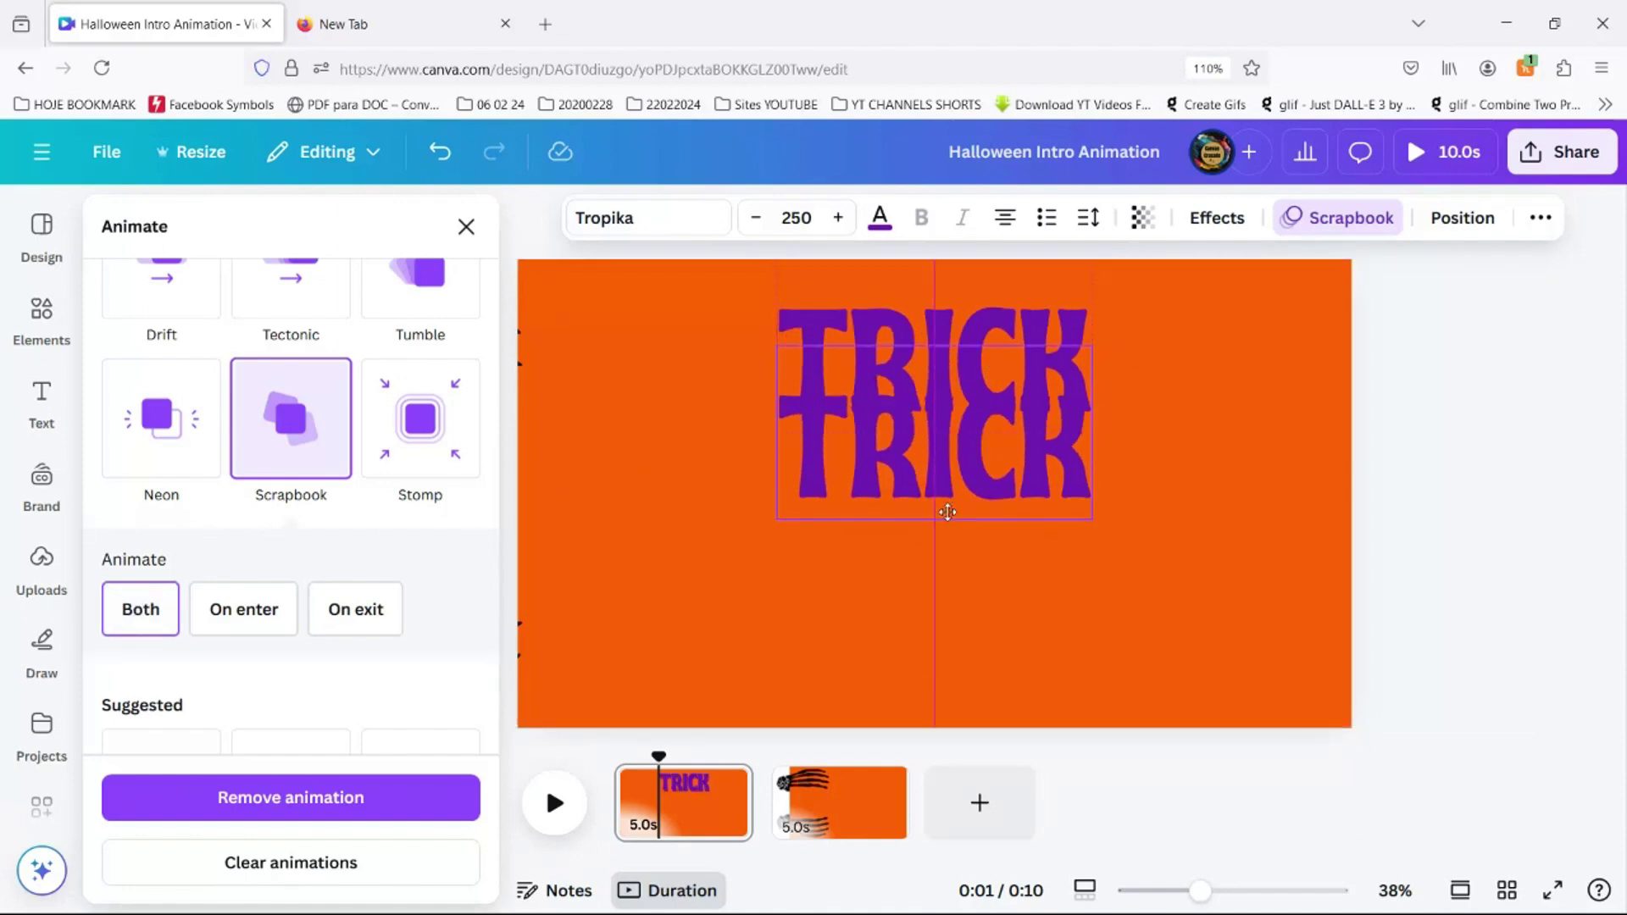
pyautogui.moveTo(956, 490); pyautogui.dragTo(953, 652)
pyautogui.doubleClick(942, 640)
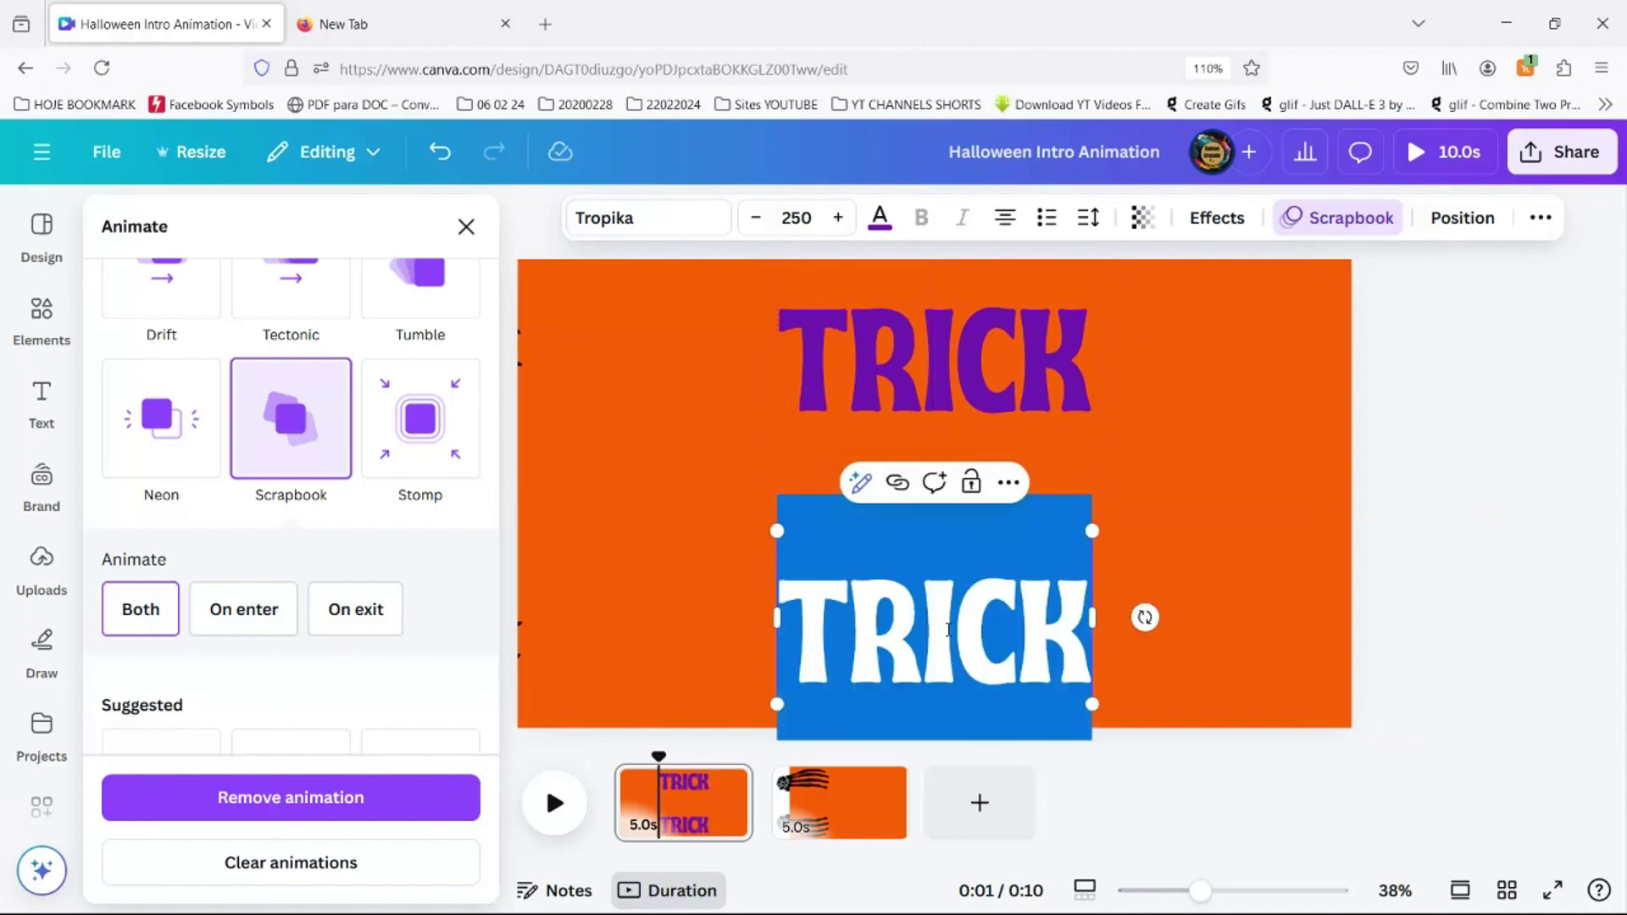
pyautogui.write('TREAT')
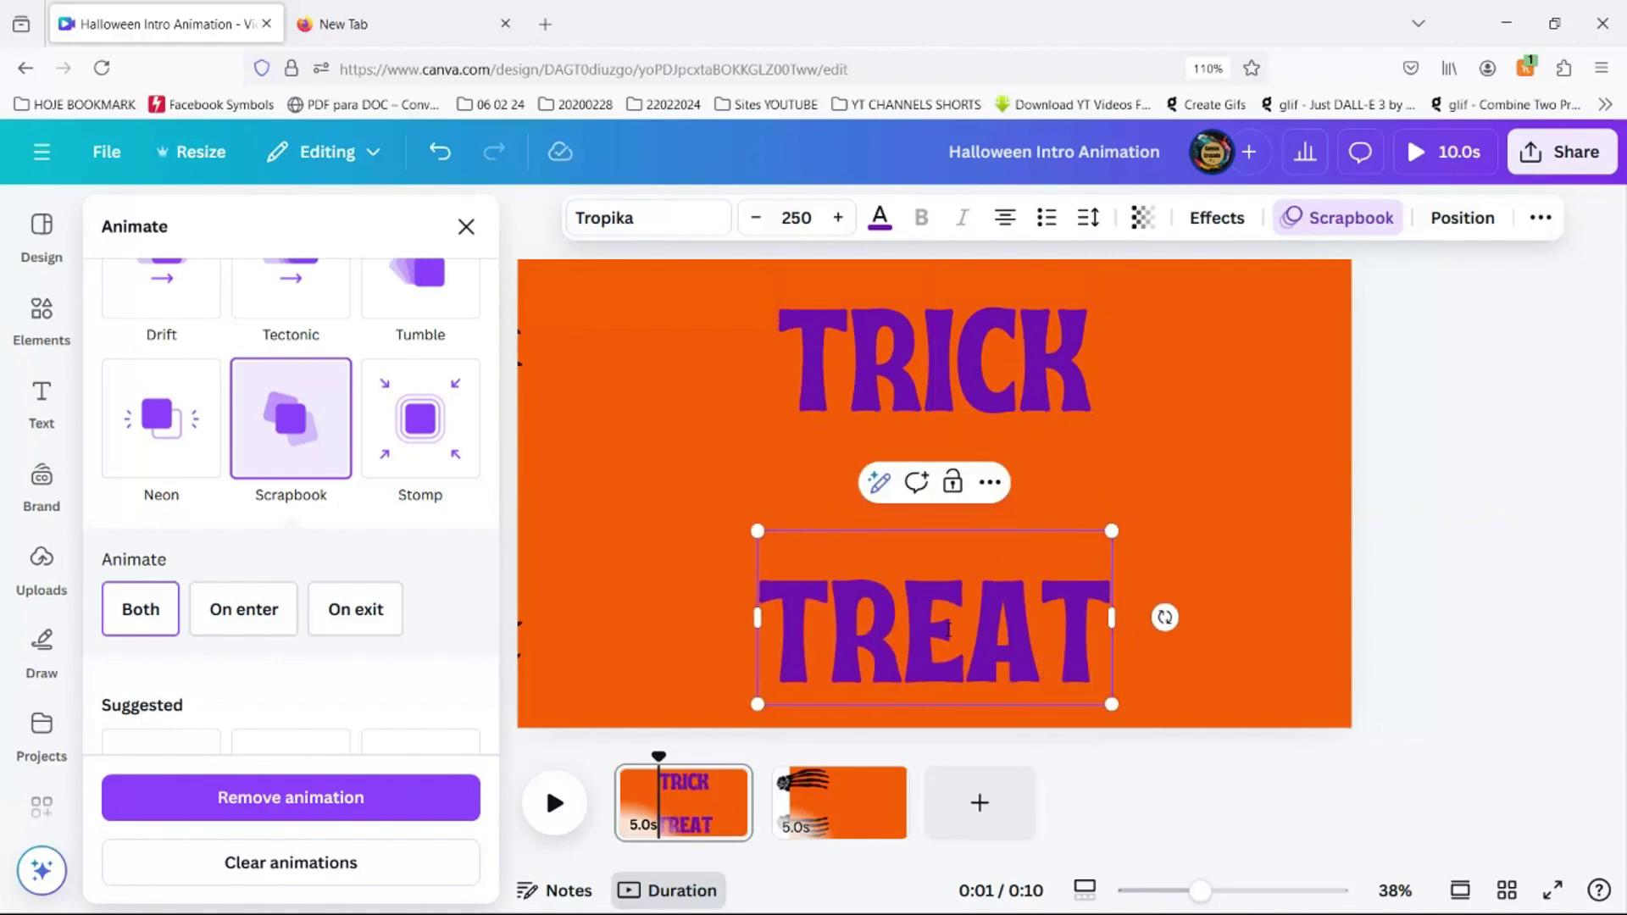
pyautogui.click(1246, 460)
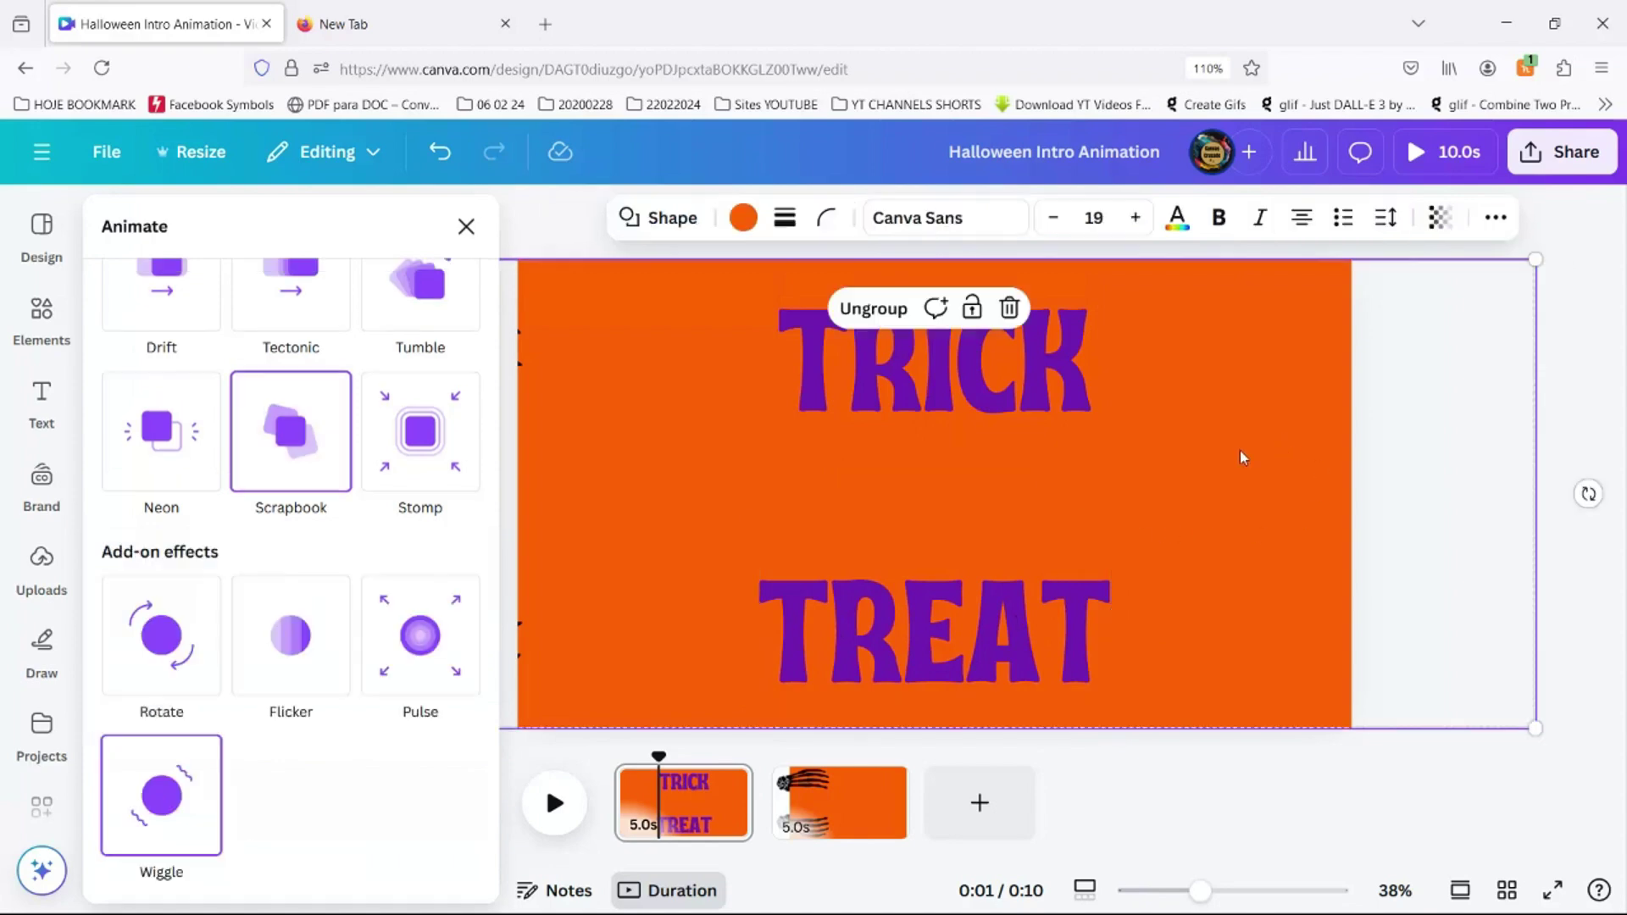
pyautogui.click(912, 599)
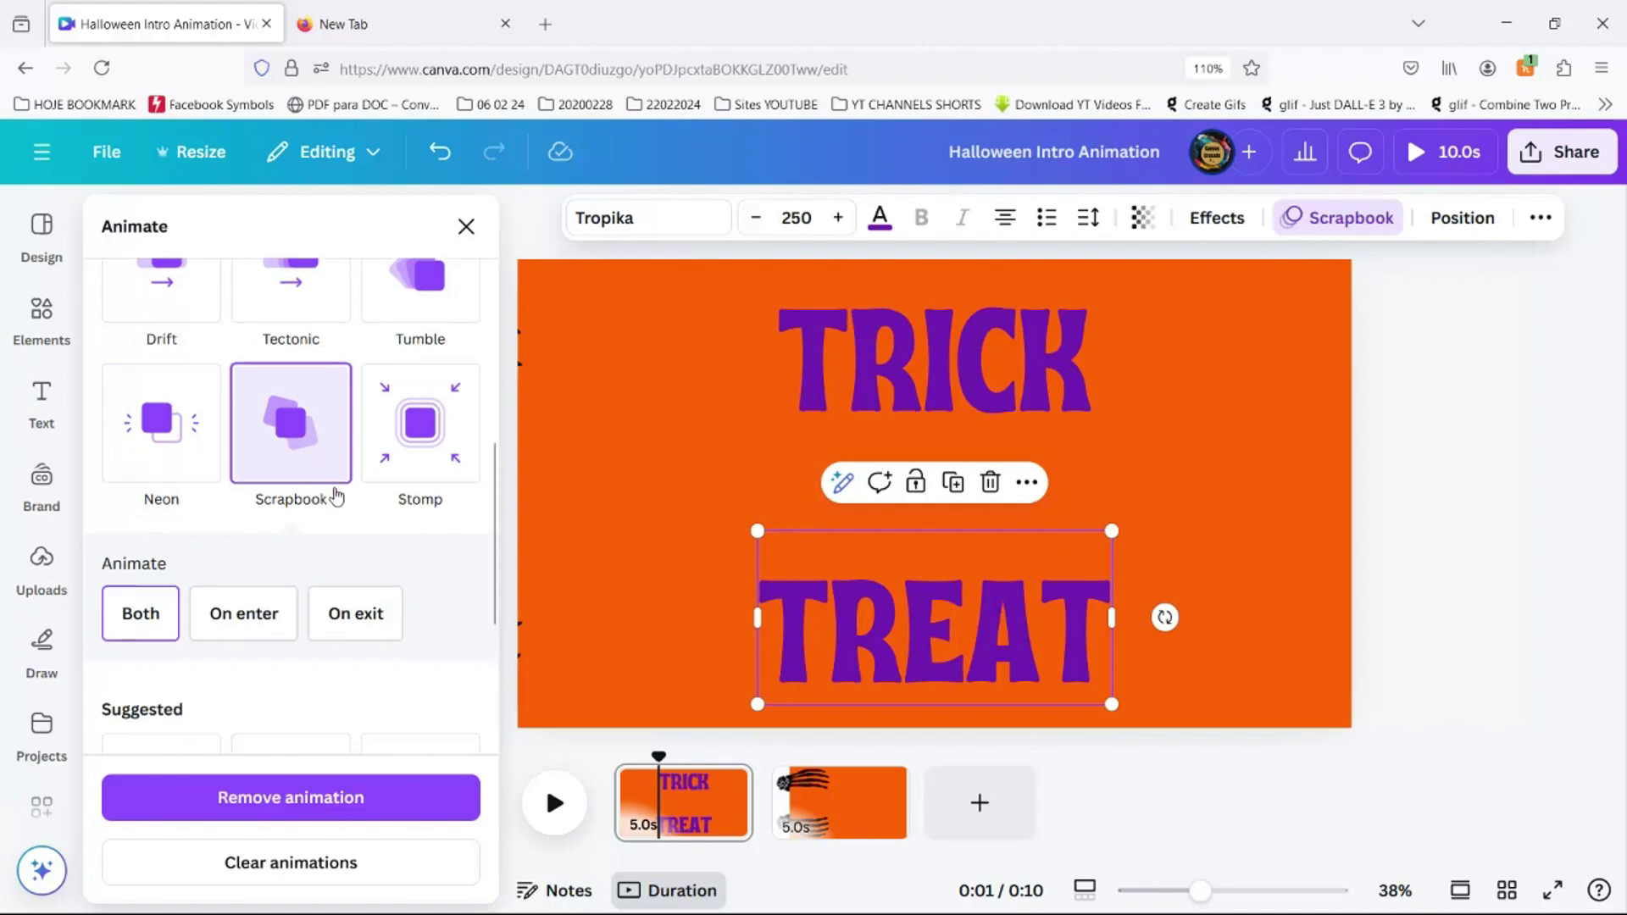
pyautogui.scroll(-10, 356, 474)
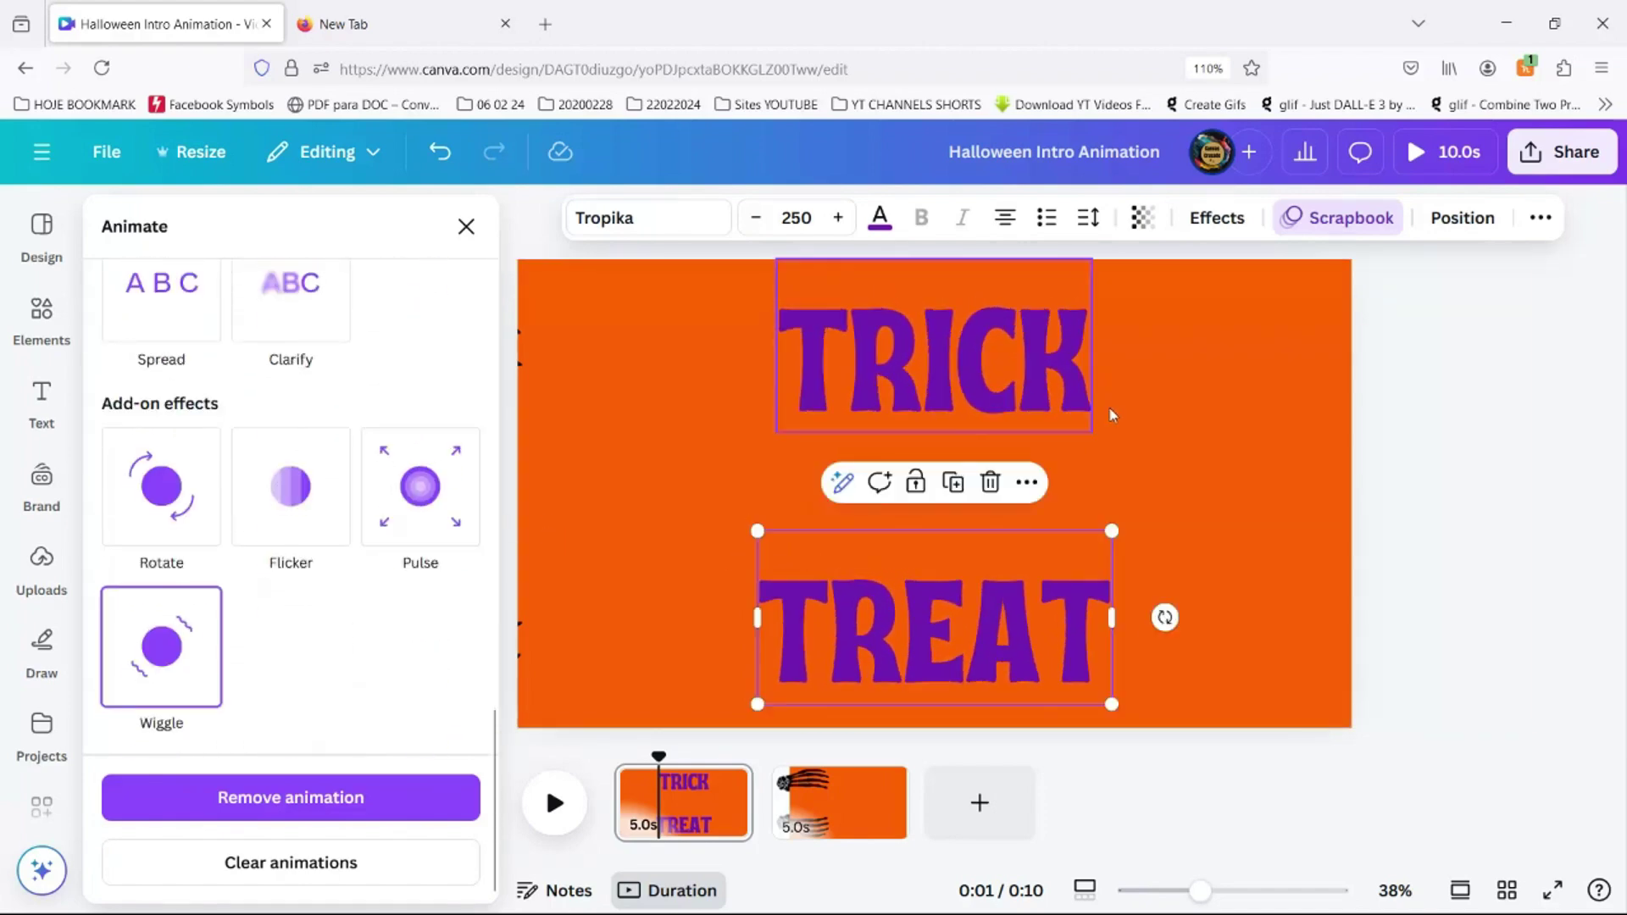
pyautogui.click(1200, 430)
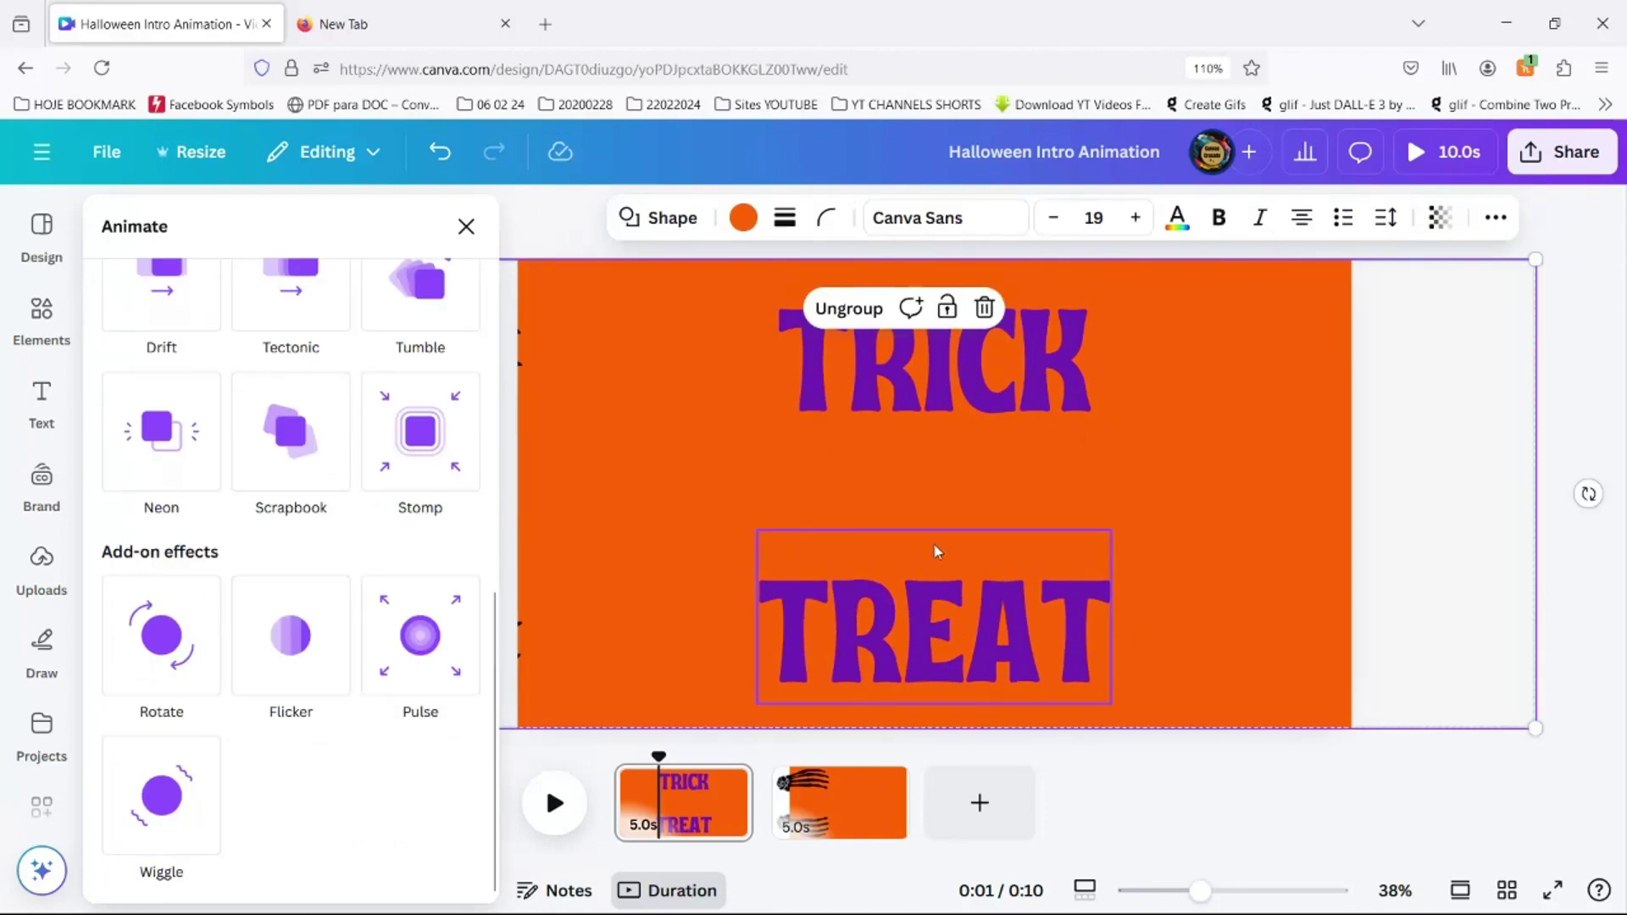
# Step: Duplicate the TREAT heading, place the copy centred between the two words, and change its text to "OR"
pyautogui.click(964, 556)
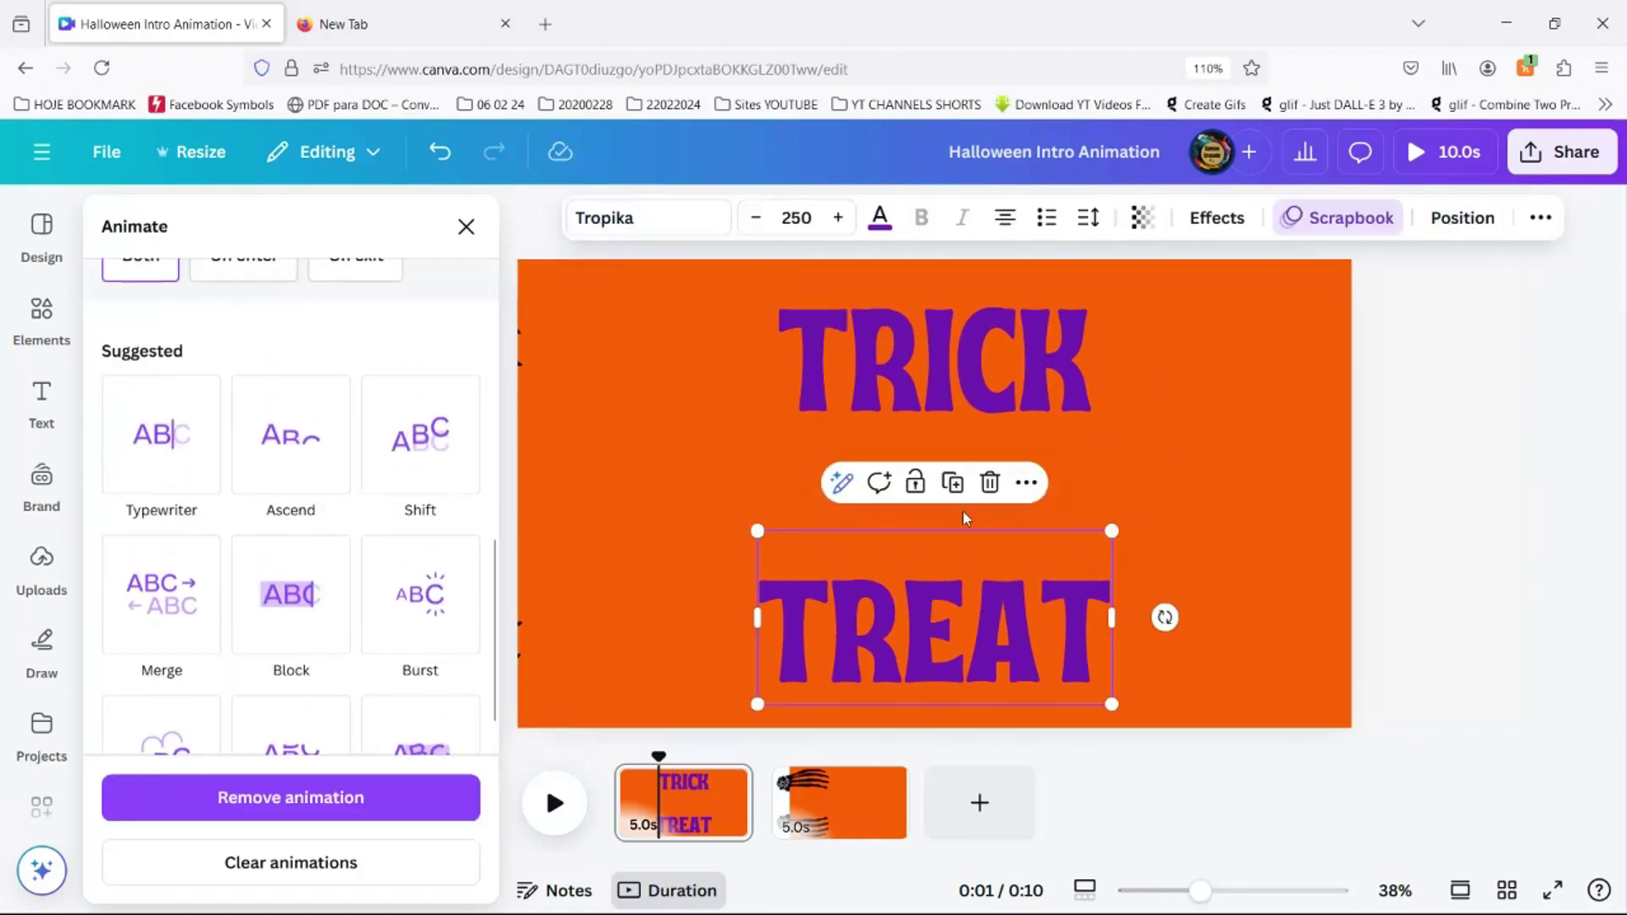
pyautogui.click(953, 482)
pyautogui.moveTo(968, 625); pyautogui.dragTo(970, 489)
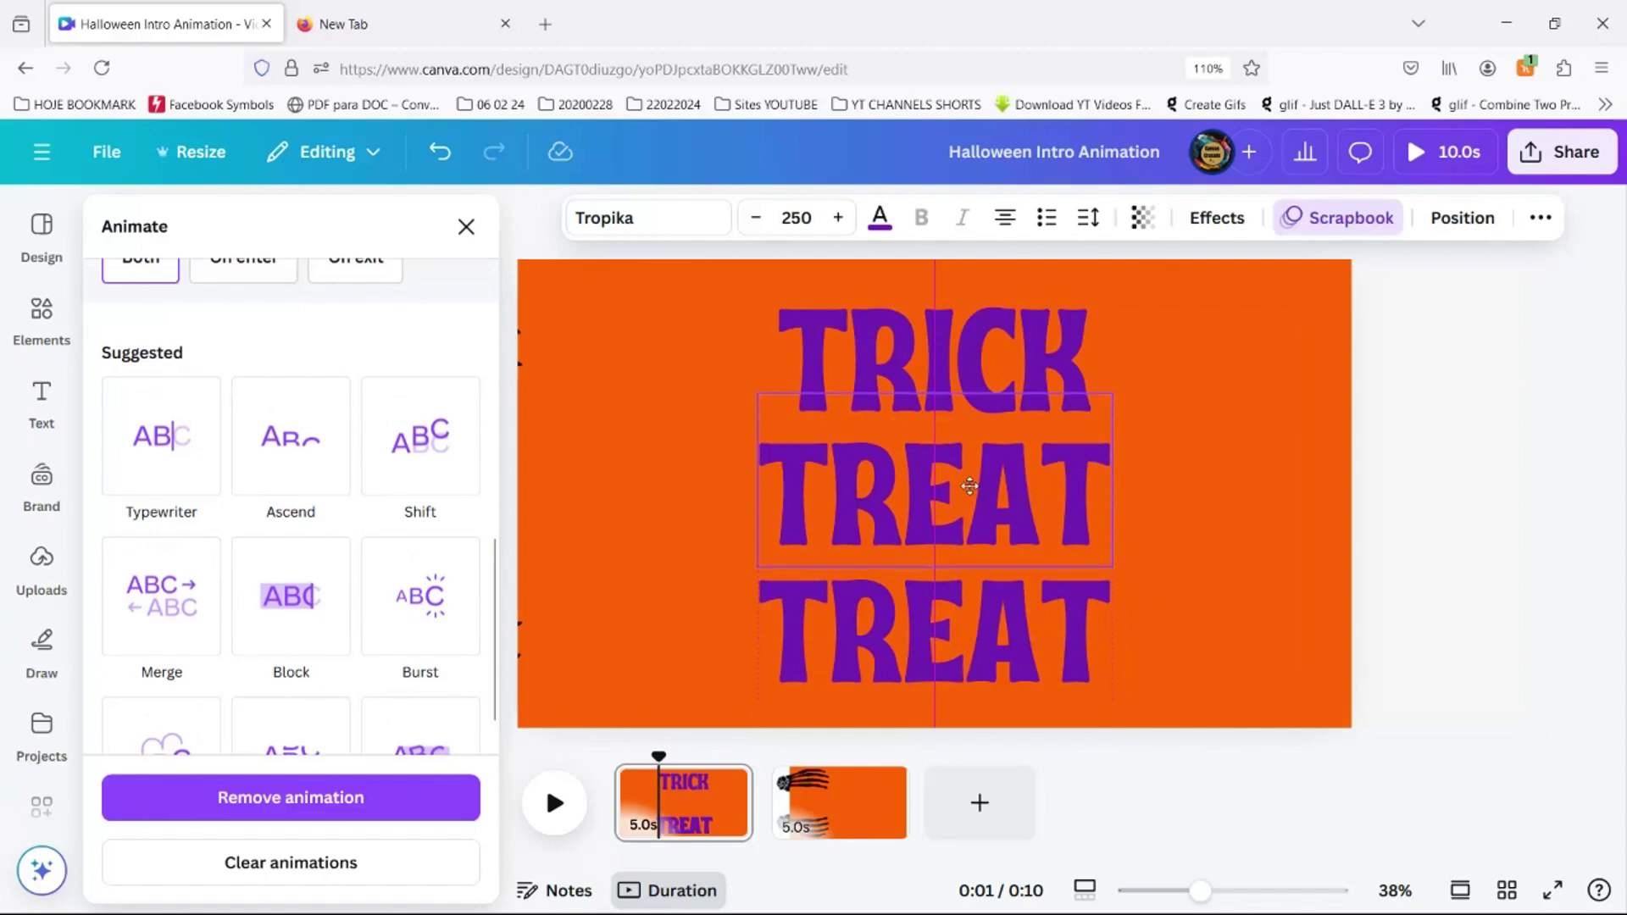
pyautogui.doubleClick(968, 488)
pyautogui.write('OR')
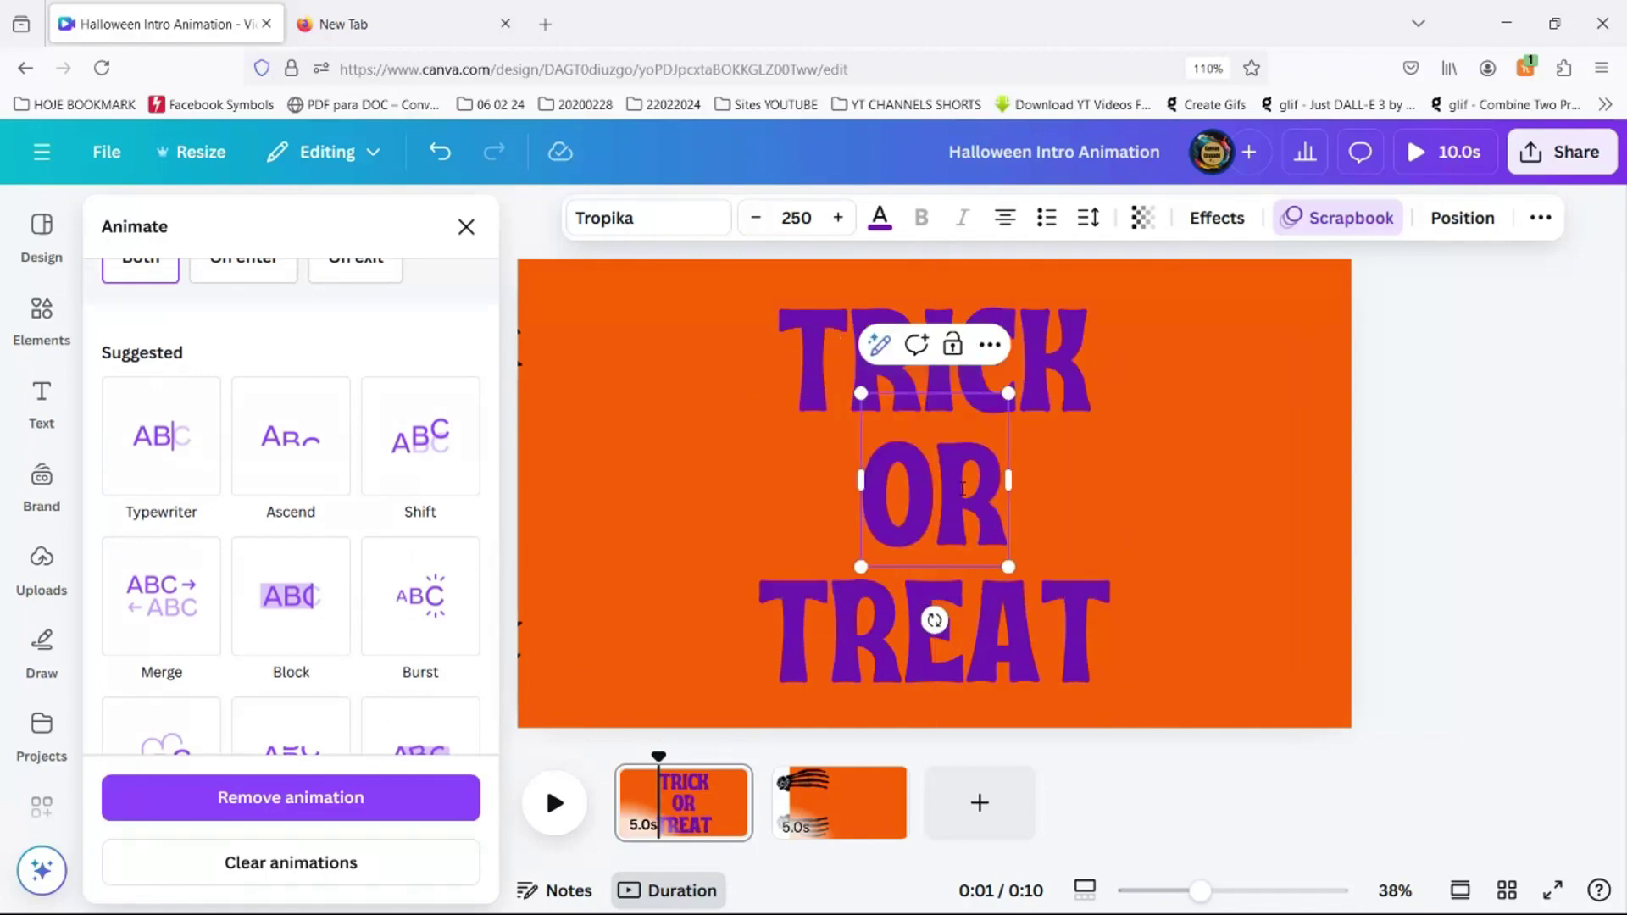
# Step: Set the word OR to size 200 in the Tropika Script font
pyautogui.doubleClick(963, 489)
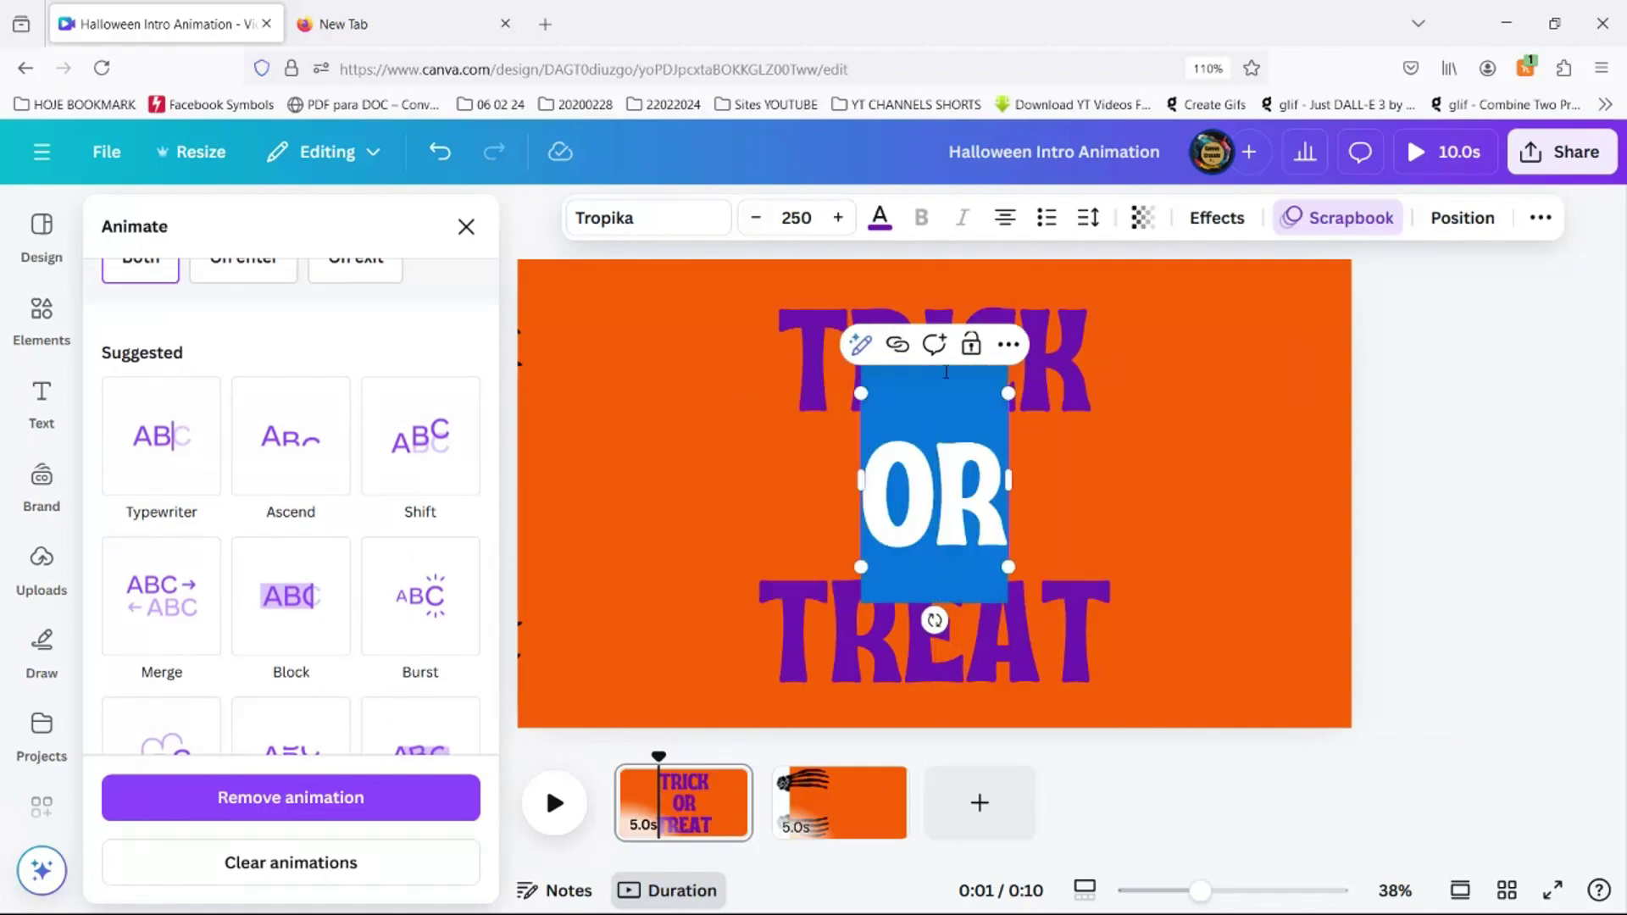
pyautogui.click(799, 220)
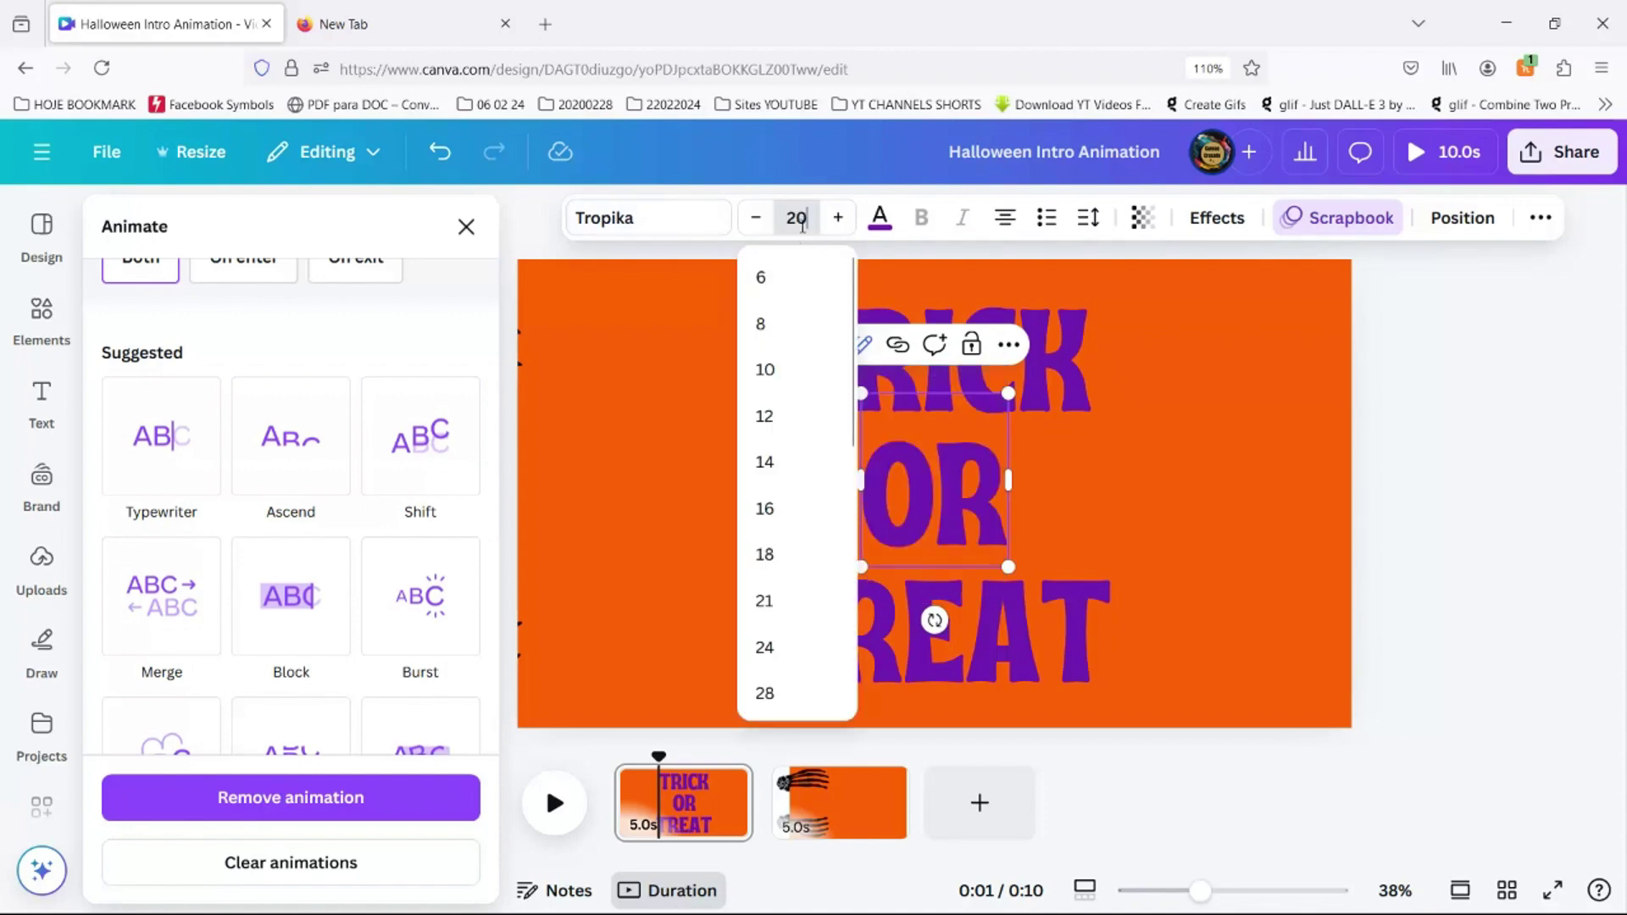
pyautogui.write('200')
pyautogui.press('Return')
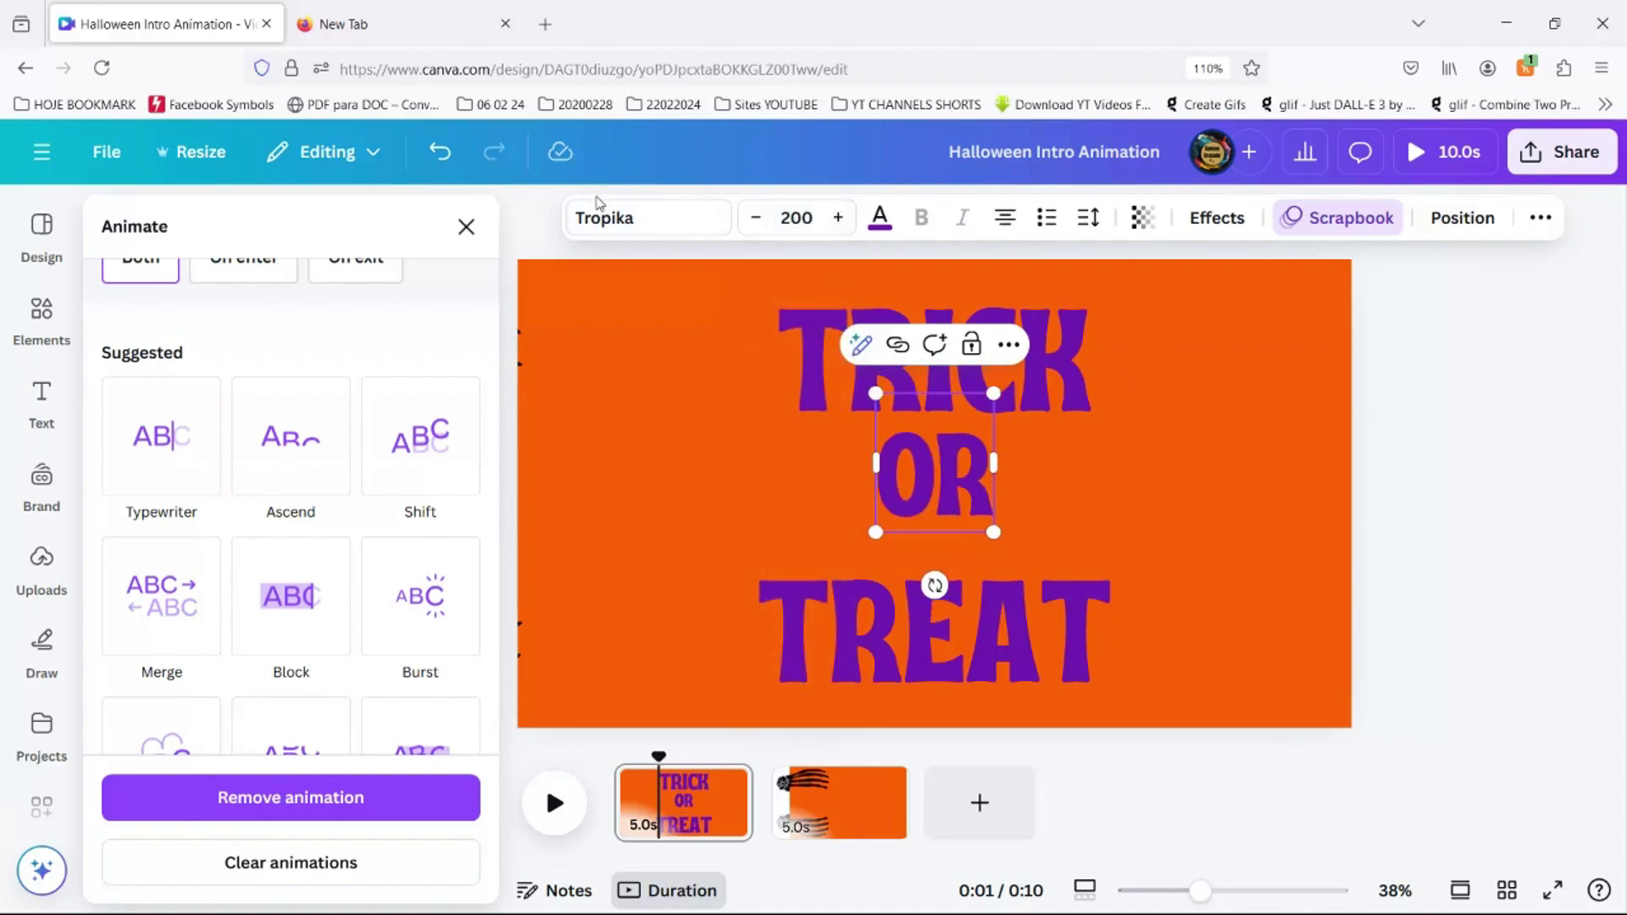
pyautogui.click(662, 218)
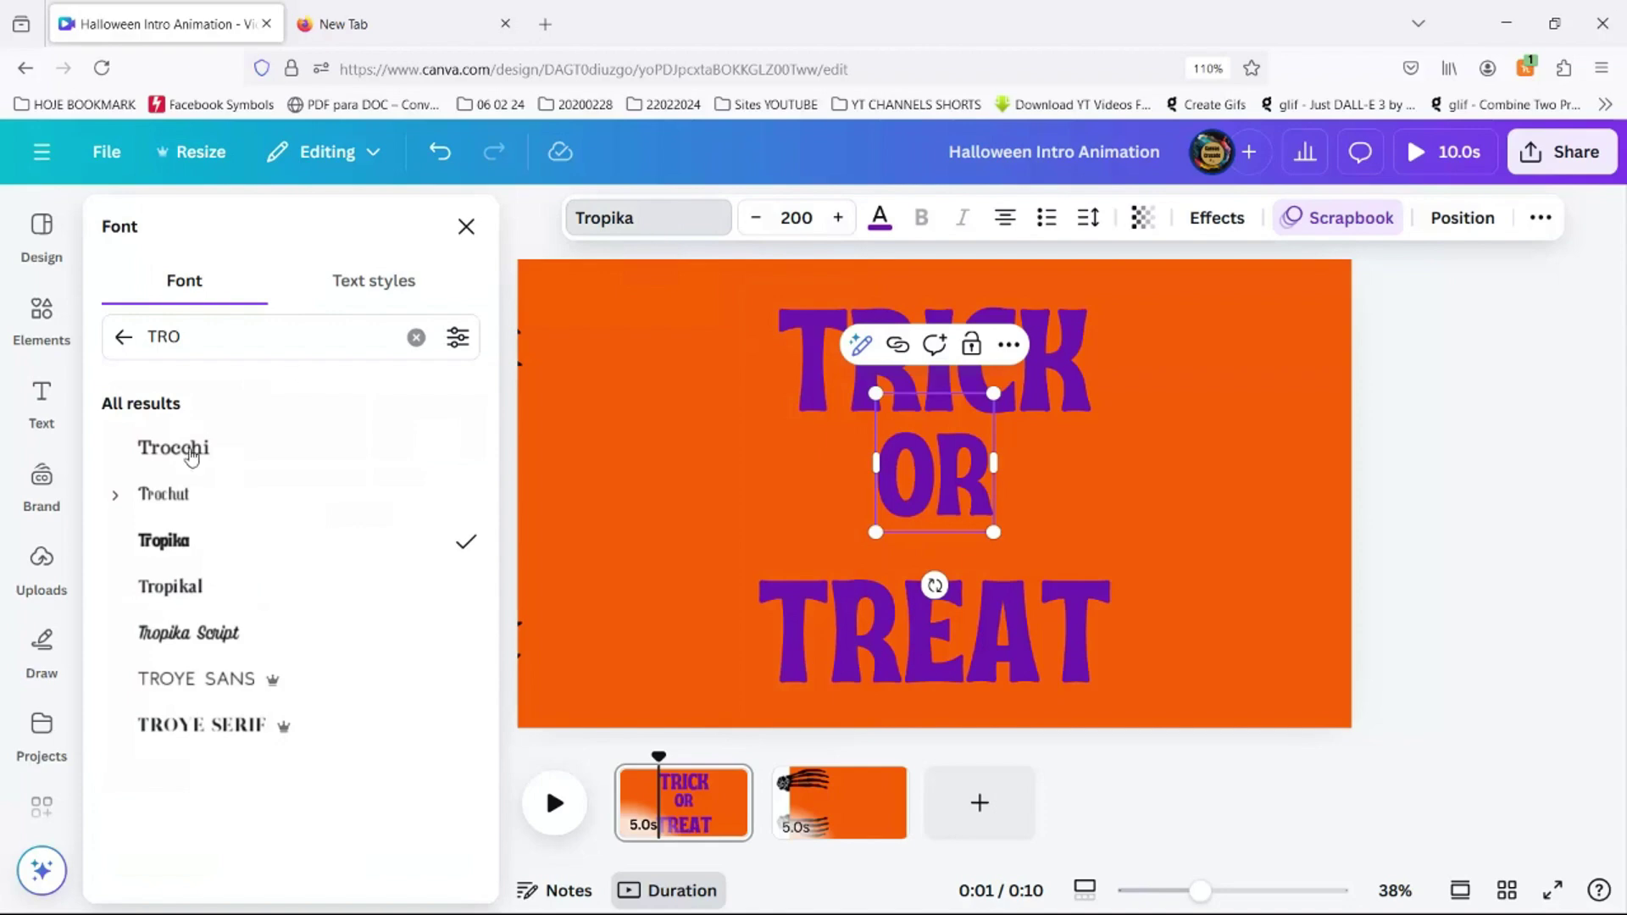
pyautogui.click(191, 634)
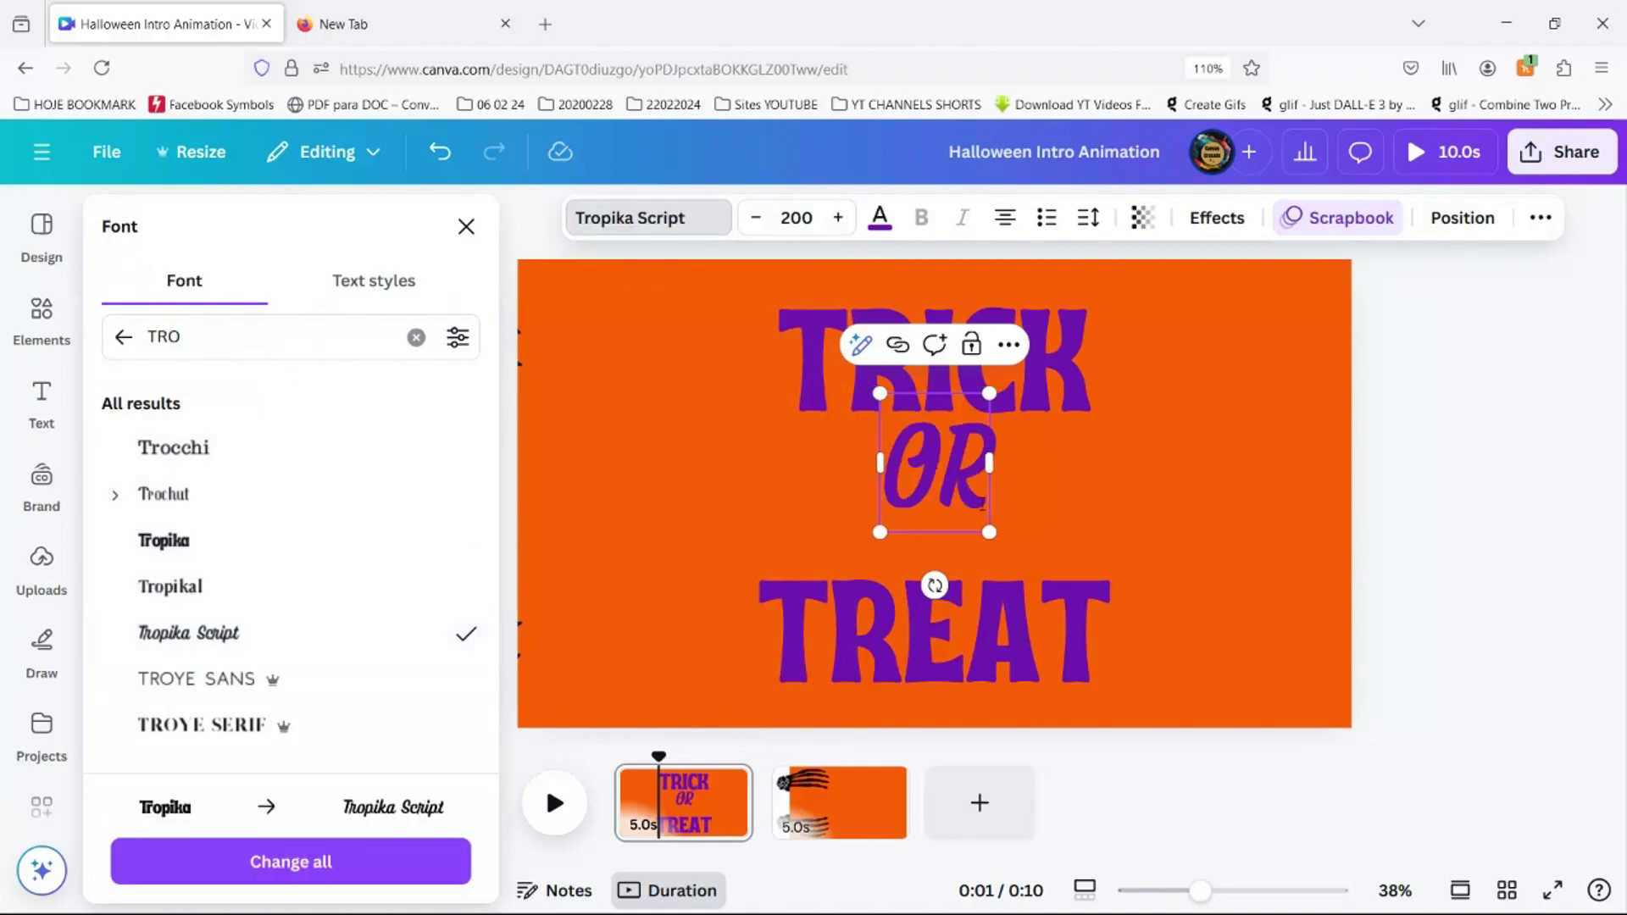
# Step: Colour the word OR with the Brand Kit lime green
pyautogui.click(879, 222)
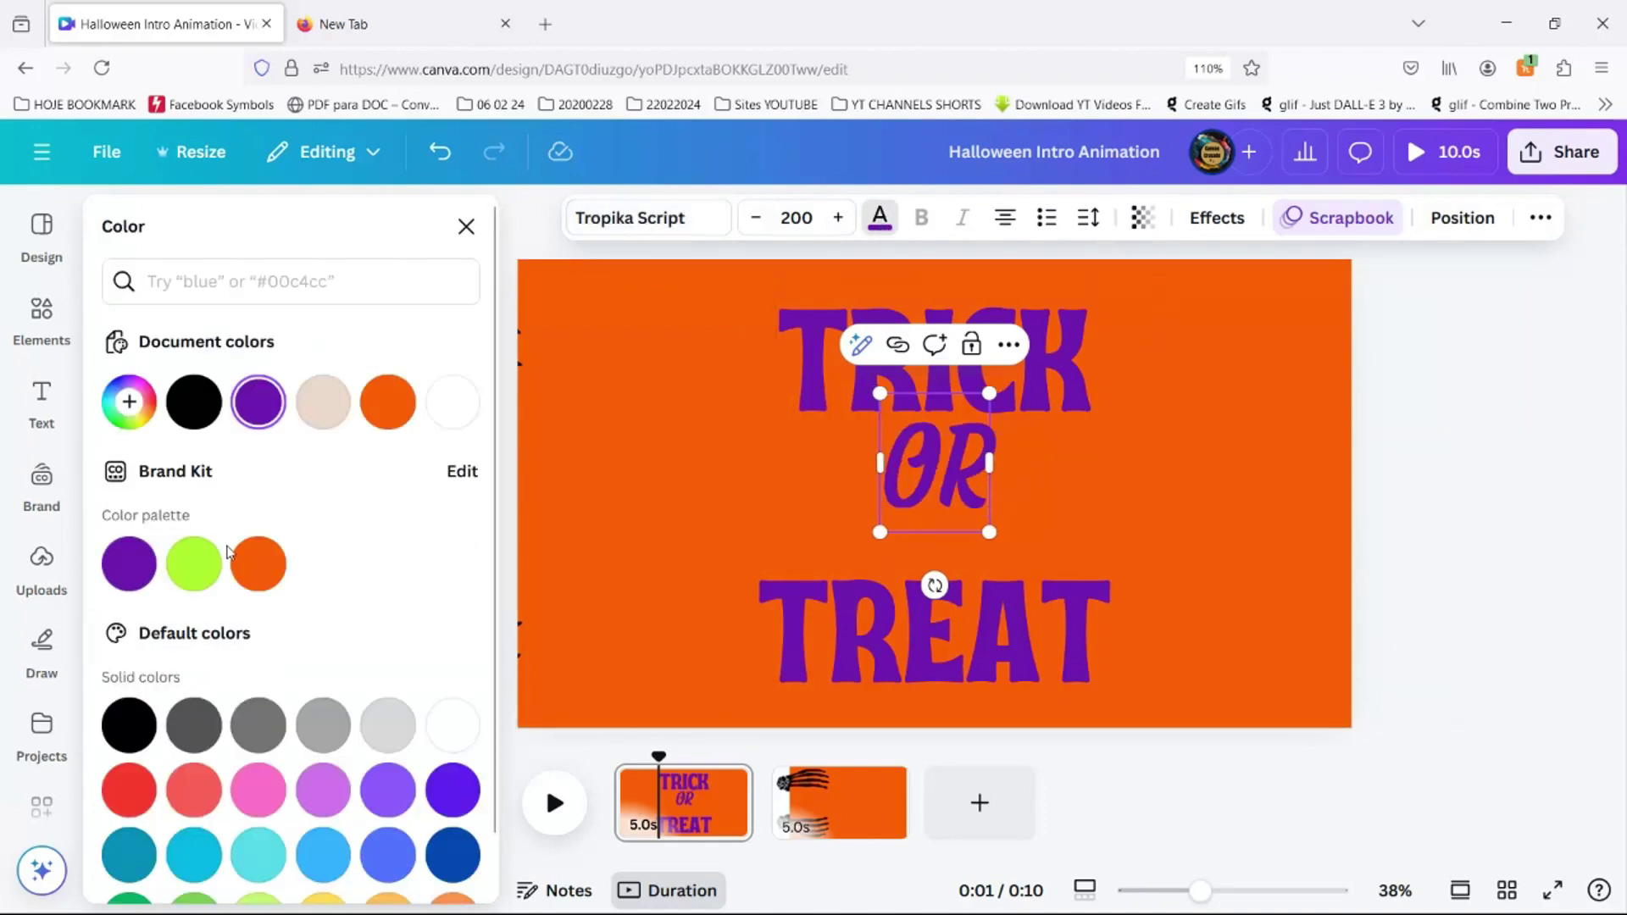
pyautogui.click(194, 577)
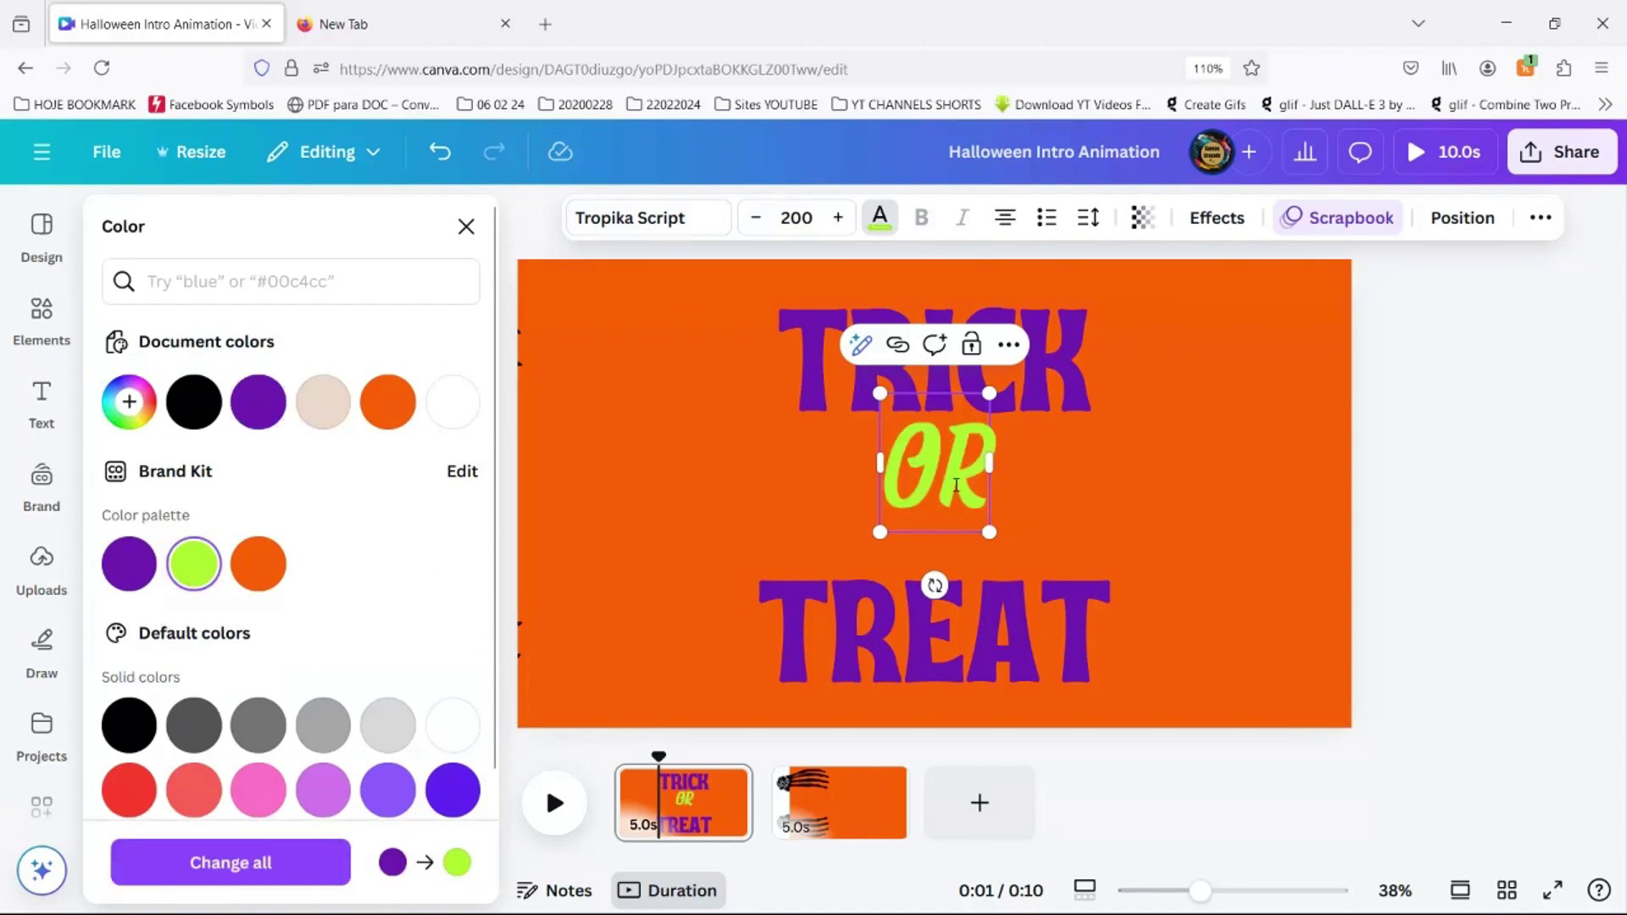
pyautogui.click(1108, 498)
# Step: Lower OR to sit midway between TRICK and TREAT, and nudge TREAT slightly down while keeping it centred
pyautogui.moveTo(968, 470); pyautogui.dragTo(968, 493)
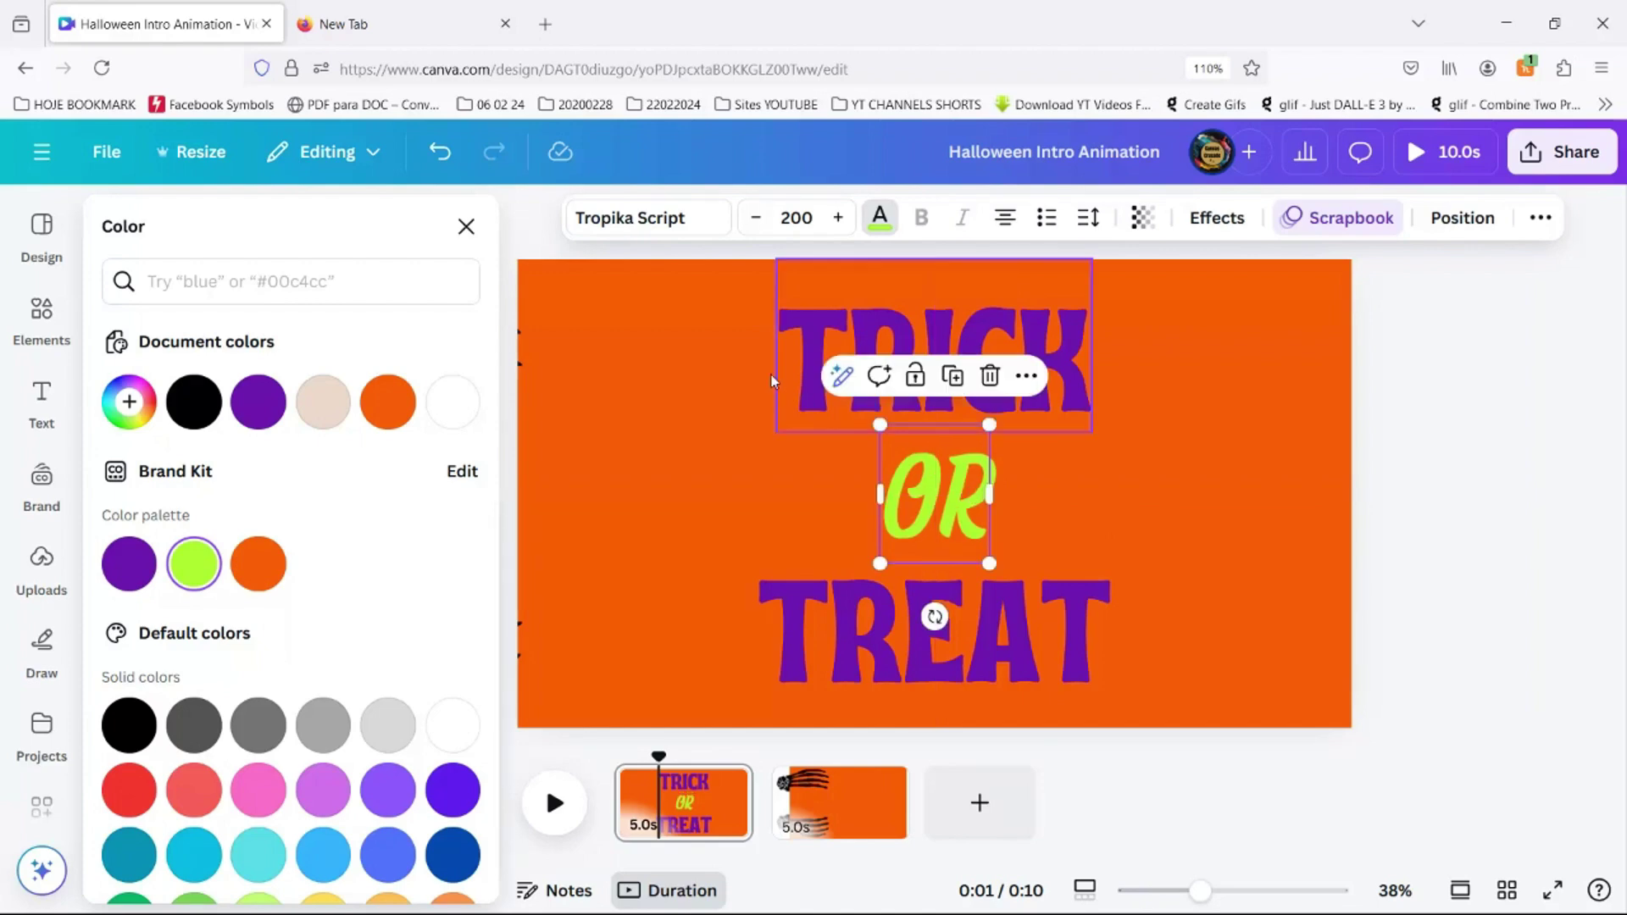
pyautogui.click(794, 335)
pyautogui.moveTo(794, 335); pyautogui.dragTo(797, 338)
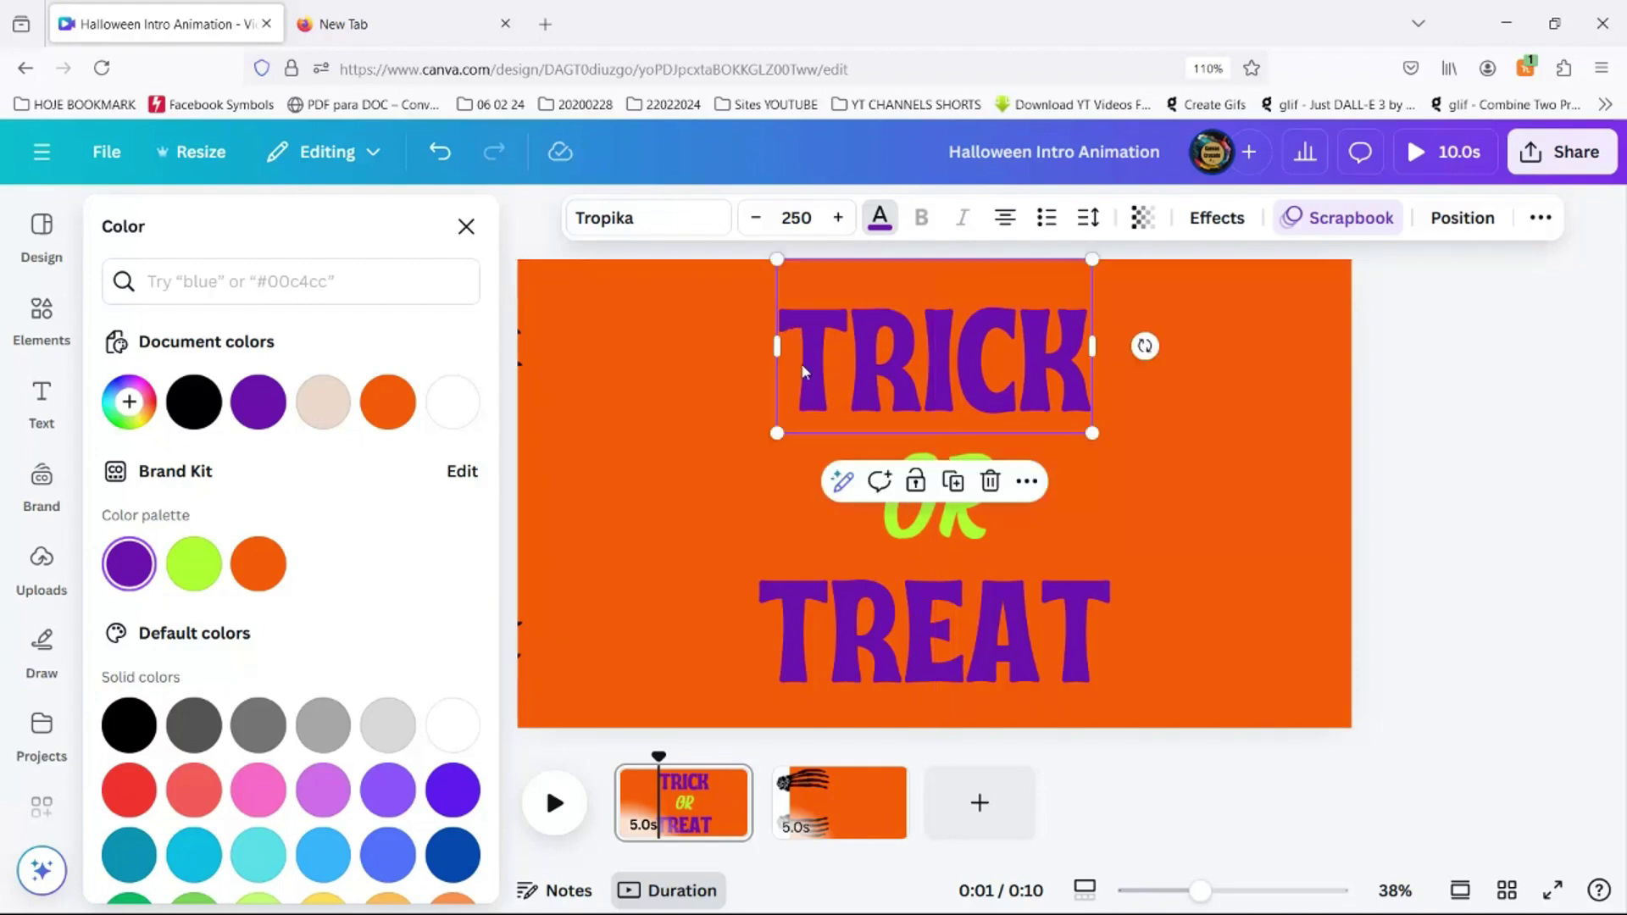
pyautogui.moveTo(892, 642); pyautogui.dragTo(889, 638)
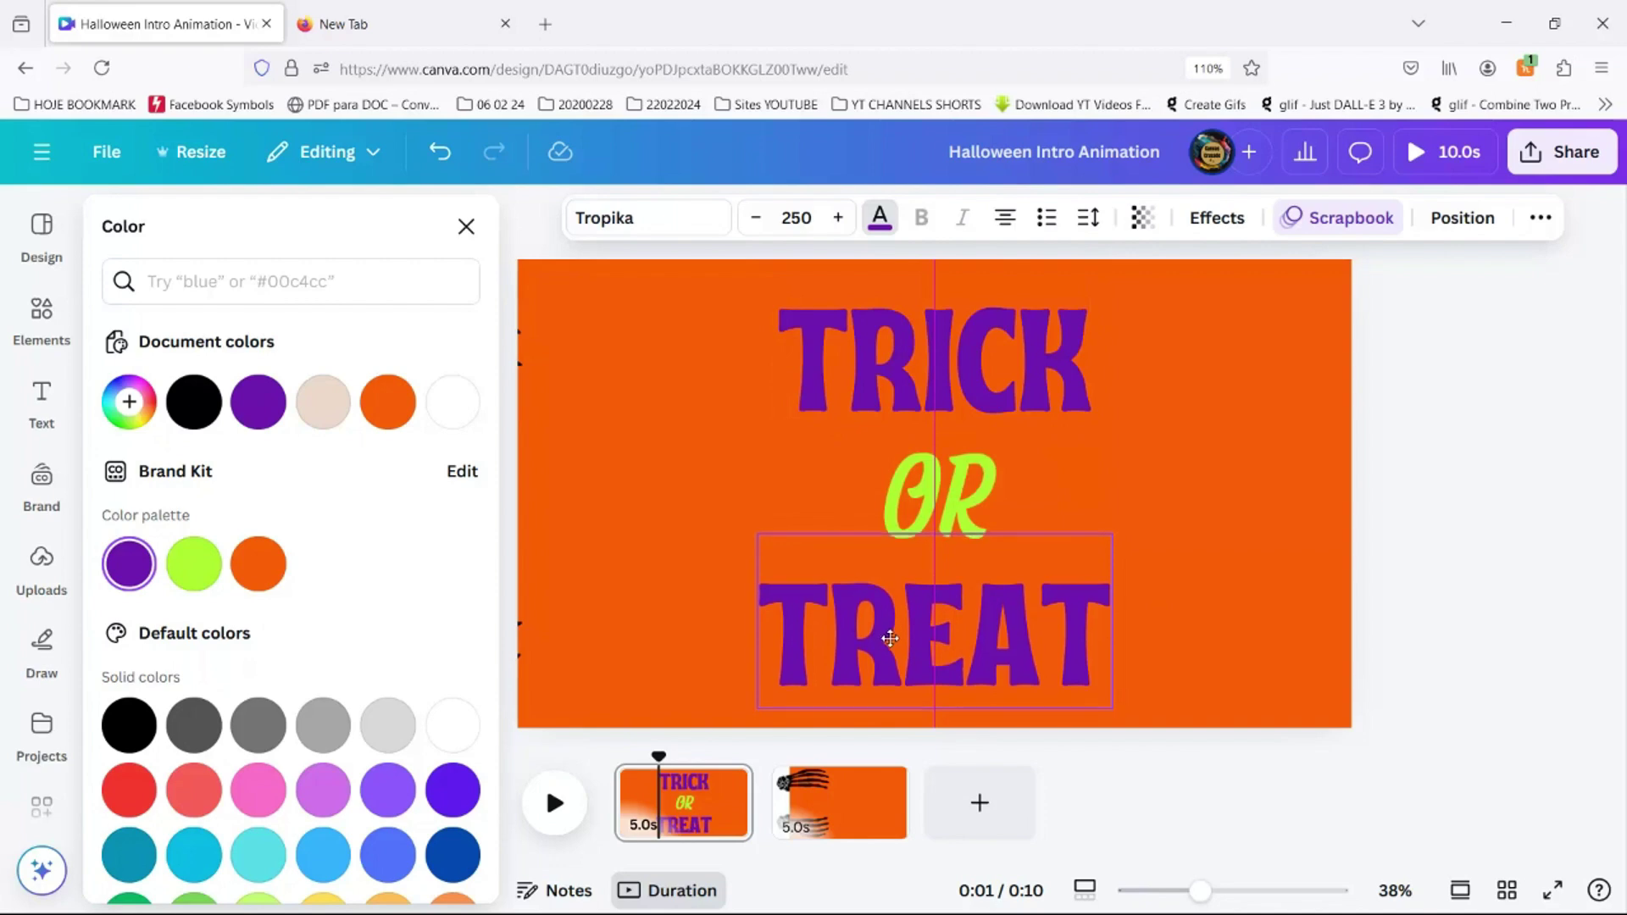
# Step: Apply the Wiggle add-on effect to the word OR alongside its Scrapbook animation
pyautogui.click(963, 447)
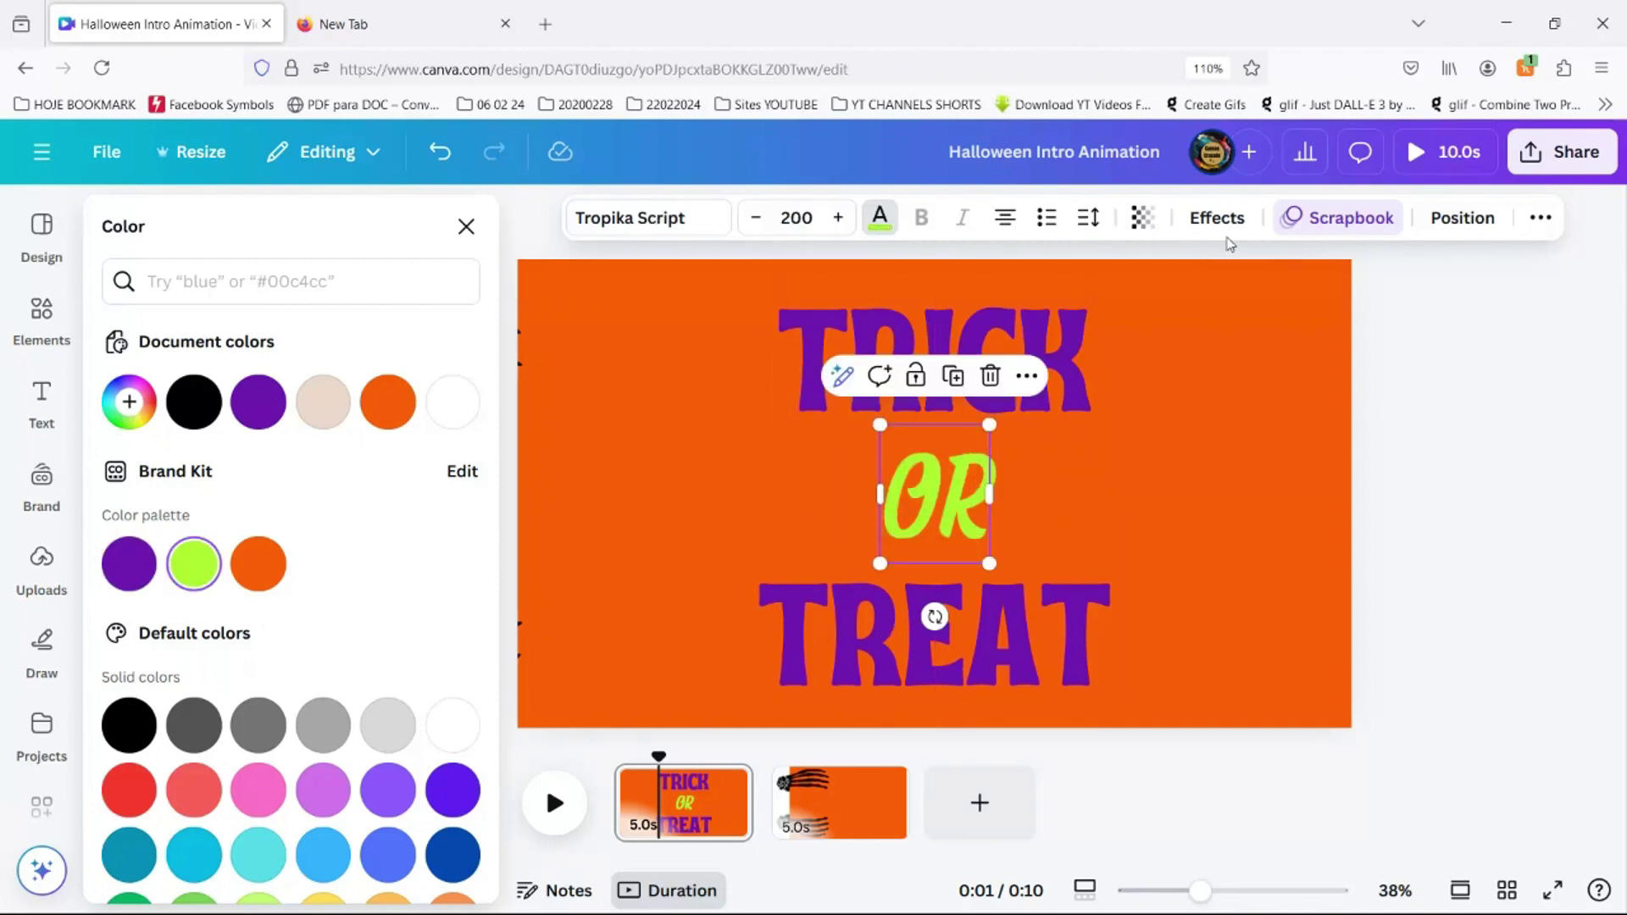
pyautogui.click(1331, 222)
pyautogui.scroll(-5, 250, 723)
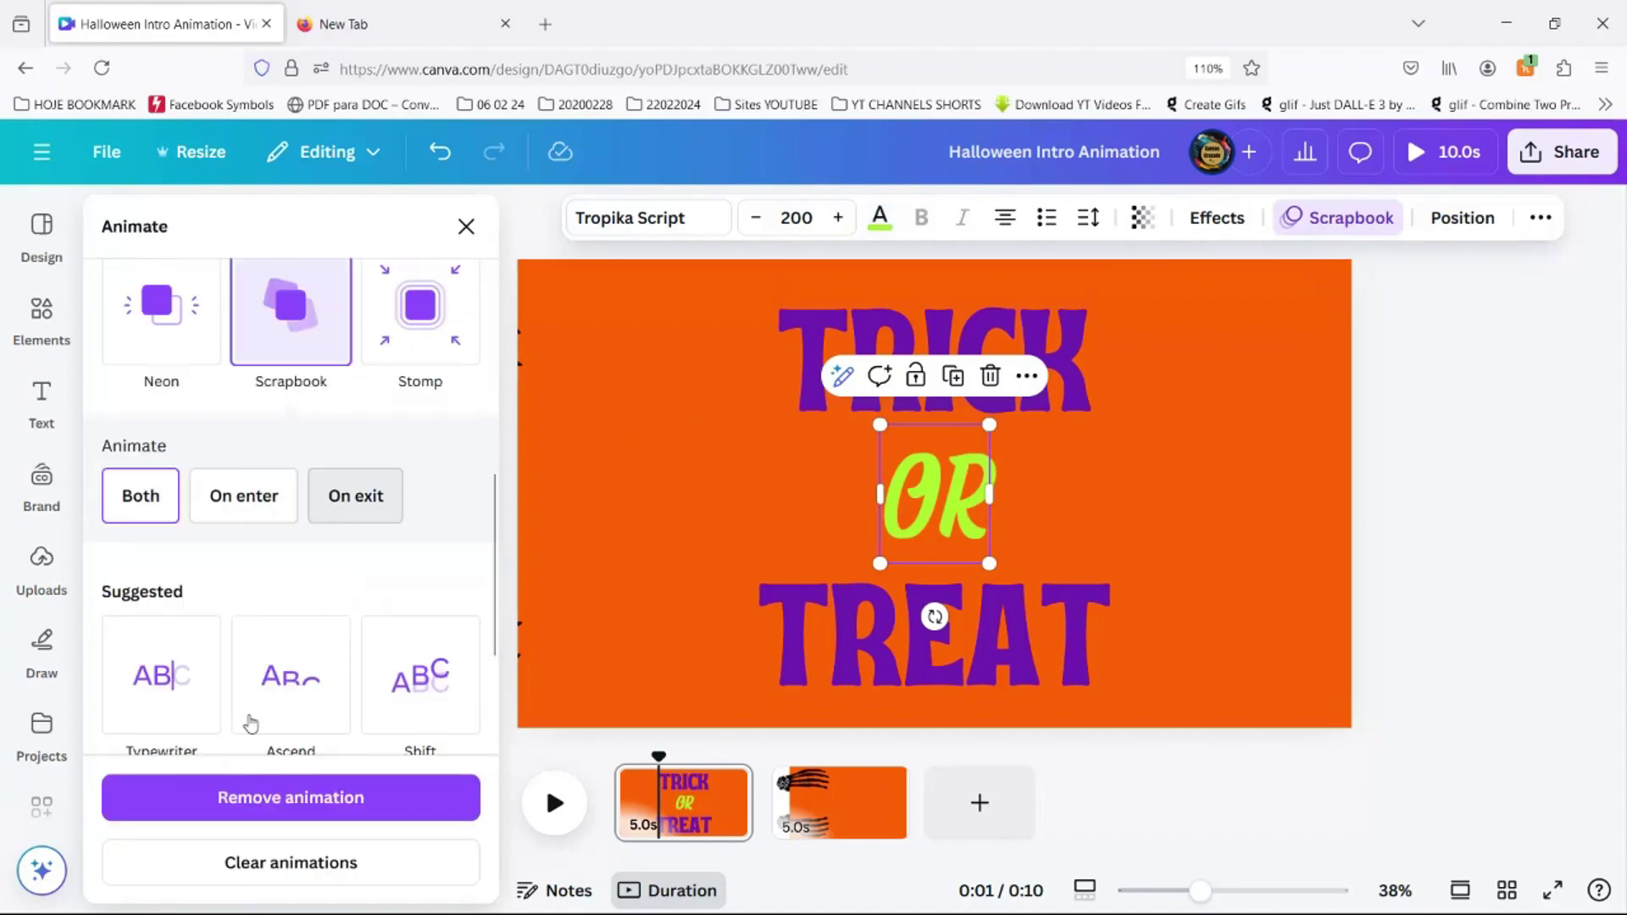
pyautogui.scroll(-5, 115, 573)
pyautogui.scroll(-5, 250, 702)
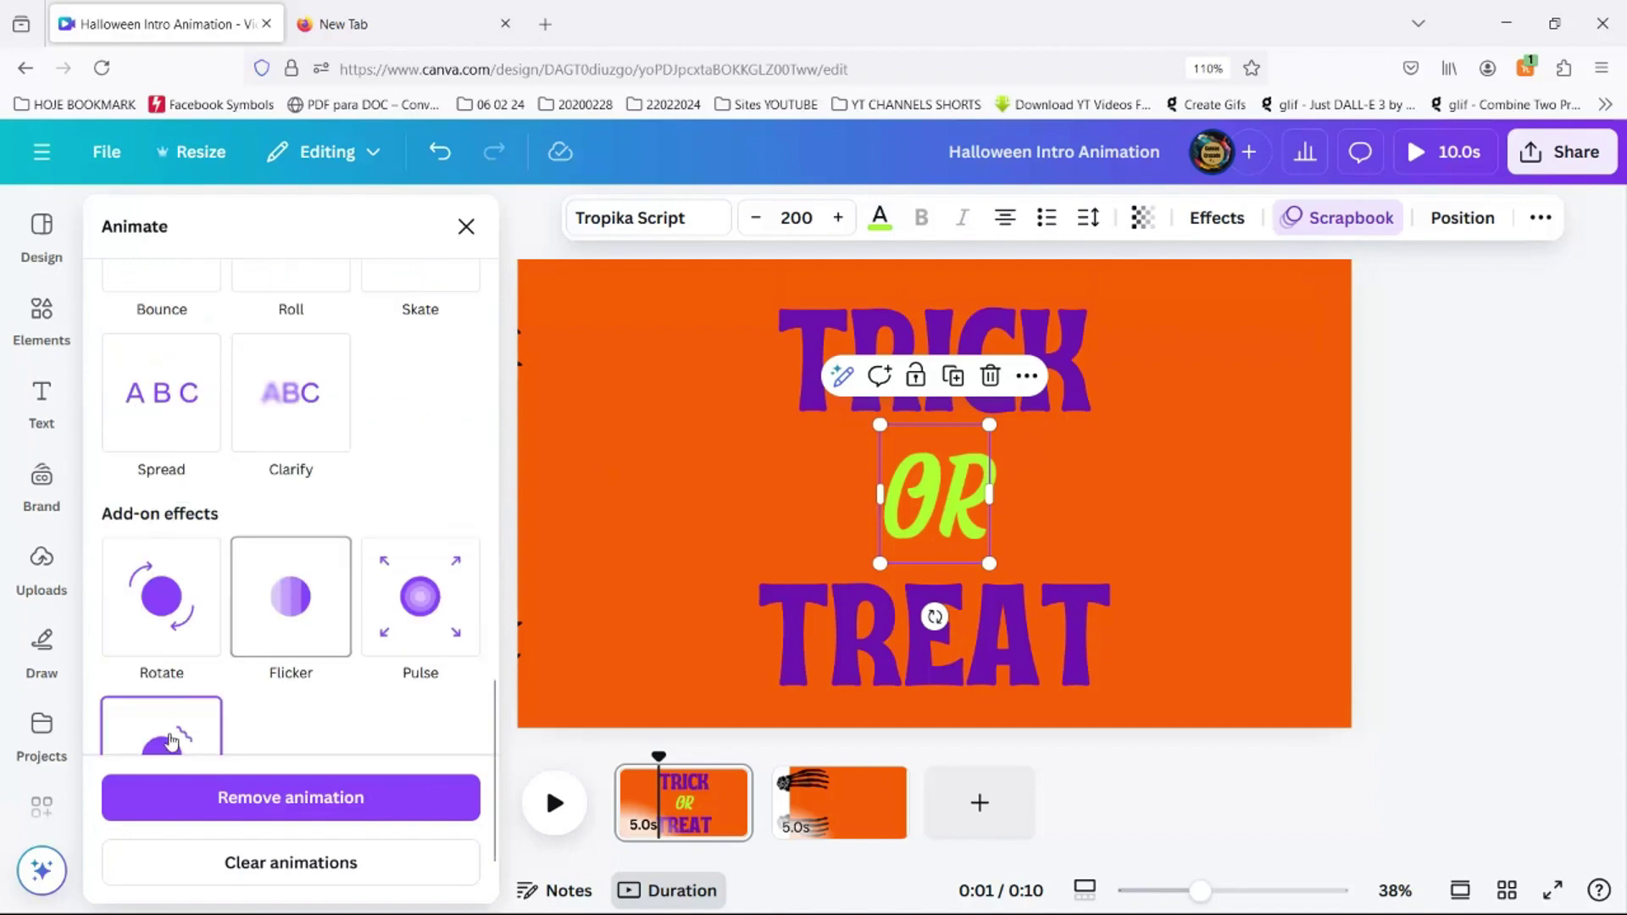
pyautogui.click(170, 670)
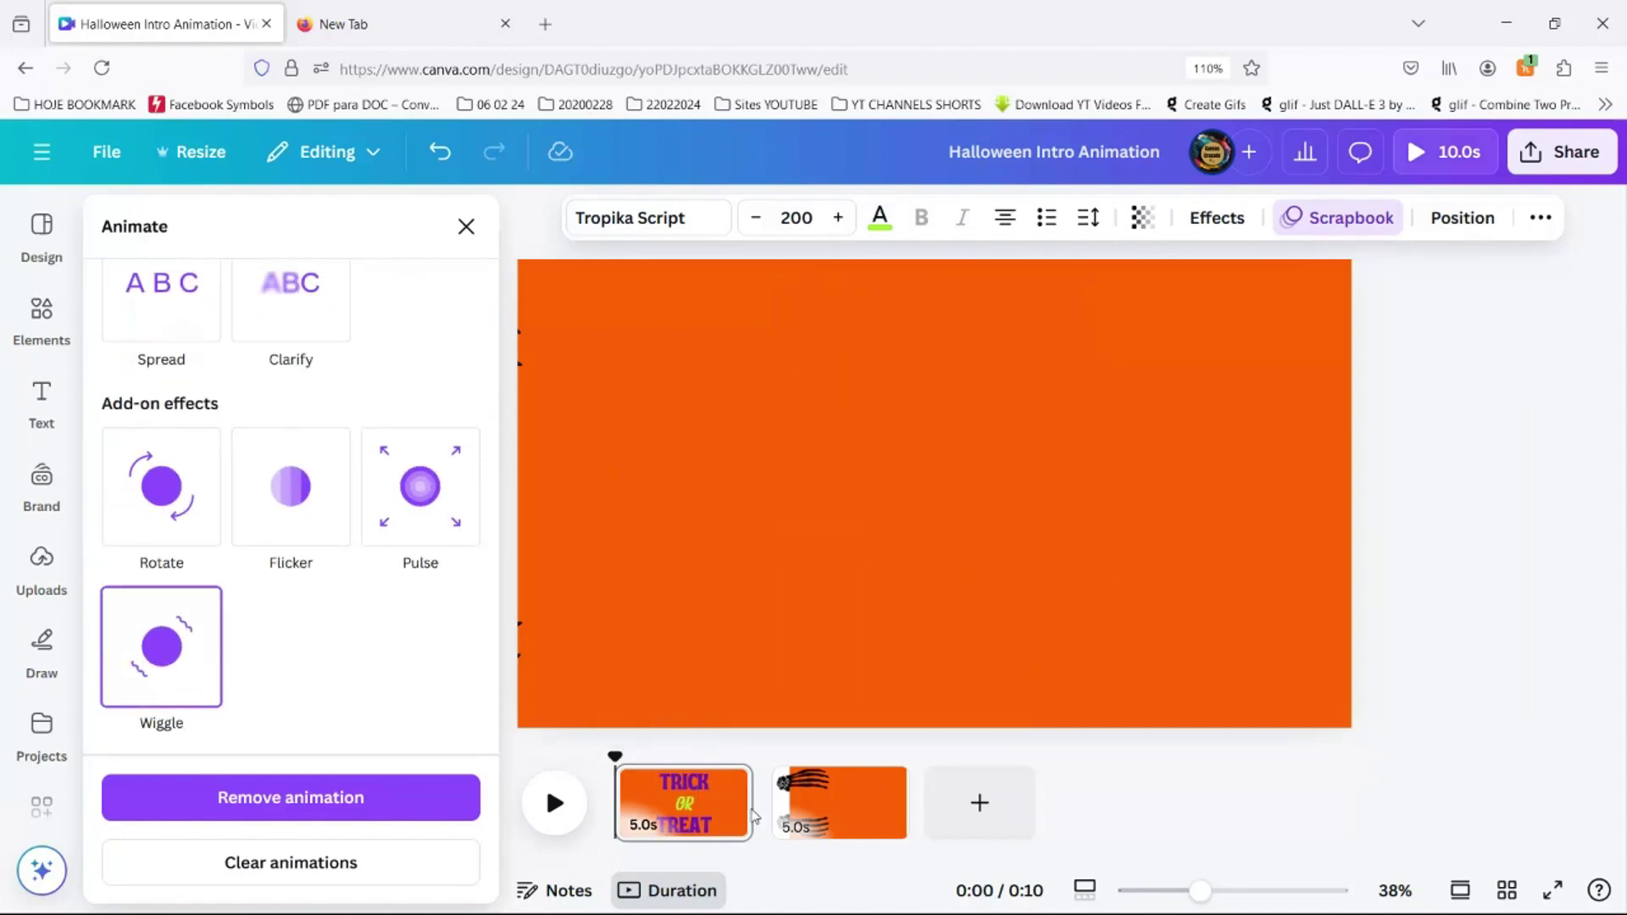
# Step: Shorten the first page to 3.0 seconds and play back the animation
pyautogui.moveTo(749, 803); pyautogui.dragTo(696, 801)
pyautogui.click(555, 803)
pyautogui.click(555, 804)
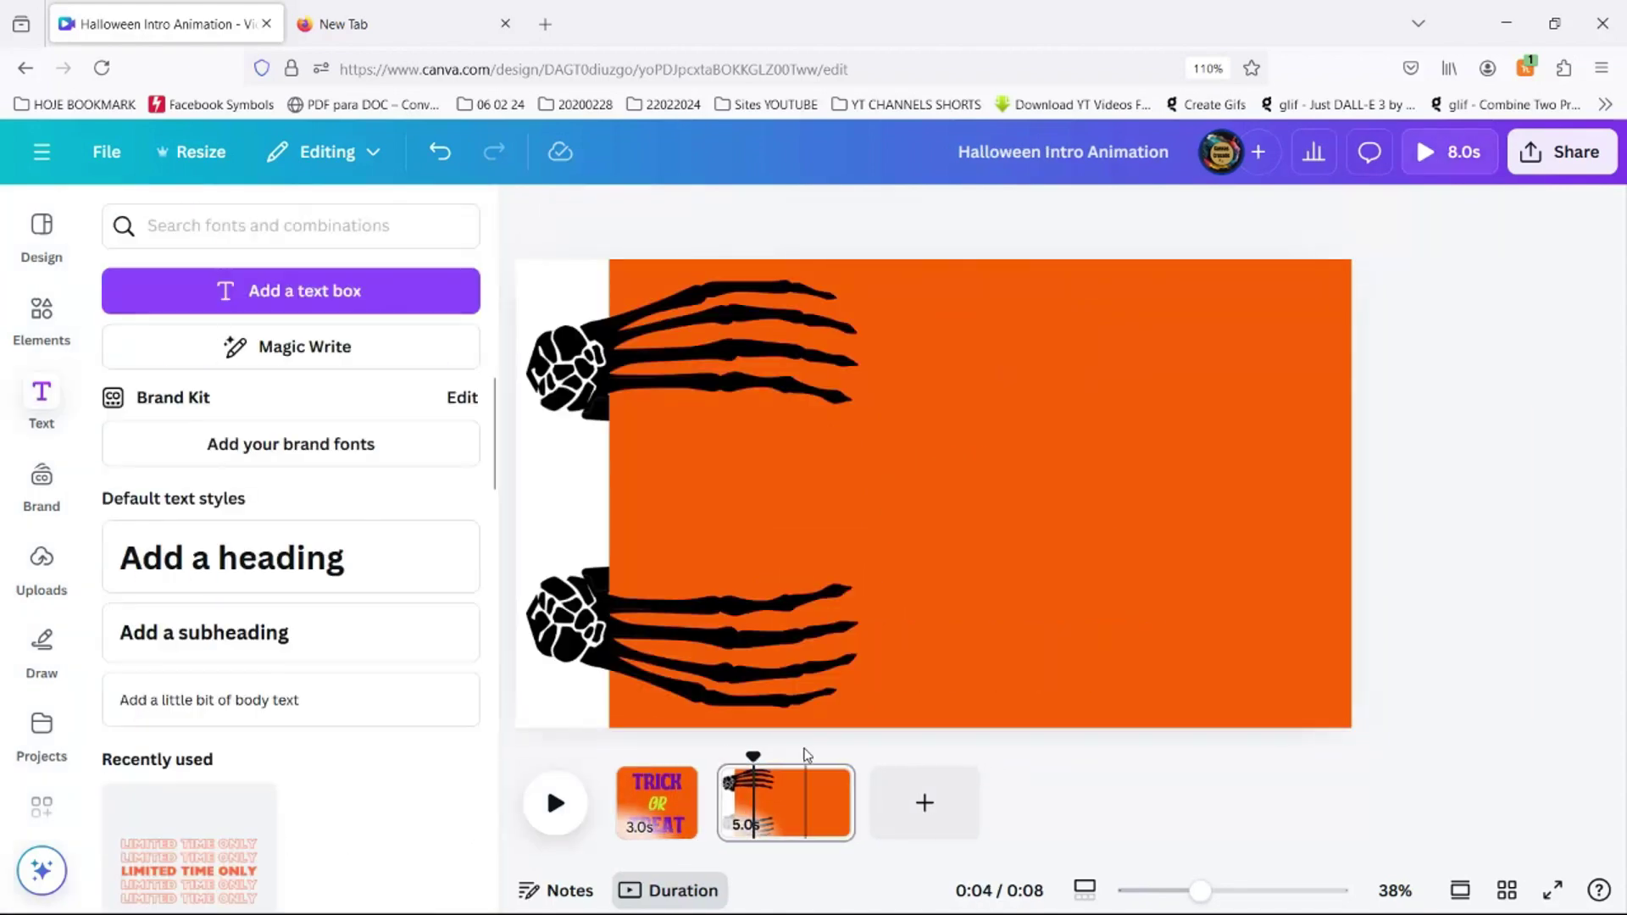
pyautogui.click(555, 803)
pyautogui.click(555, 803)
# Step: Show the element timing for TREAT on the first page and check the timing of OR
pyautogui.click(819, 657)
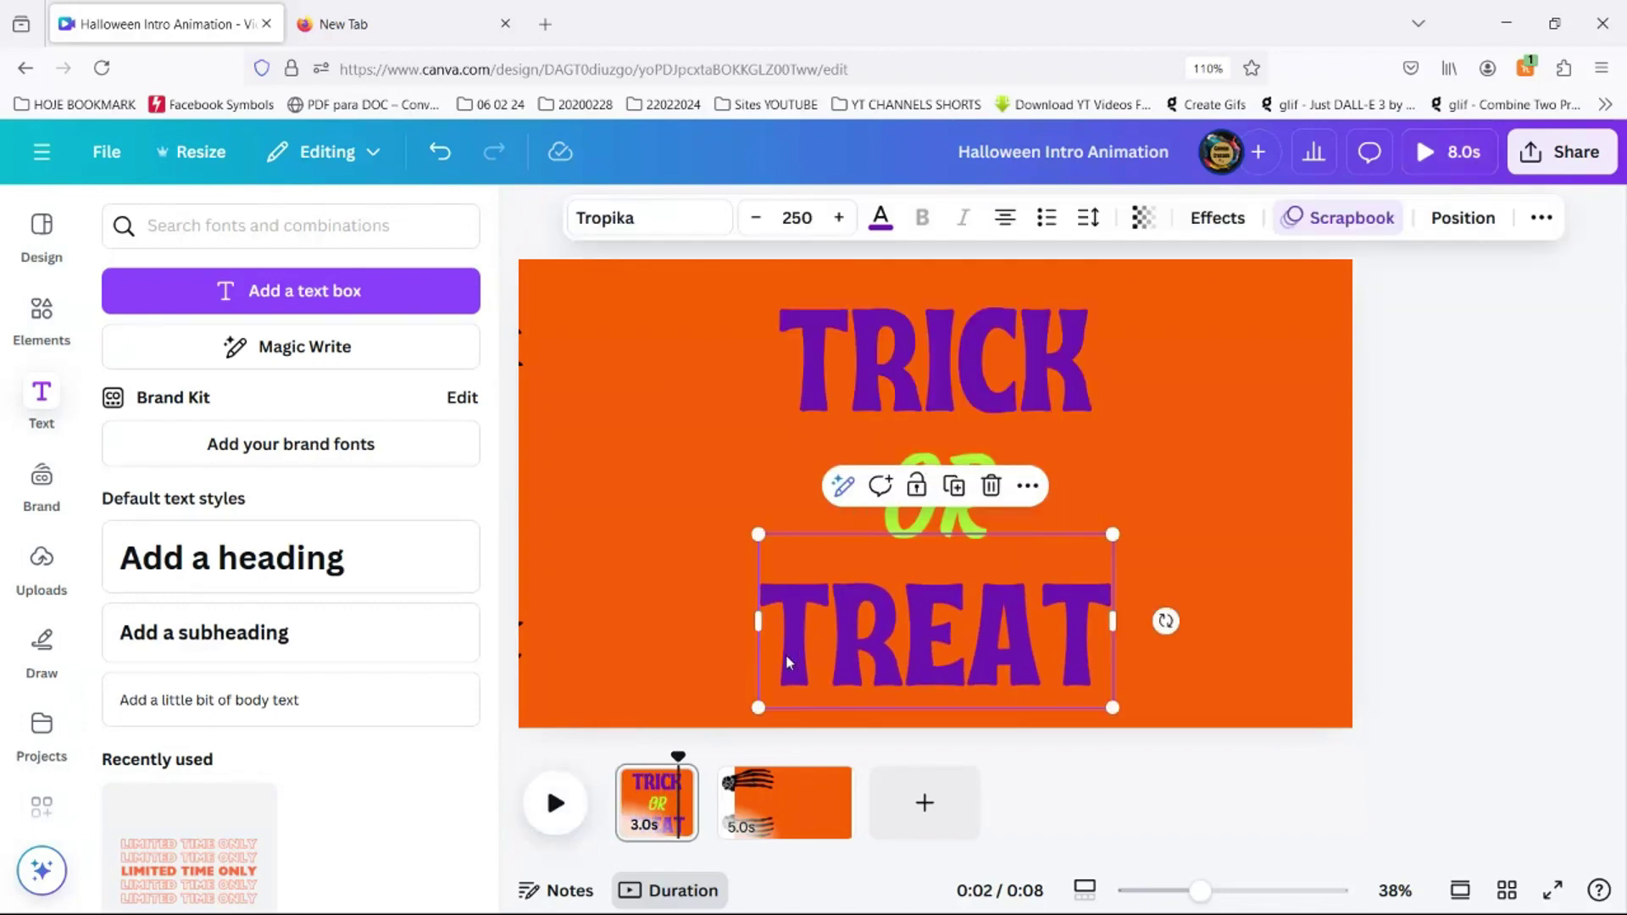
pyautogui.rightClick(820, 657)
pyautogui.click(866, 631)
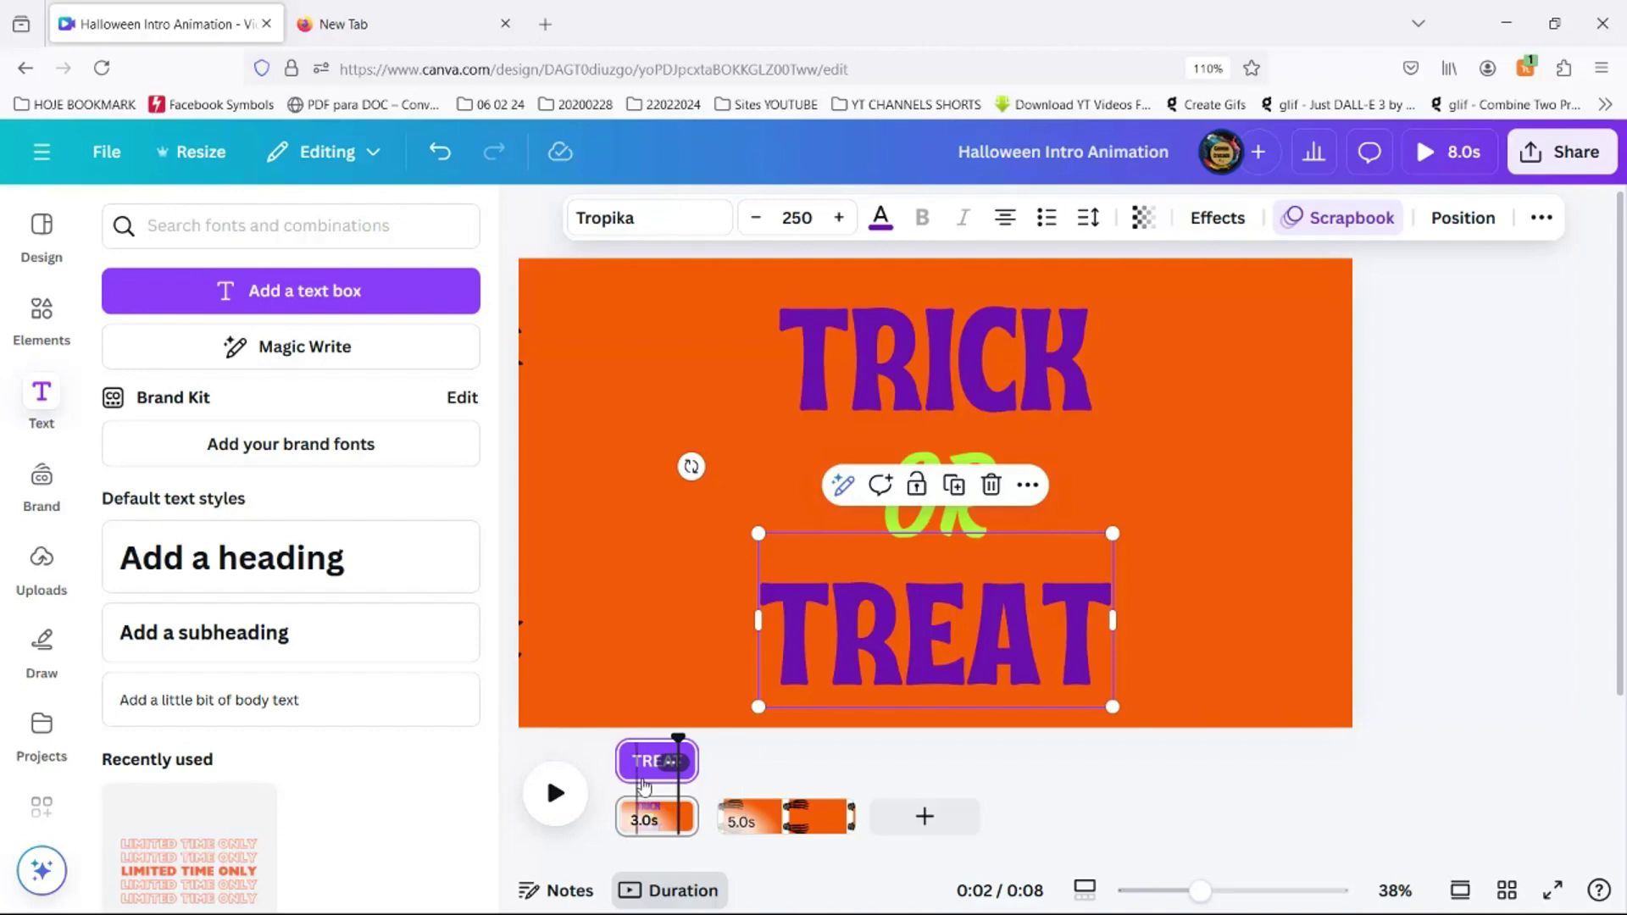
pyautogui.click(930, 525)
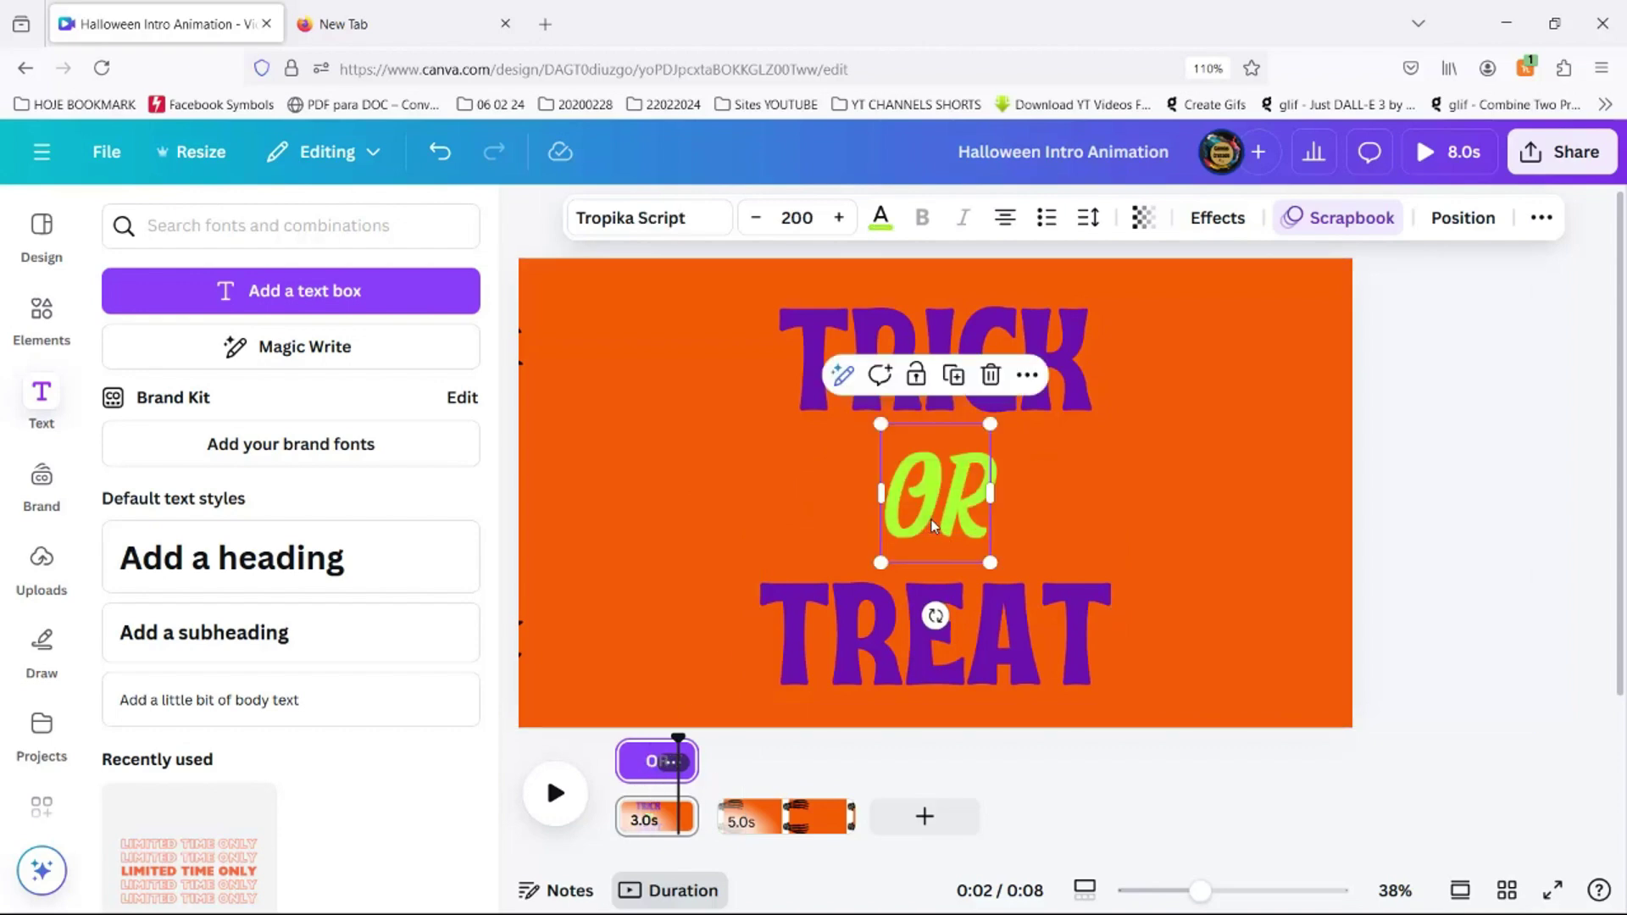
# Step: Select the grouped hands and orange panel and expand its elements in the timeline
pyautogui.click(690, 487)
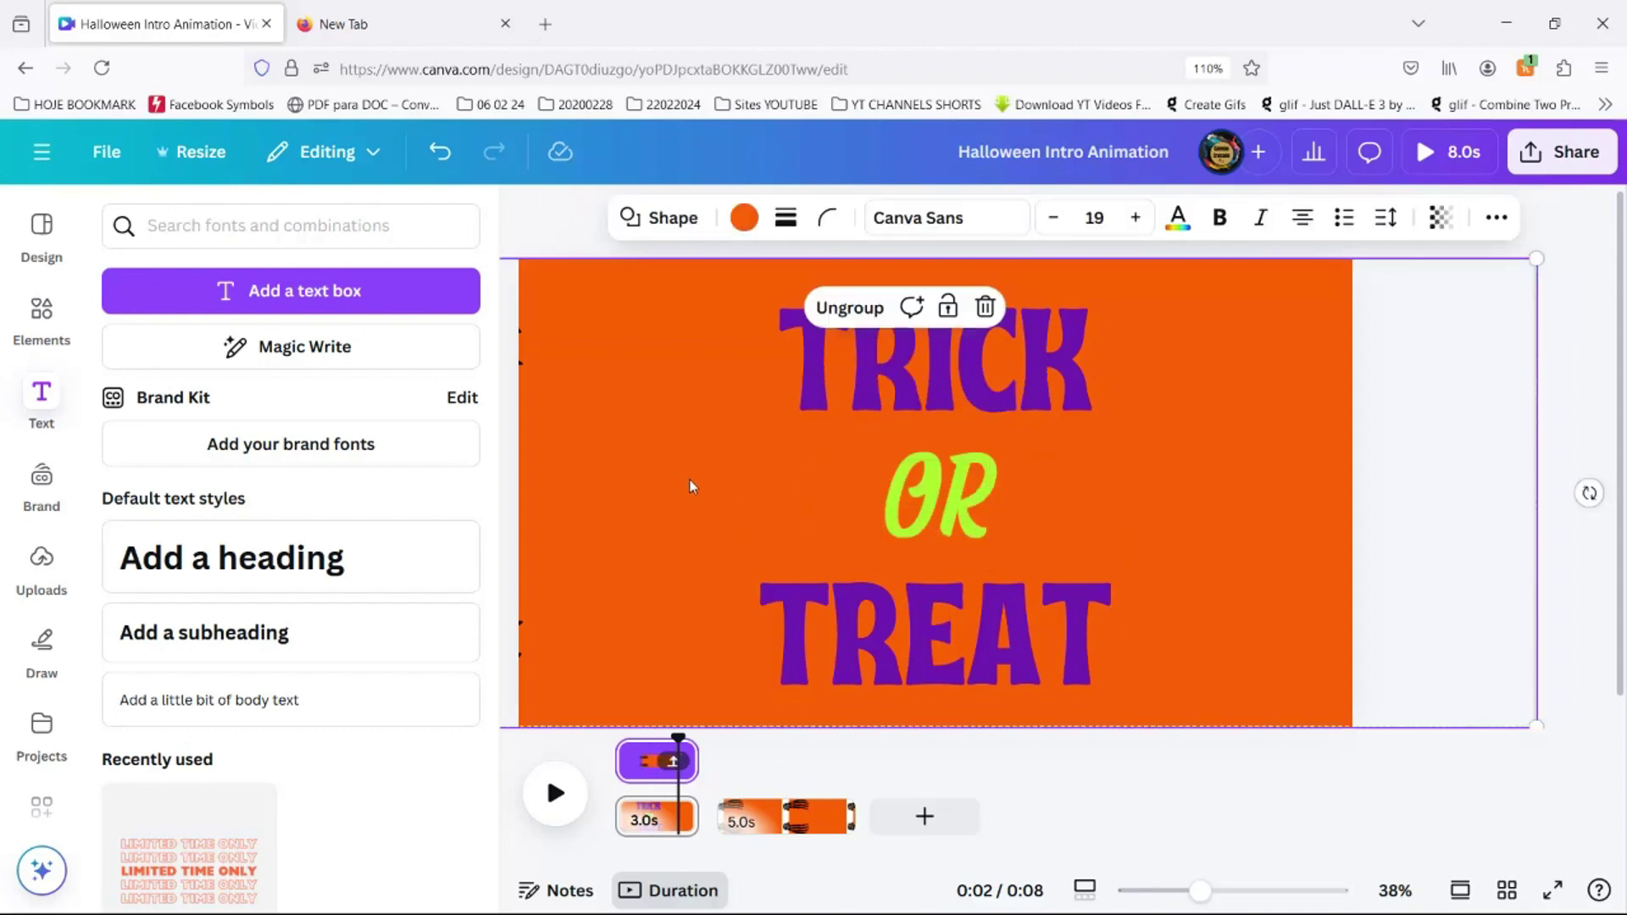
pyautogui.rightClick(691, 486)
pyautogui.click(679, 769)
pyautogui.click(674, 765)
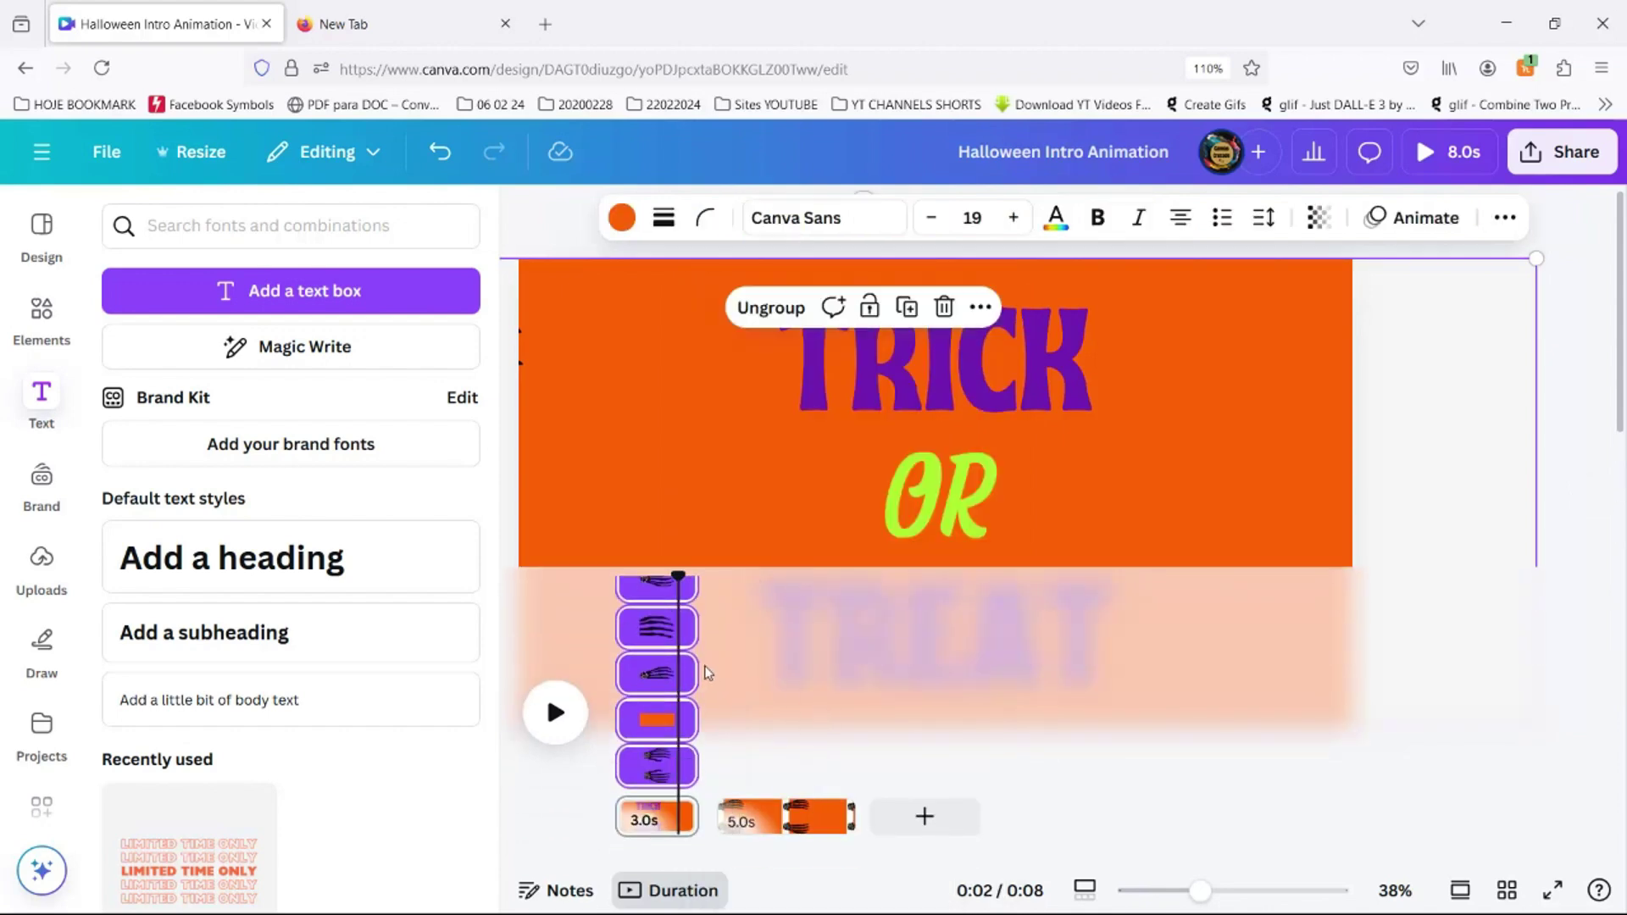
# Step: Check the timing tracks of OR, TREAT, TRICK and the hand group on the first page
pyautogui.click(928, 504)
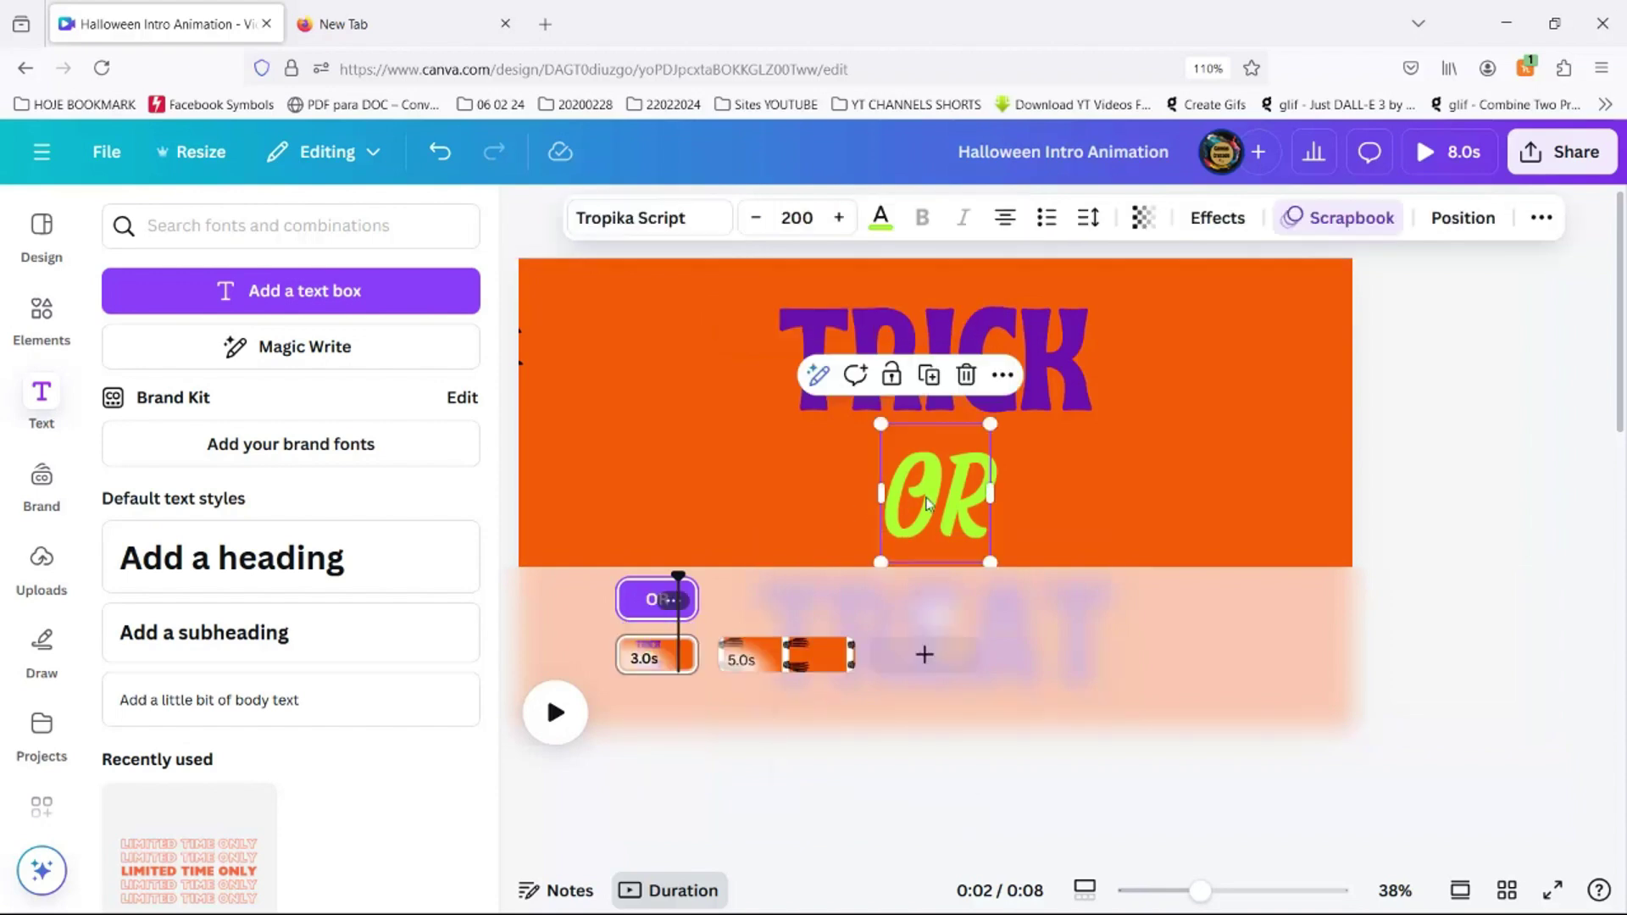
pyautogui.rightClick(929, 504)
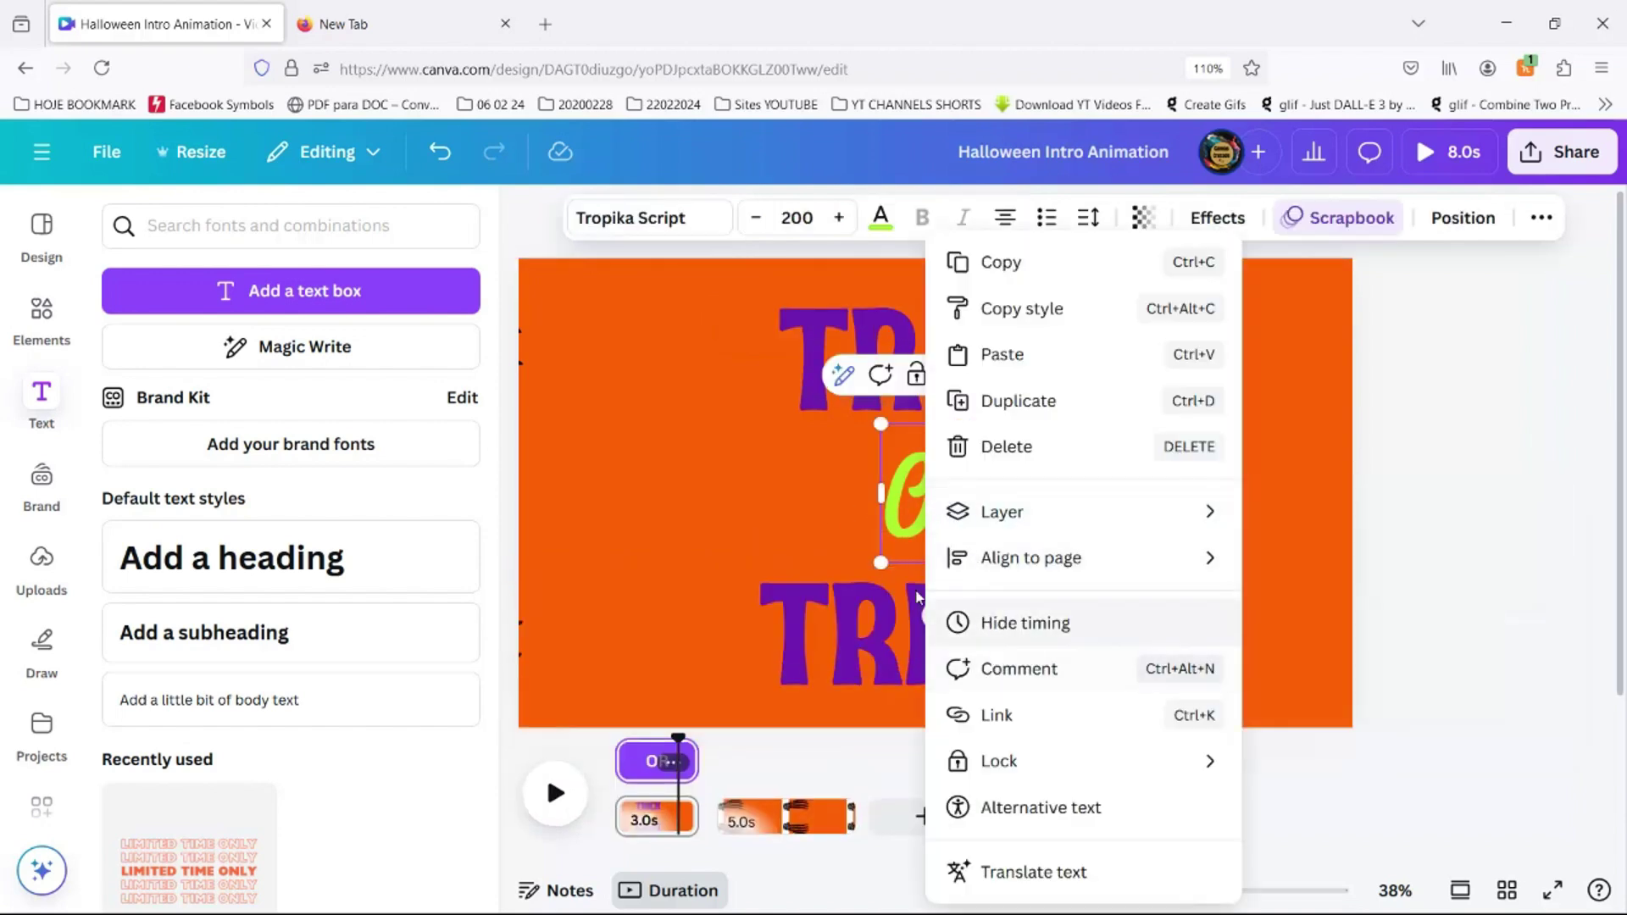
pyautogui.click(646, 762)
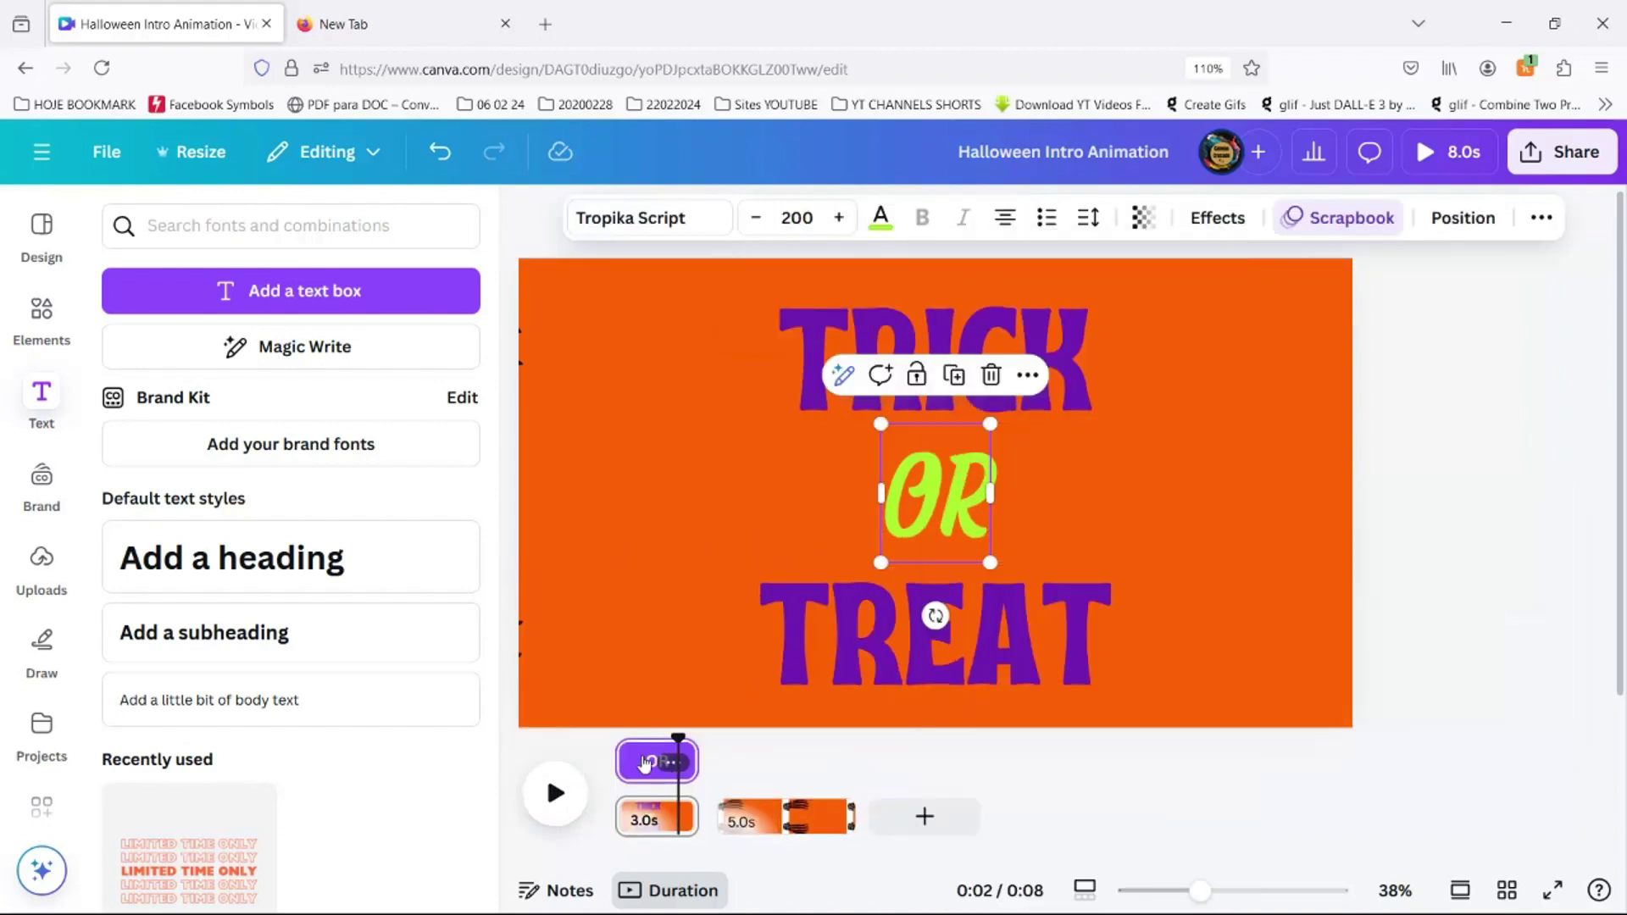
pyautogui.click(836, 630)
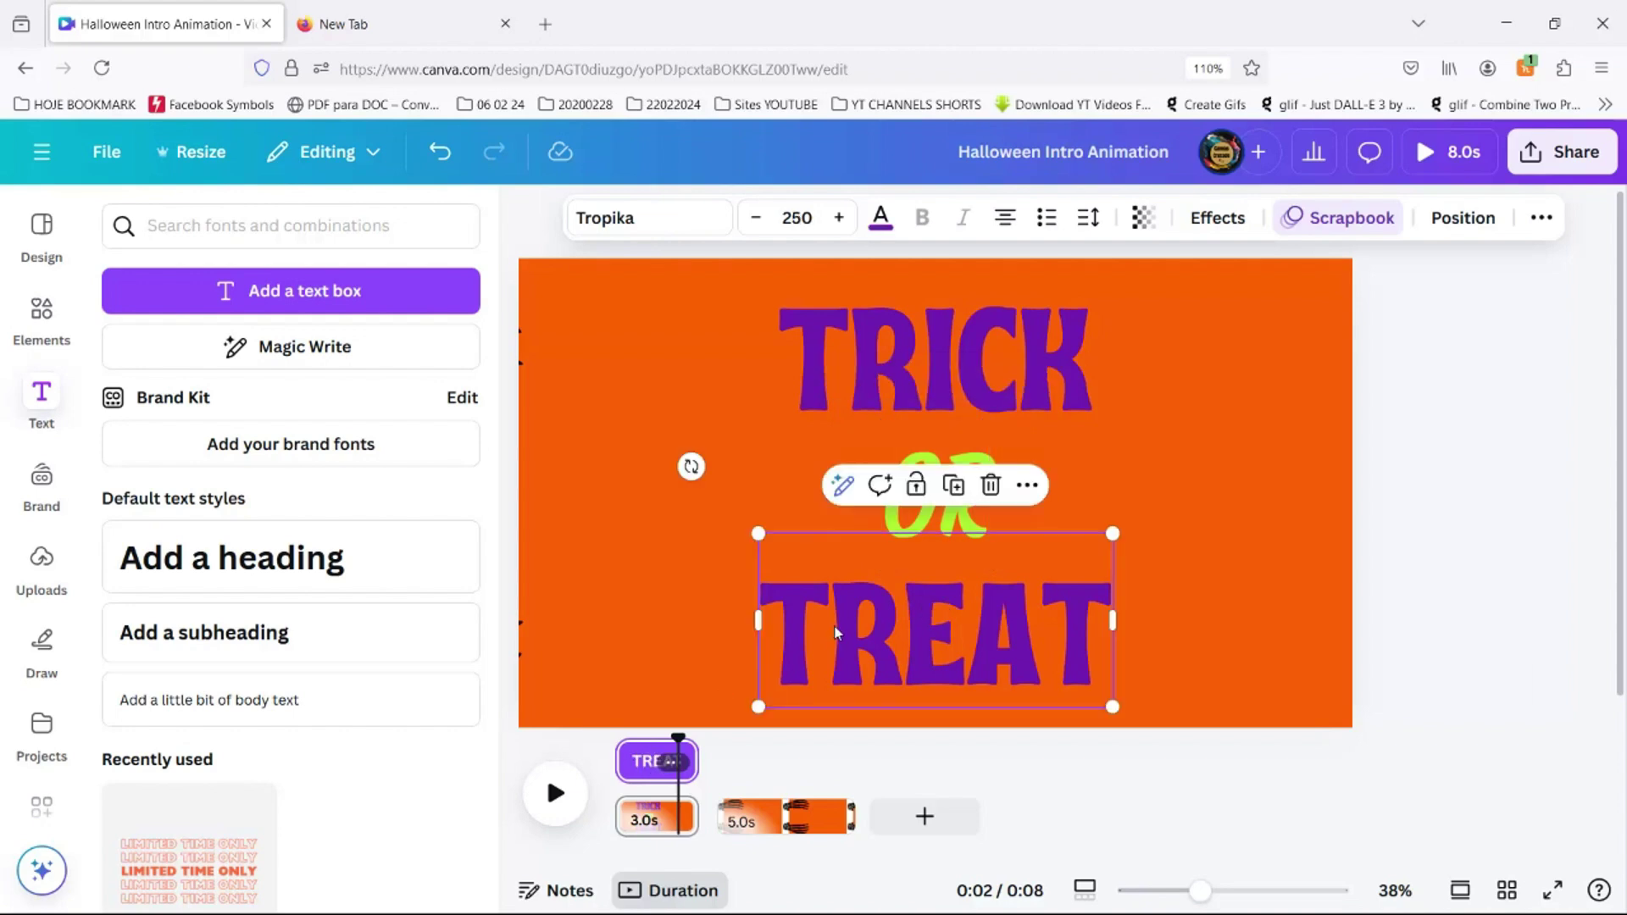
pyautogui.click(895, 358)
pyautogui.click(654, 489)
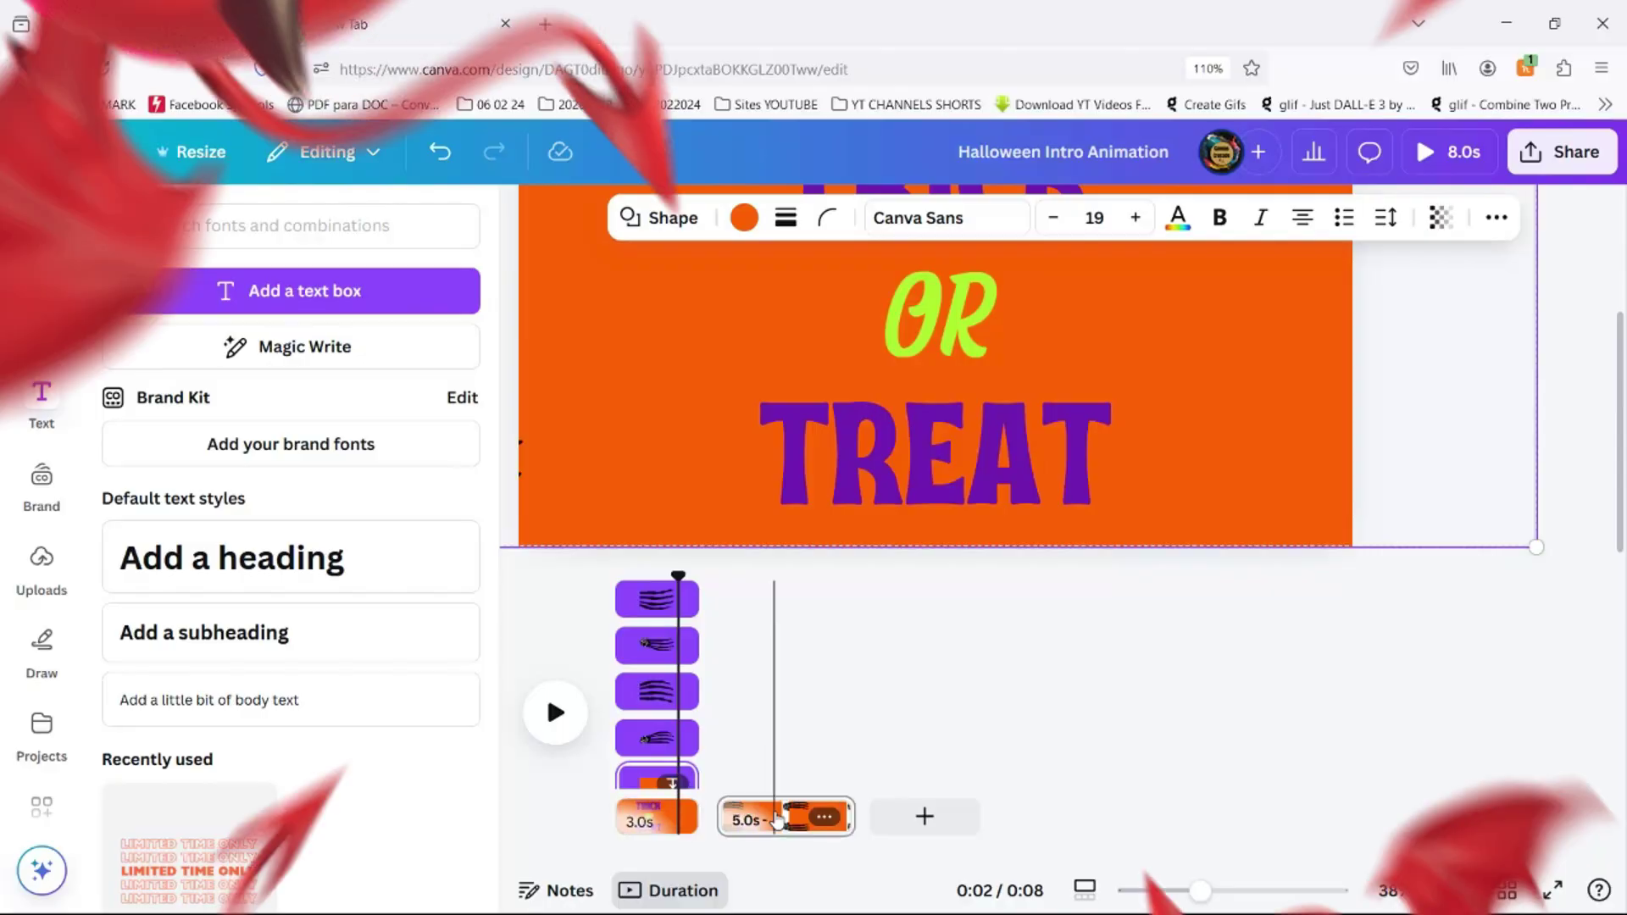
# Step: On the second page, slide the hands-and-panel group right until only the hand ends remain at the page edge
pyautogui.click(776, 816)
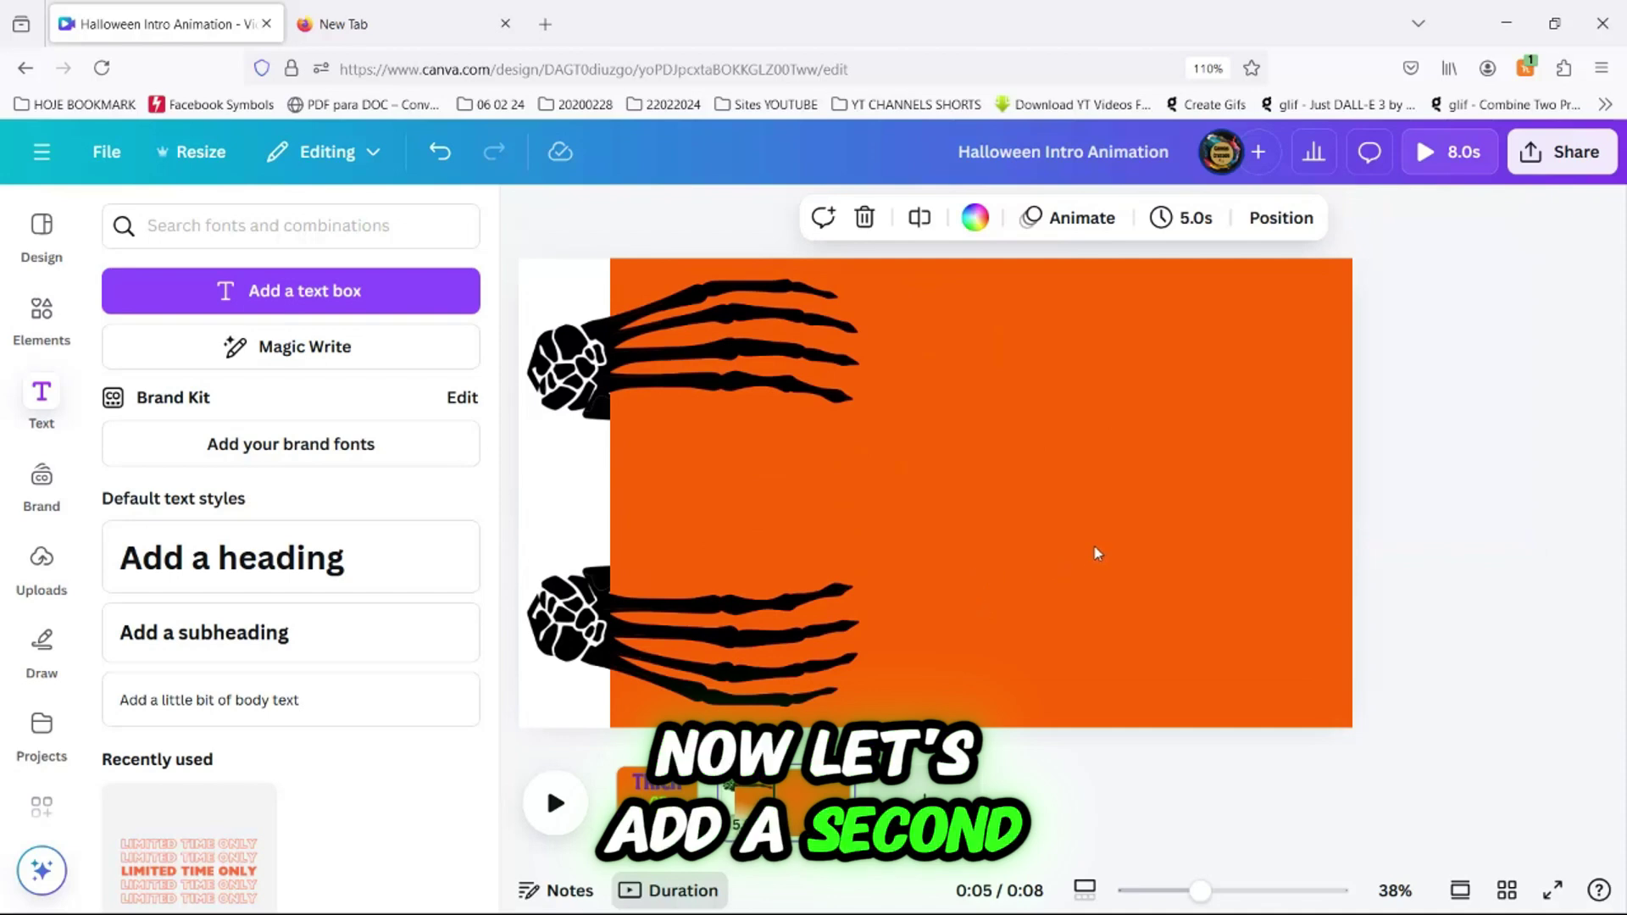
pyautogui.click(1163, 549)
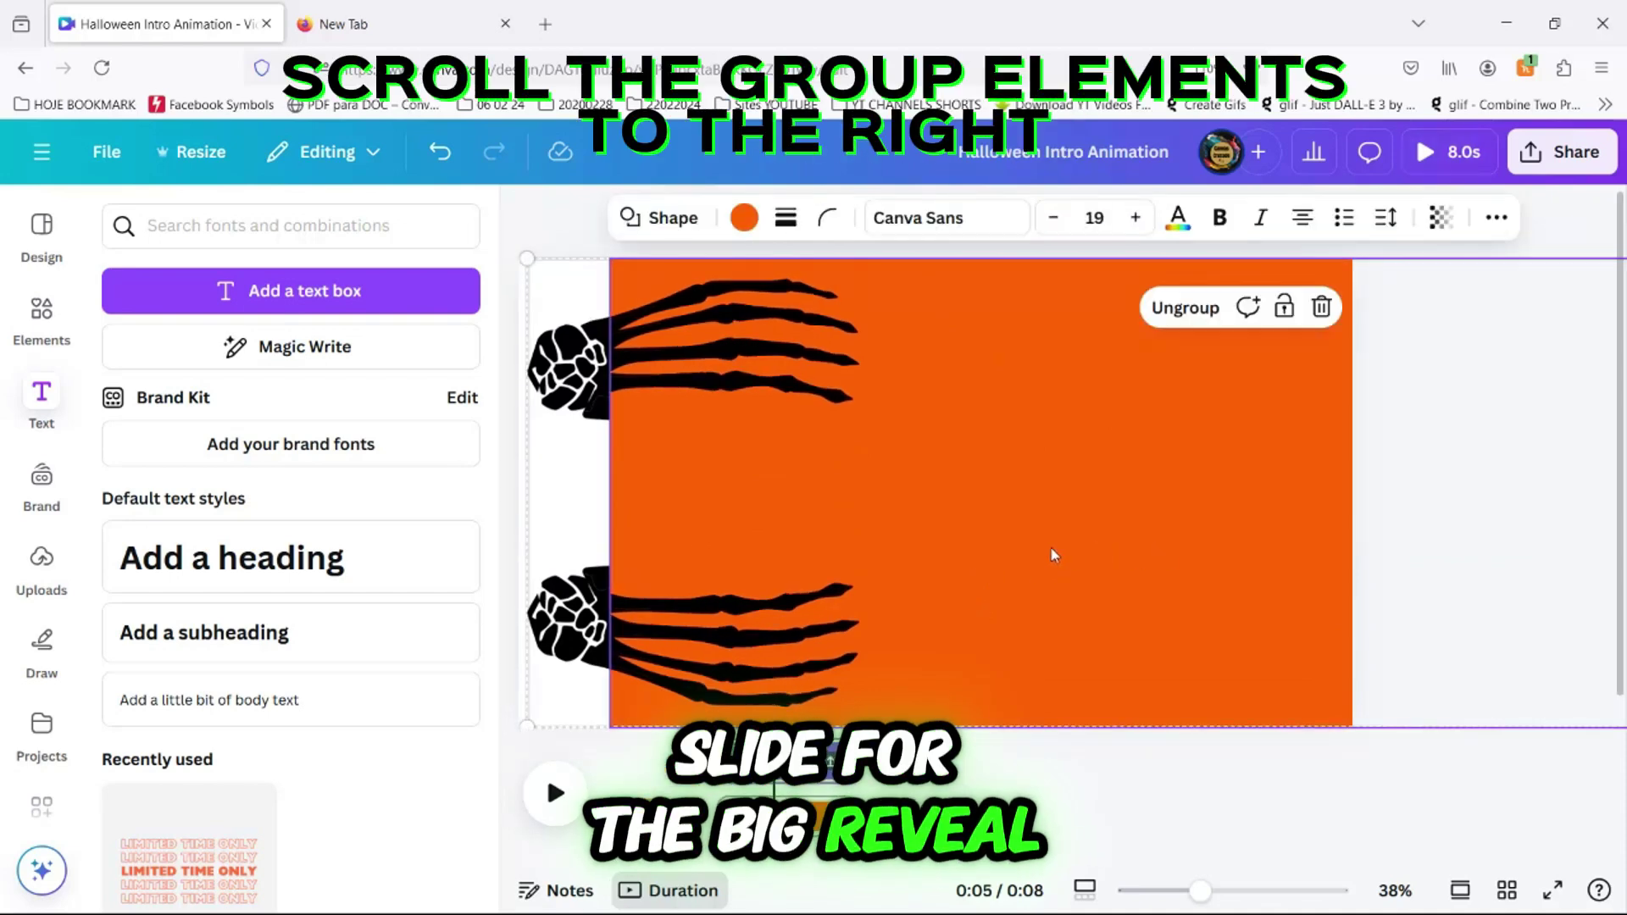
pyautogui.moveTo(871, 538); pyautogui.dragTo(1384, 534)
pyautogui.moveTo(1173, 517); pyautogui.dragTo(1432, 508)
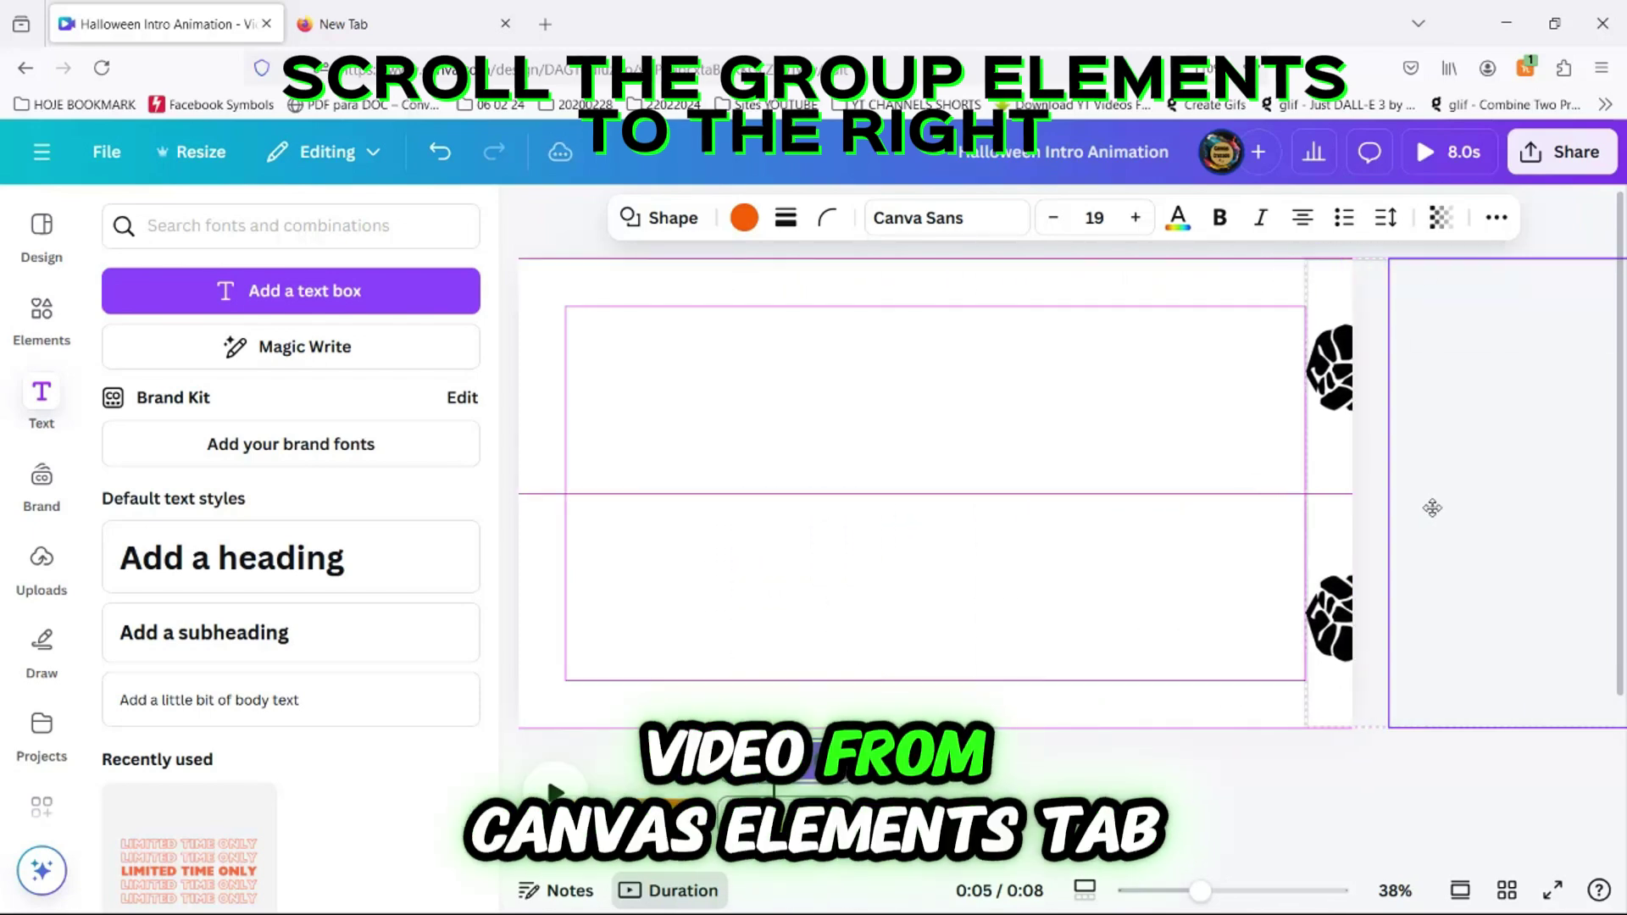
pyautogui.moveTo(1335, 490); pyautogui.dragTo(1369, 479)
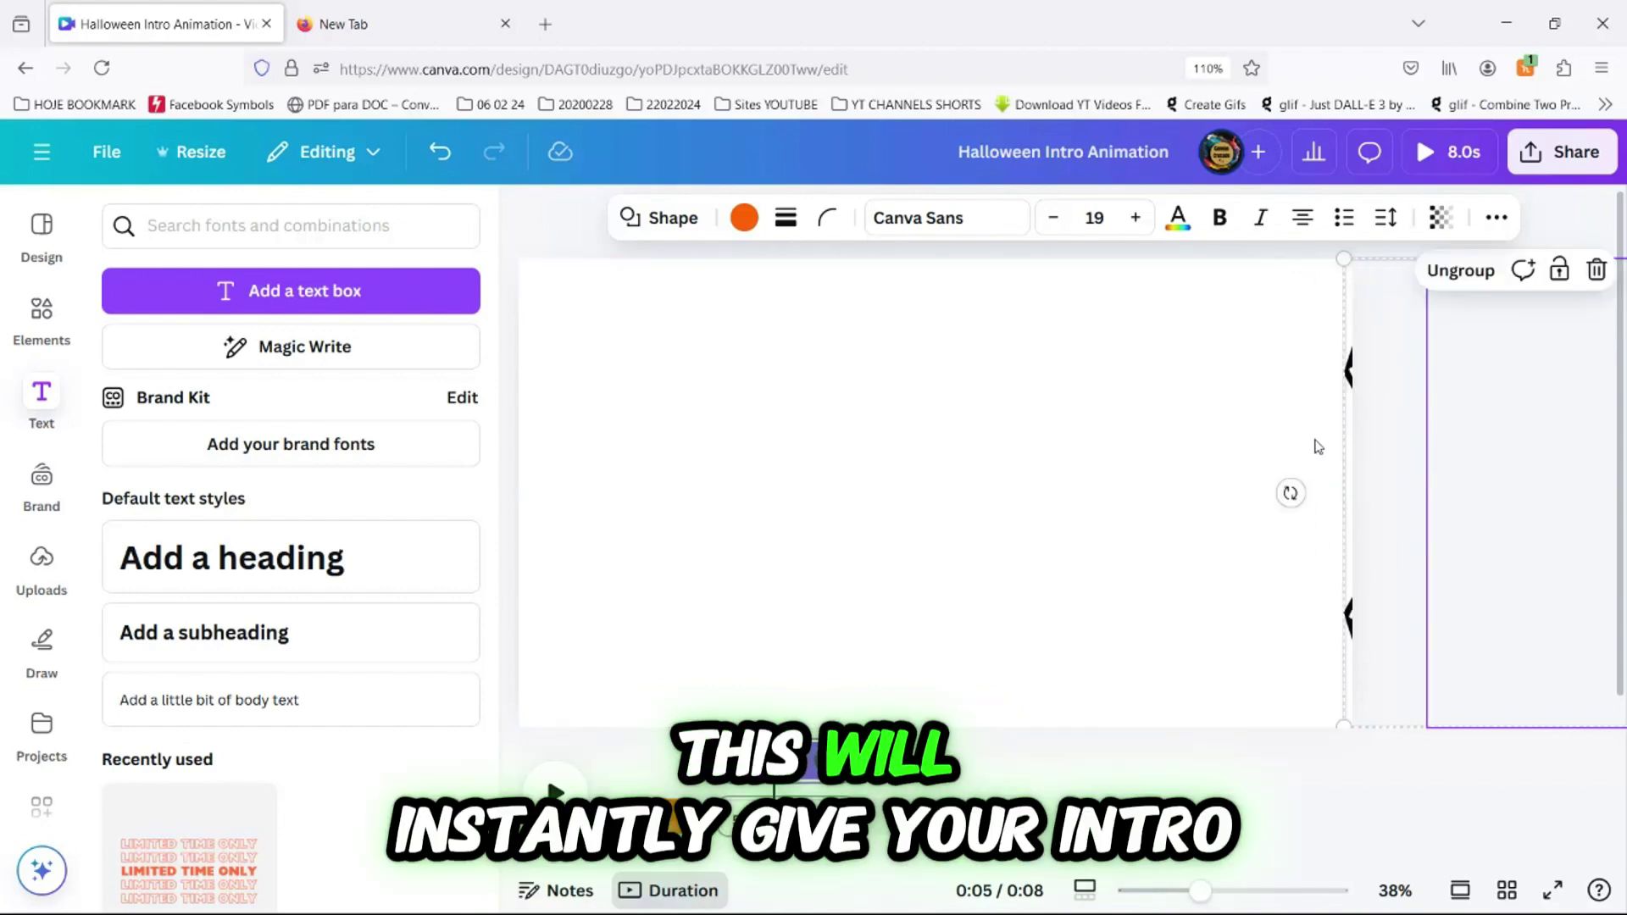
# Step: Search the elements library for "halloween invitation"
pyautogui.click(928, 481)
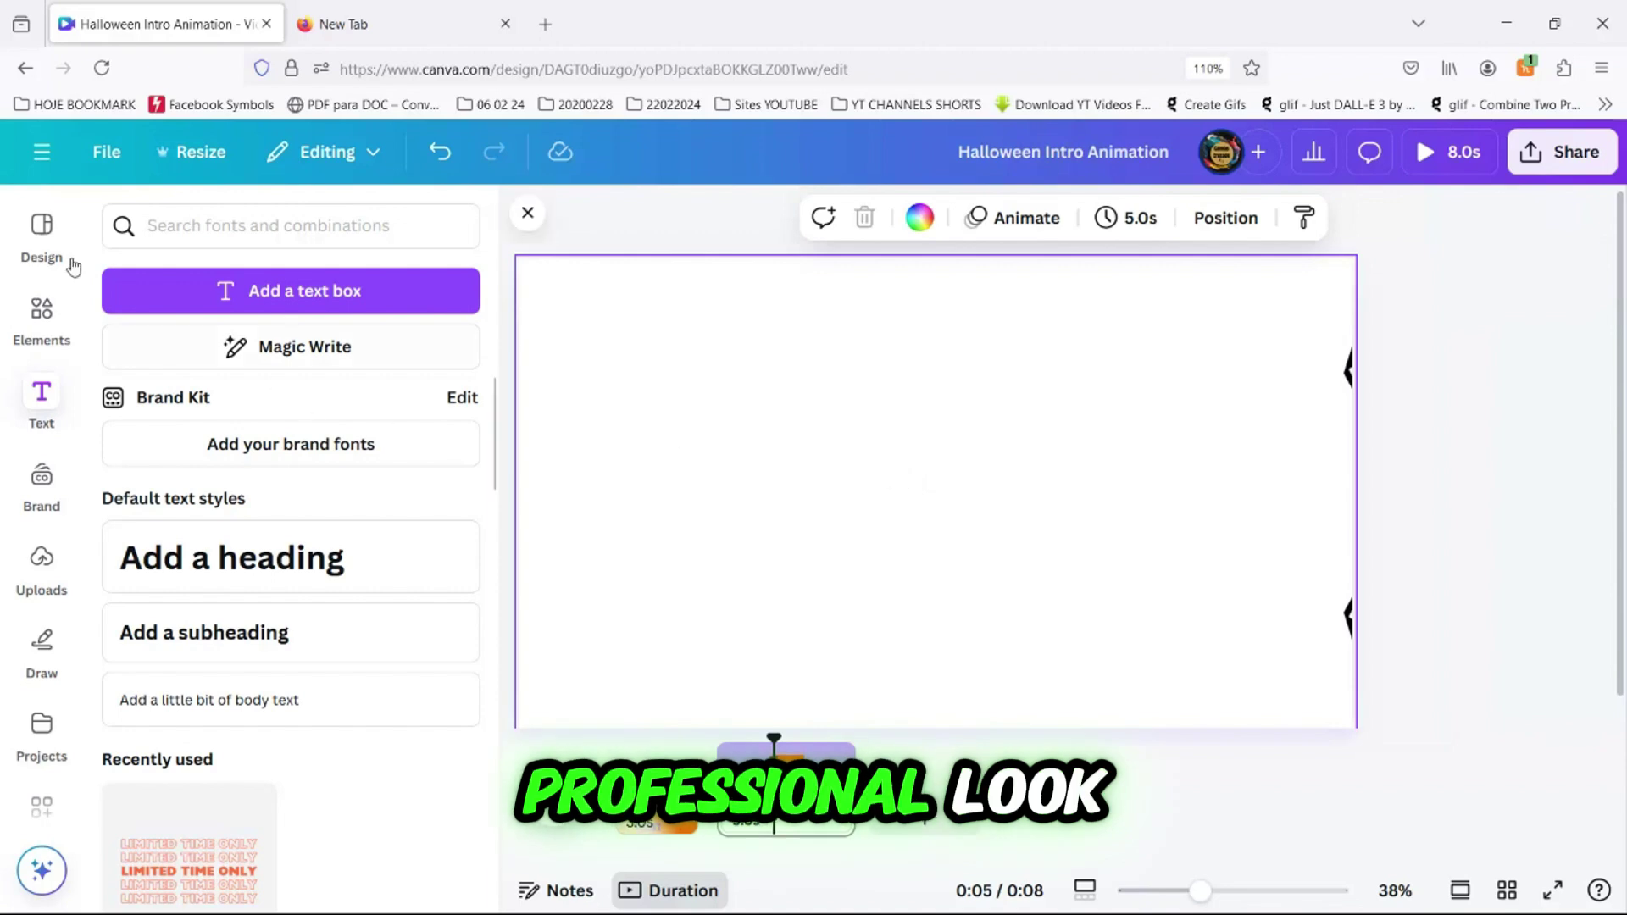
pyautogui.click(28, 326)
pyautogui.click(200, 227)
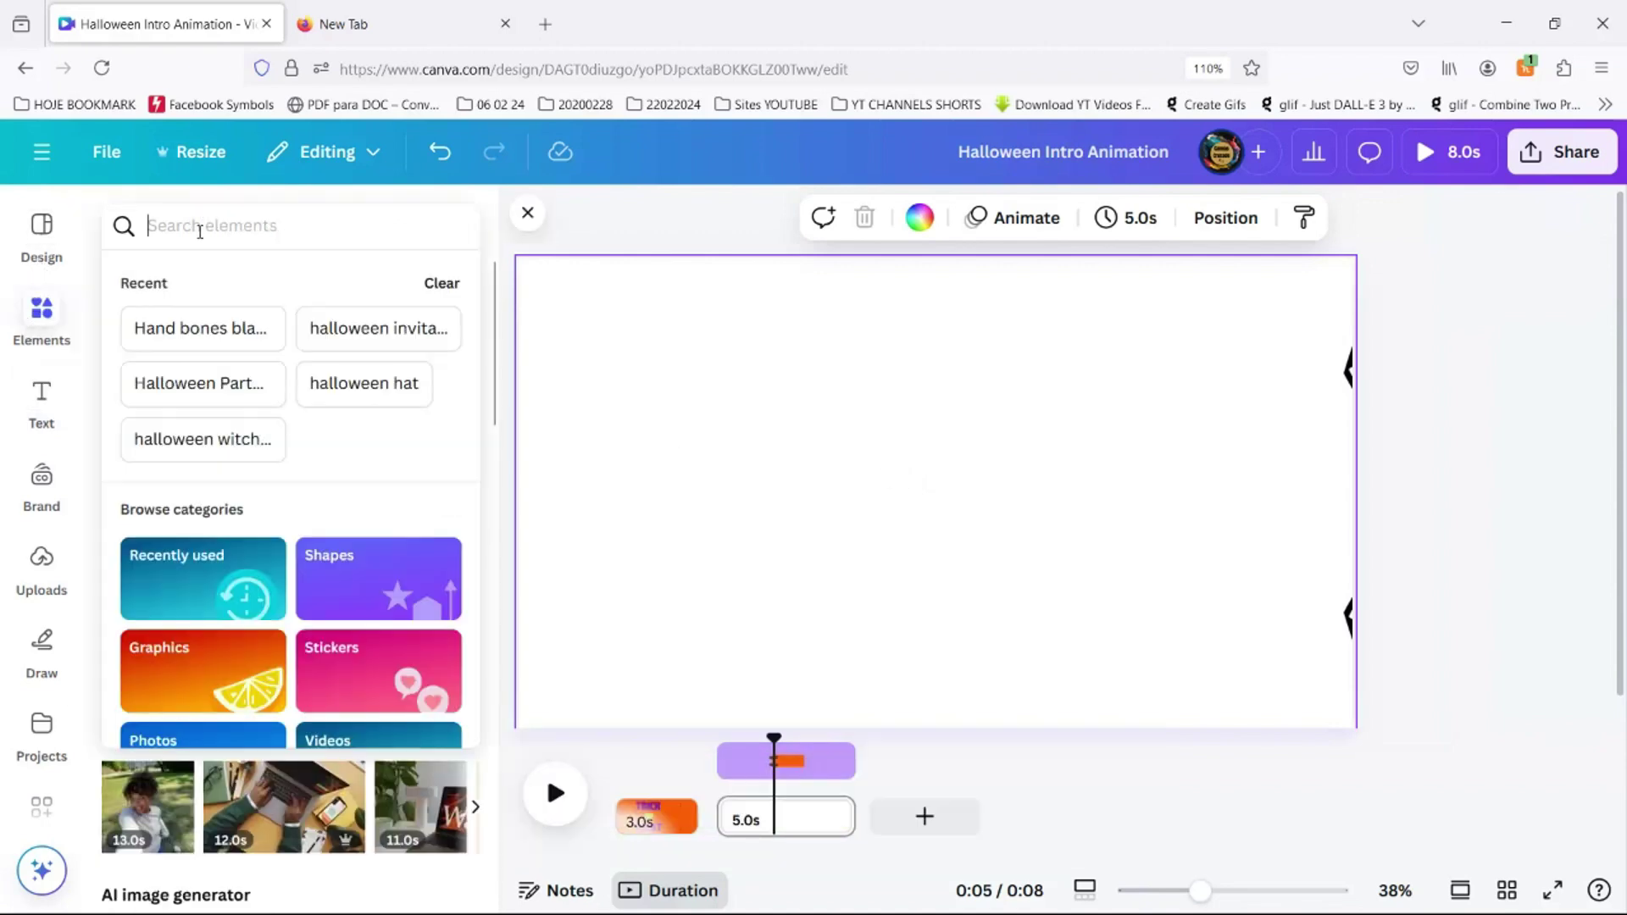
pyautogui.write('HALLO')
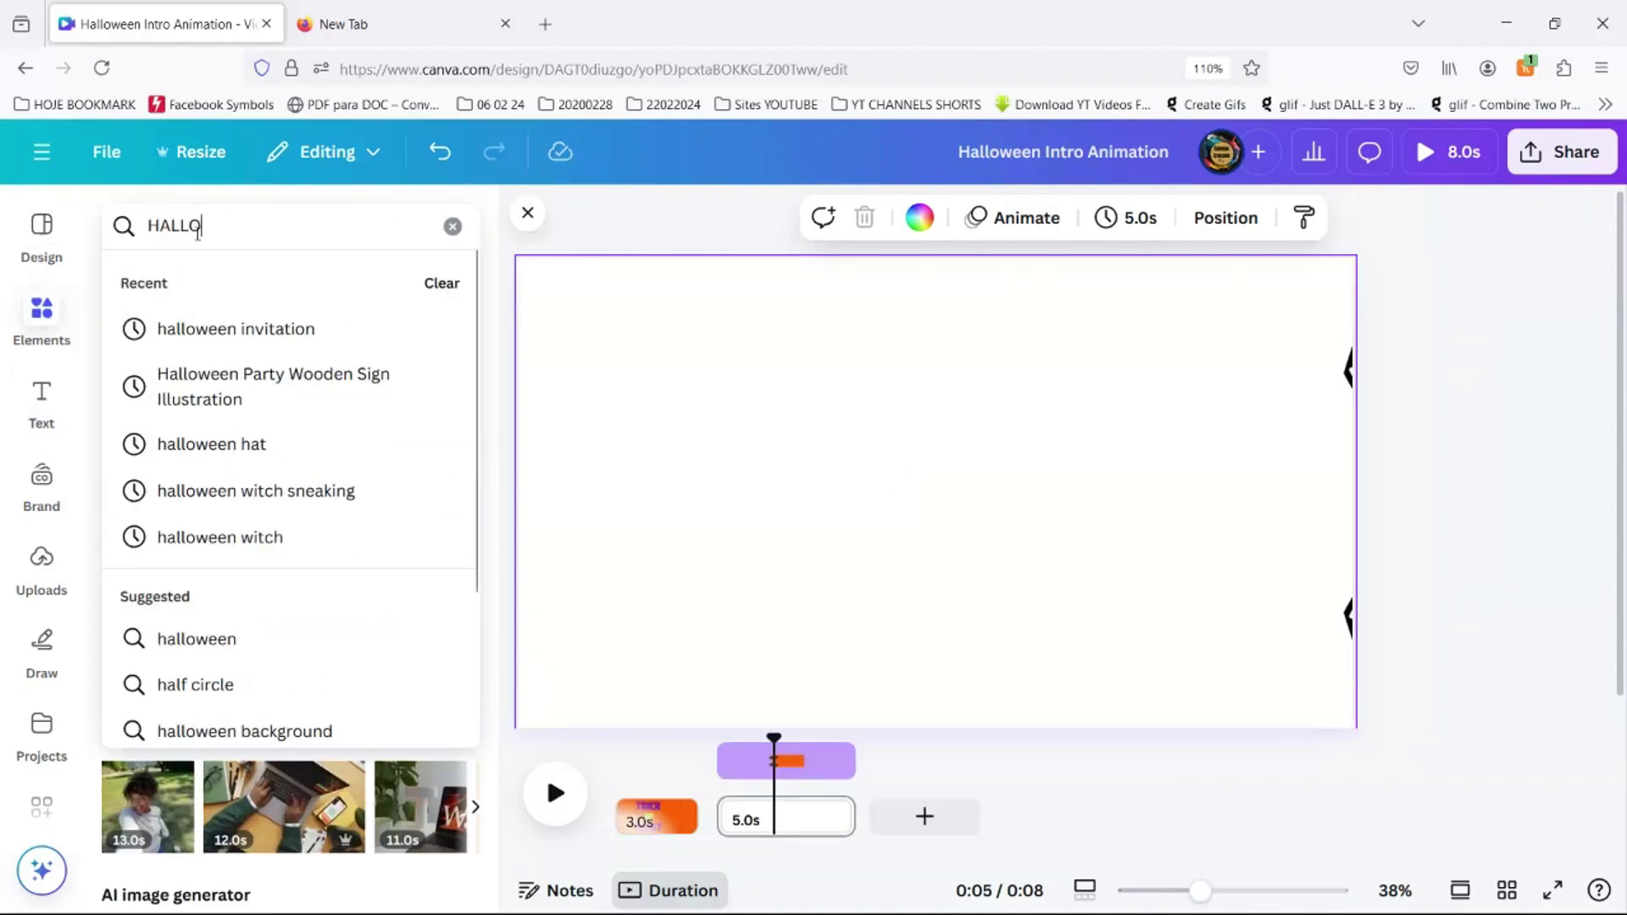
pyautogui.write('W')
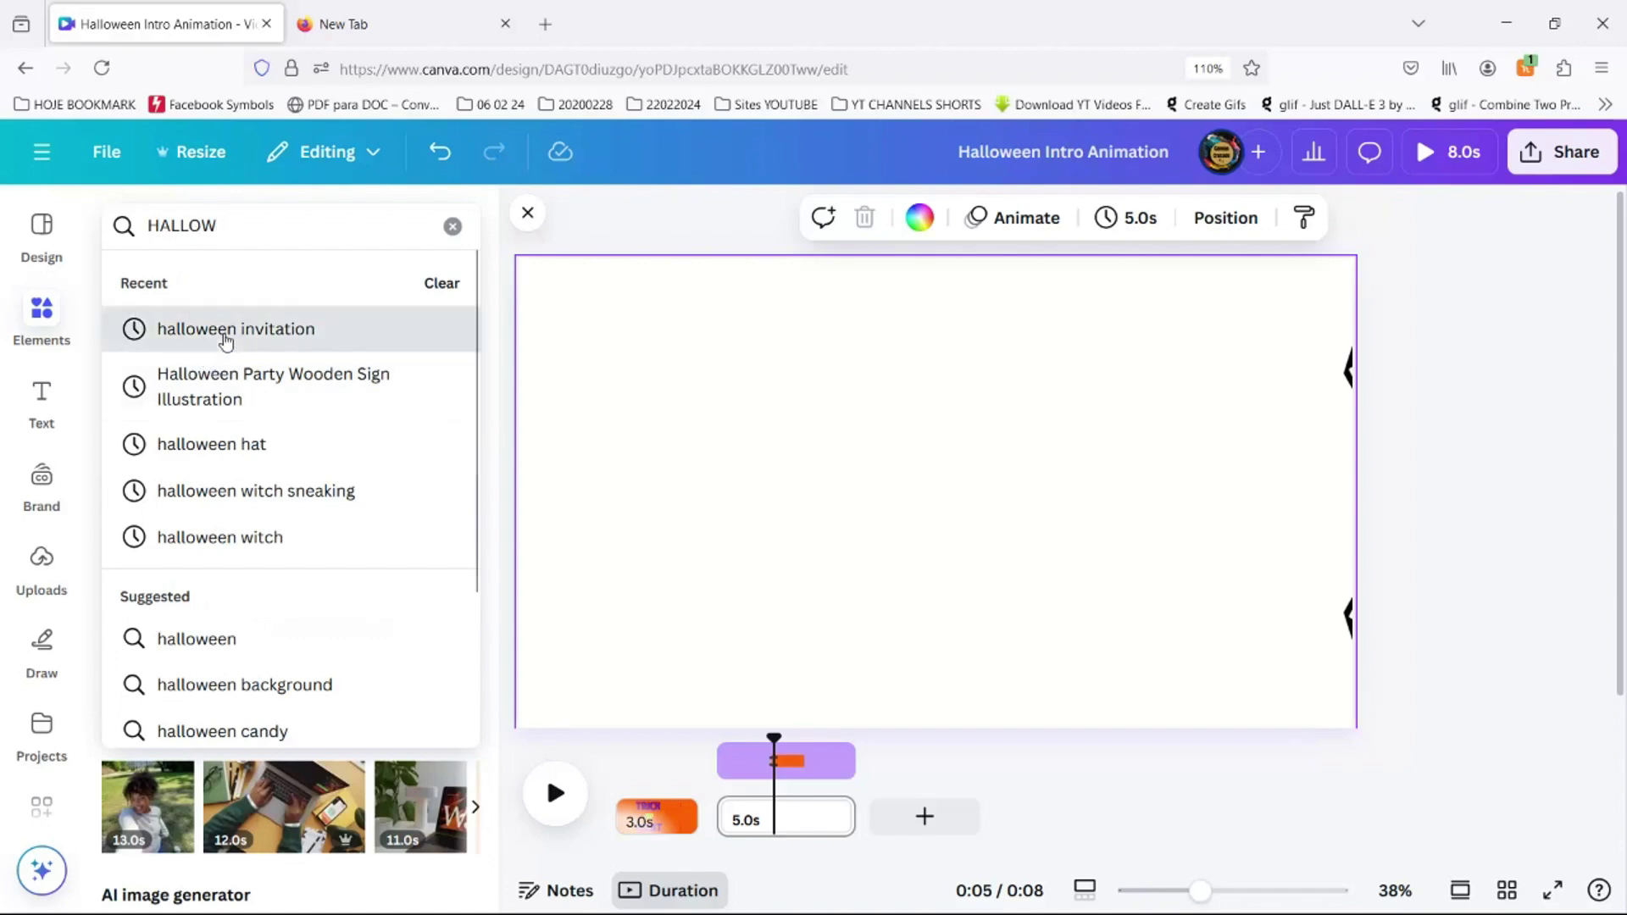
pyautogui.click(326, 330)
# Step: List all matching videos and add the 11.0 s orange Halloween Party video to the second page
pyautogui.scroll(-5, 190, 383)
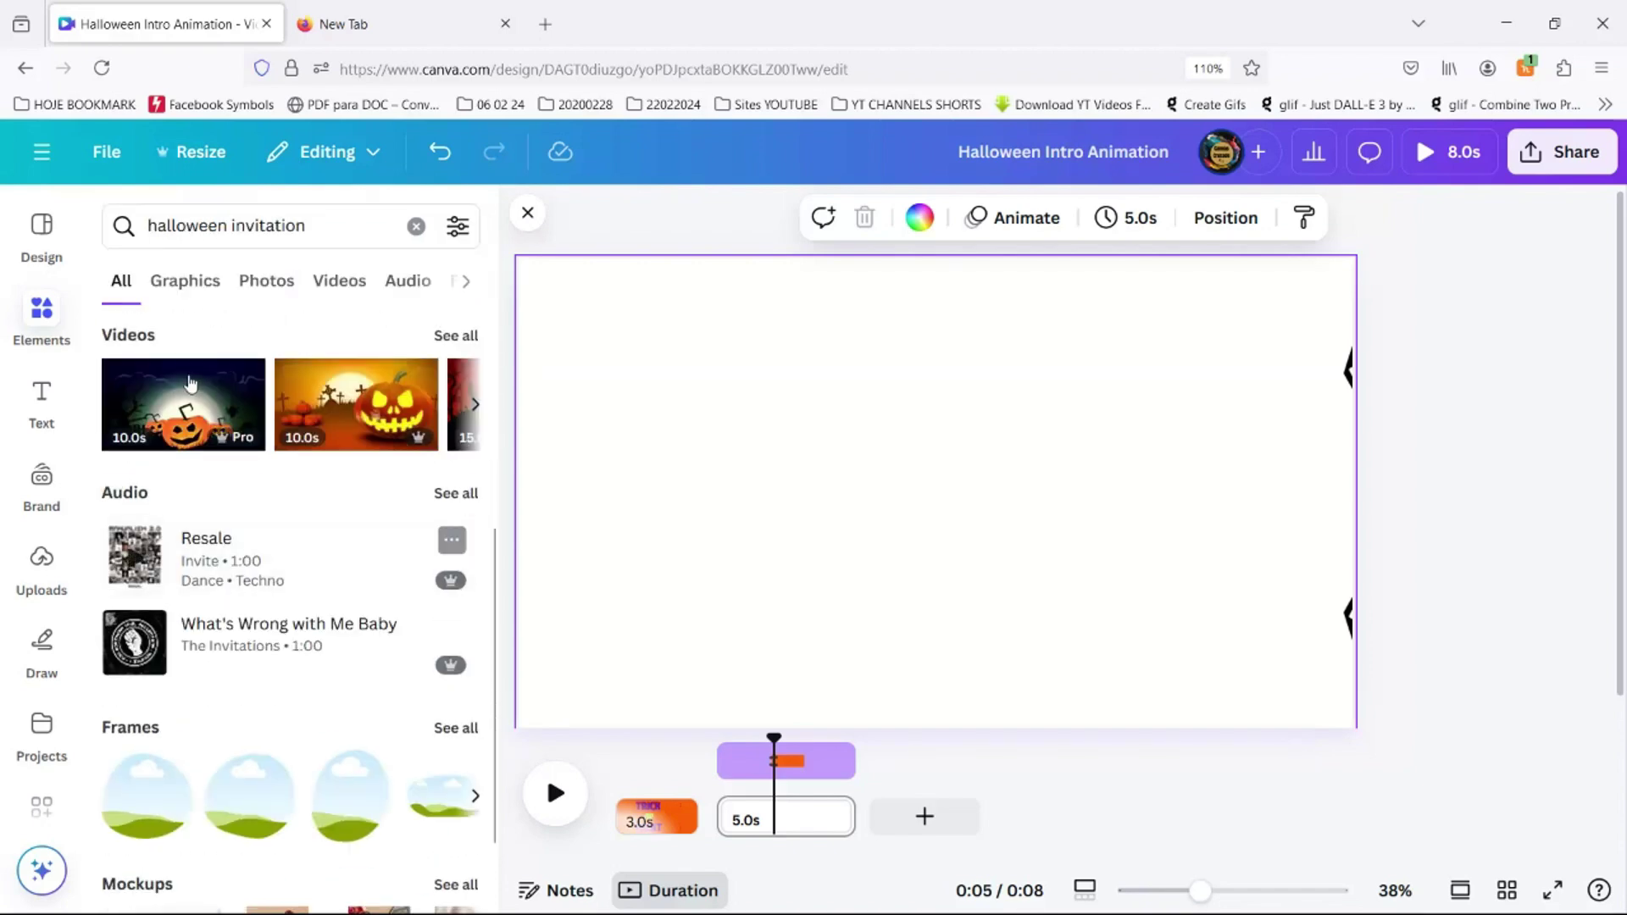
pyautogui.click(456, 339)
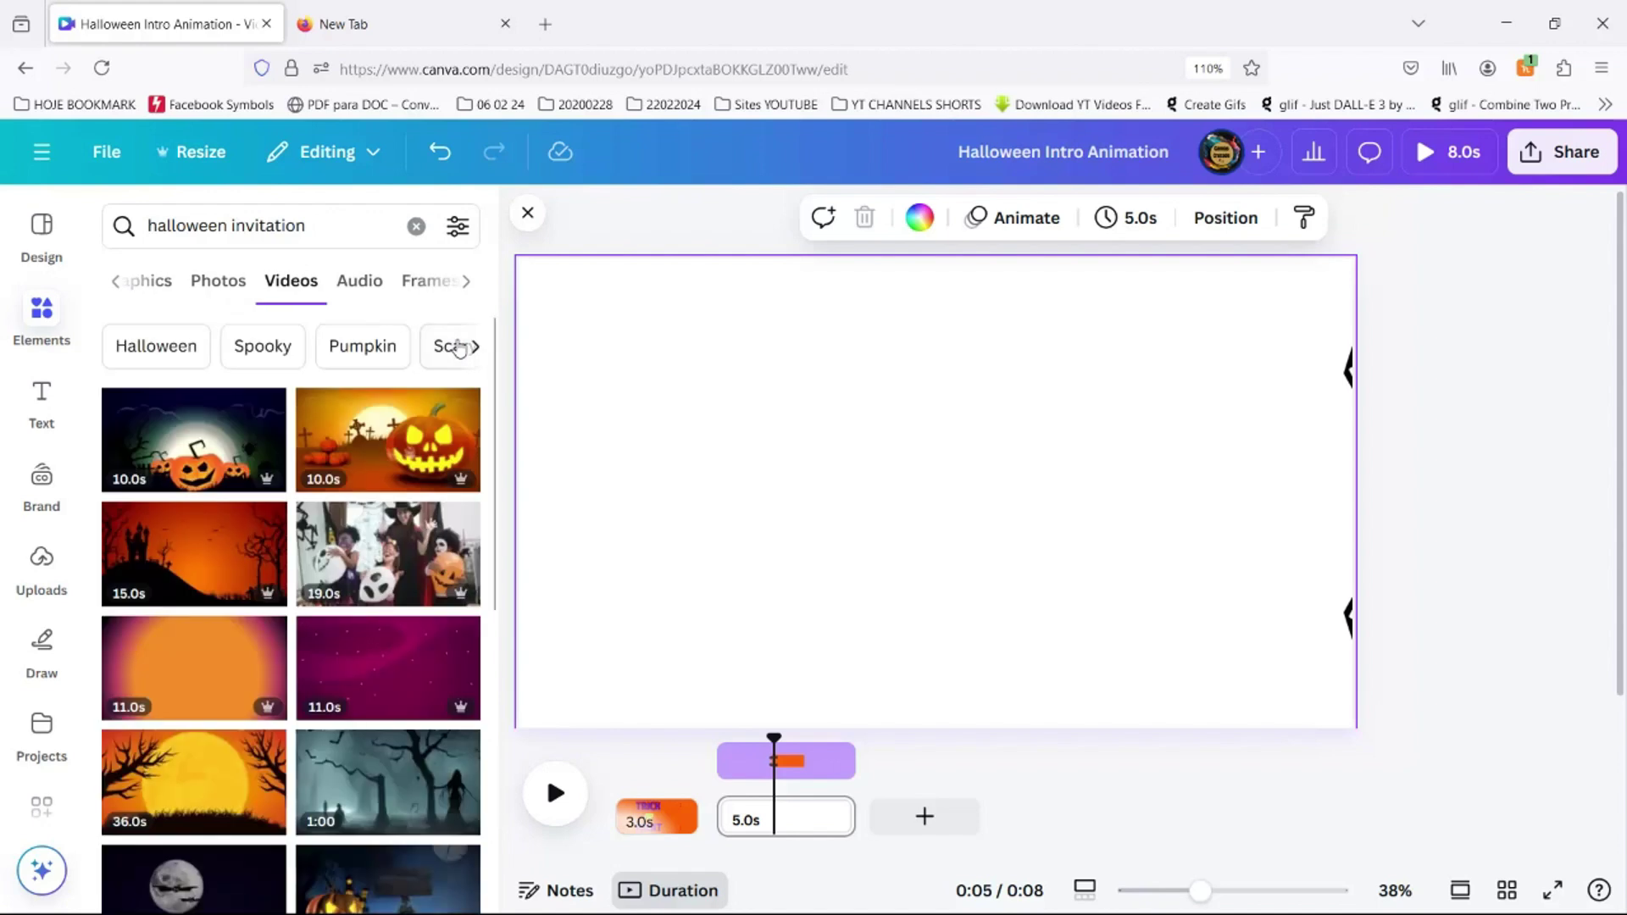
pyautogui.scroll(-3, 225, 451)
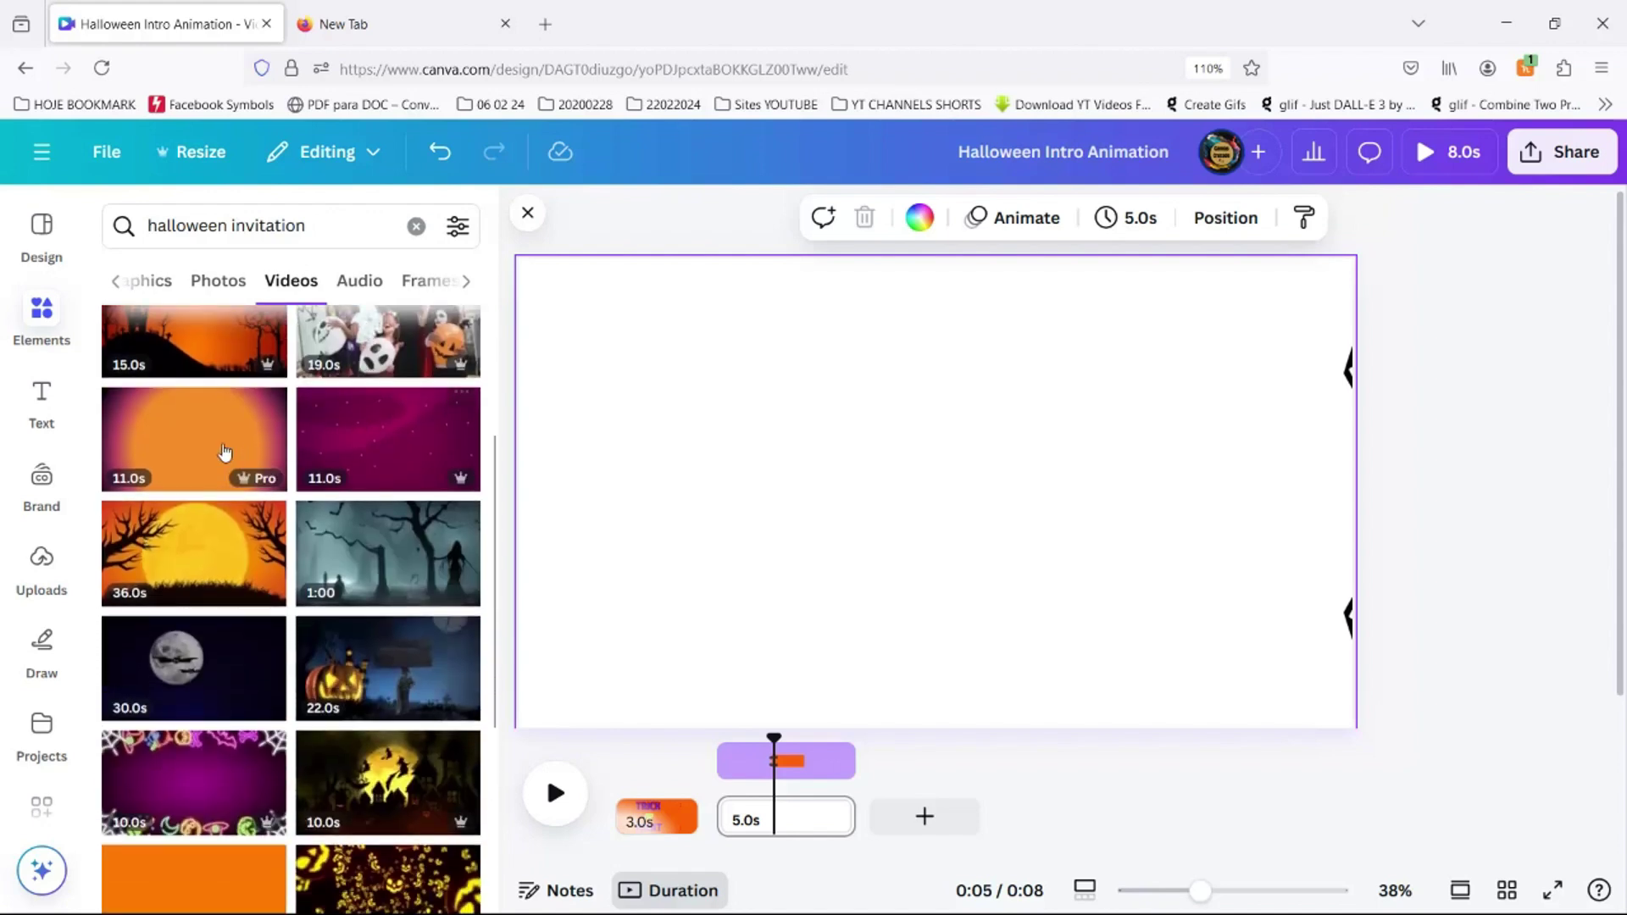
pyautogui.click(167, 436)
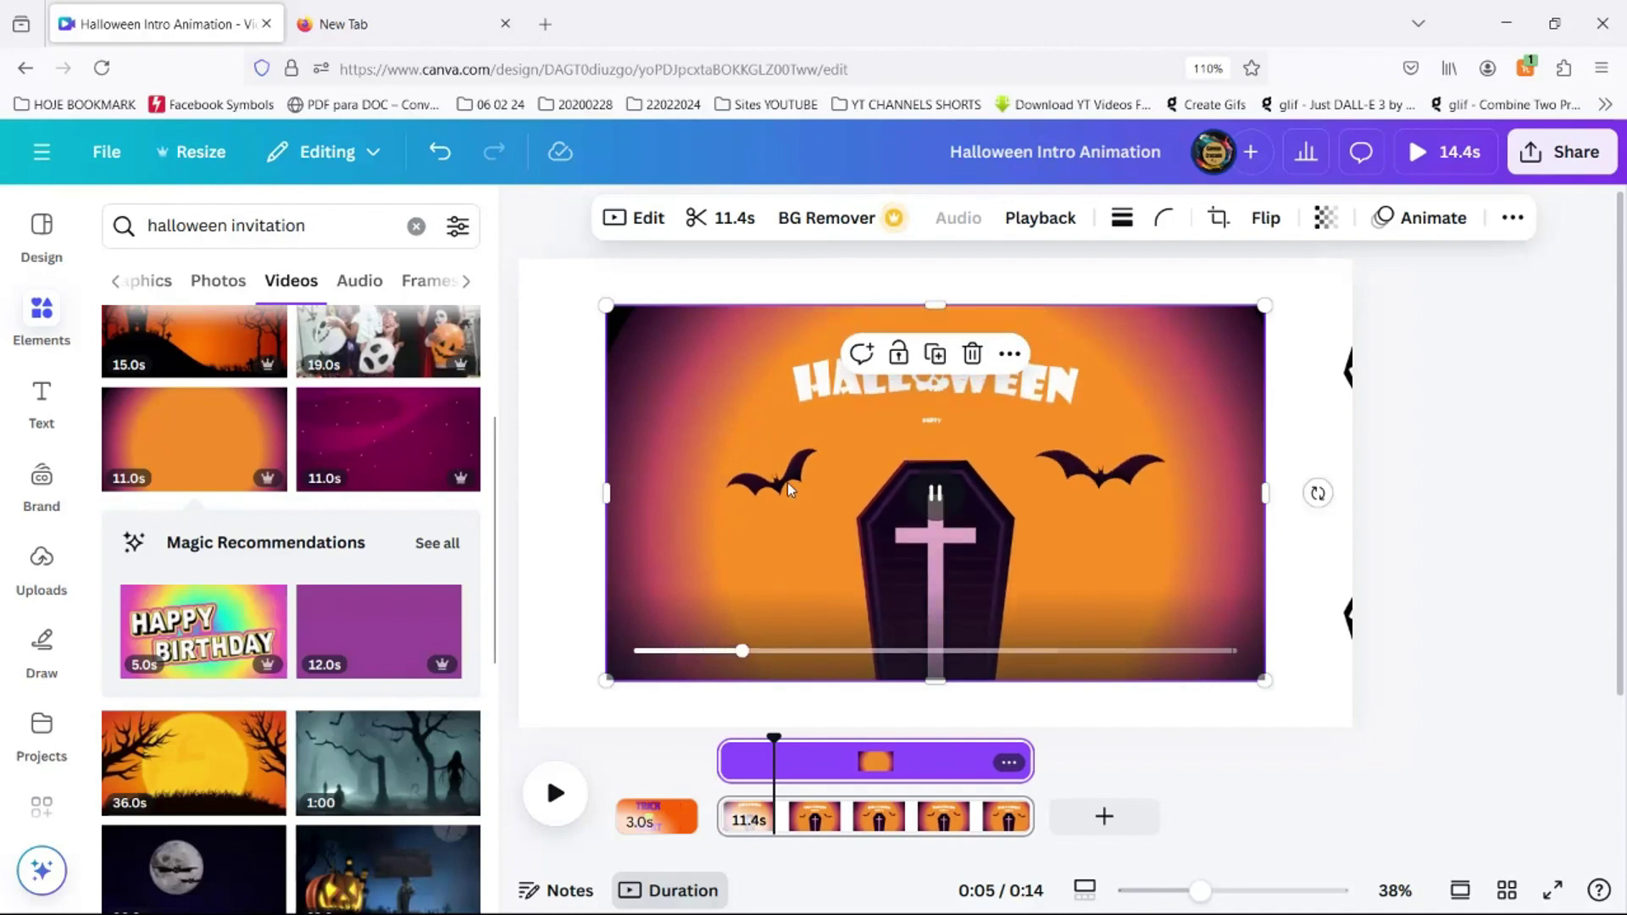
# Step: Set the Halloween Party video as the second page's background and shorten the page to 7.0 seconds
pyautogui.rightClick(683, 431)
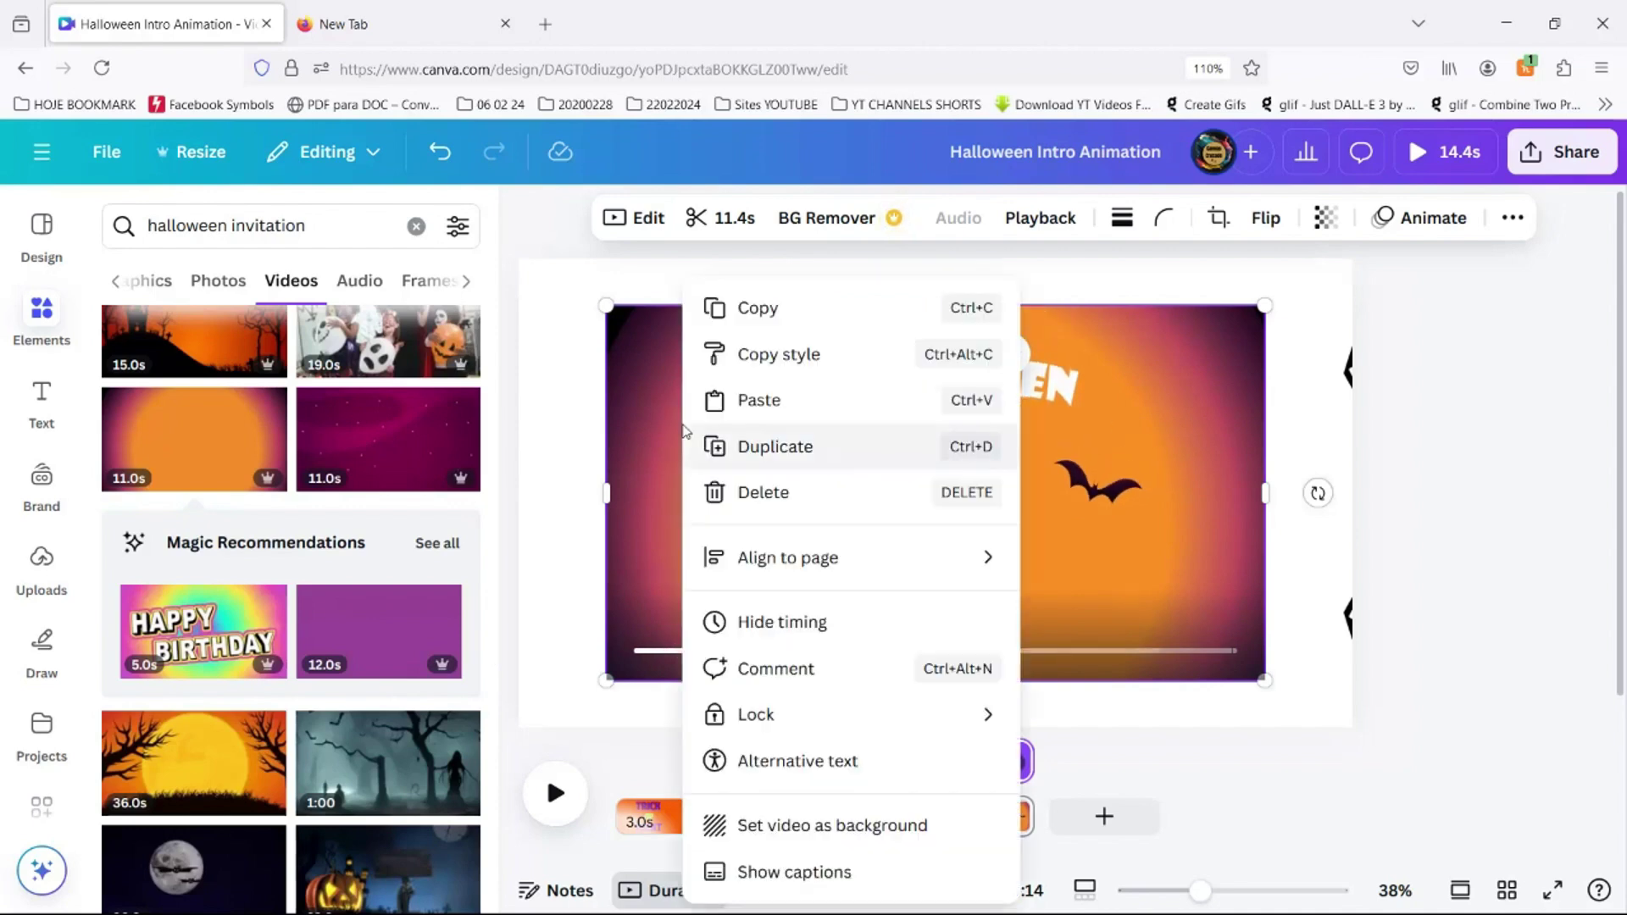
pyautogui.click(805, 827)
pyautogui.moveTo(756, 757); pyautogui.dragTo(803, 757)
pyautogui.moveTo(1029, 803); pyautogui.dragTo(910, 806)
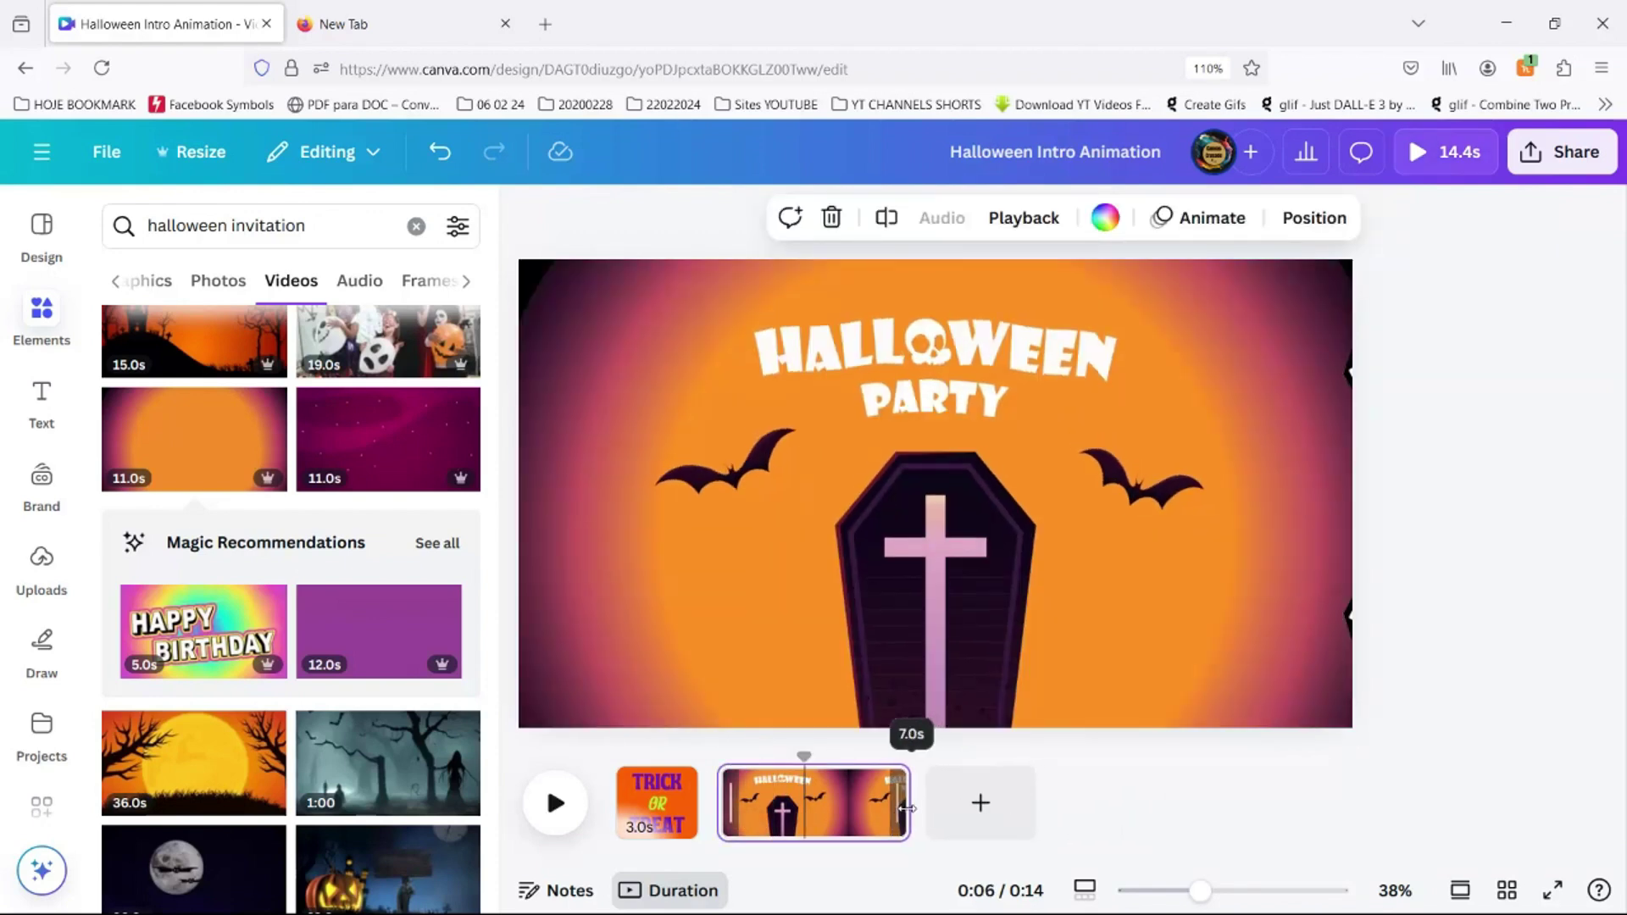
pyautogui.click(784, 777)
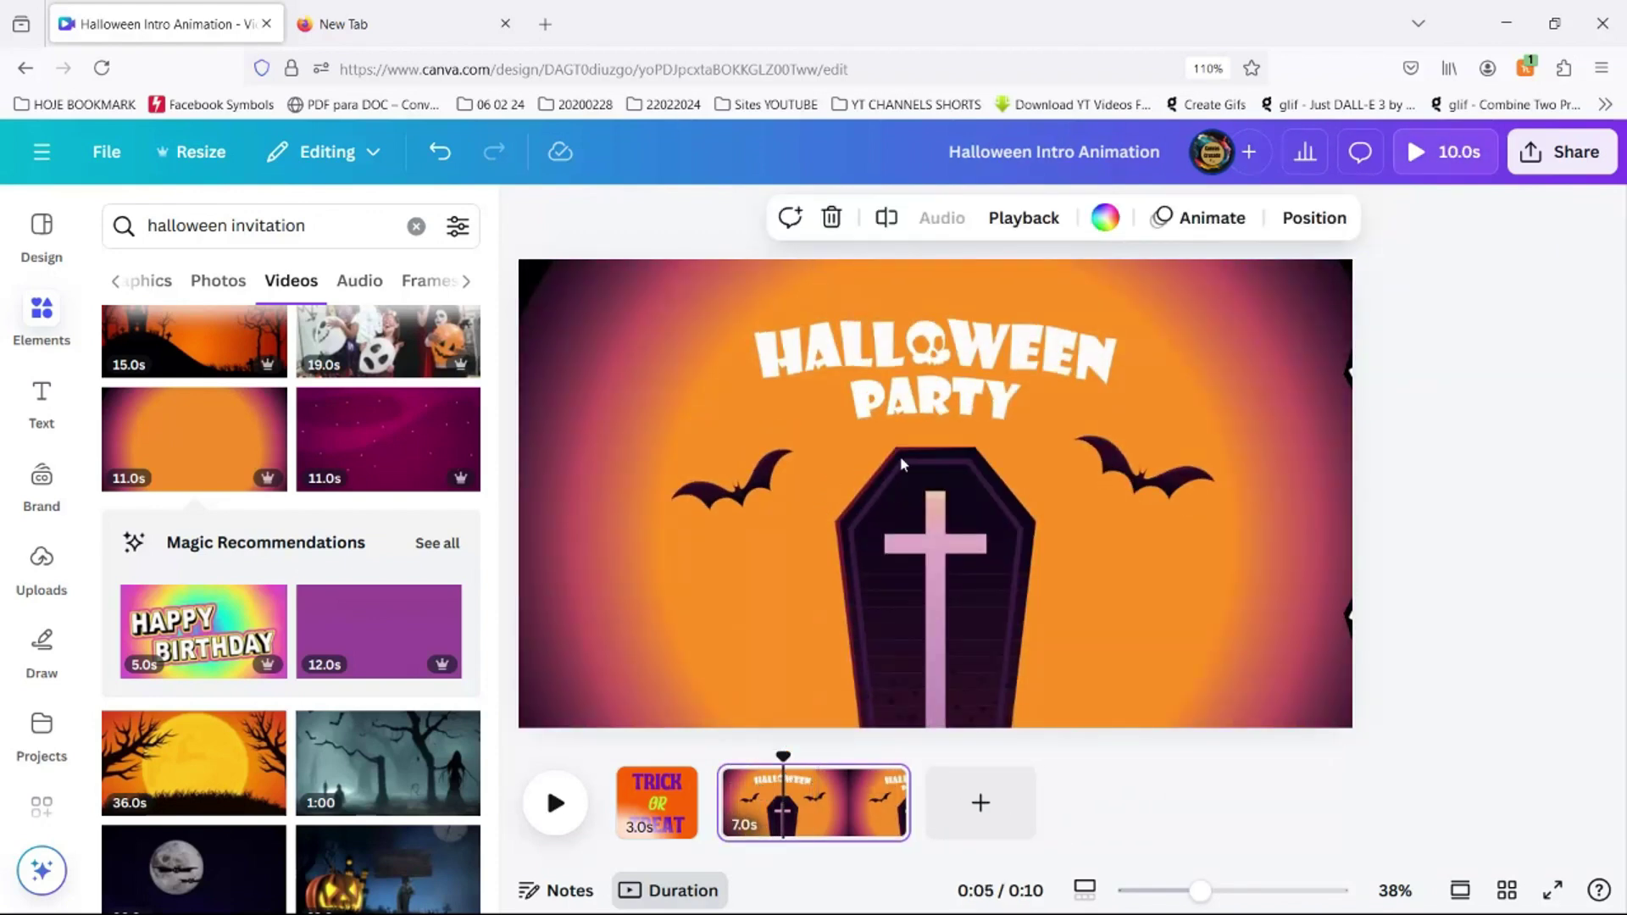
# Step: Add a white heading reading "31st October" and place it below the left bat, beside the coffin
pyautogui.click(42, 399)
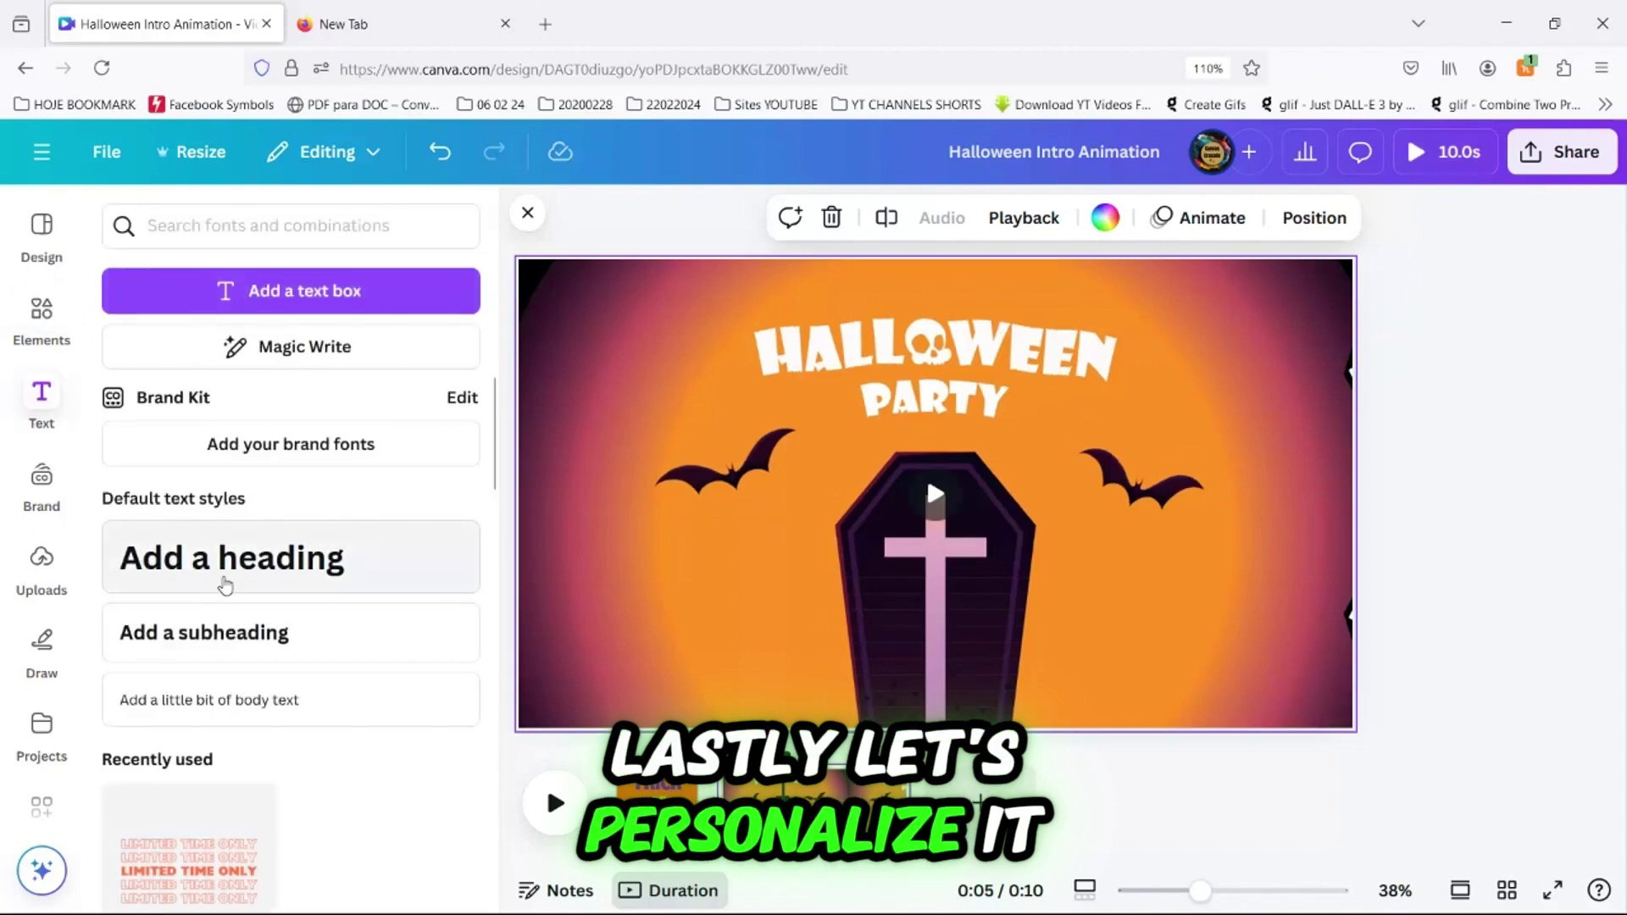
pyautogui.click(231, 573)
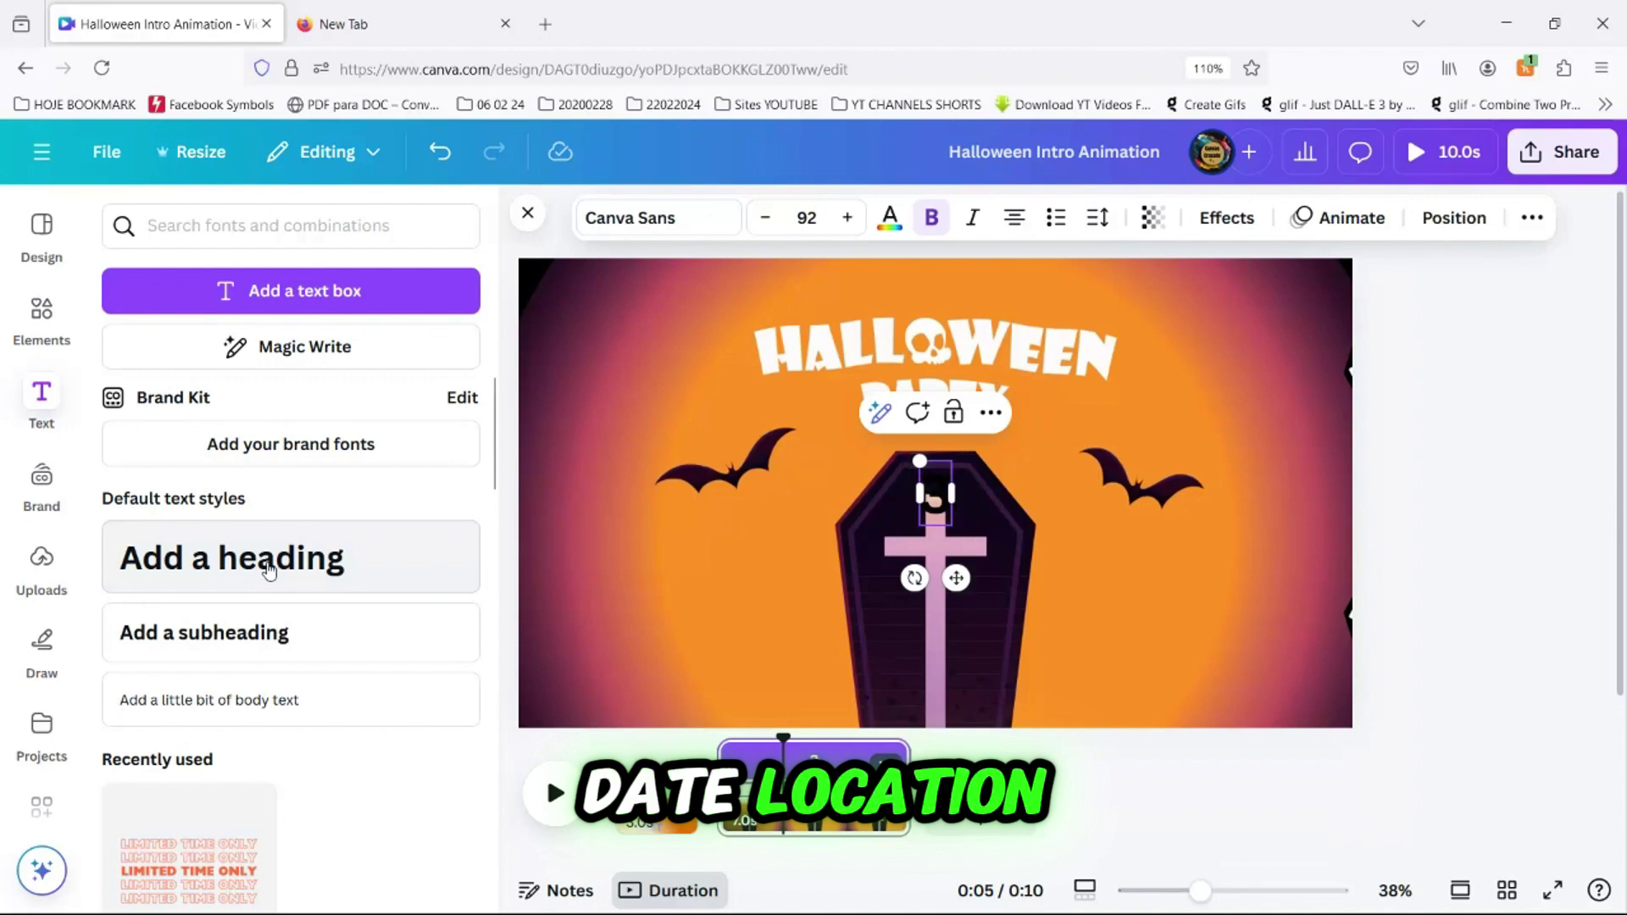
pyautogui.click(889, 218)
pyautogui.click(129, 467)
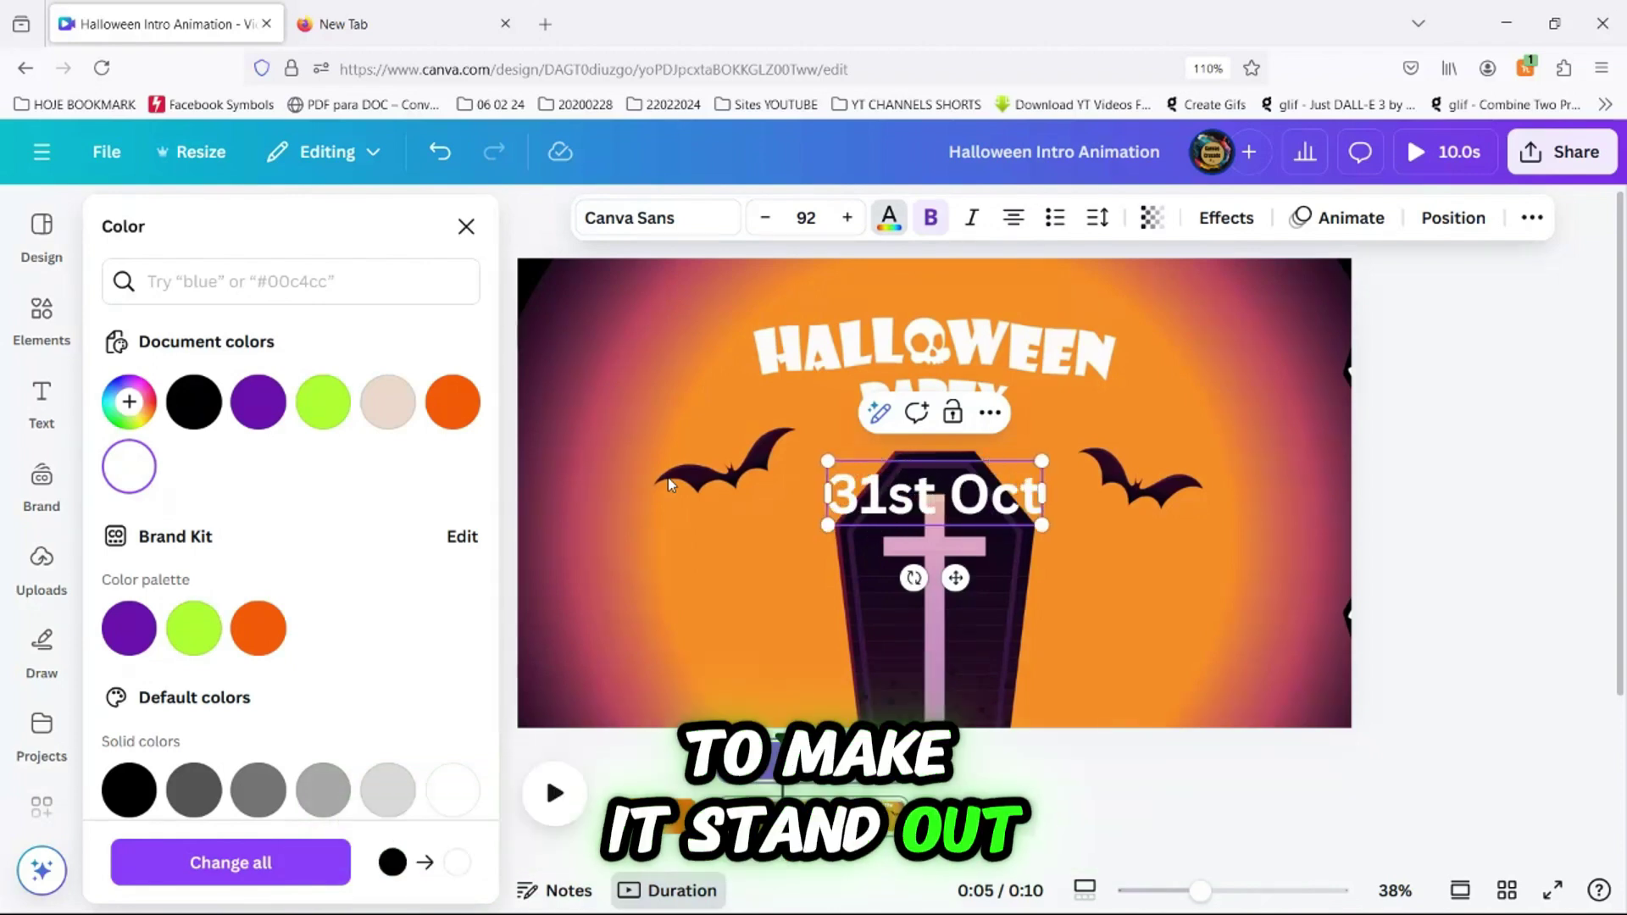
pyautogui.moveTo(955, 577); pyautogui.dragTo(777, 719)
# Step: Set the date text to the Tropika font at size 70 and move it to the page's lower-left corner
pyautogui.click(674, 219)
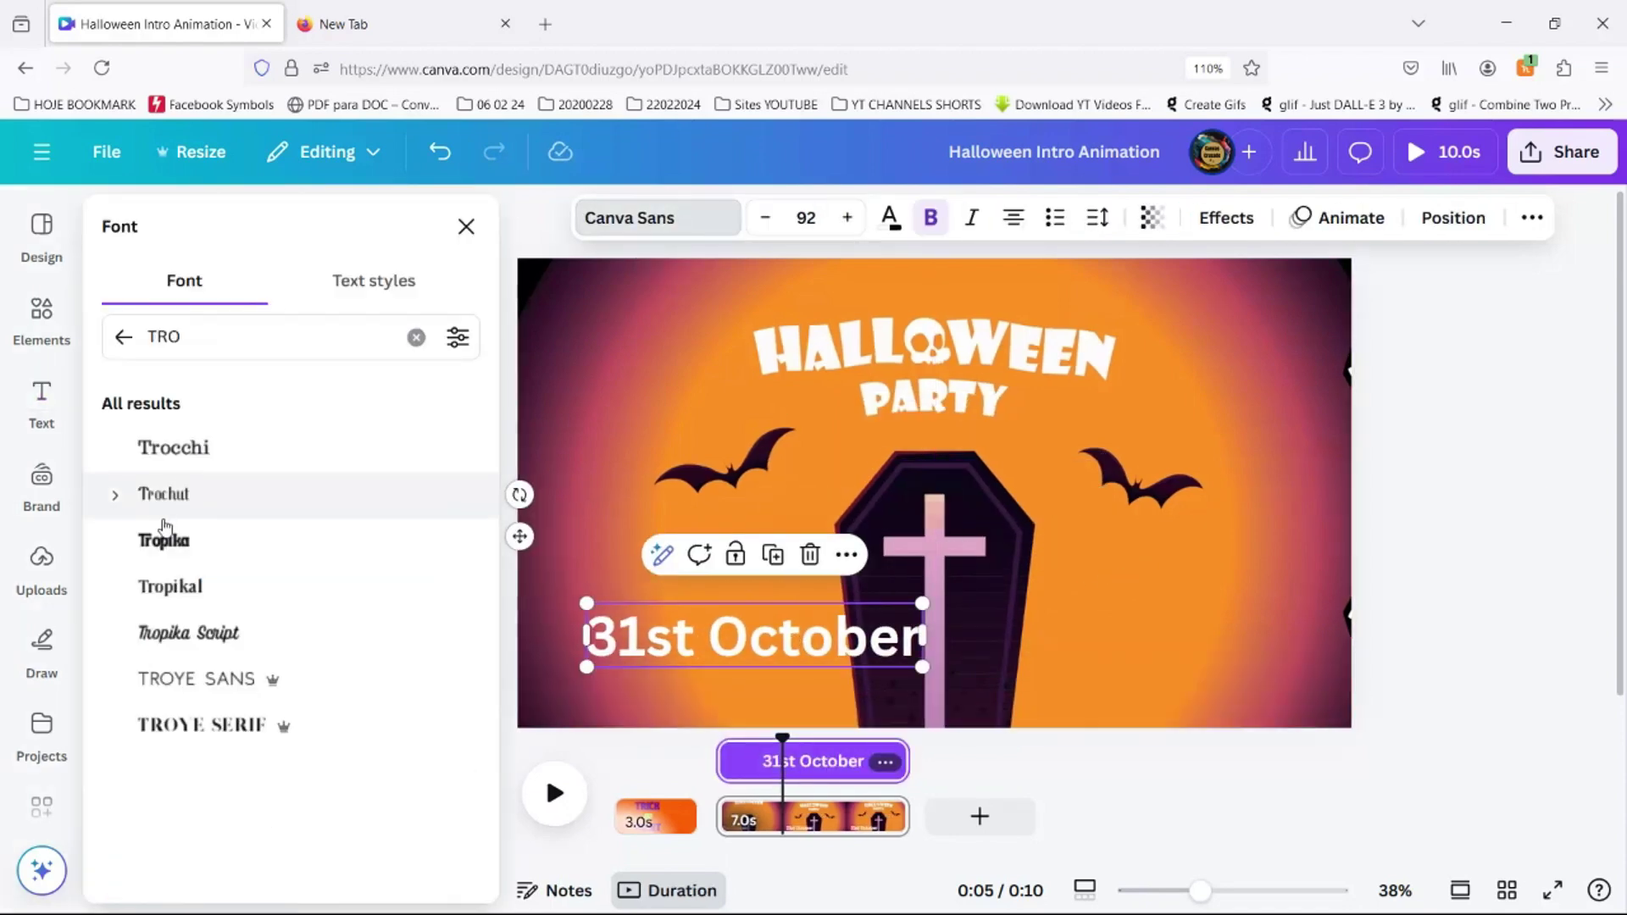
pyautogui.click(163, 540)
pyautogui.click(806, 218)
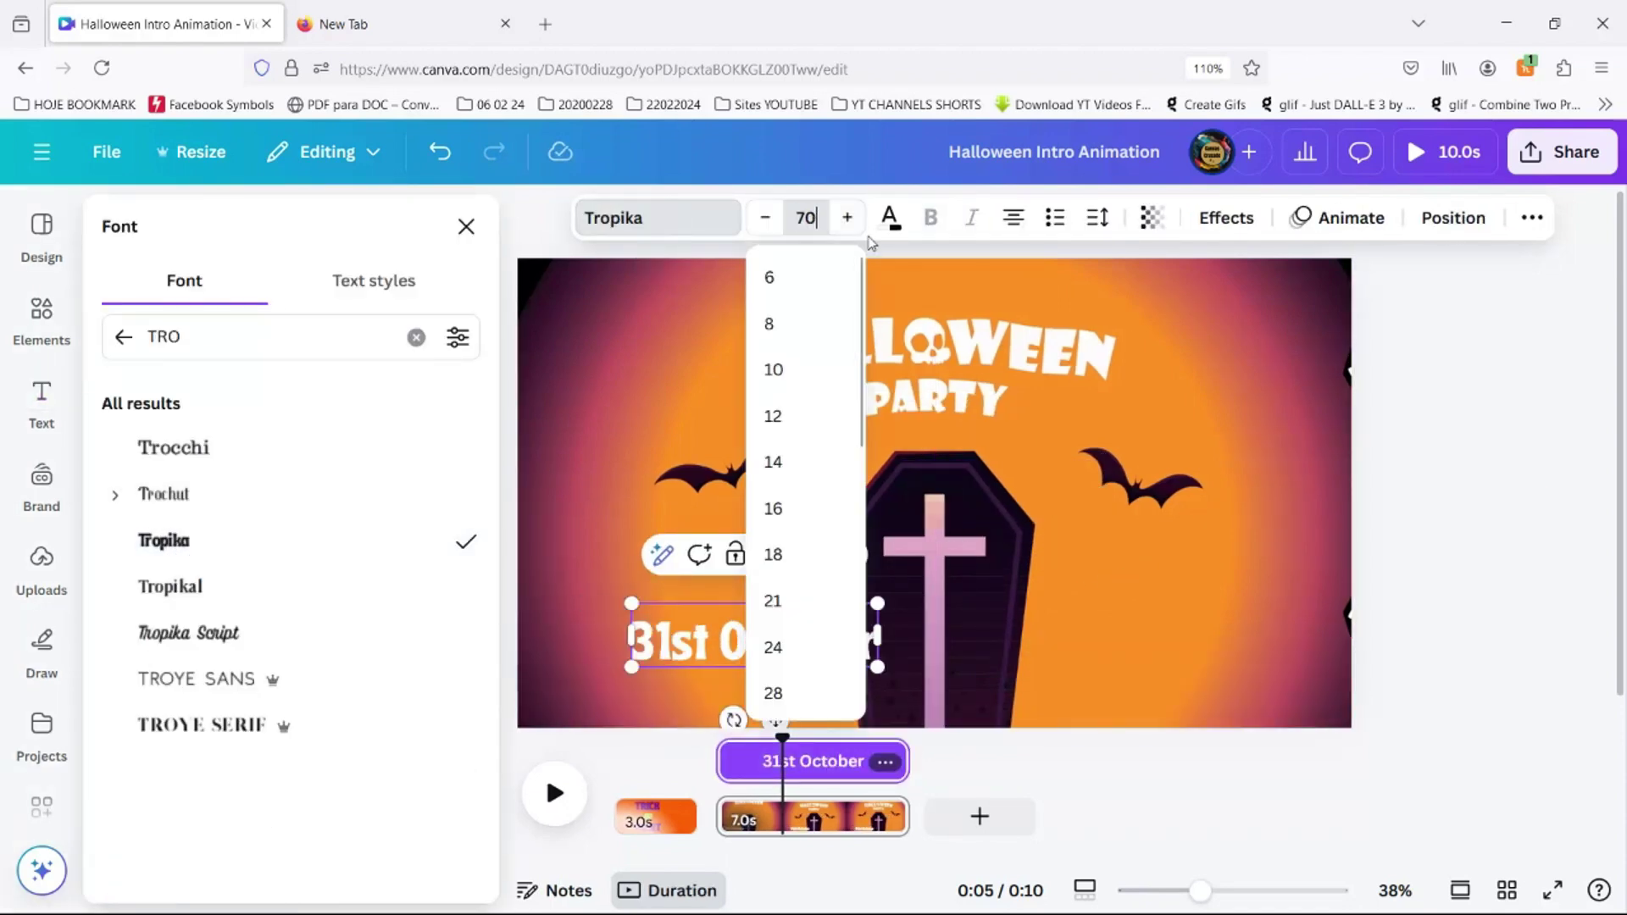
pyautogui.press('Return')
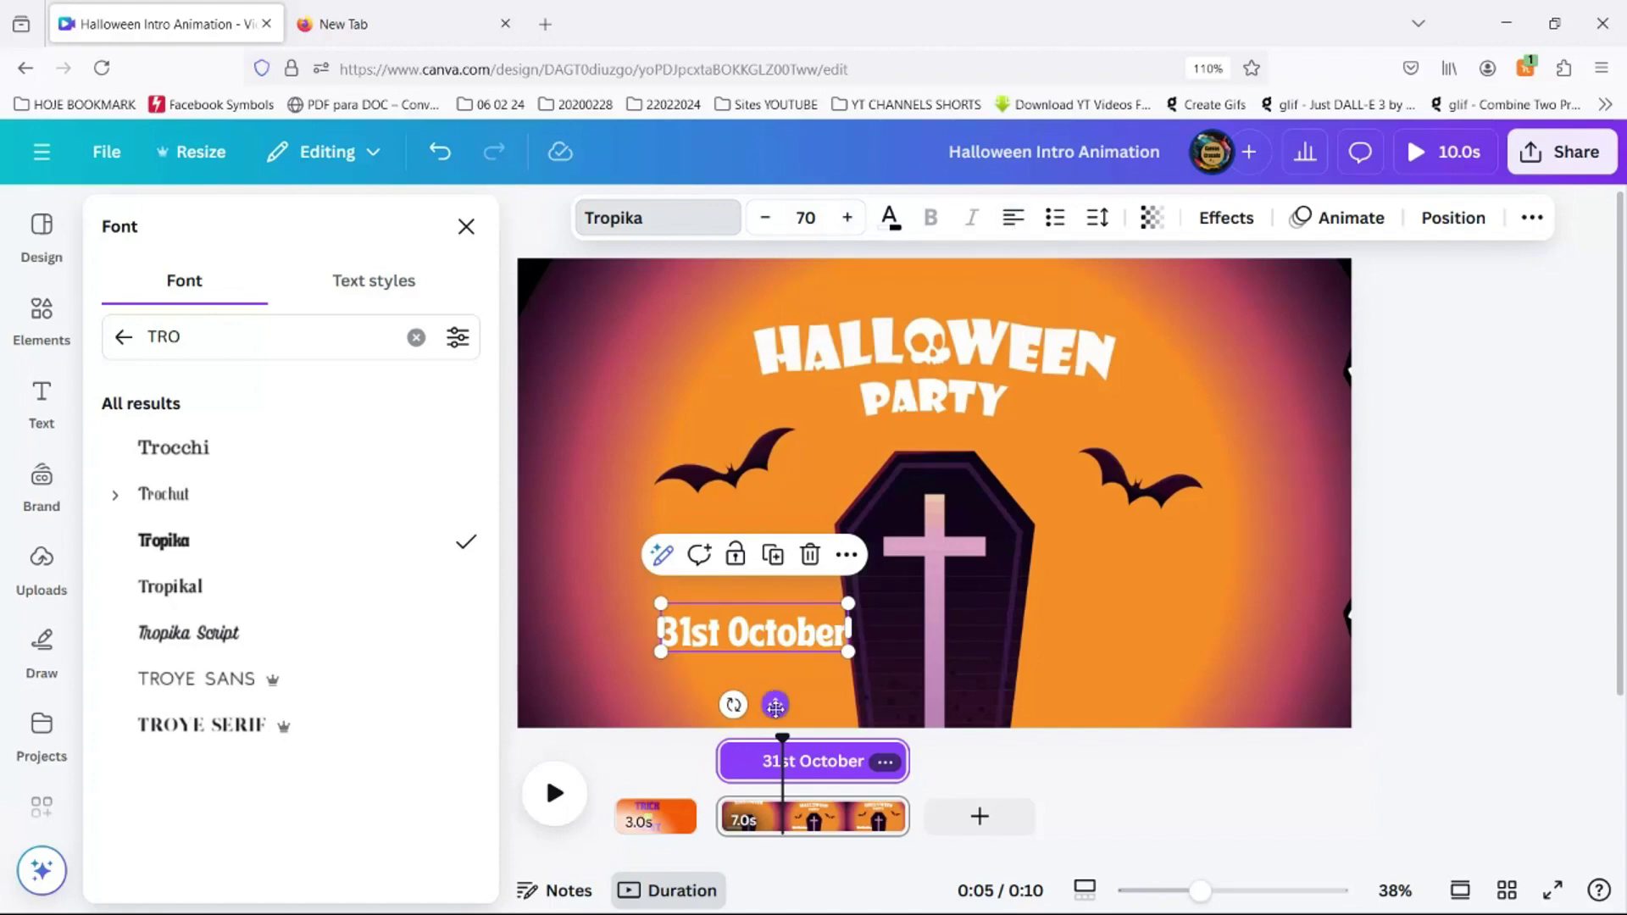
pyautogui.moveTo(775, 706); pyautogui.dragTo(685, 746)
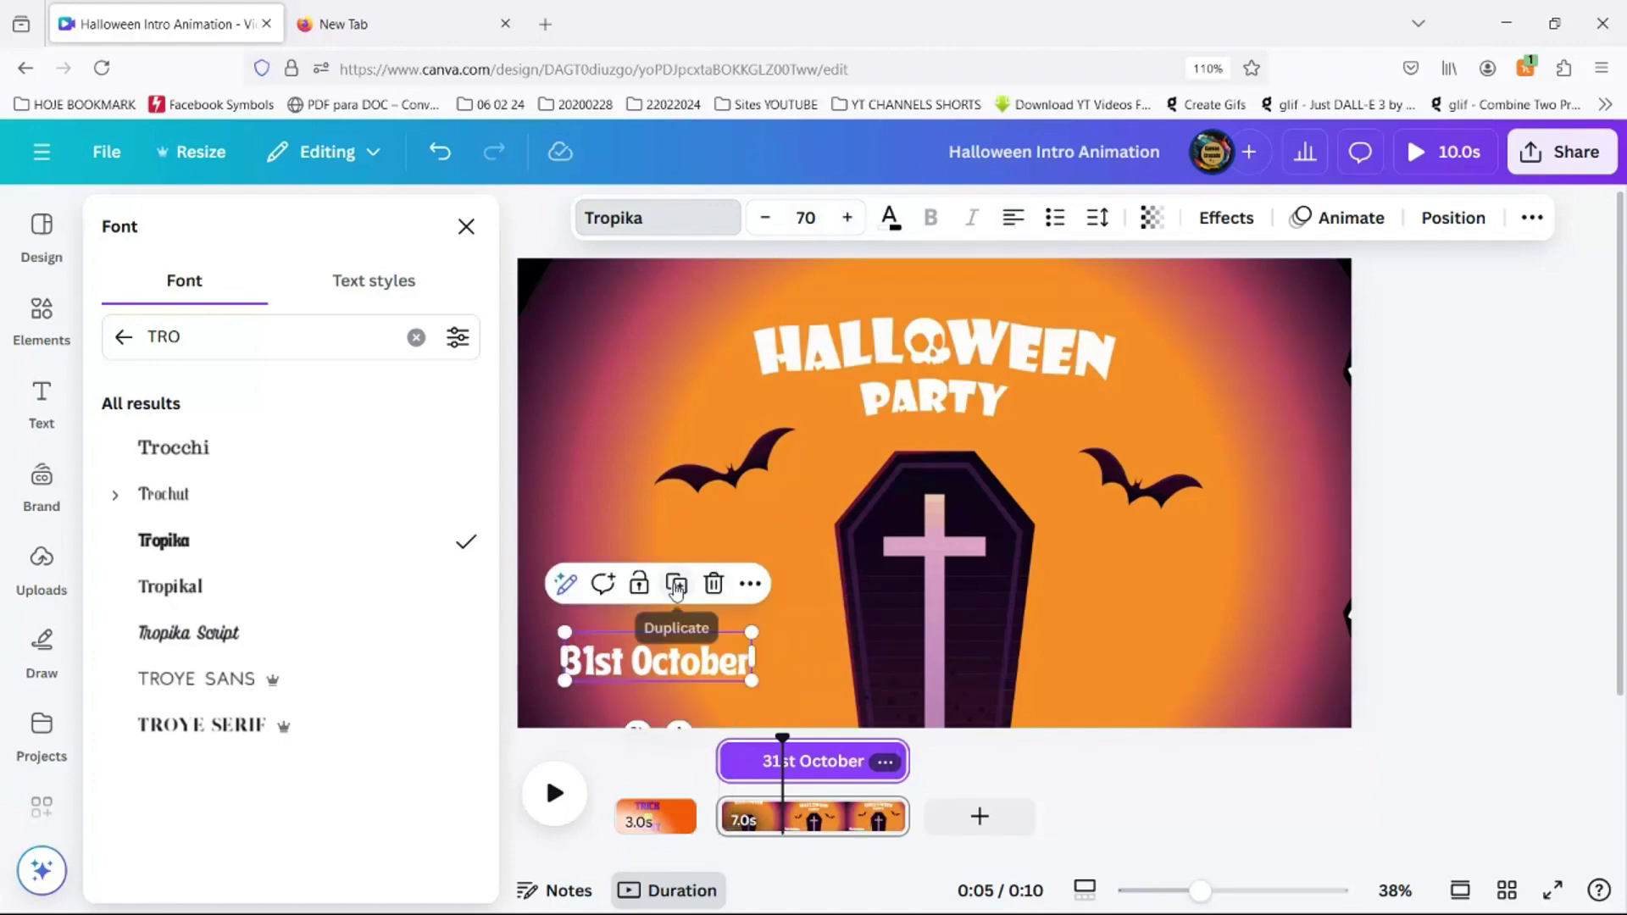
# Step: Duplicate the date text to the coffin's right side and replace the copy's wording with the venue's street address
pyautogui.click(674, 582)
pyautogui.moveTo(707, 678); pyautogui.dragTo(1223, 661)
pyautogui.doubleClick(1223, 661)
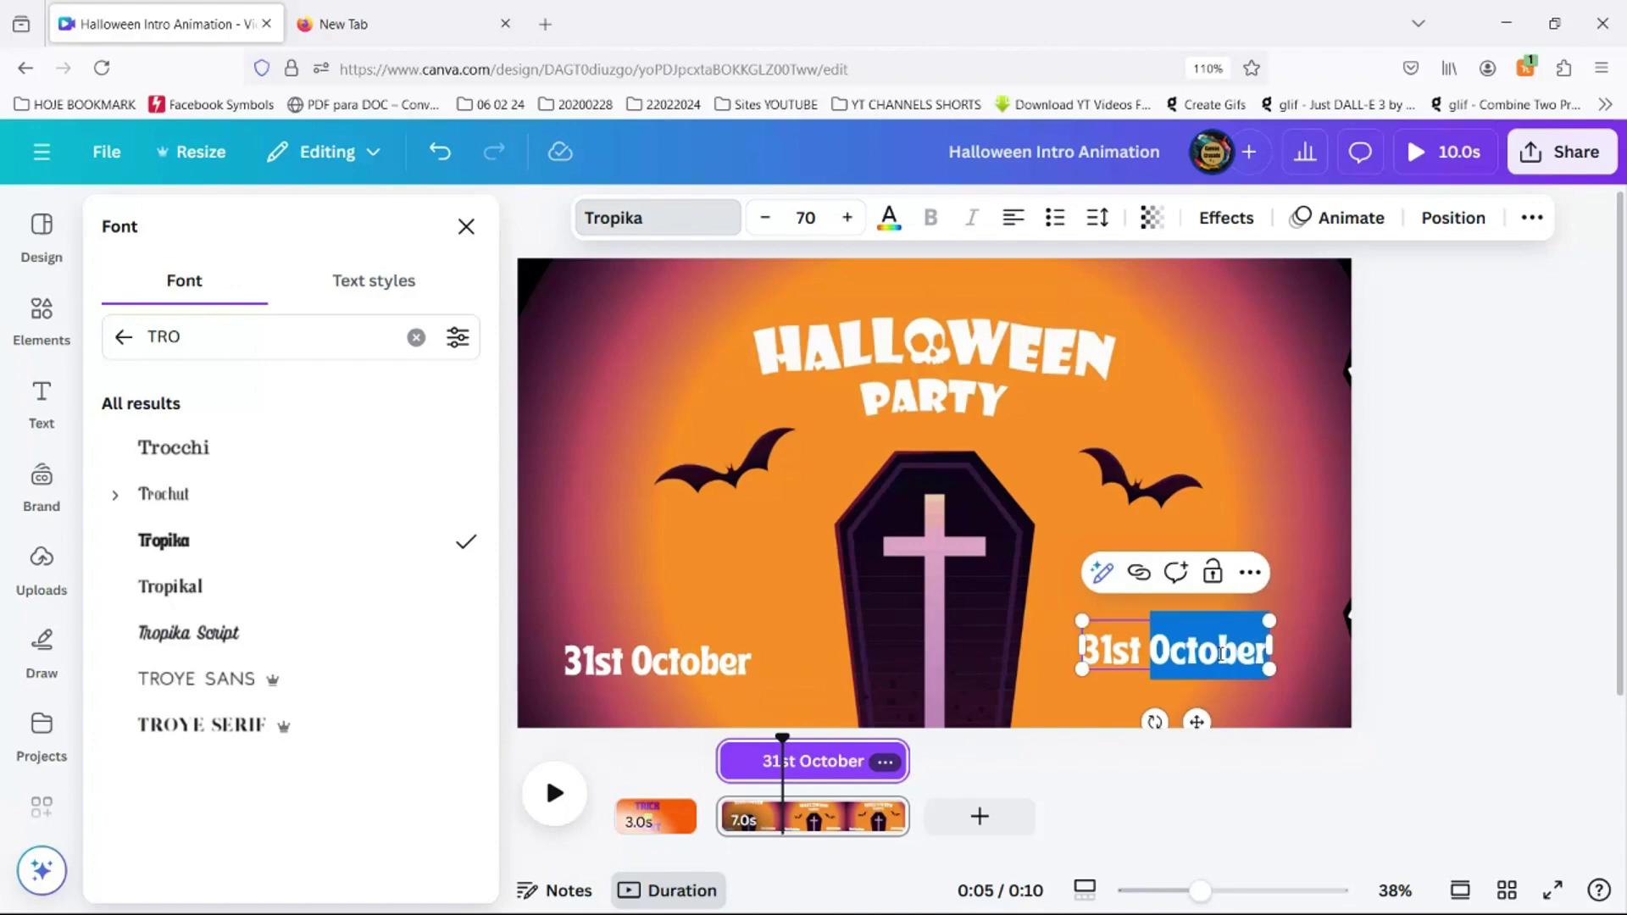
pyautogui.press('BackSpace')
pyautogui.press('BackSpace')
pyautogui.press('BackSpace')
pyautogui.press('BackSpace')
pyautogui.write('123 S')
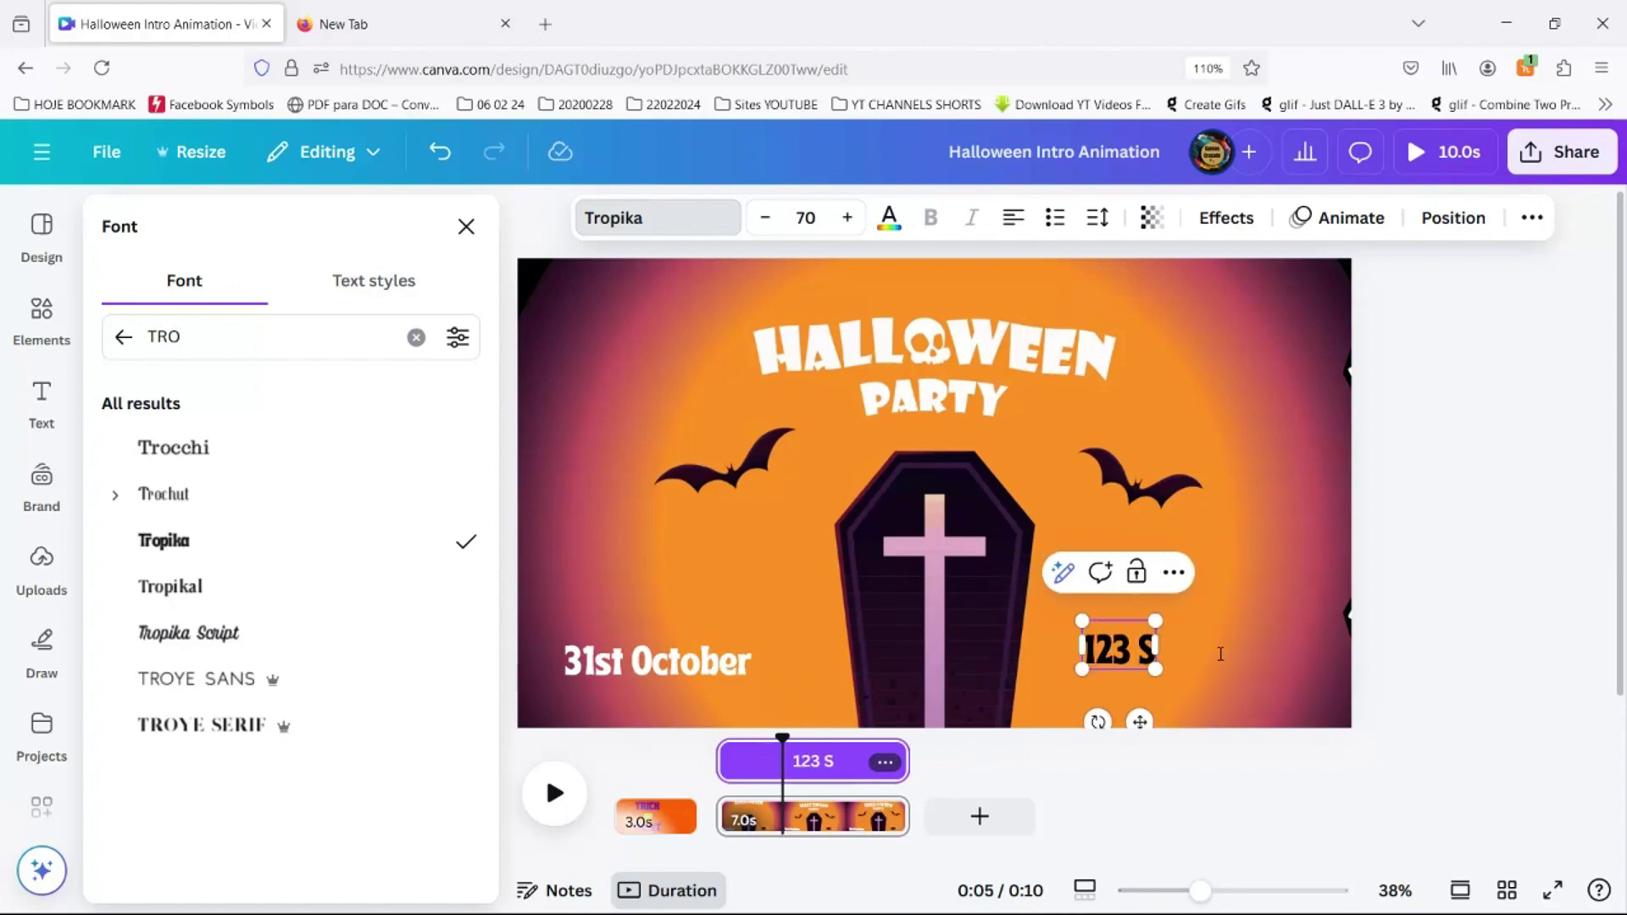
pyautogui.write('omewhere')
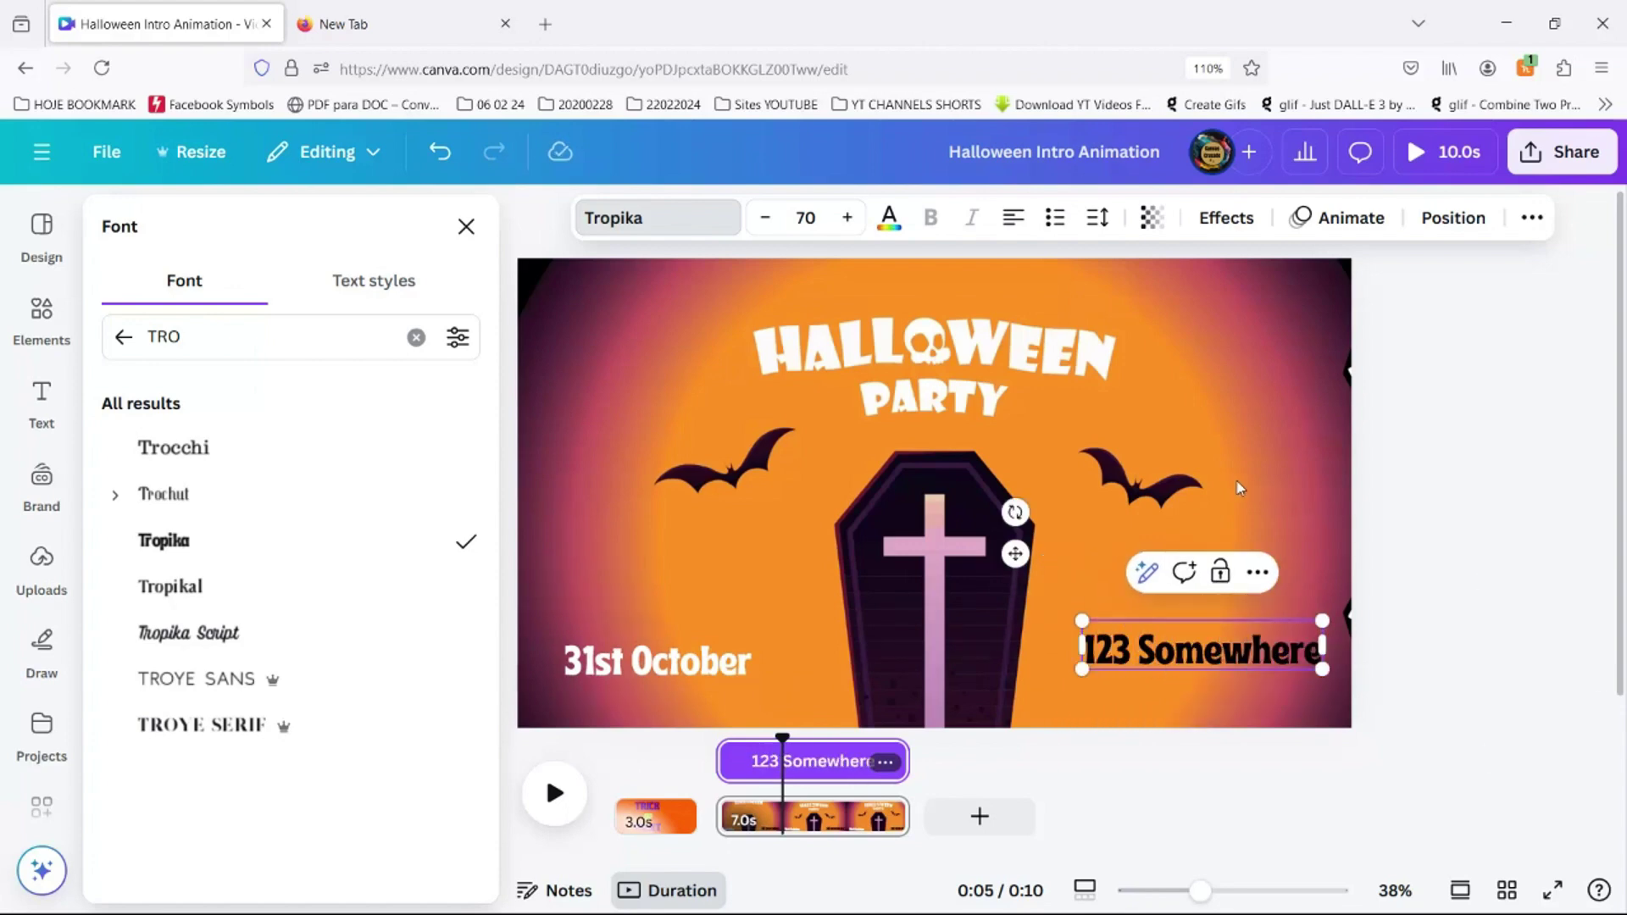
# Step: Colour the venue address text white
pyautogui.press('Escape')
pyautogui.click(889, 218)
pyautogui.click(453, 790)
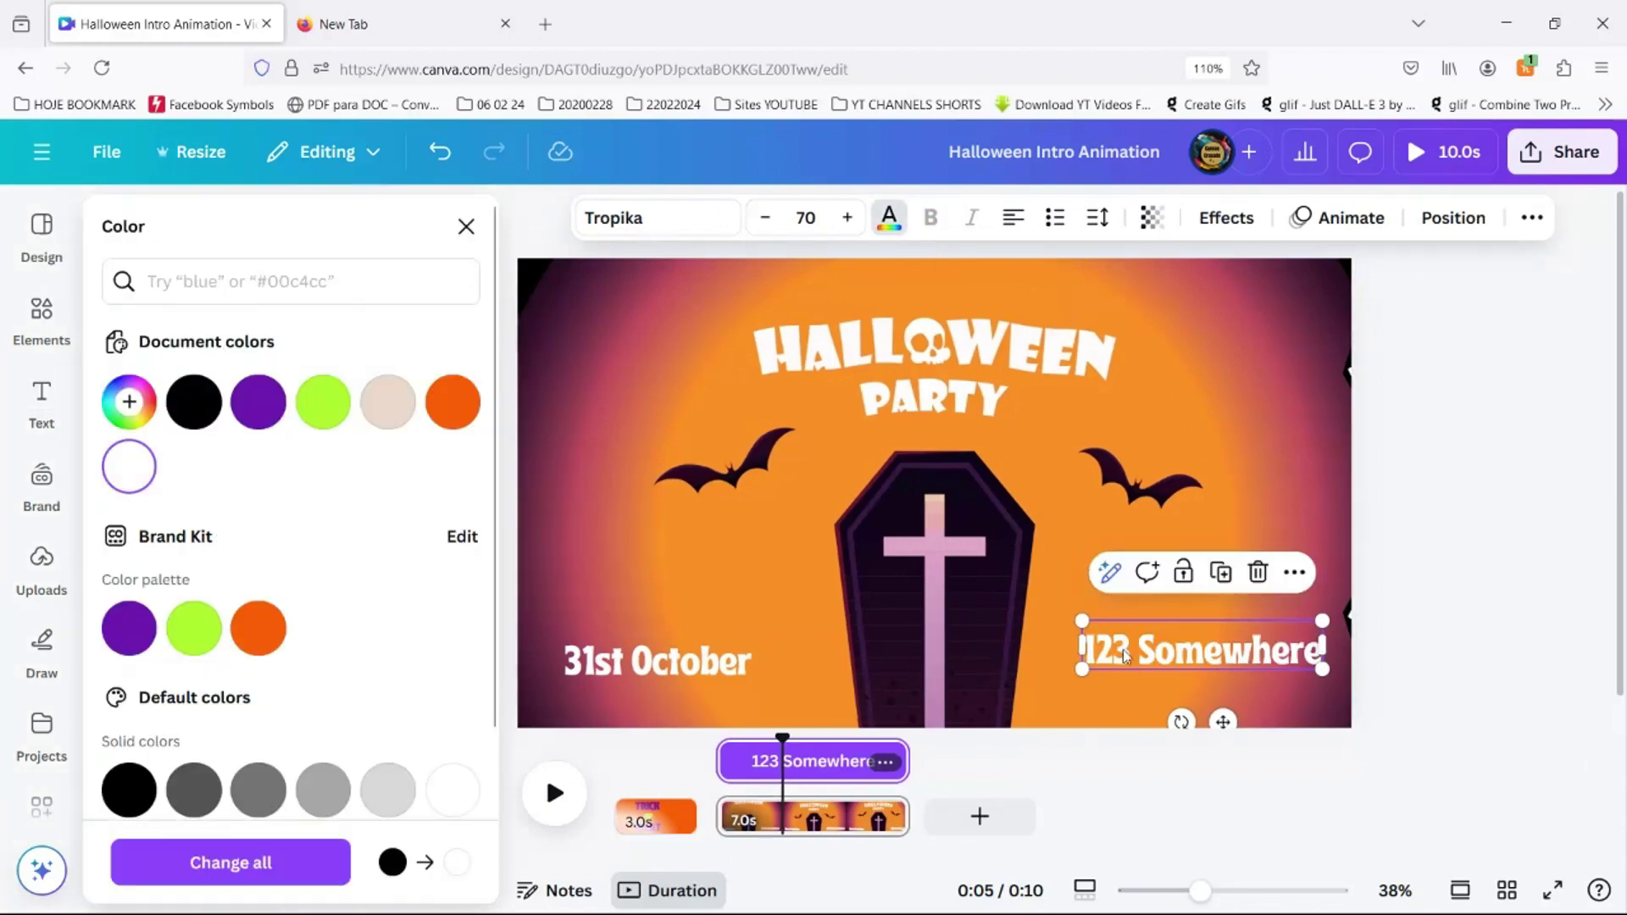
# Step: Add the city as a second line of the venue address and right-align the text
pyautogui.doubleClick(1232, 648)
pyautogui.click(1279, 626)
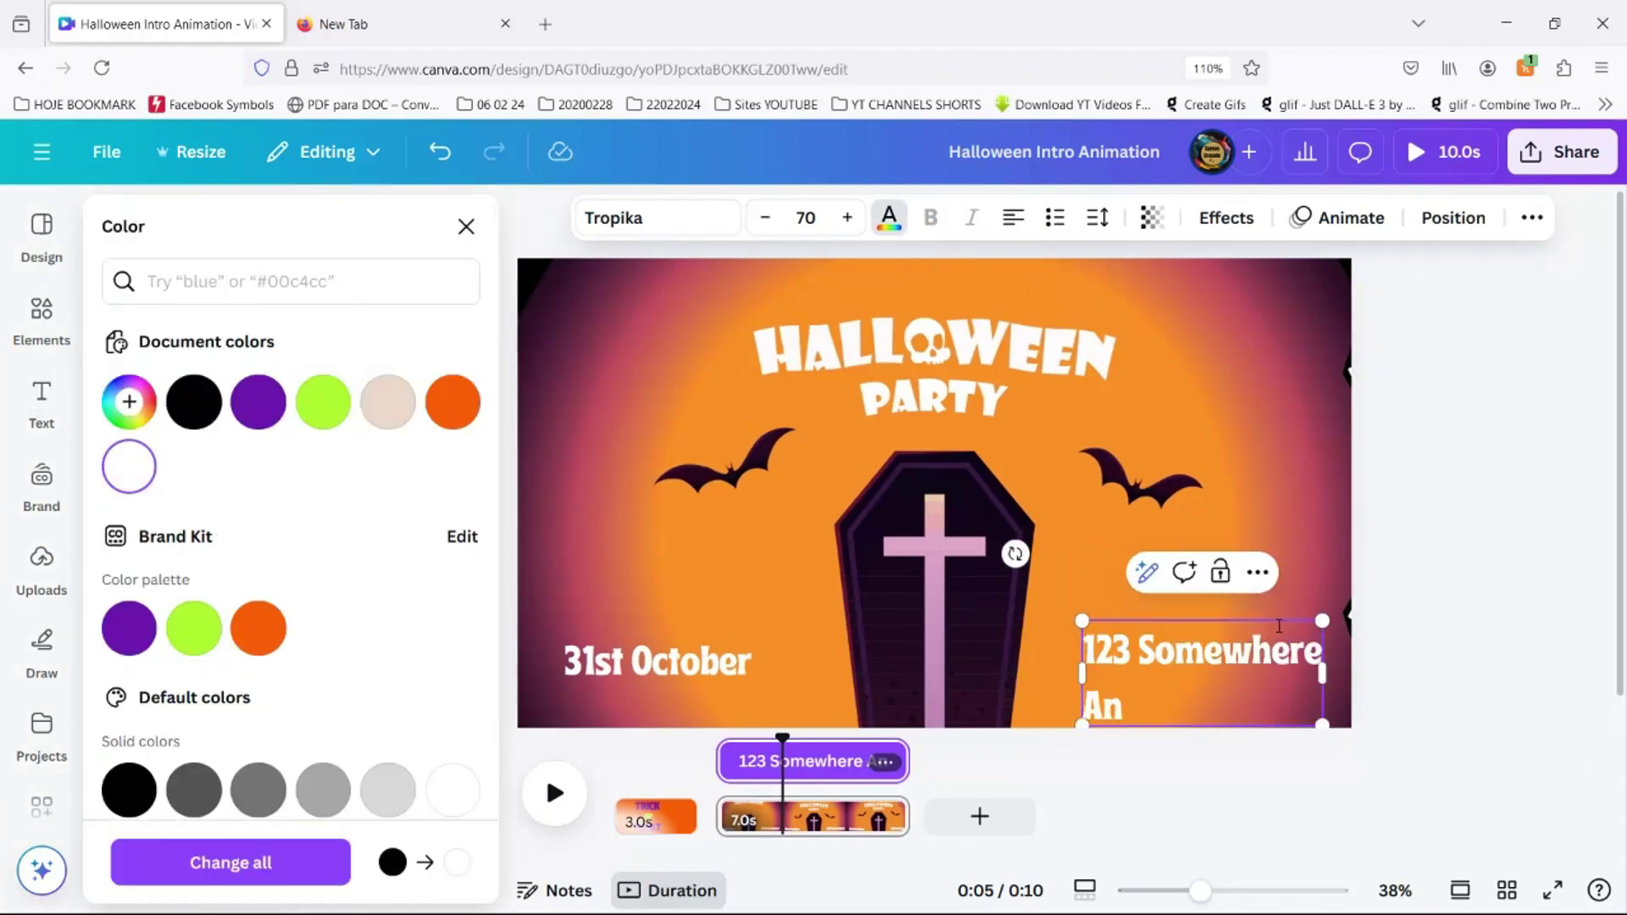
pyautogui.hotkey('shift', 'Up')
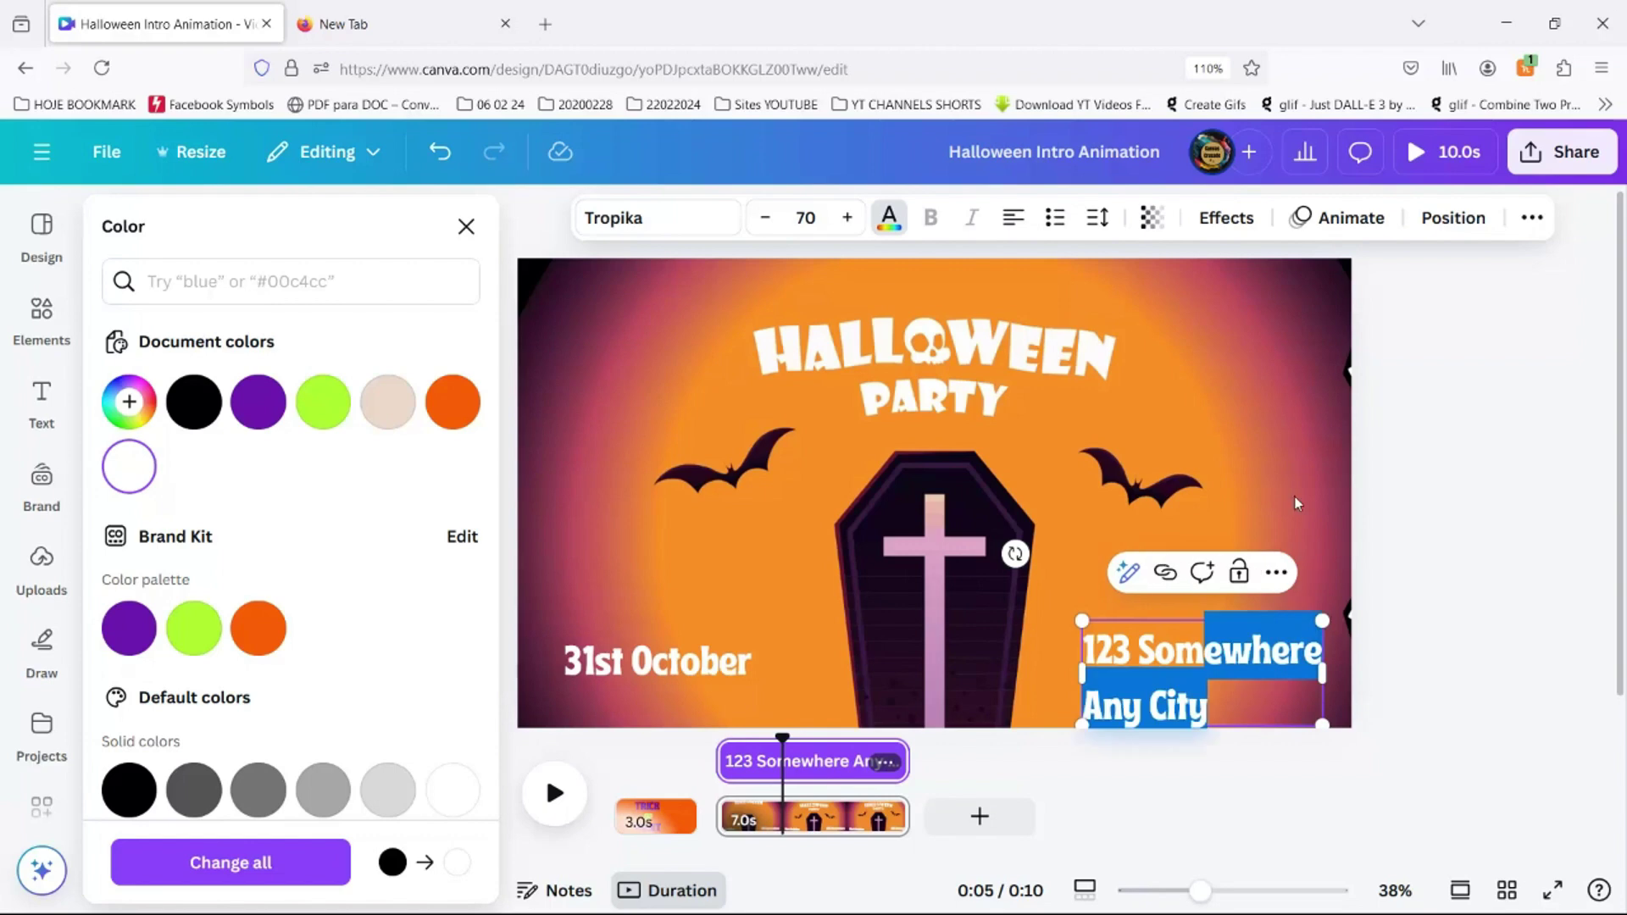
pyautogui.click(1014, 219)
pyautogui.click(1014, 219)
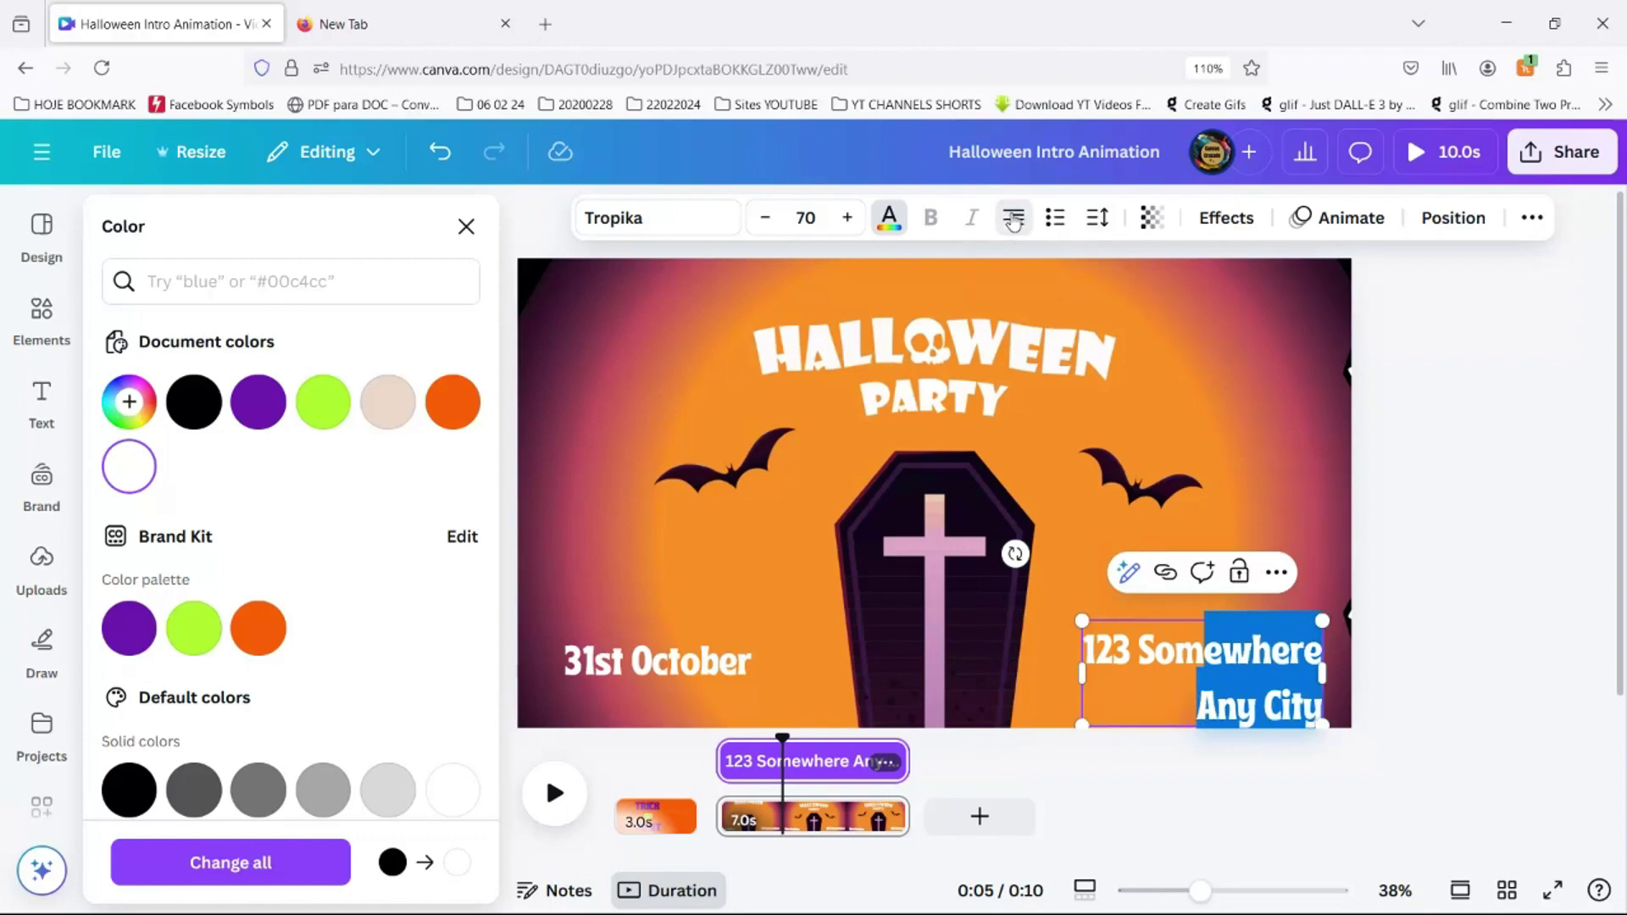
# Step: Reduce the address text's line spacing to 1.18 and move the text slightly up and away from the page's right edge
pyautogui.click(1096, 220)
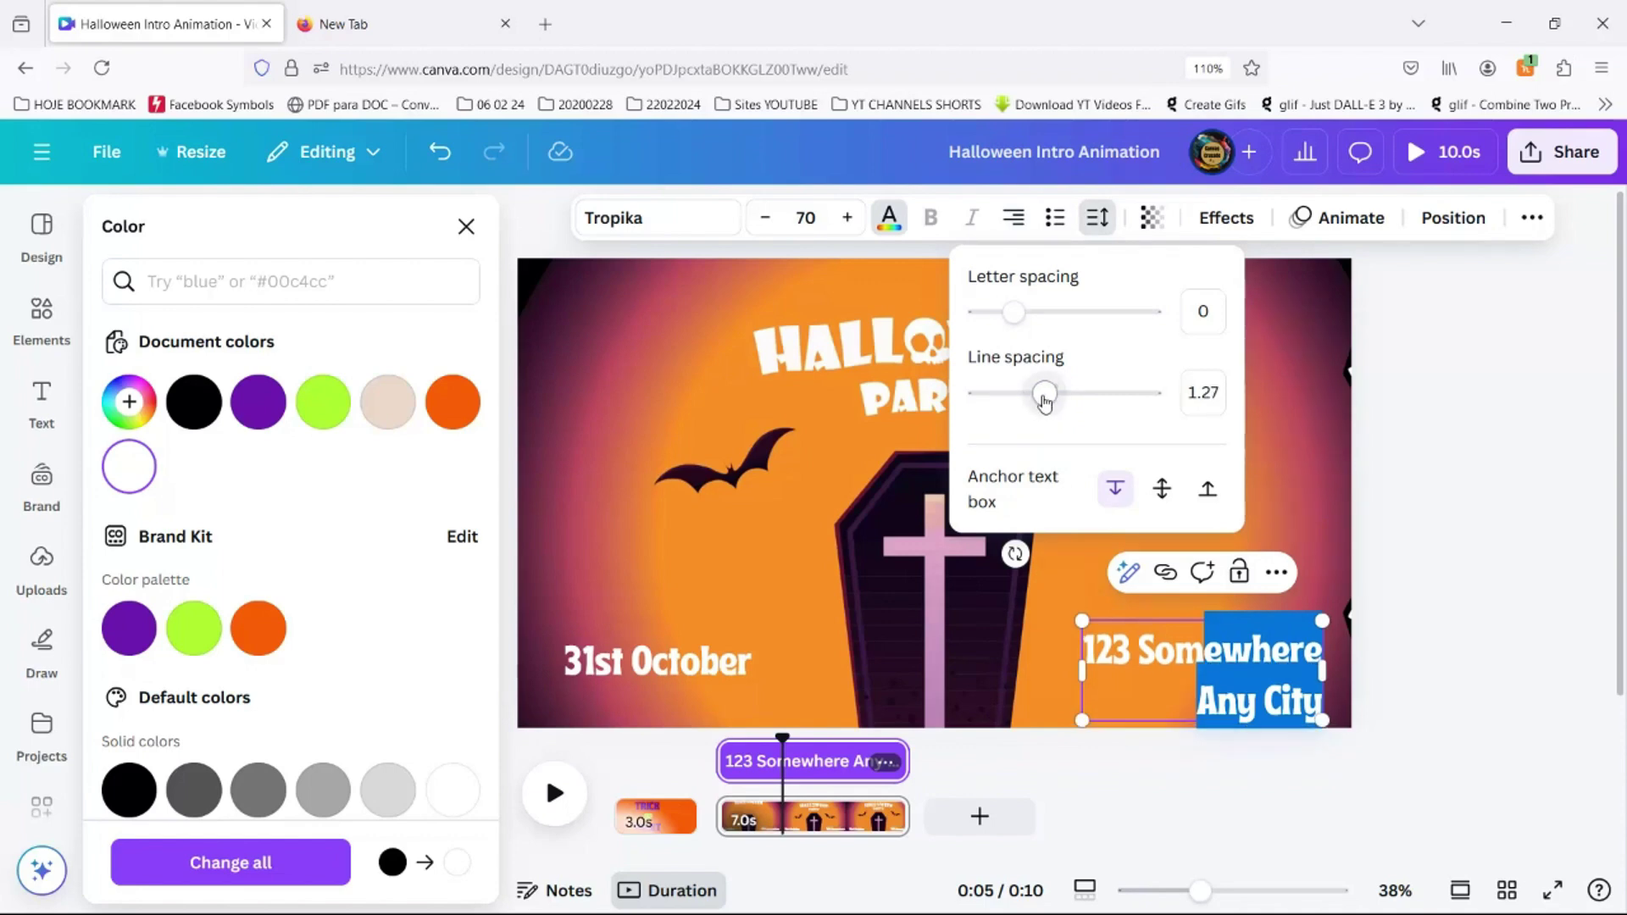
pyautogui.moveTo(1041, 399); pyautogui.dragTo(1035, 399)
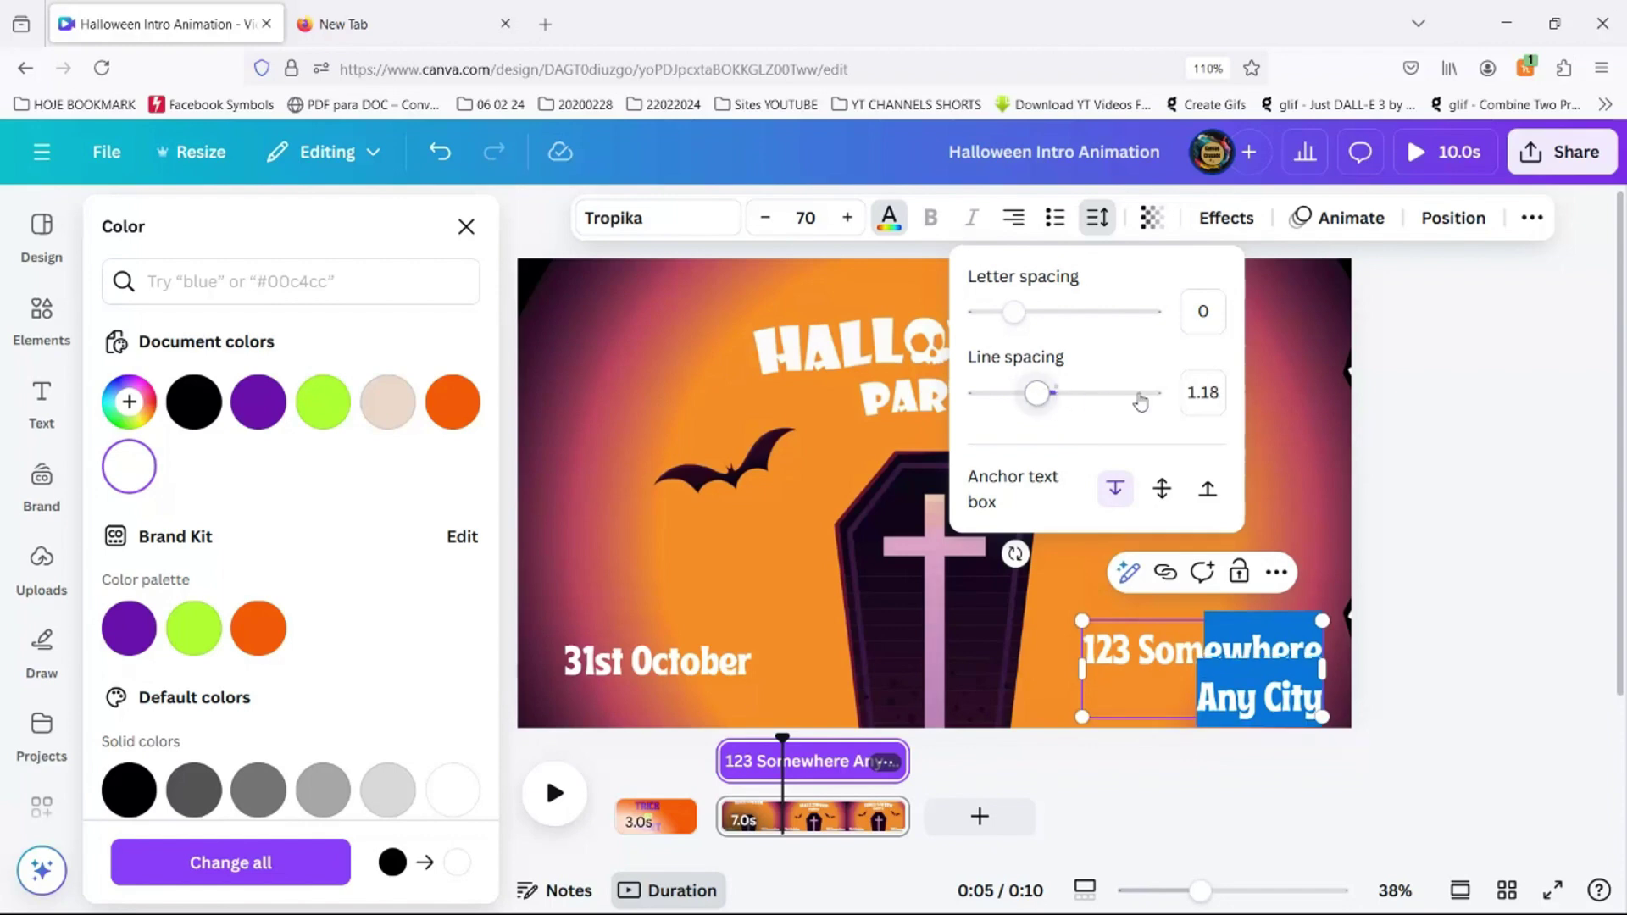
pyautogui.click(1312, 403)
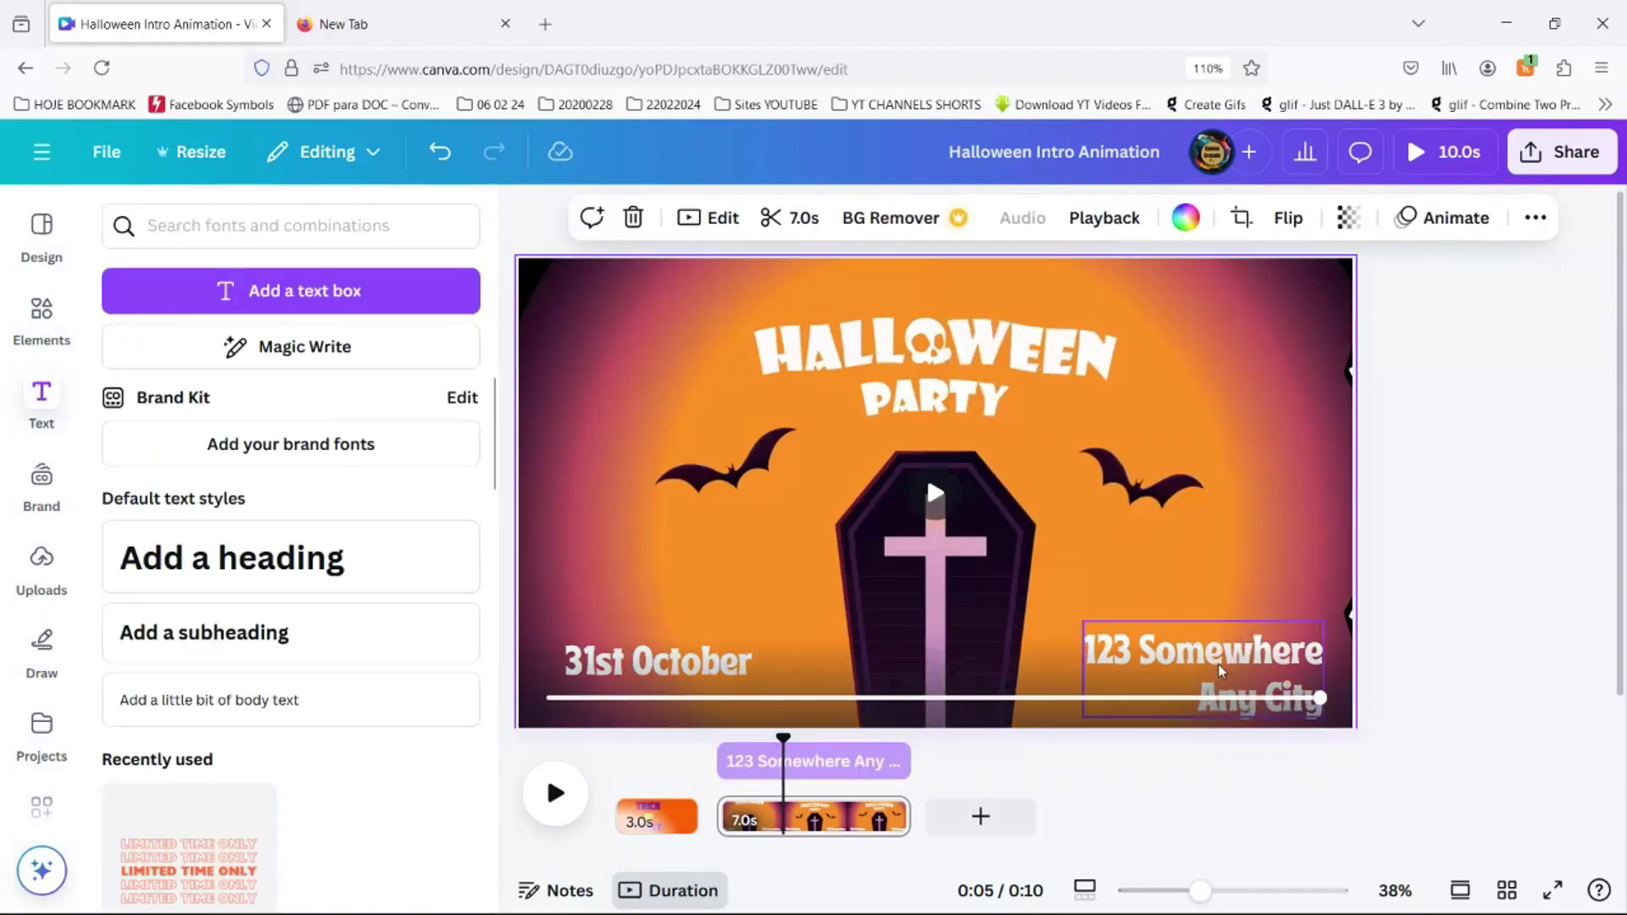
pyautogui.click(1271, 665)
pyautogui.moveTo(1271, 666); pyautogui.dragTo(1253, 625)
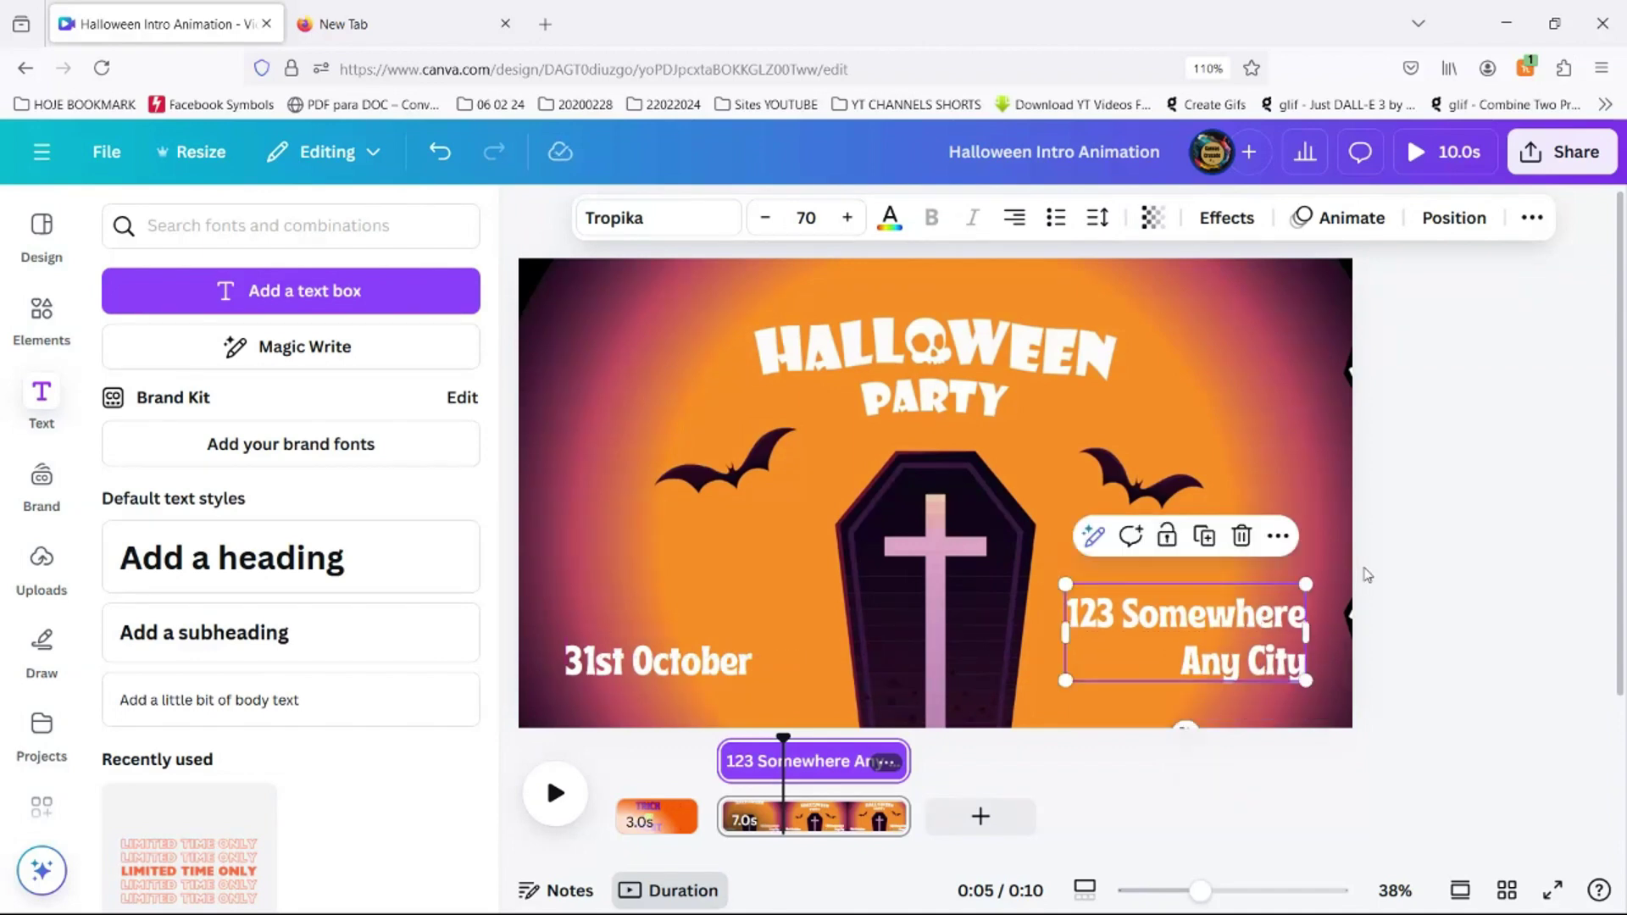
# Step: Apply the Clarify animation on enter to the venue address text, with its direction set to the left
pyautogui.click(1336, 220)
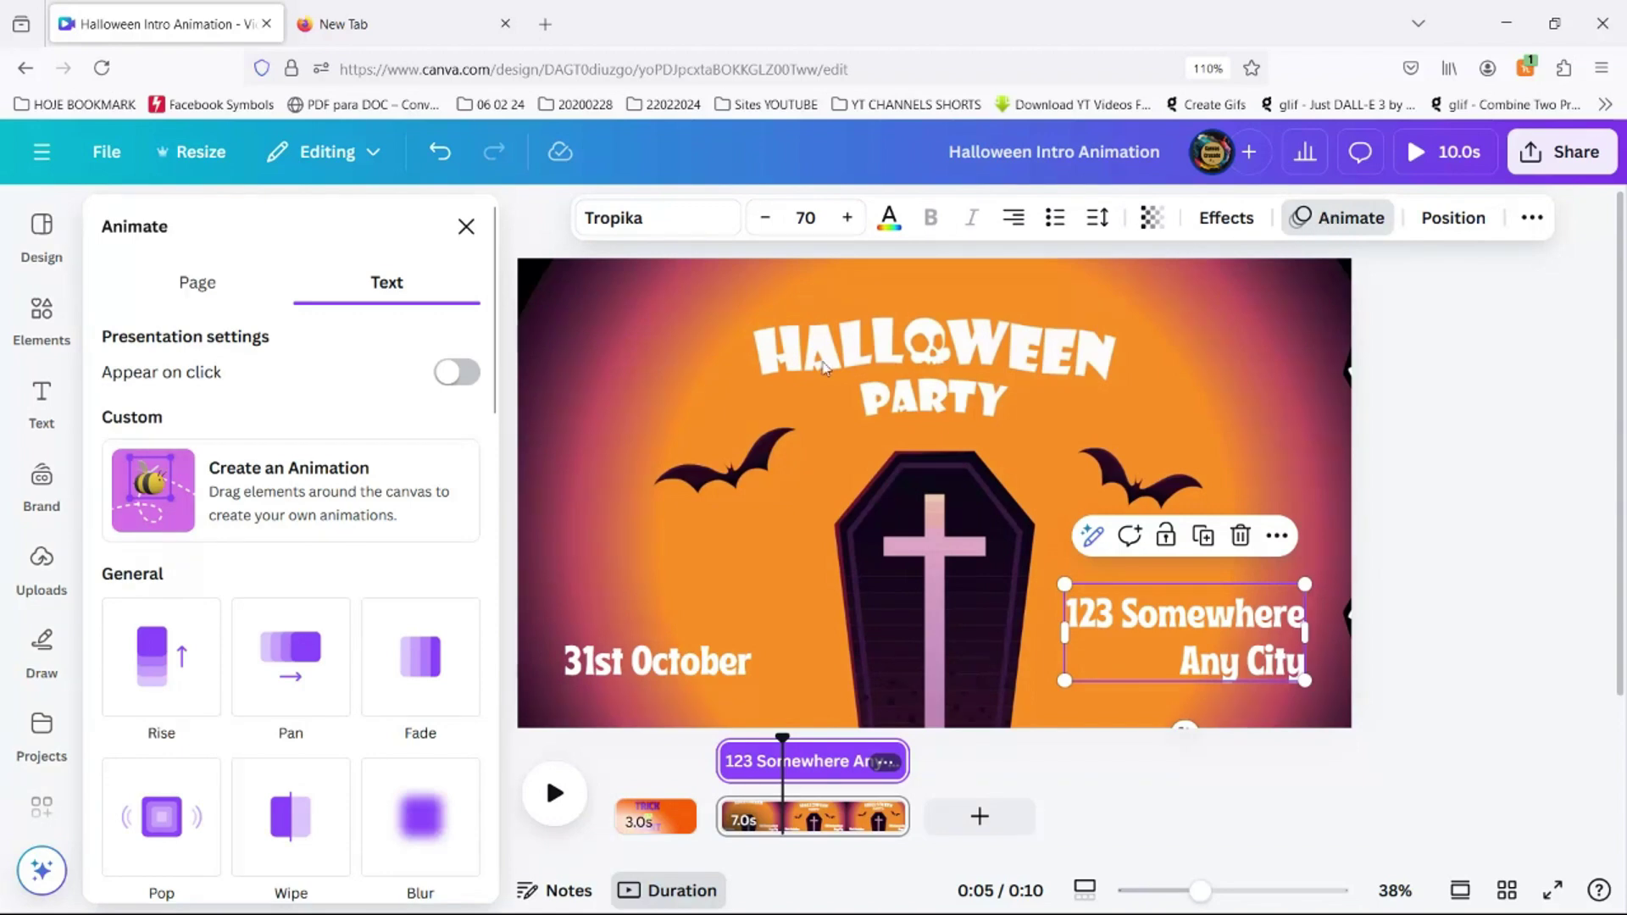
pyautogui.scroll(-10, 366, 464)
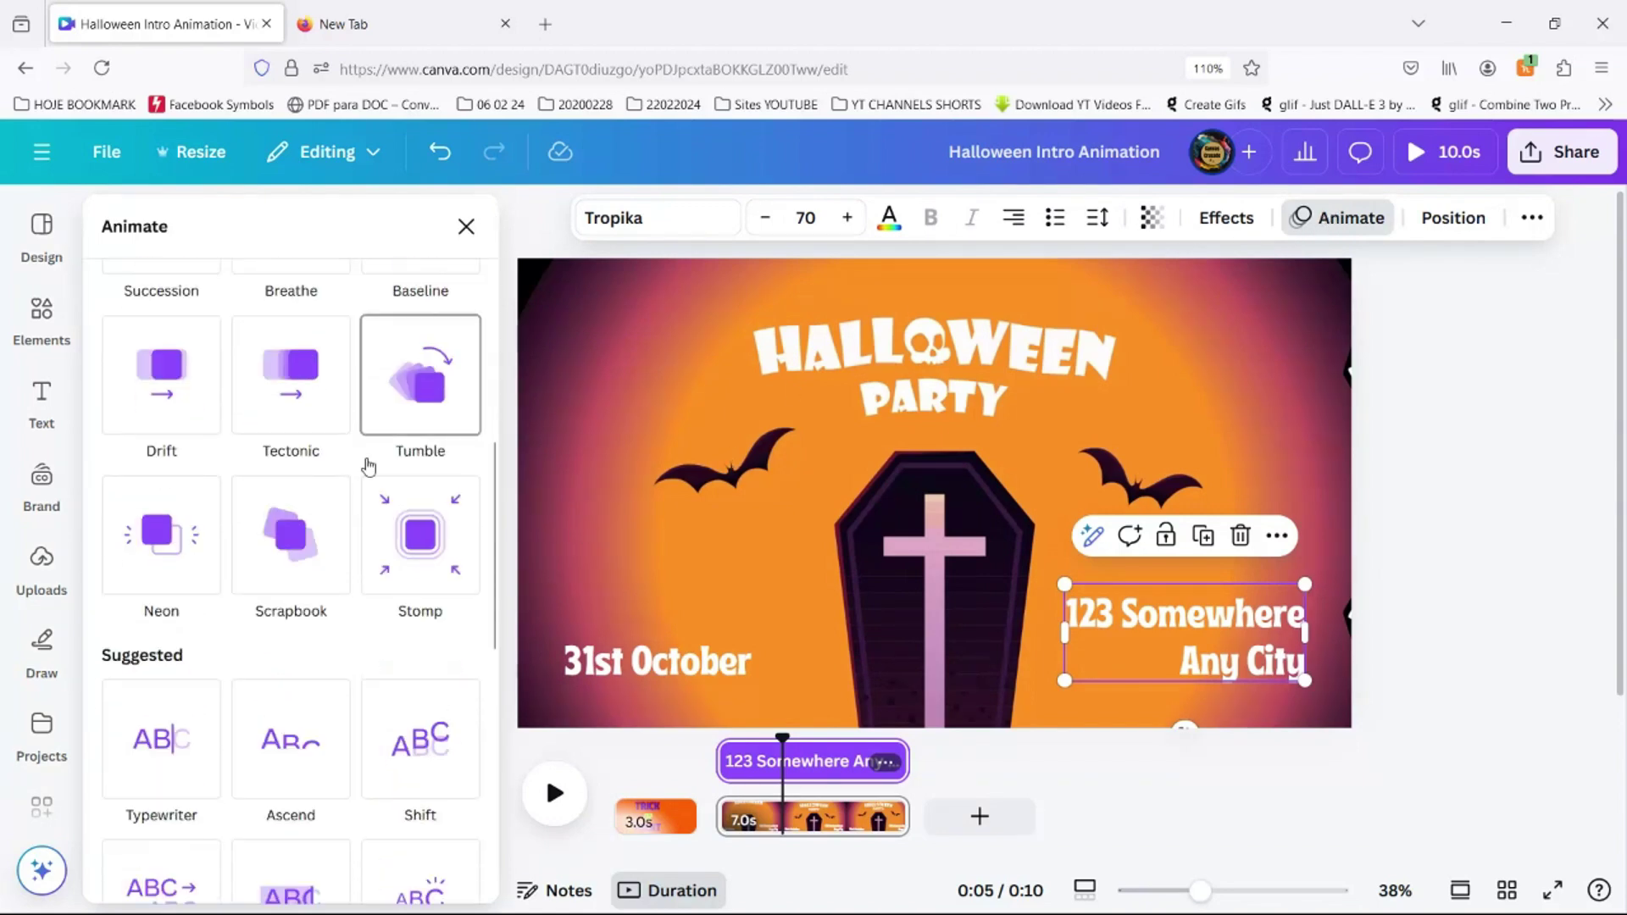
pyautogui.scroll(-7, 366, 464)
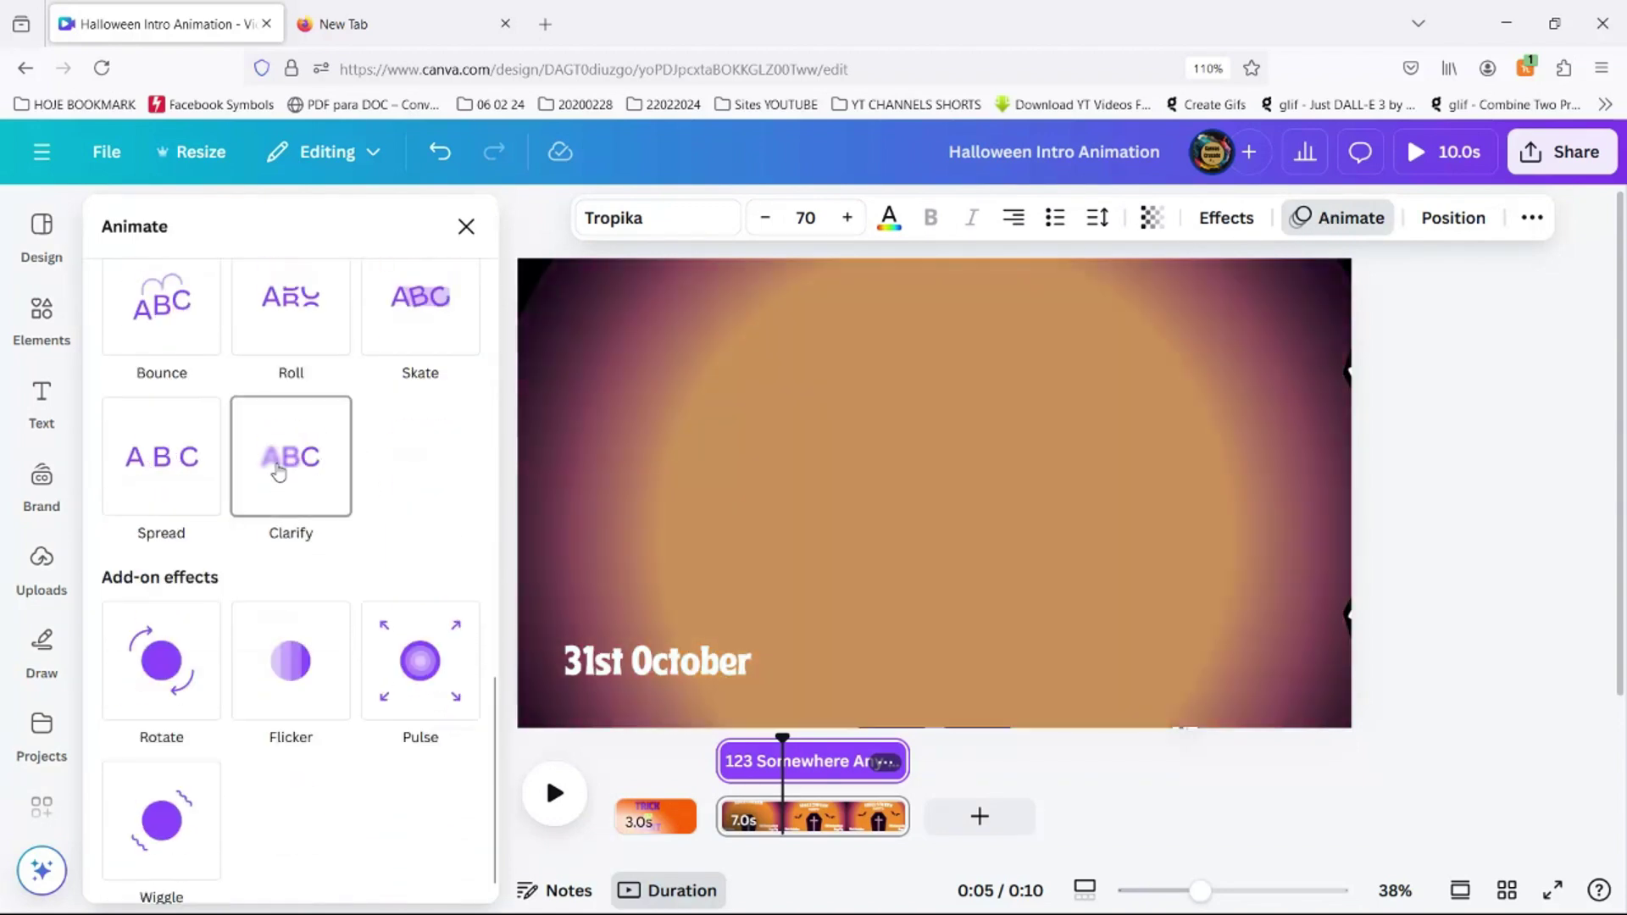
pyautogui.click(279, 471)
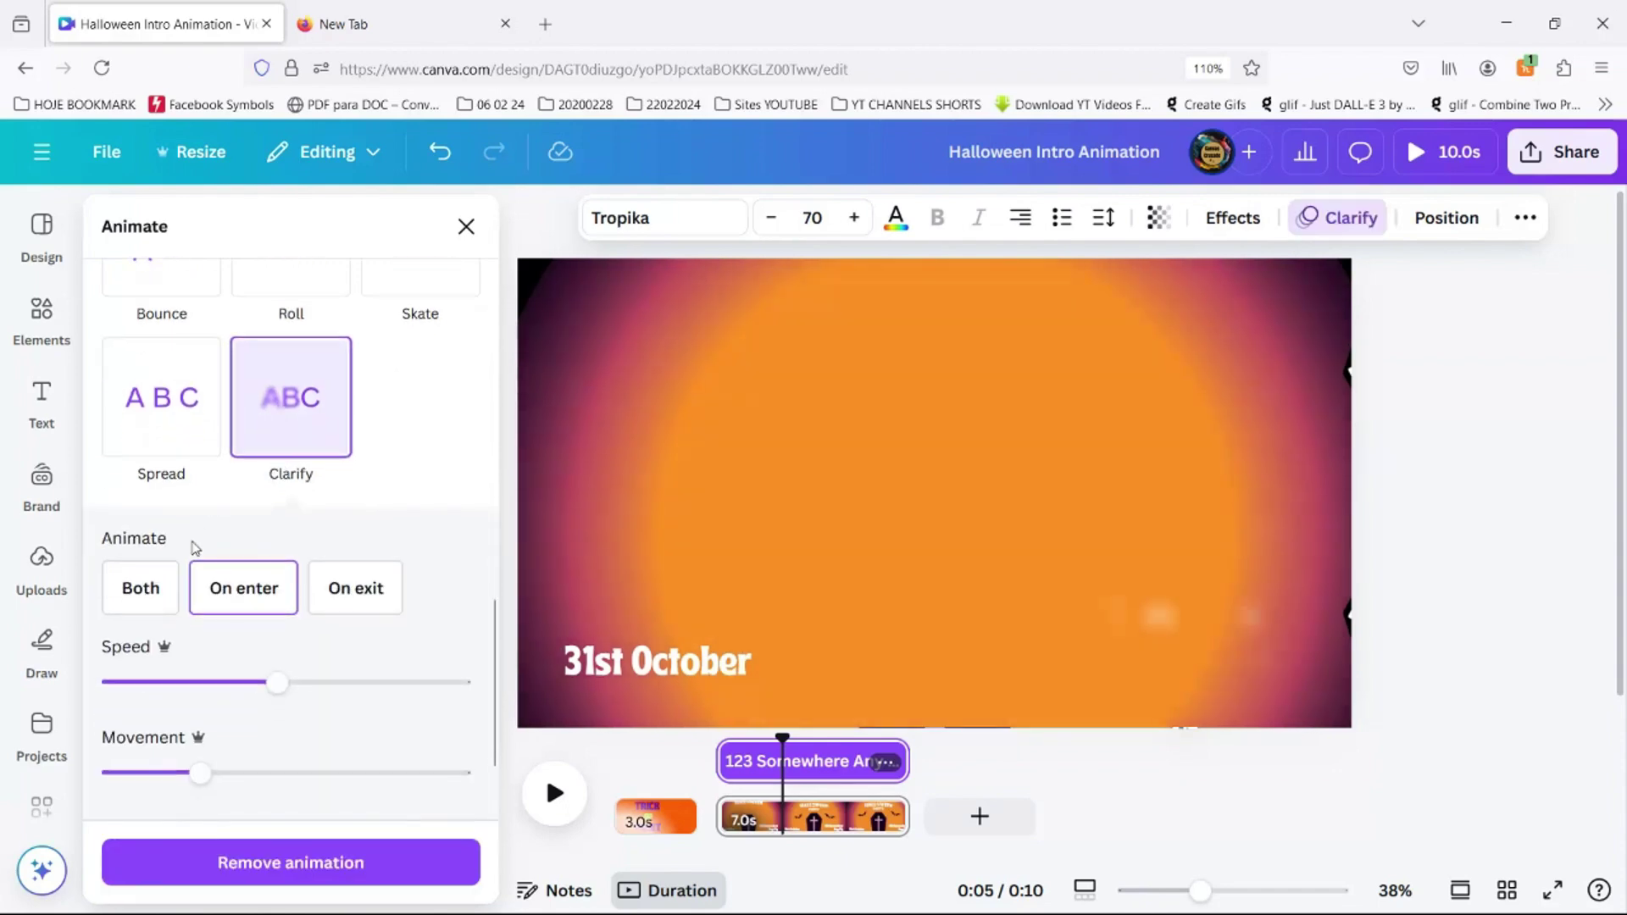
pyautogui.scroll(-5, 254, 551)
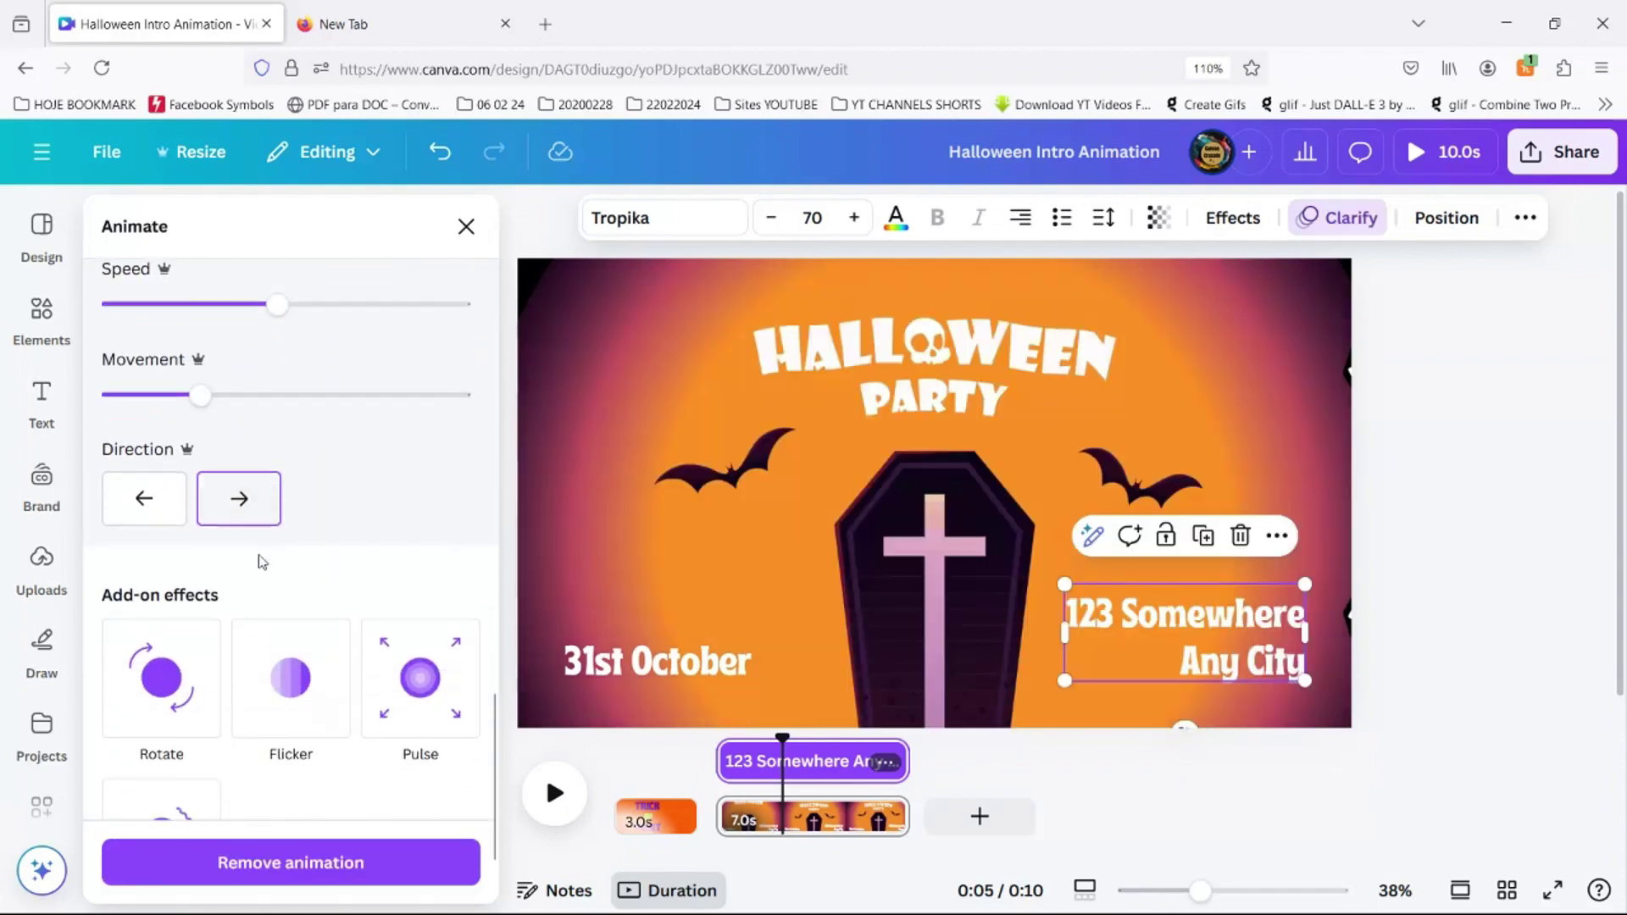
pyautogui.click(146, 511)
pyautogui.scroll(1, 148, 515)
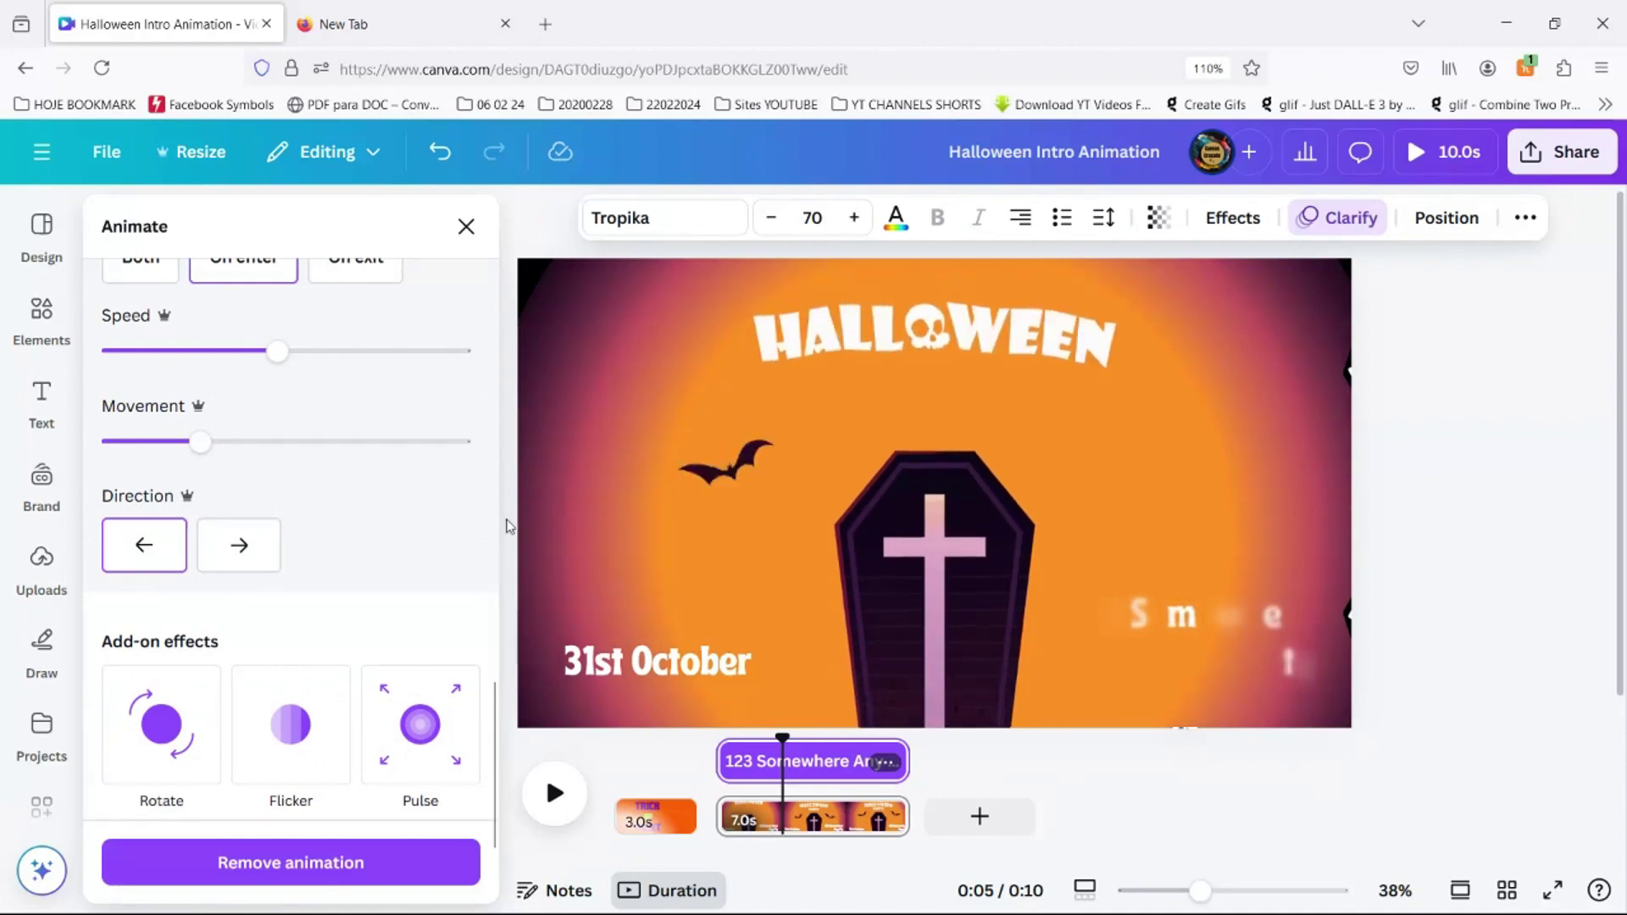
# Step: Apply the Clarify animation on enter to the date text, running to the right
pyautogui.click(636, 670)
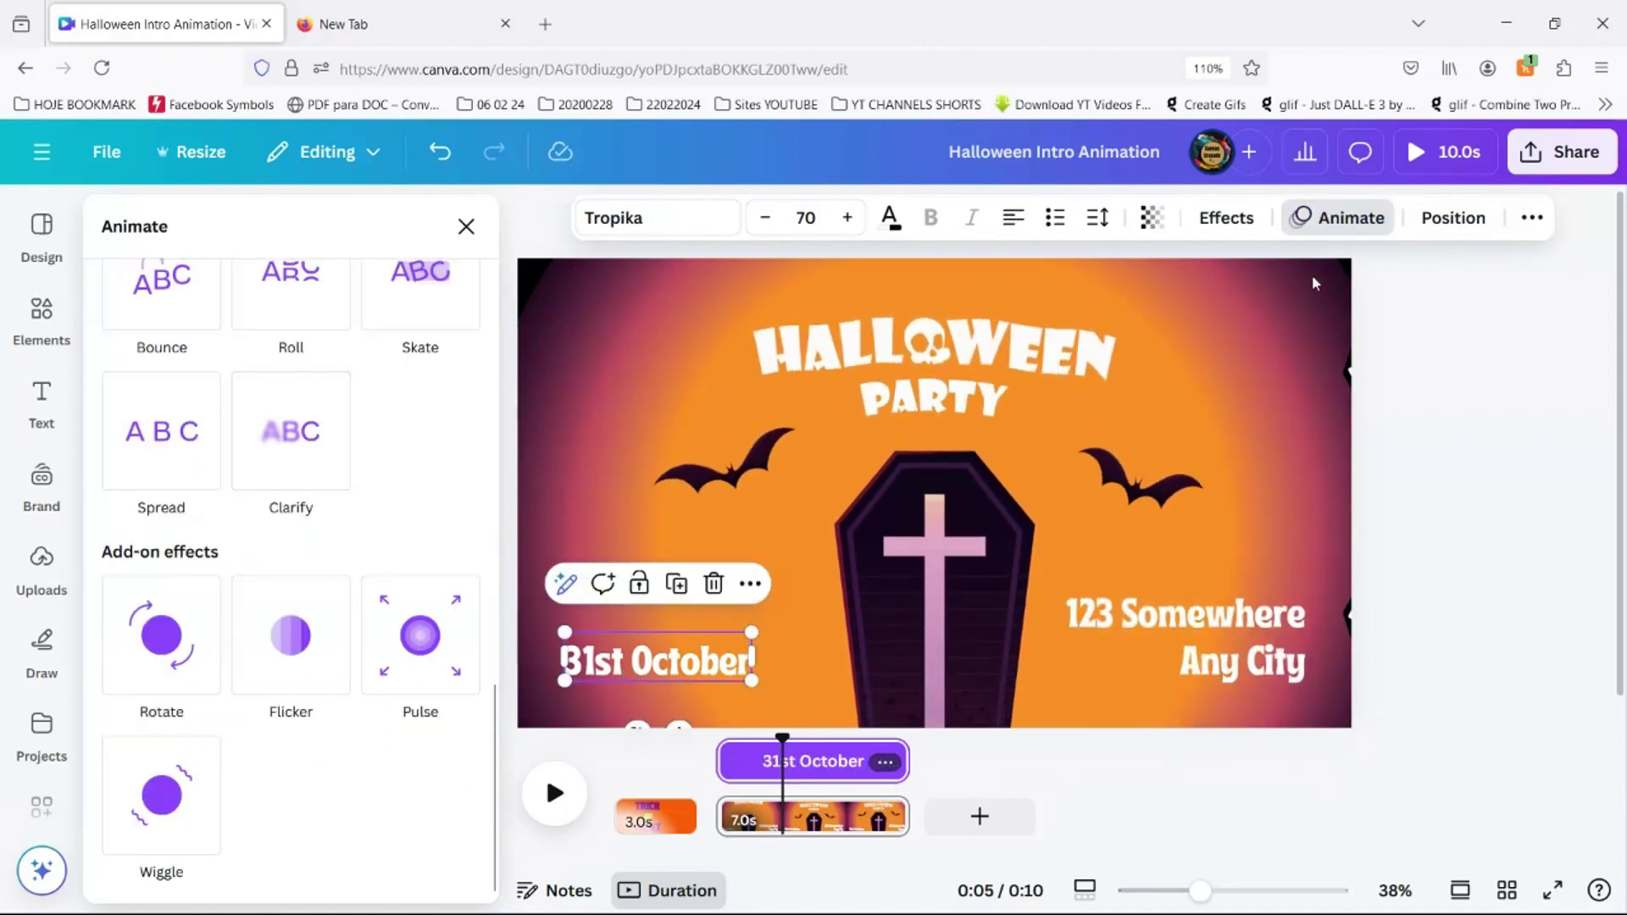
pyautogui.click(288, 433)
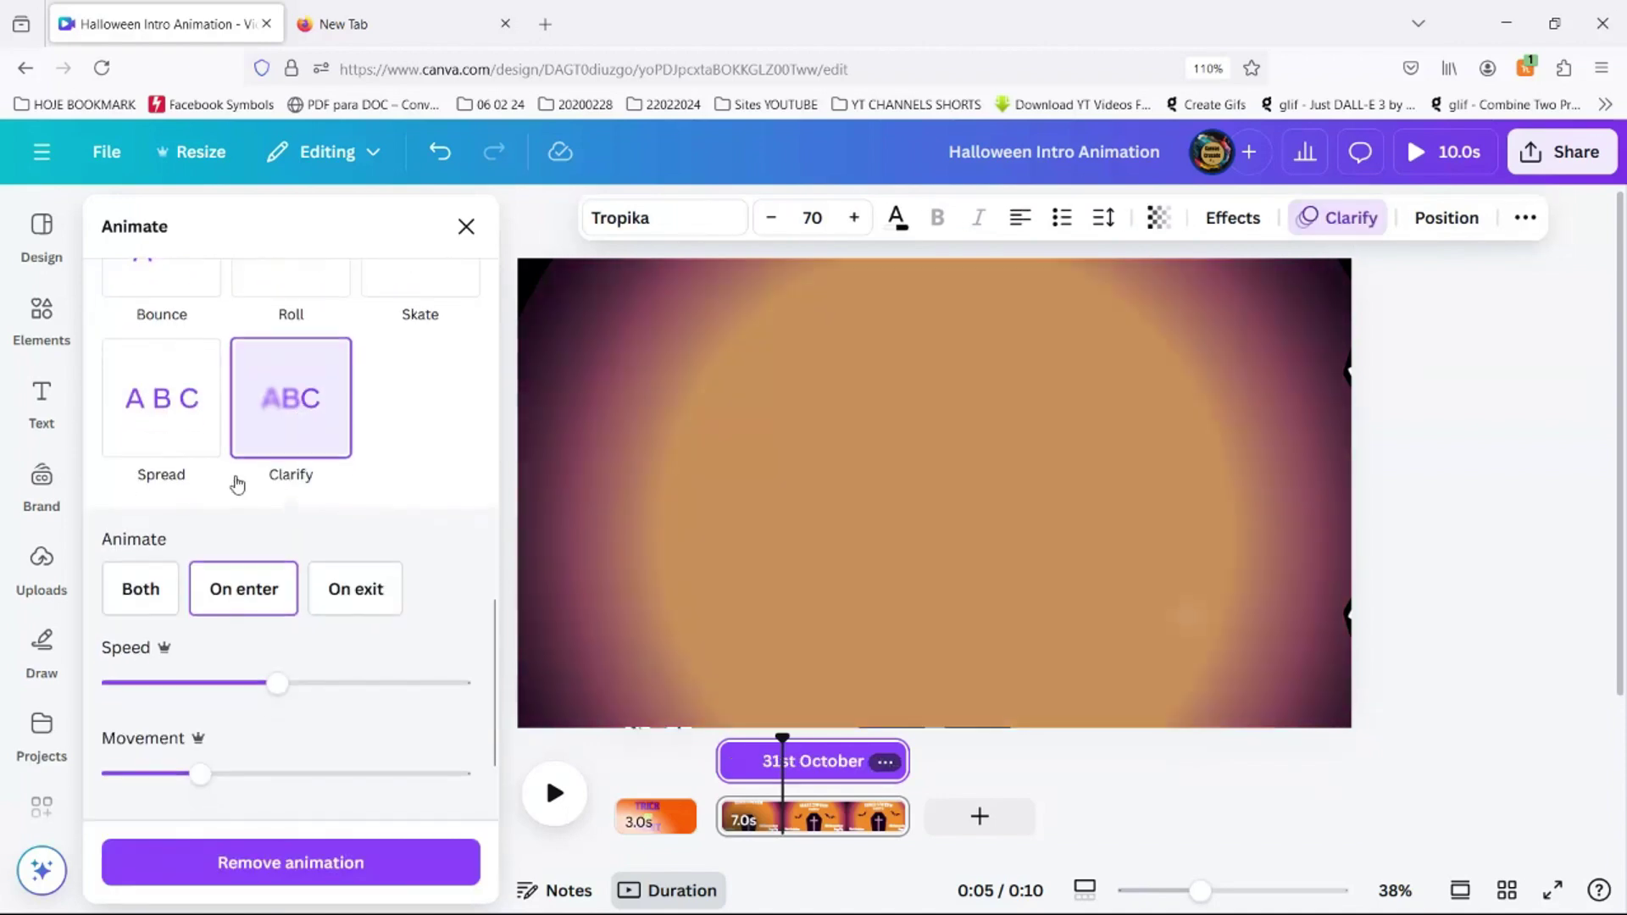
pyautogui.scroll(-4, 237, 622)
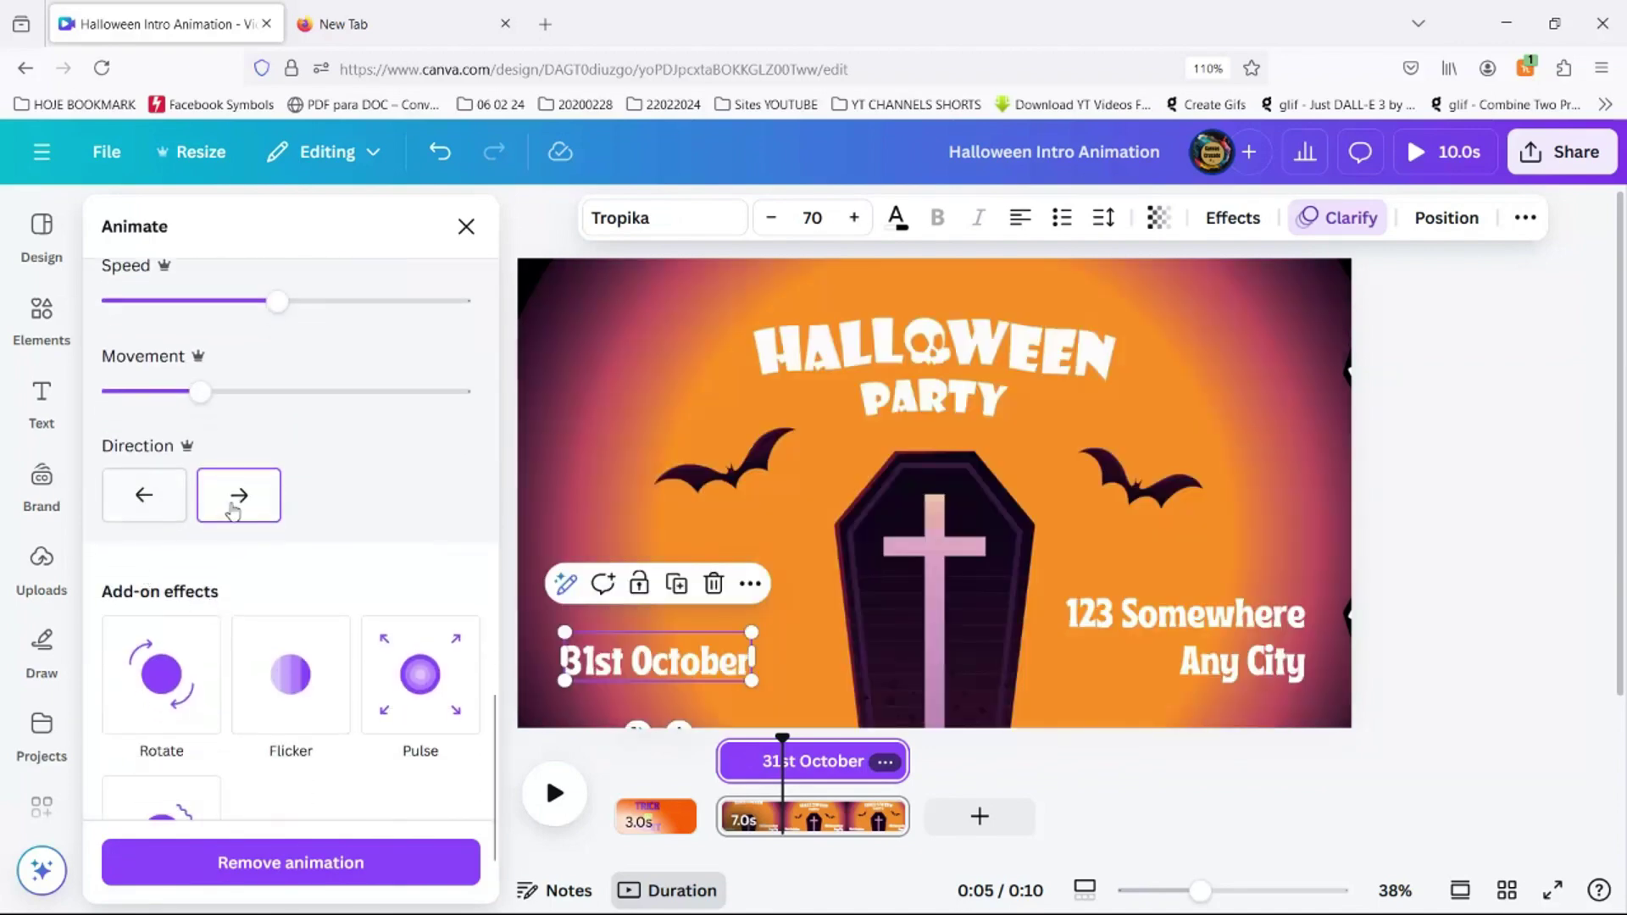
pyautogui.scroll(1, 240, 506)
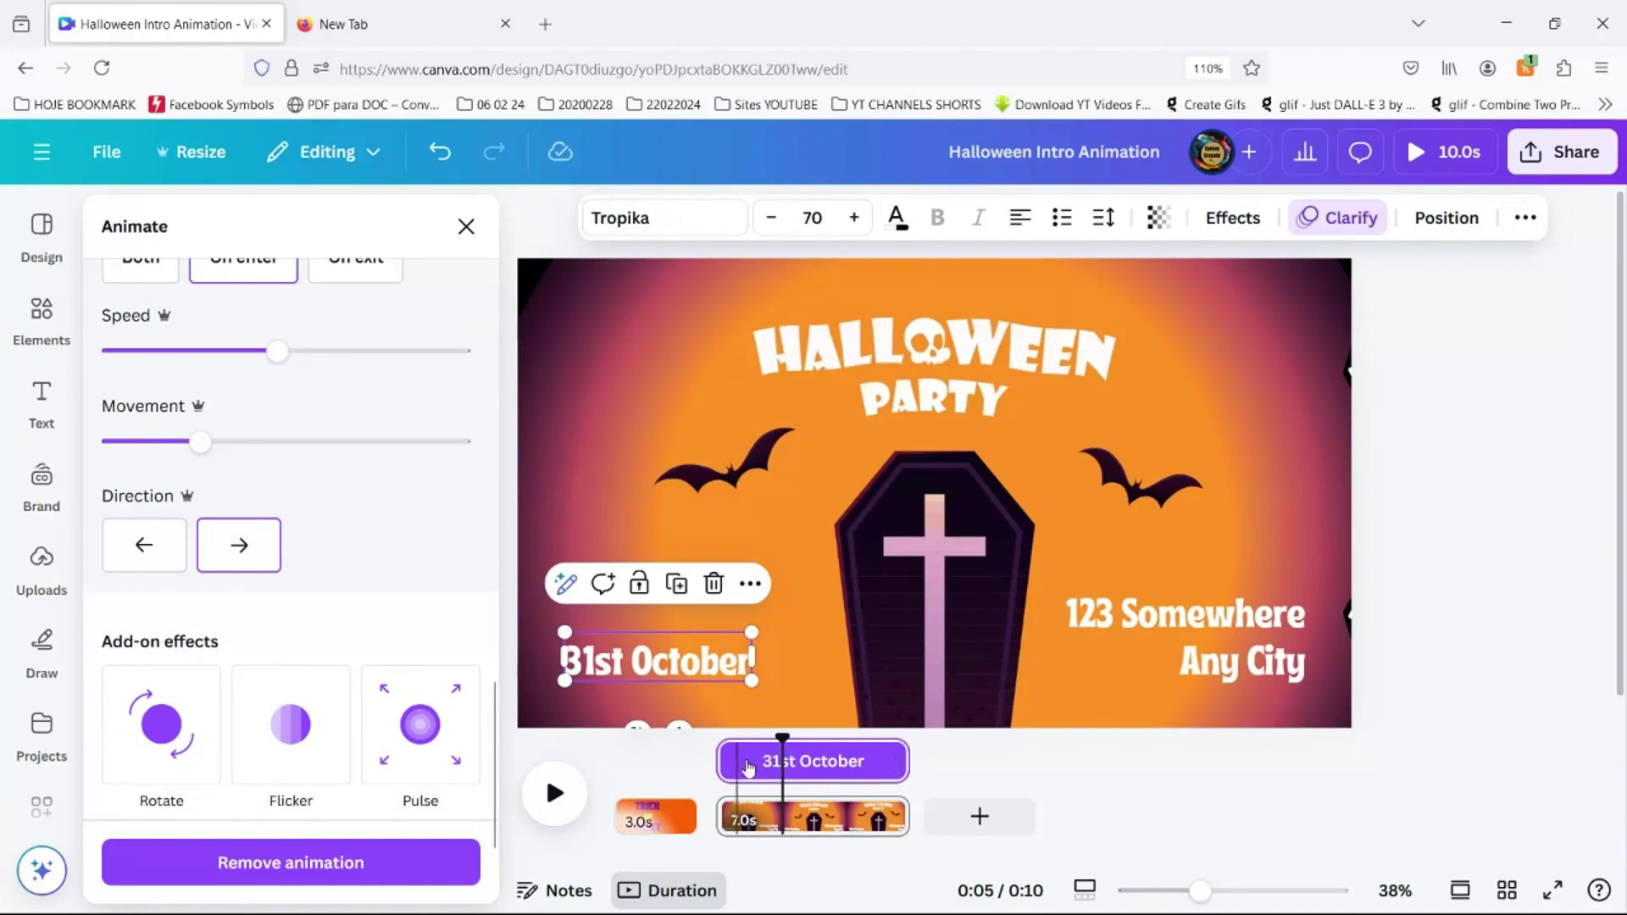
# Step: Add a Match & Move transition between the two pages, set its duration to 1.5 seconds and play the video
pyautogui.moveTo(783, 740); pyautogui.dragTo(659, 754)
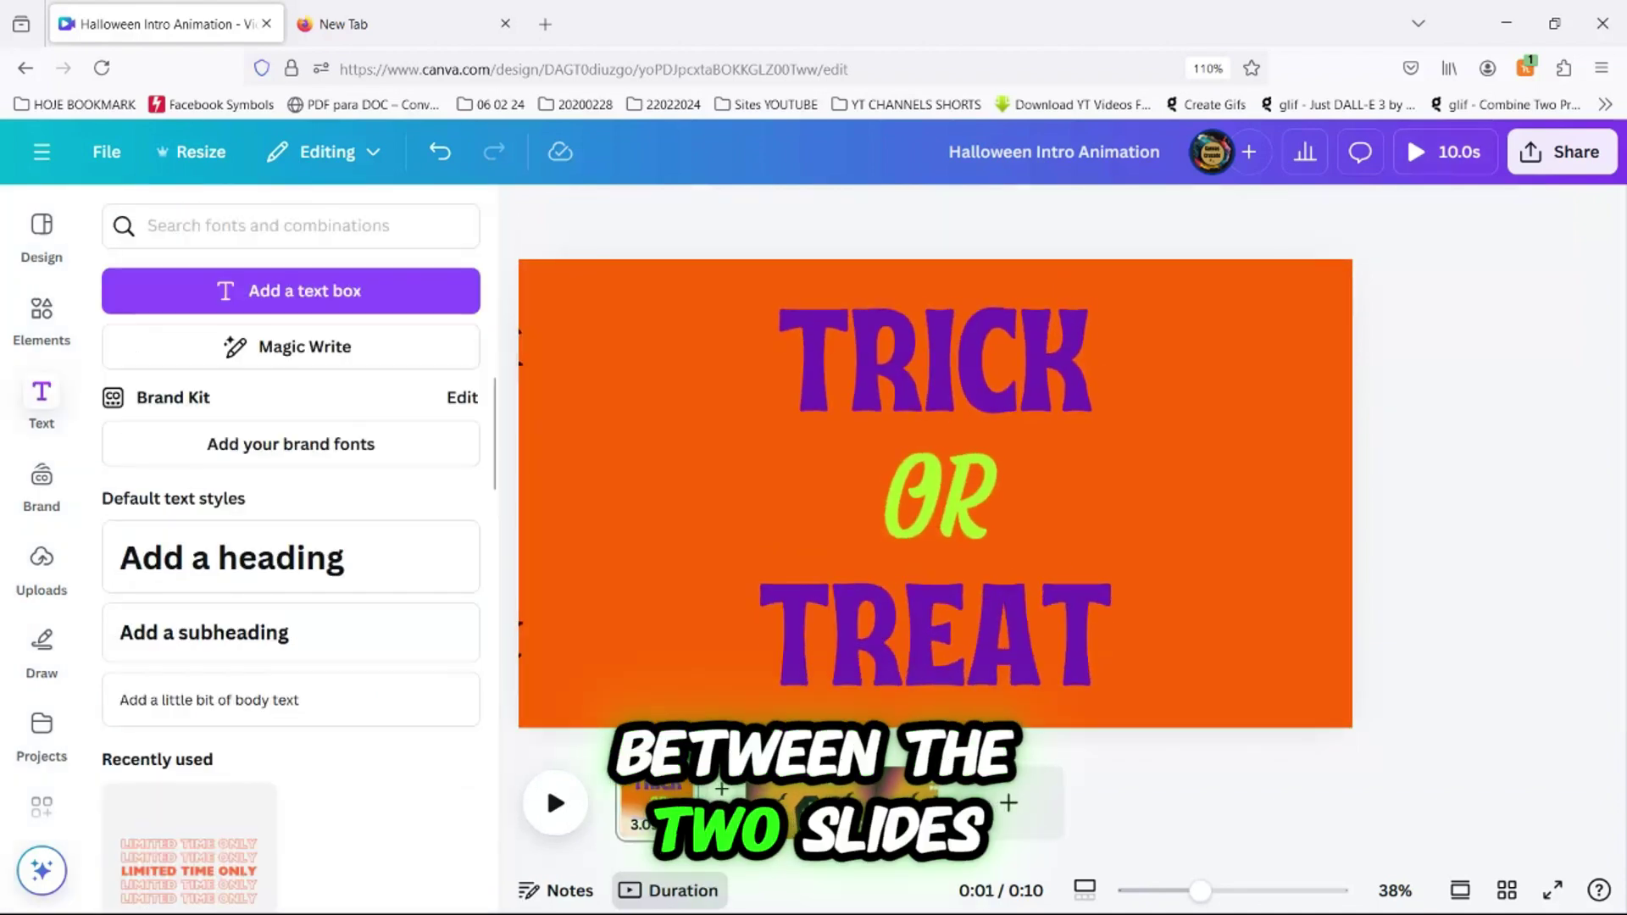
pyautogui.click(709, 806)
pyautogui.click(148, 693)
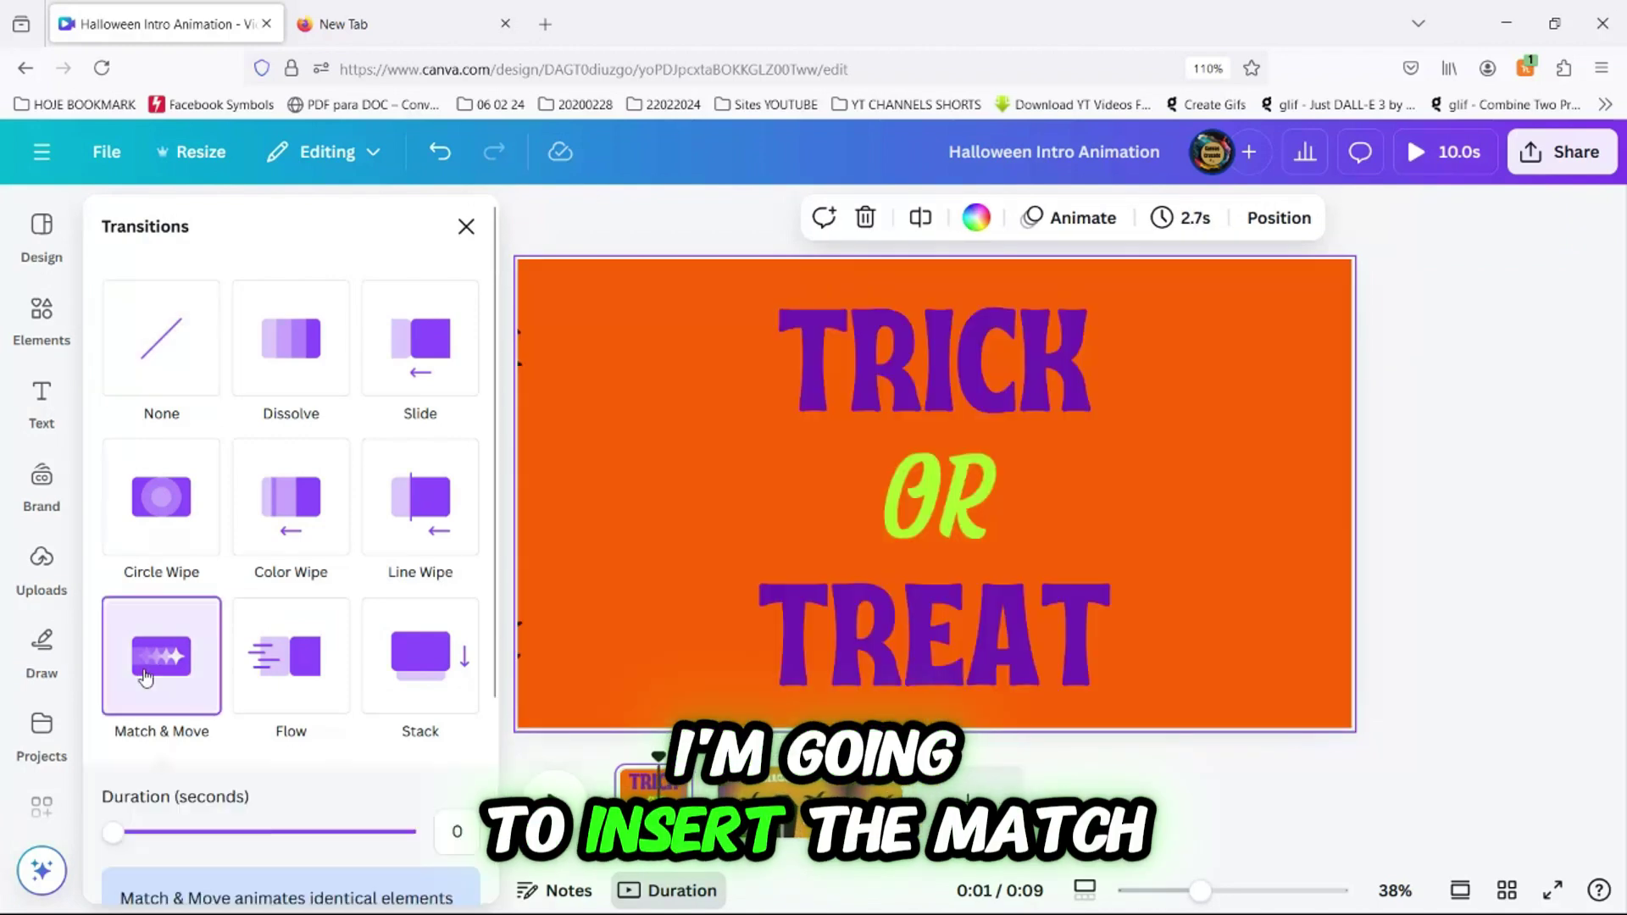
pyautogui.scroll(-1, 170, 721)
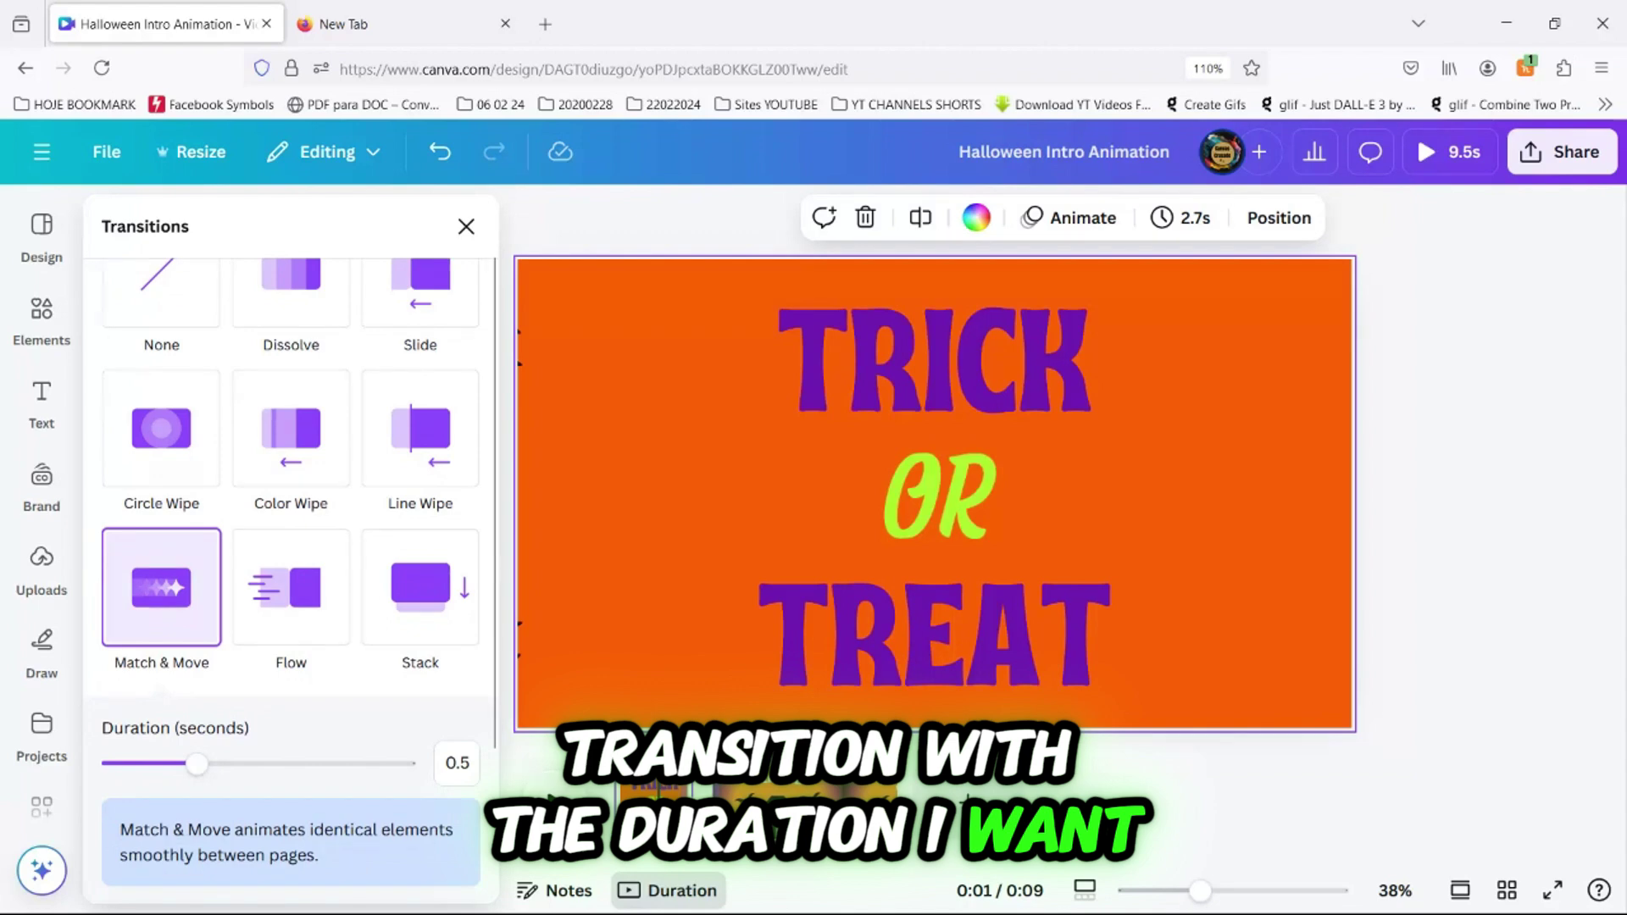
pyautogui.click(552, 805)
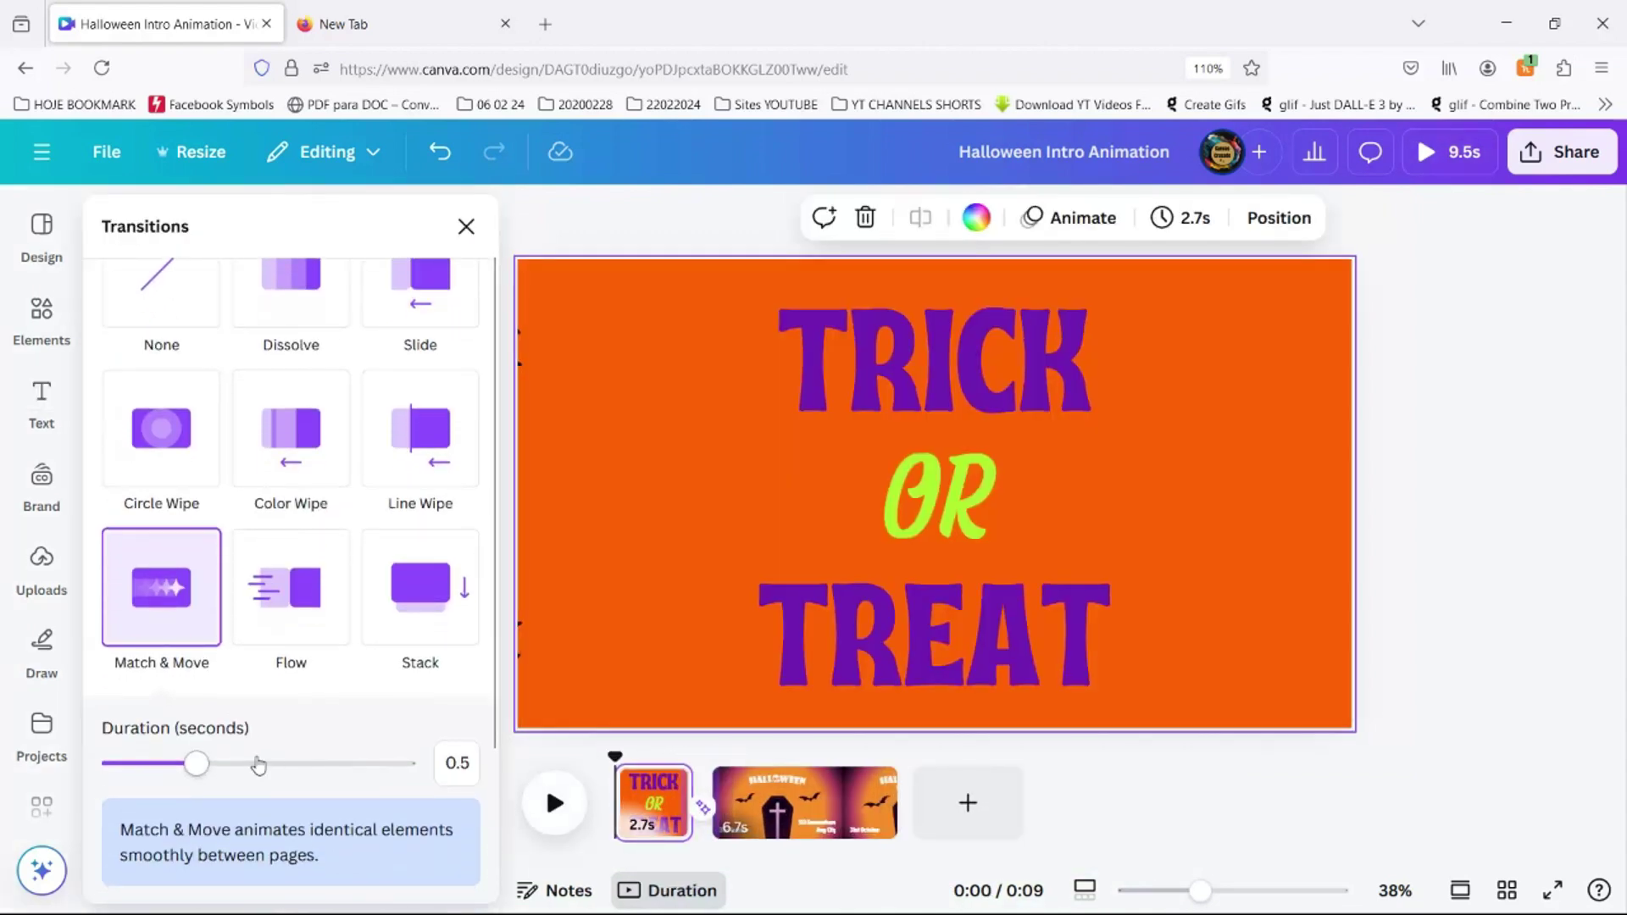
pyautogui.click(553, 805)
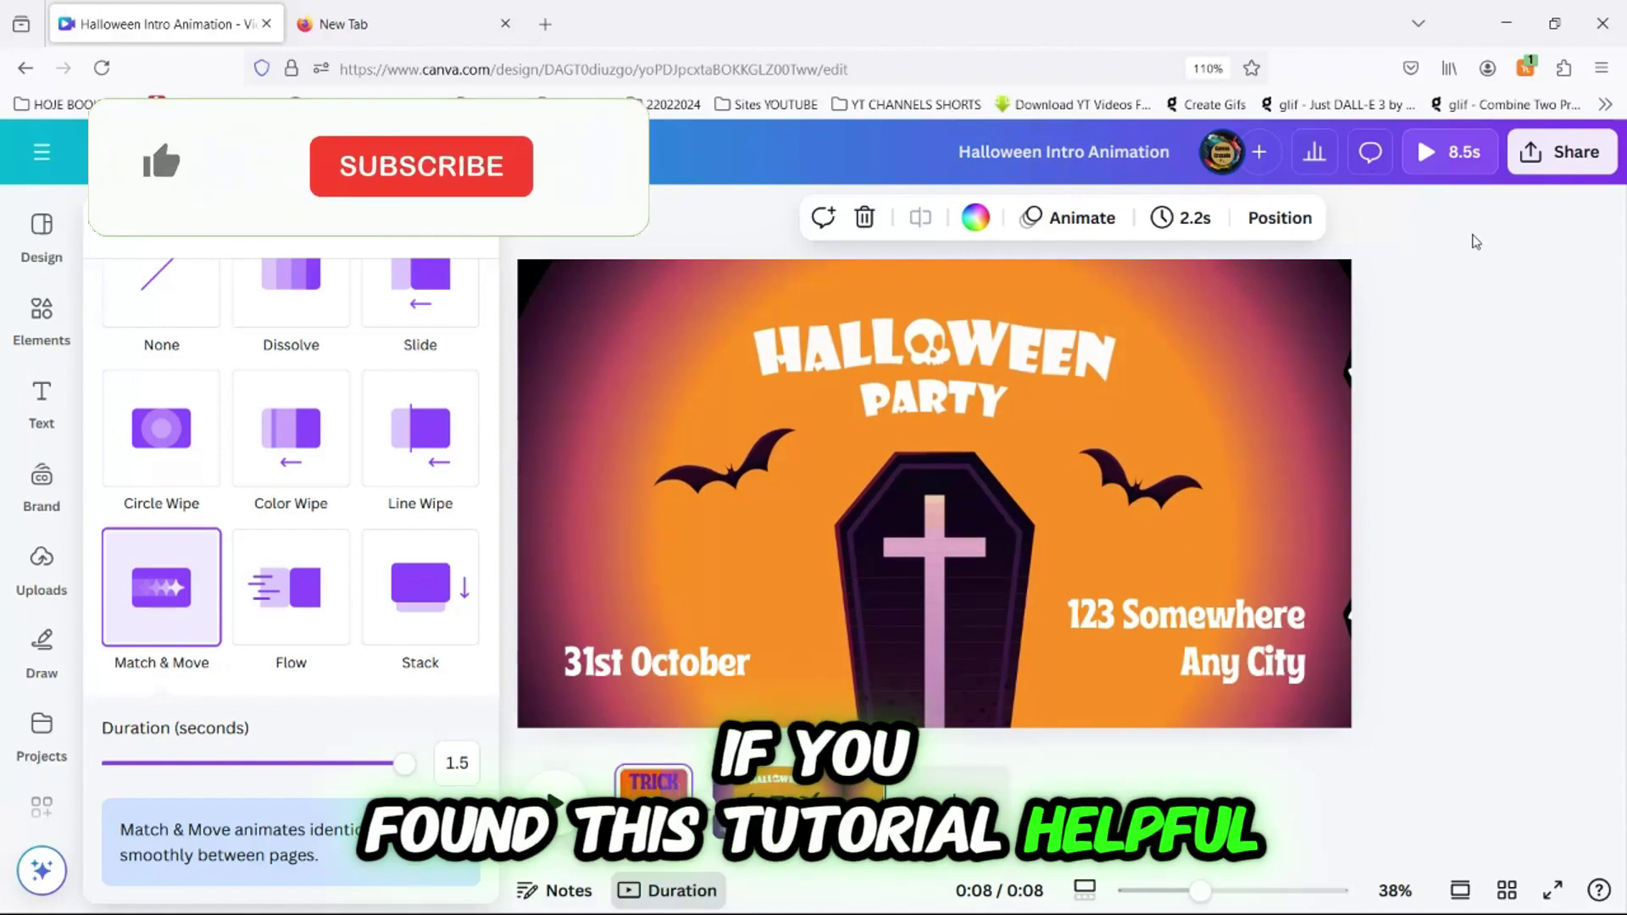
# Step: Download all pages of the design as an MP4 video at 1080p
pyautogui.click(1558, 152)
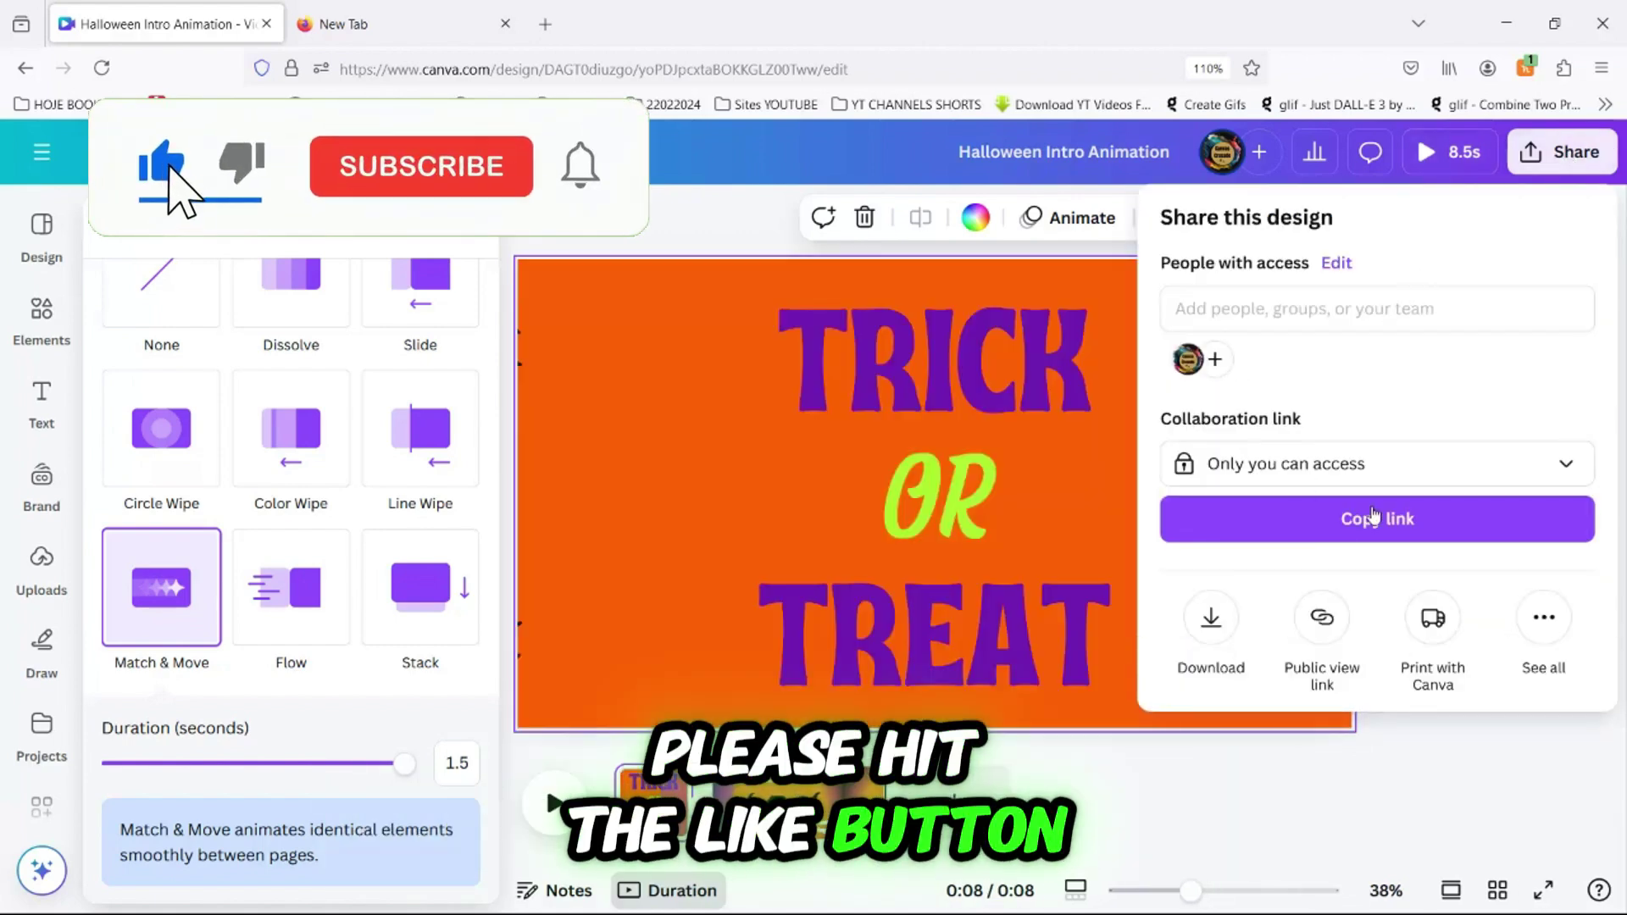
pyautogui.click(1213, 621)
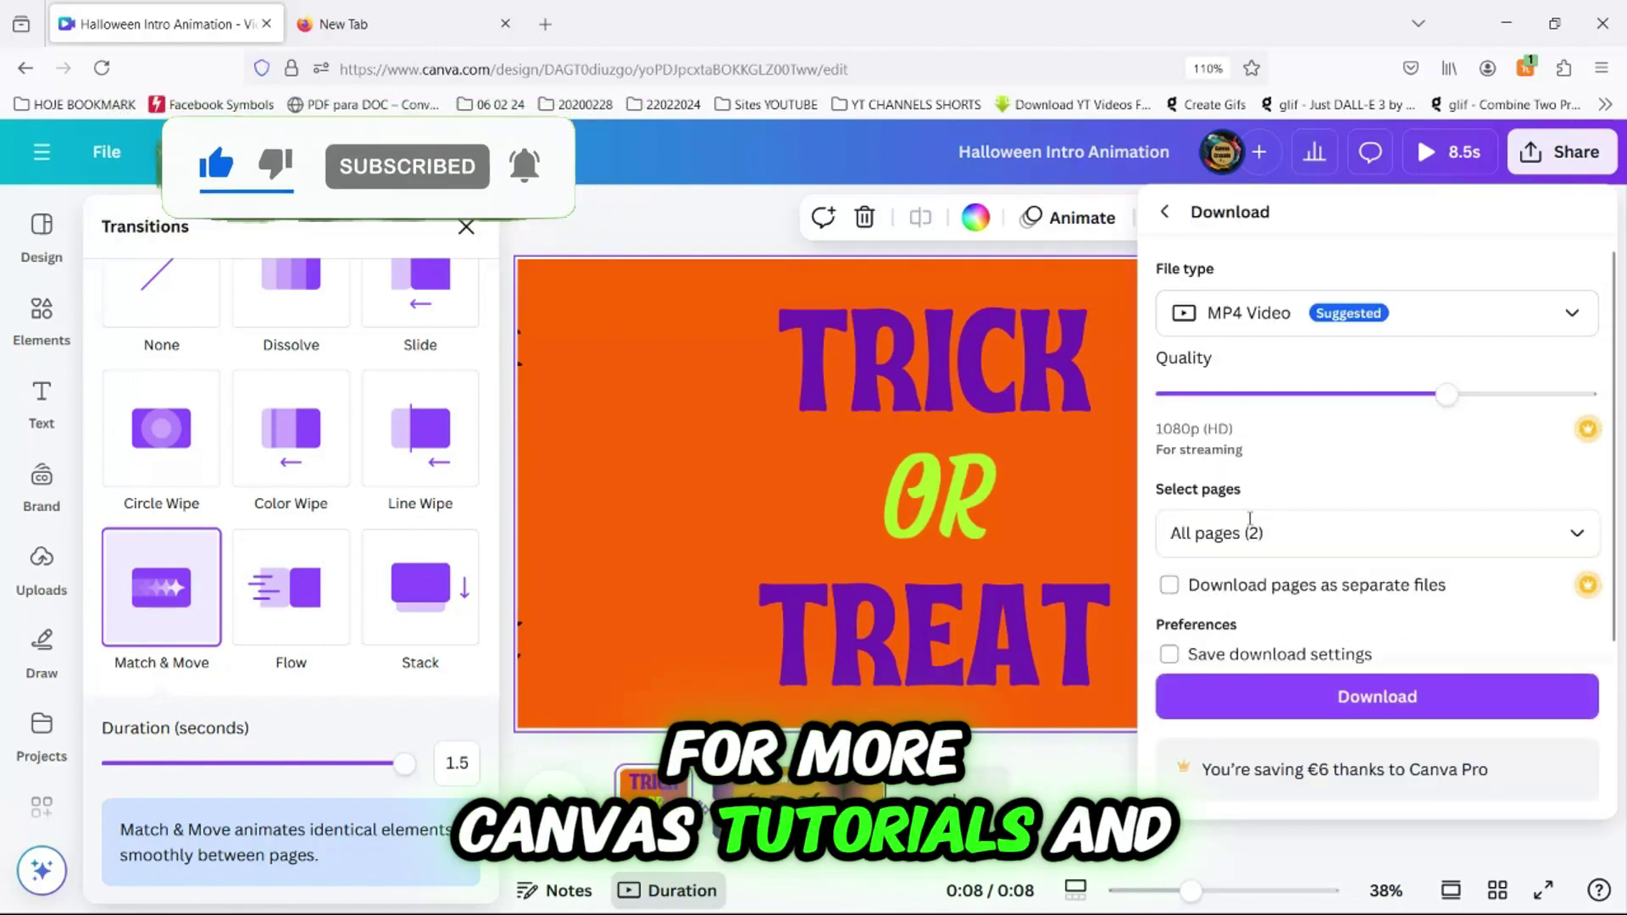
pyautogui.click(1337, 697)
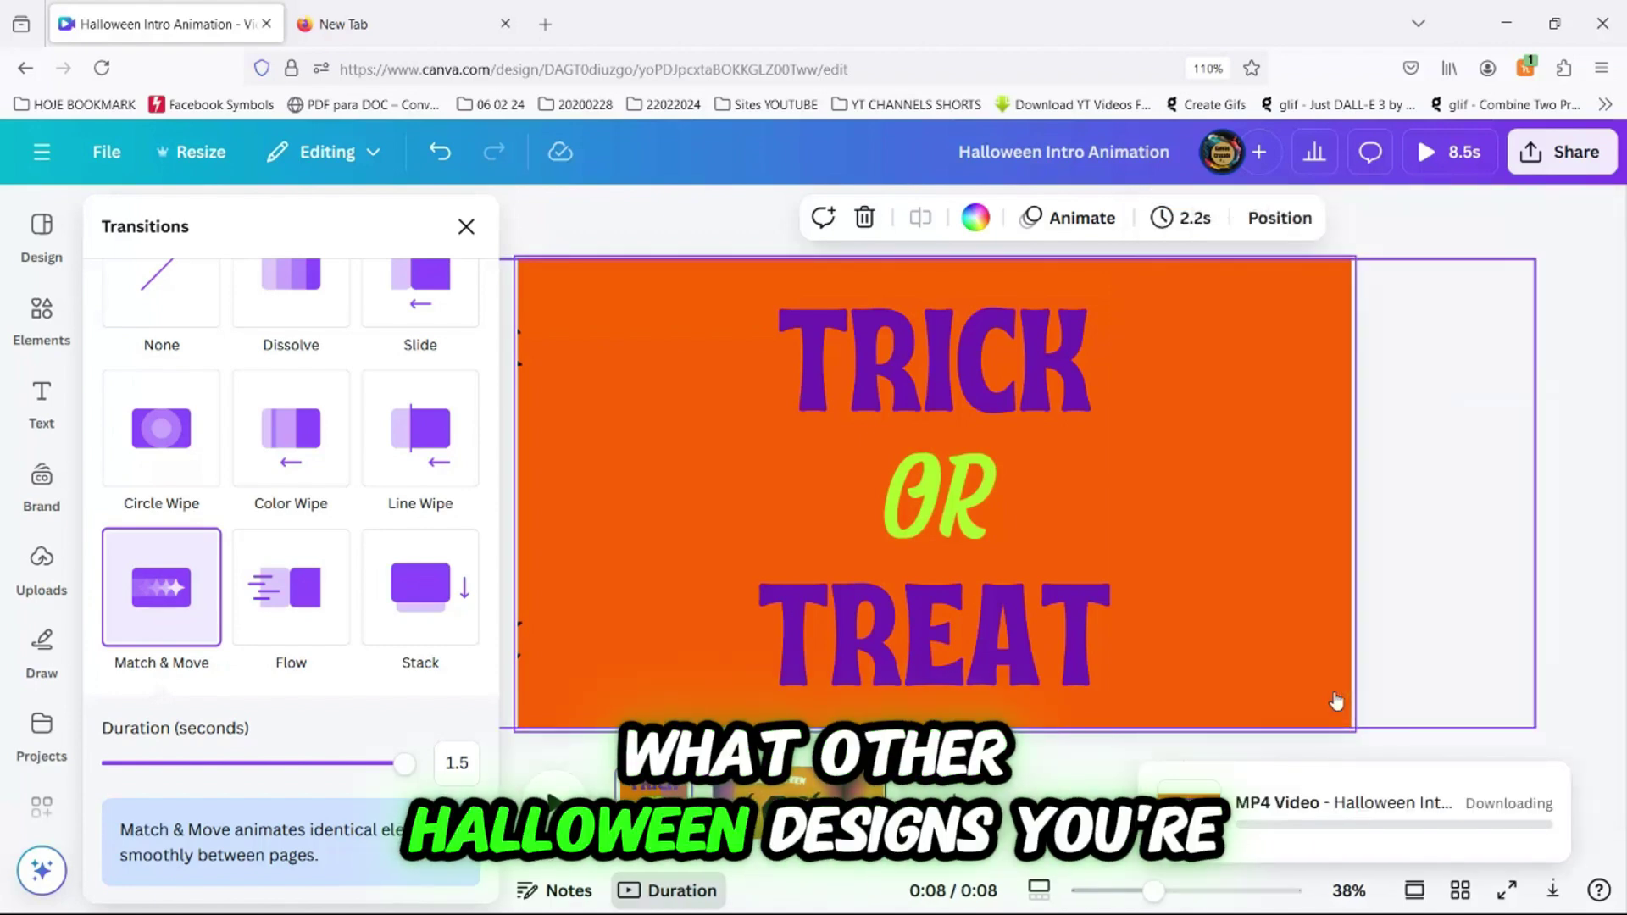